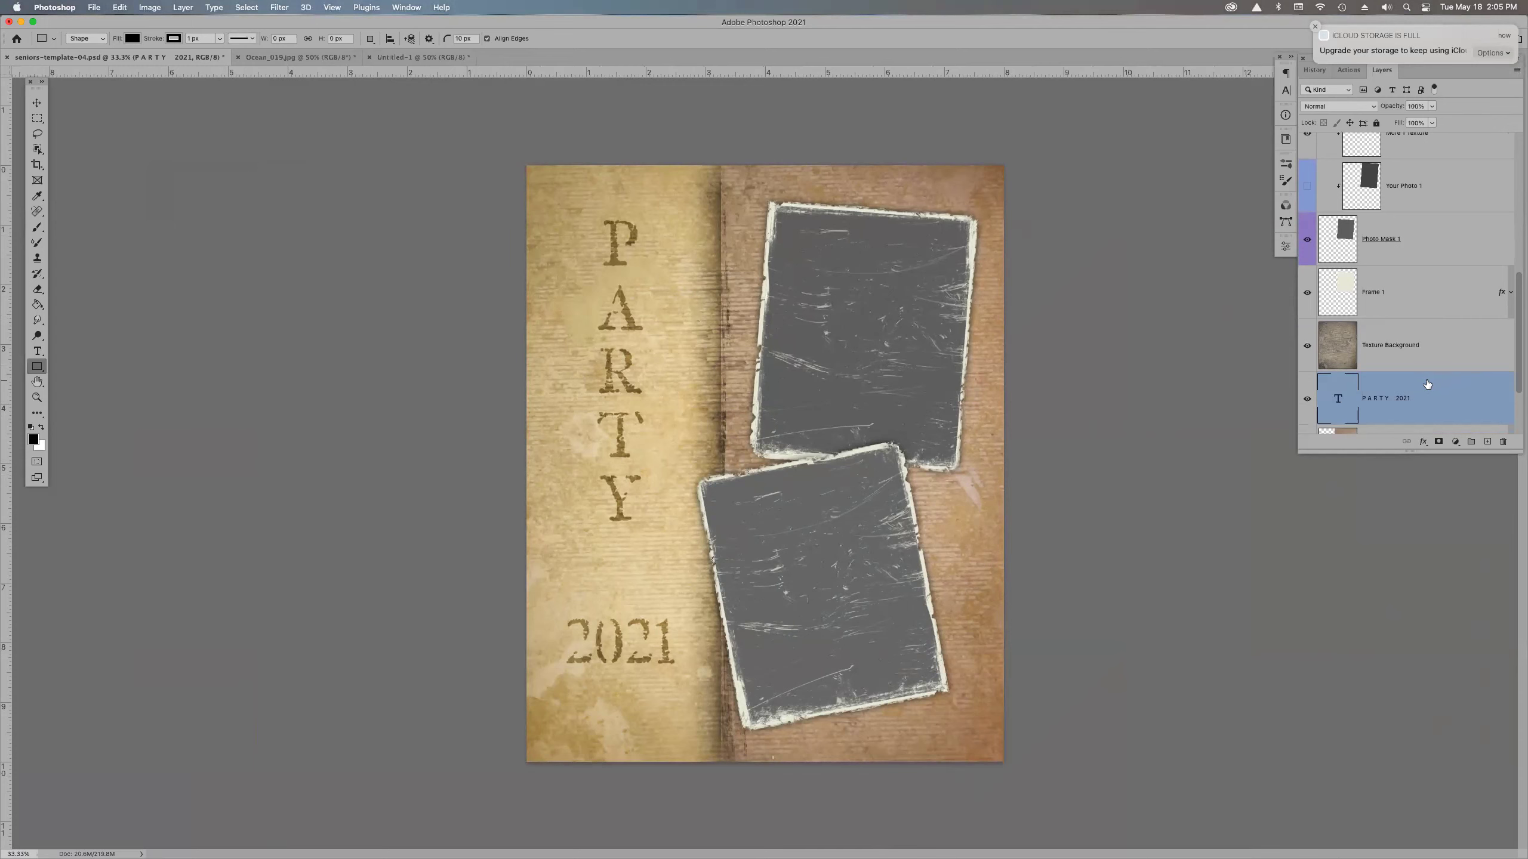
# - Select the Your Photo 1 layer and make it visible
pyautogui.scroll(5, 1434, 379)
pyautogui.scroll(-2, 1428, 379)
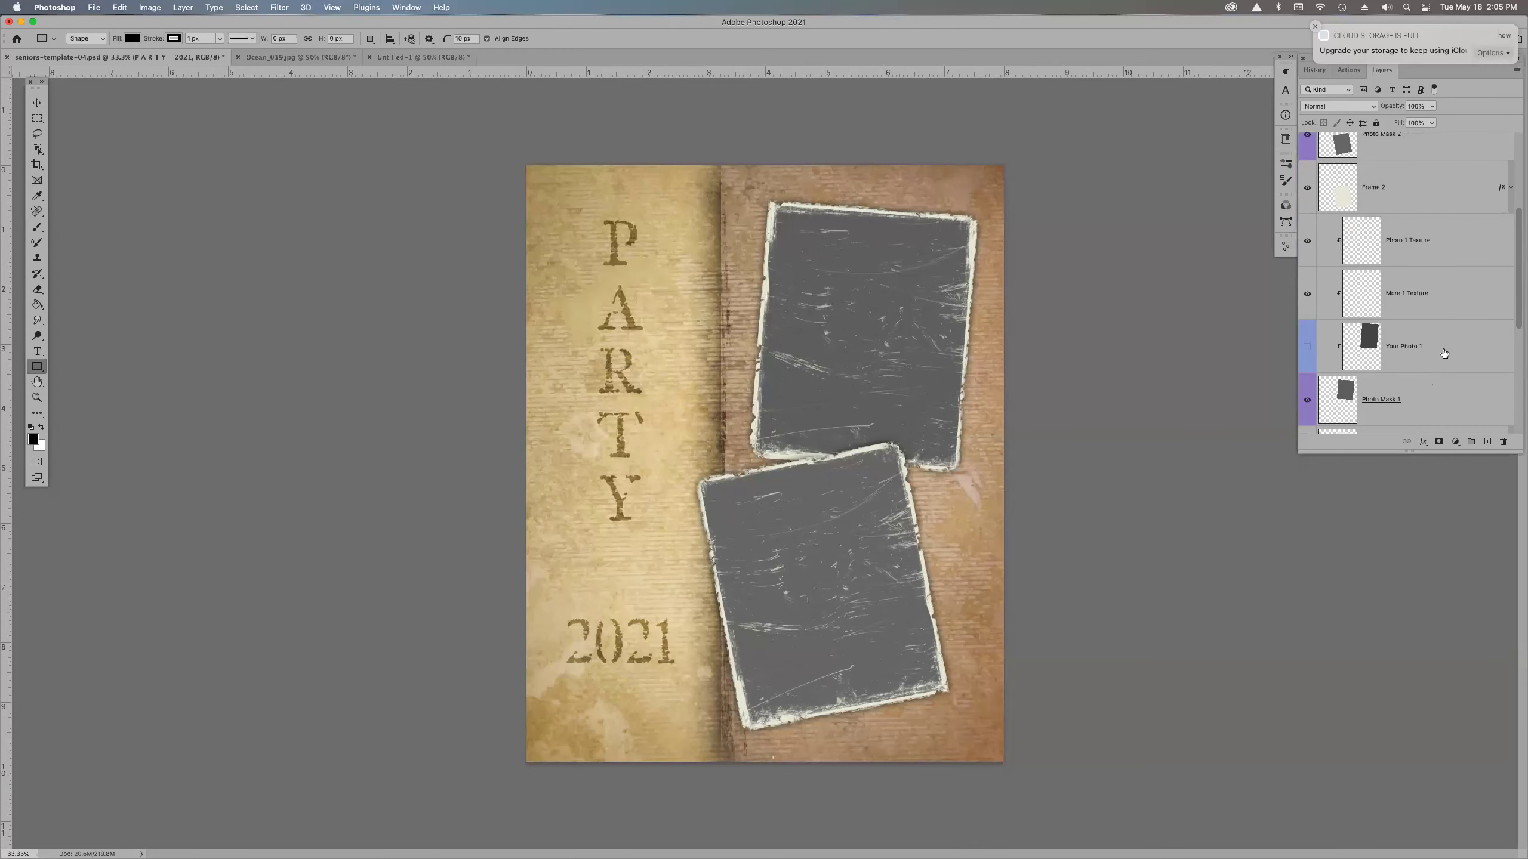
pyautogui.click(1444, 354)
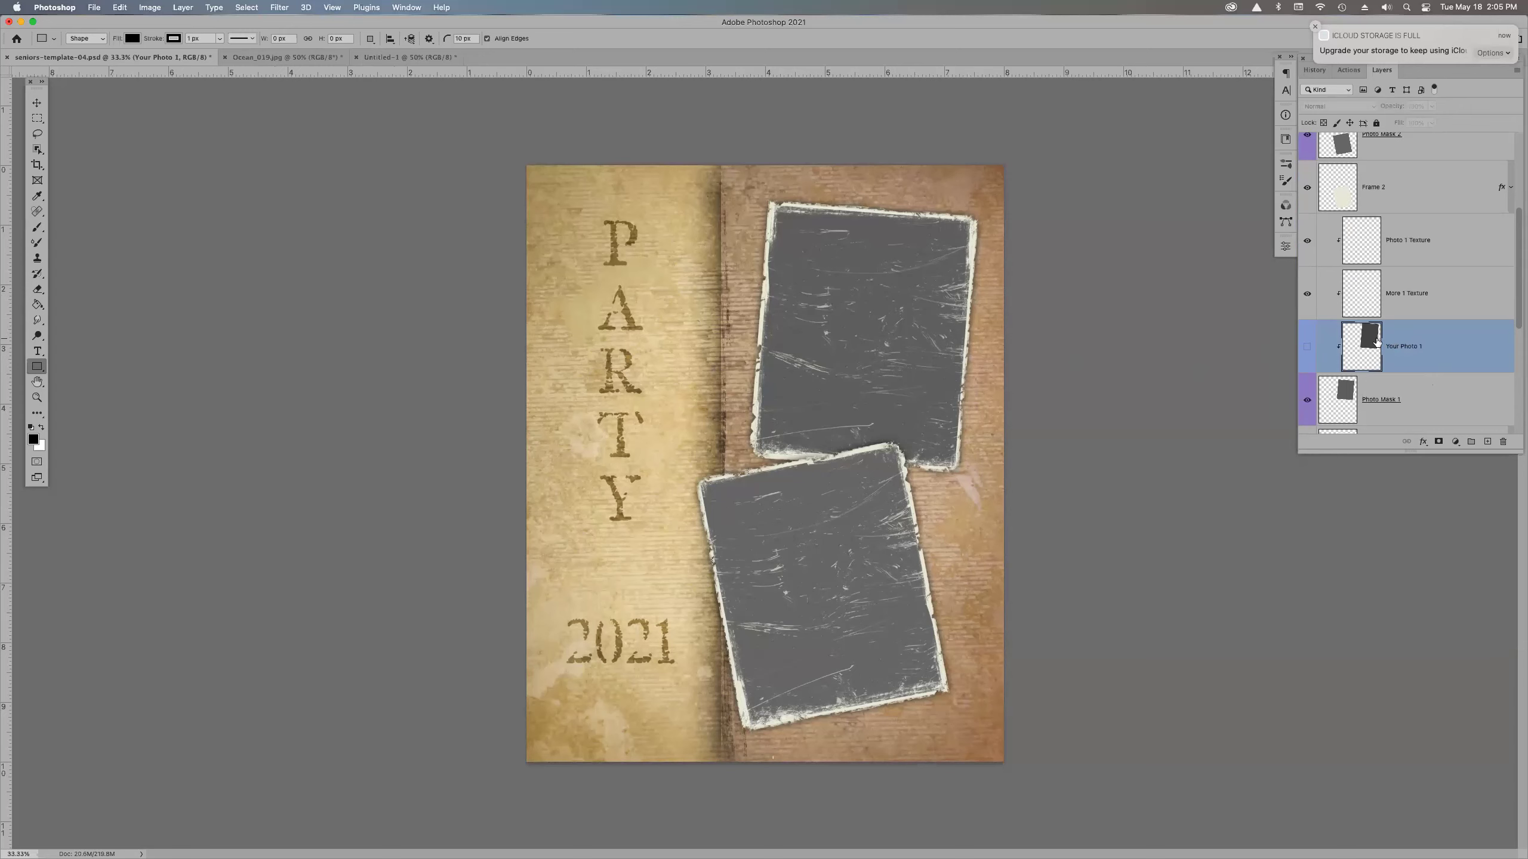
pyautogui.click(1308, 349)
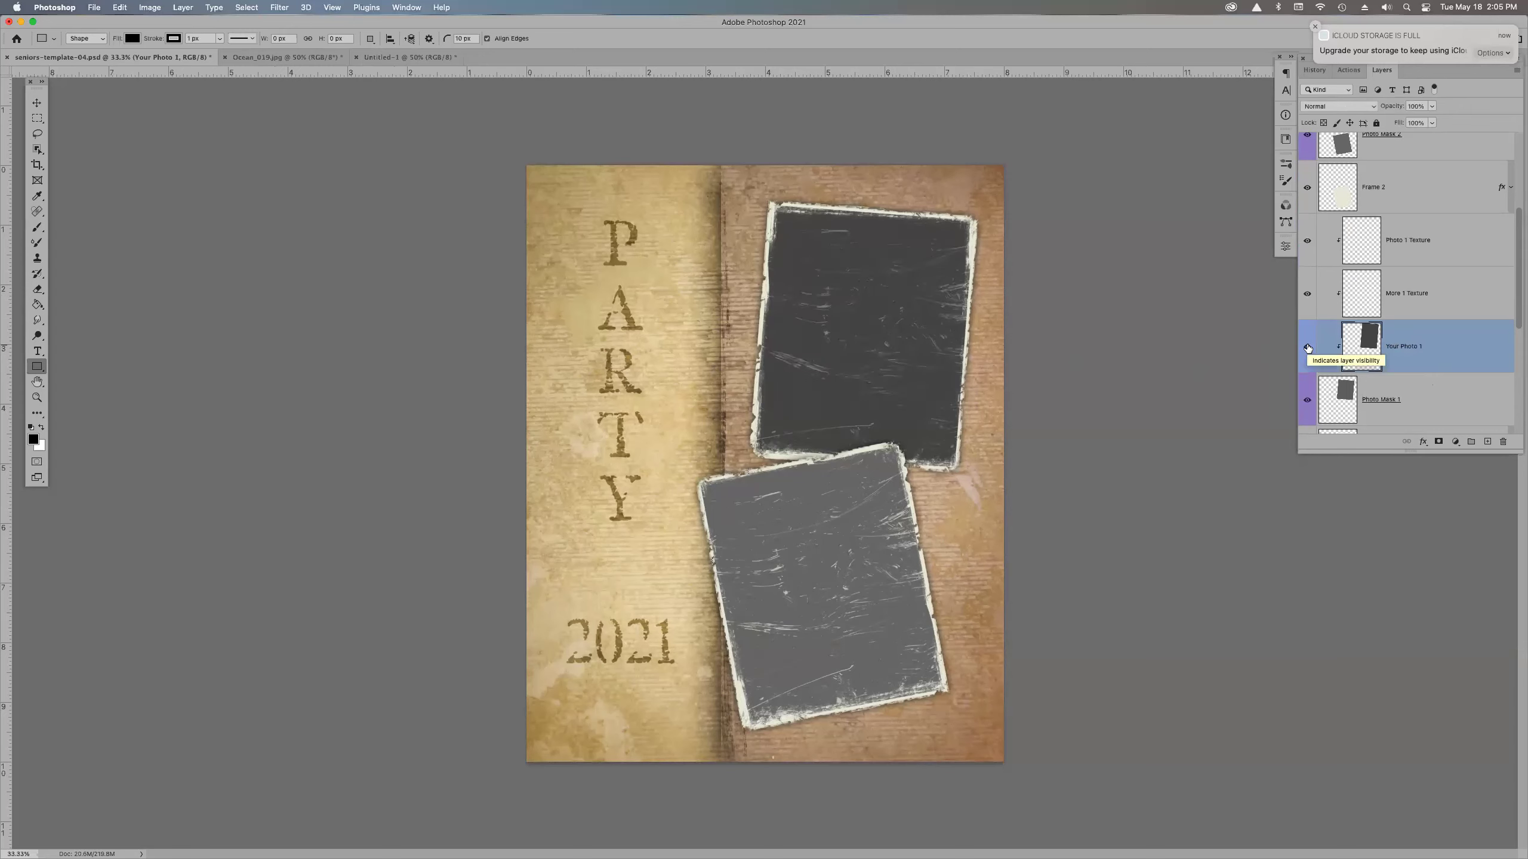
# - Isolate the Your Photo 1 layer to examine its placeholder shape, then restore the visibility of the other layers
pyautogui.keyDown('alt'); pyautogui.click(1308, 348); pyautogui.keyUp('alt')
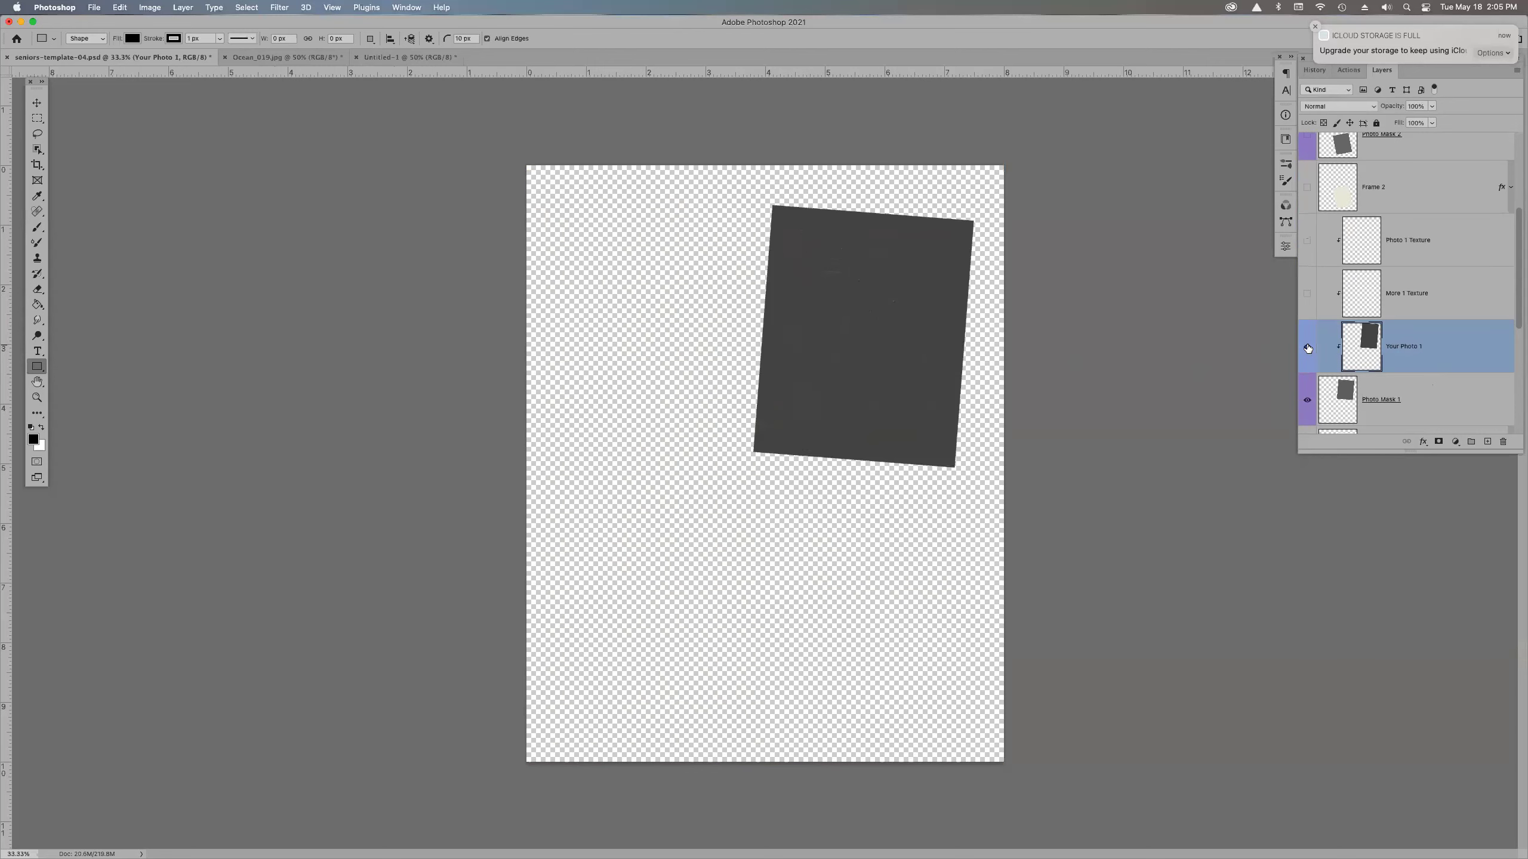
pyautogui.keyDown('alt'); pyautogui.click(1308, 348); pyautogui.keyUp('alt')
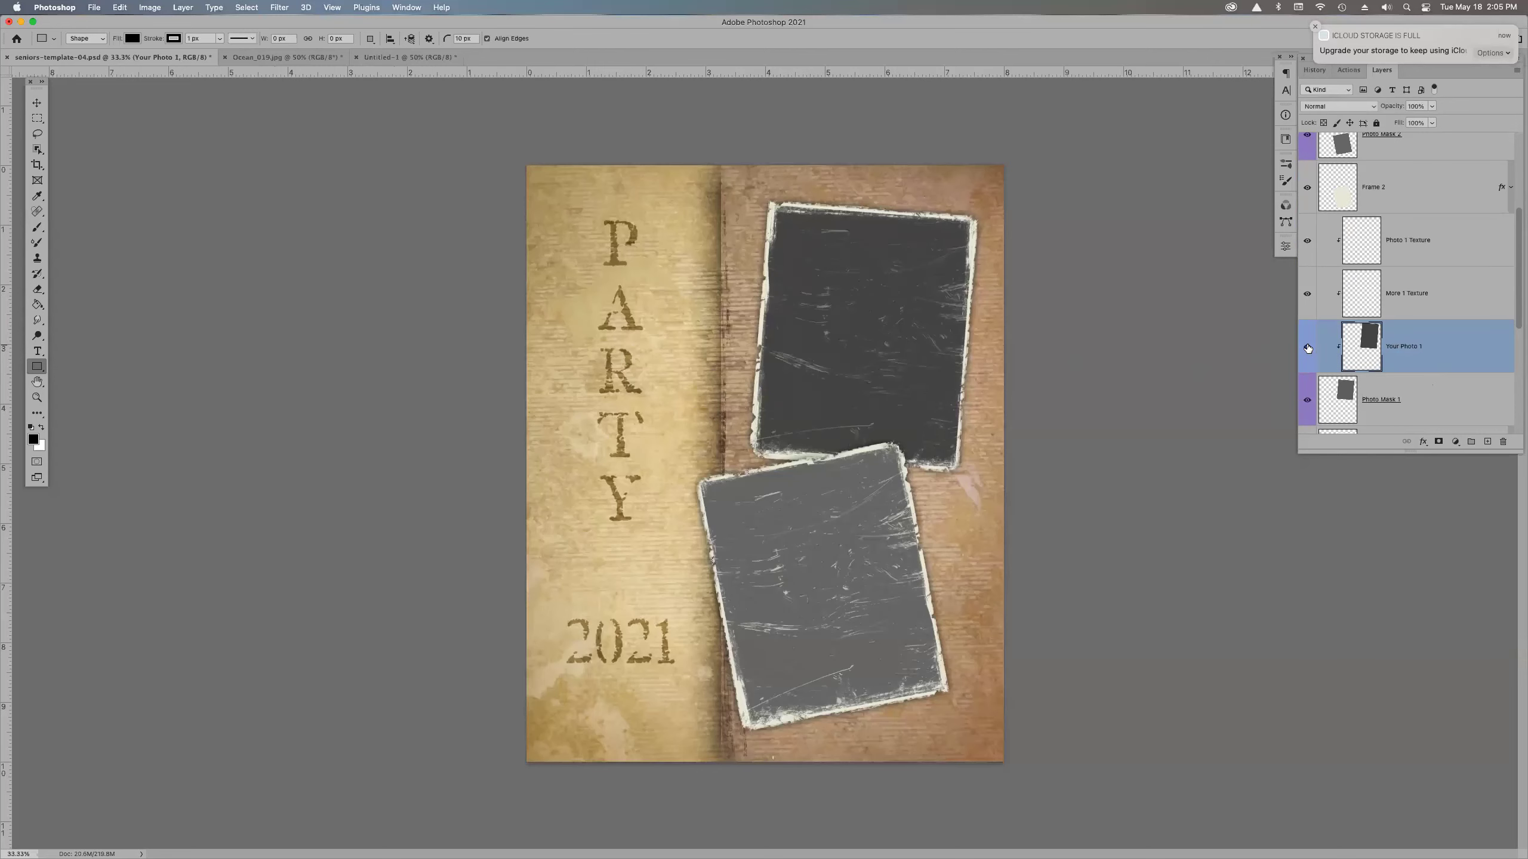
pyautogui.keyDown('alt'); pyautogui.click(1307, 348); pyautogui.keyUp('alt')
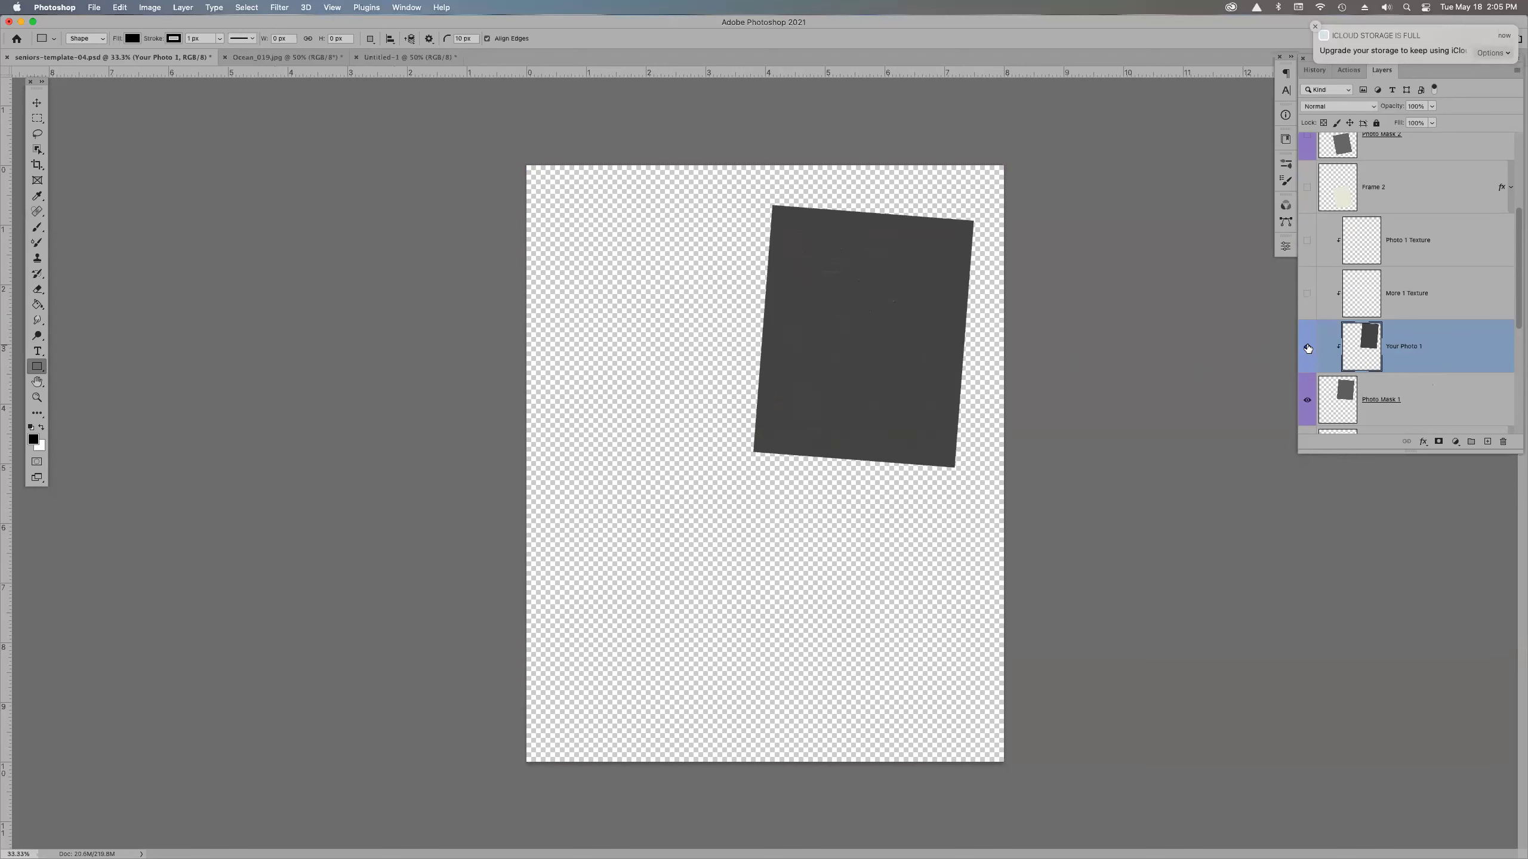
pyautogui.keyDown('alt'); pyautogui.click(1308, 348); pyautogui.keyUp('alt')
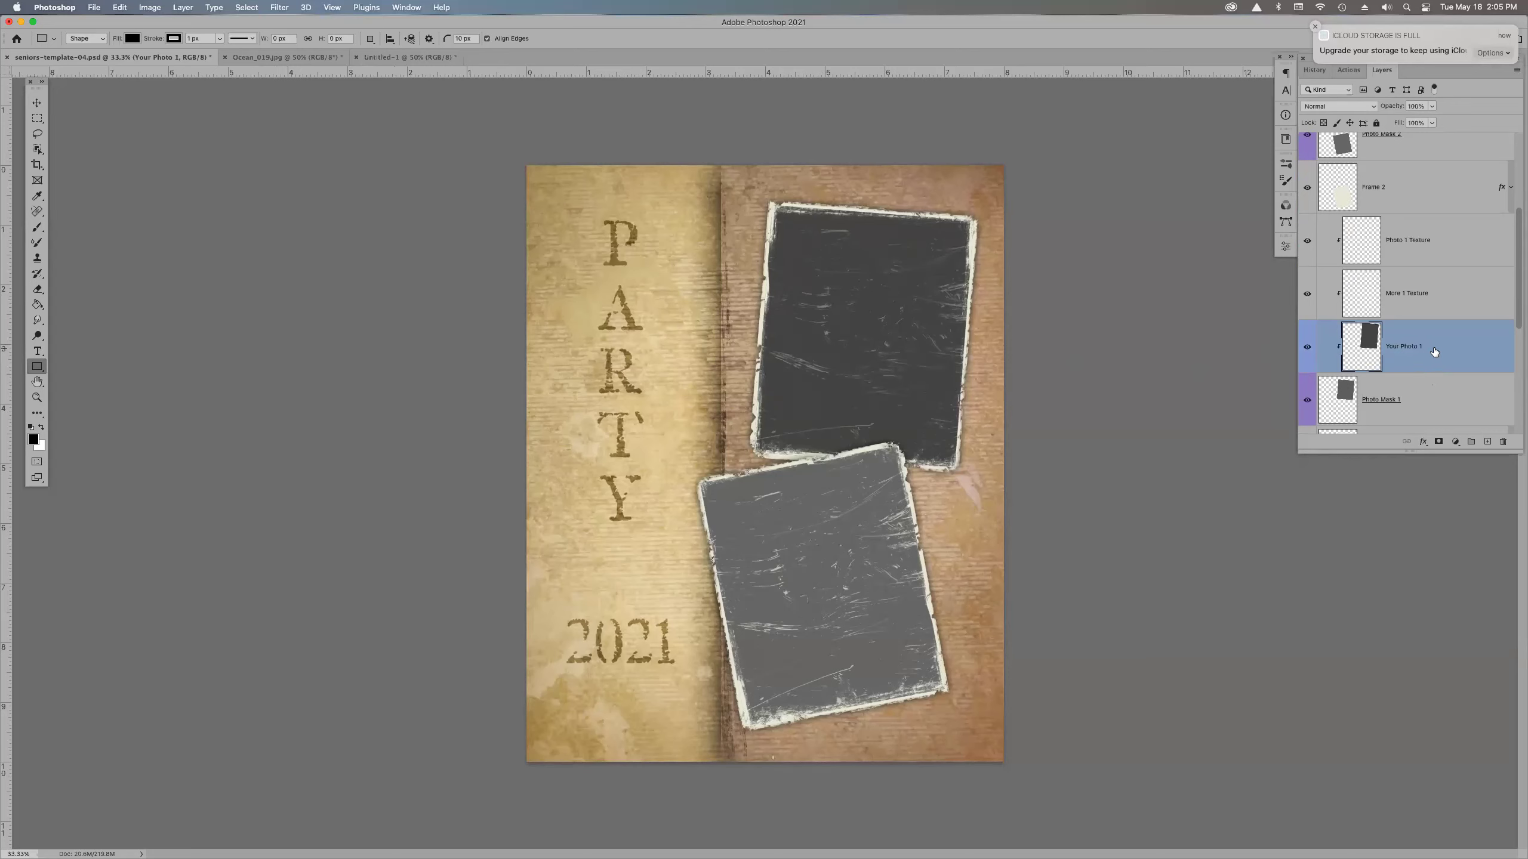
# - Switch to Adobe Bridge and place Toby_Keith_102.jpg from the May 2021 folder into the Photoshop template
pyautogui.moveTo(915, 839)
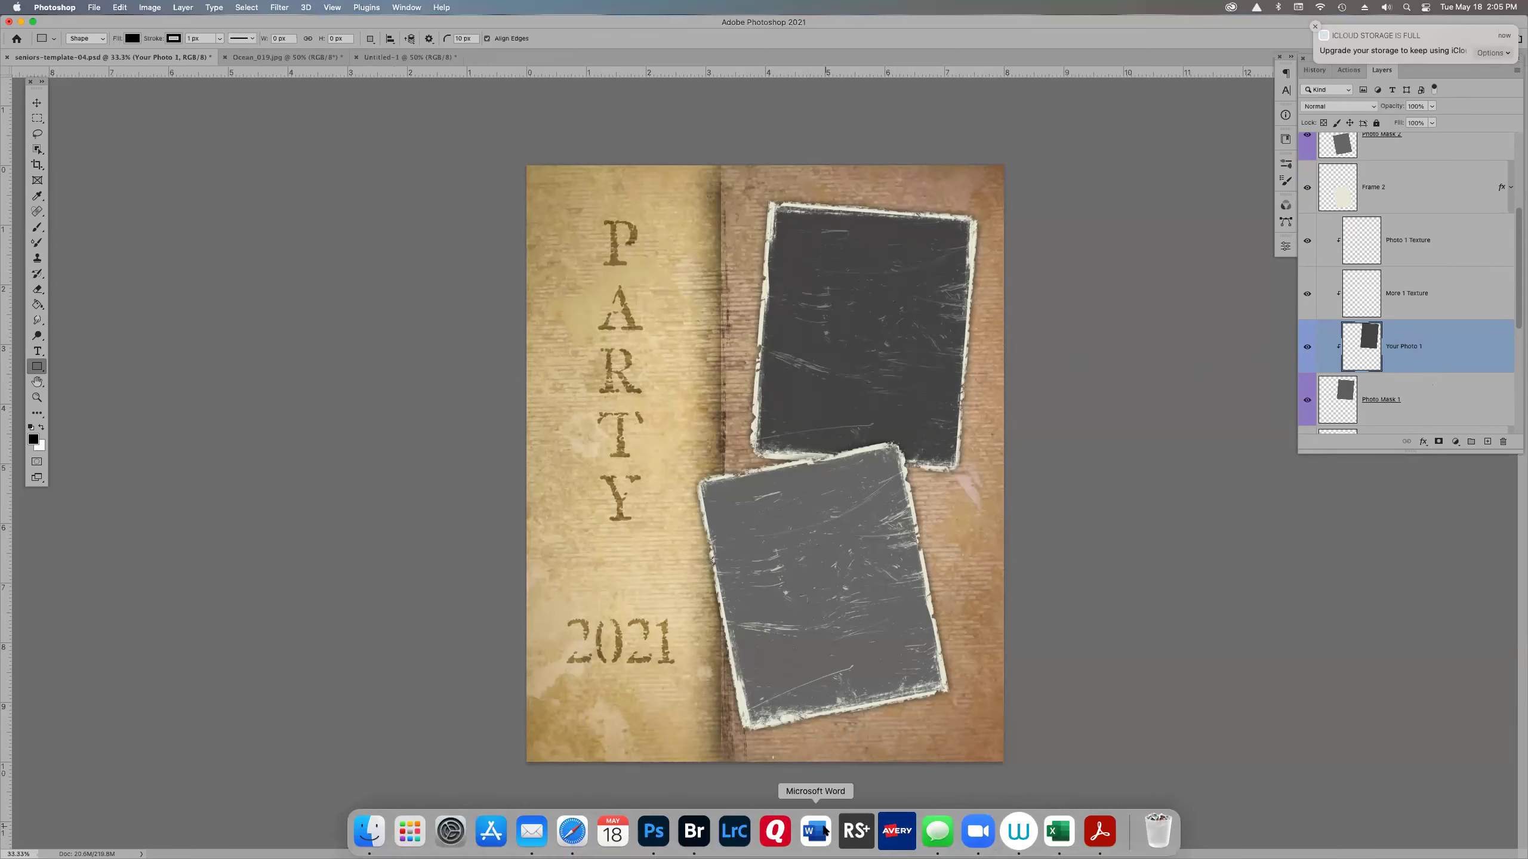
pyautogui.click(694, 831)
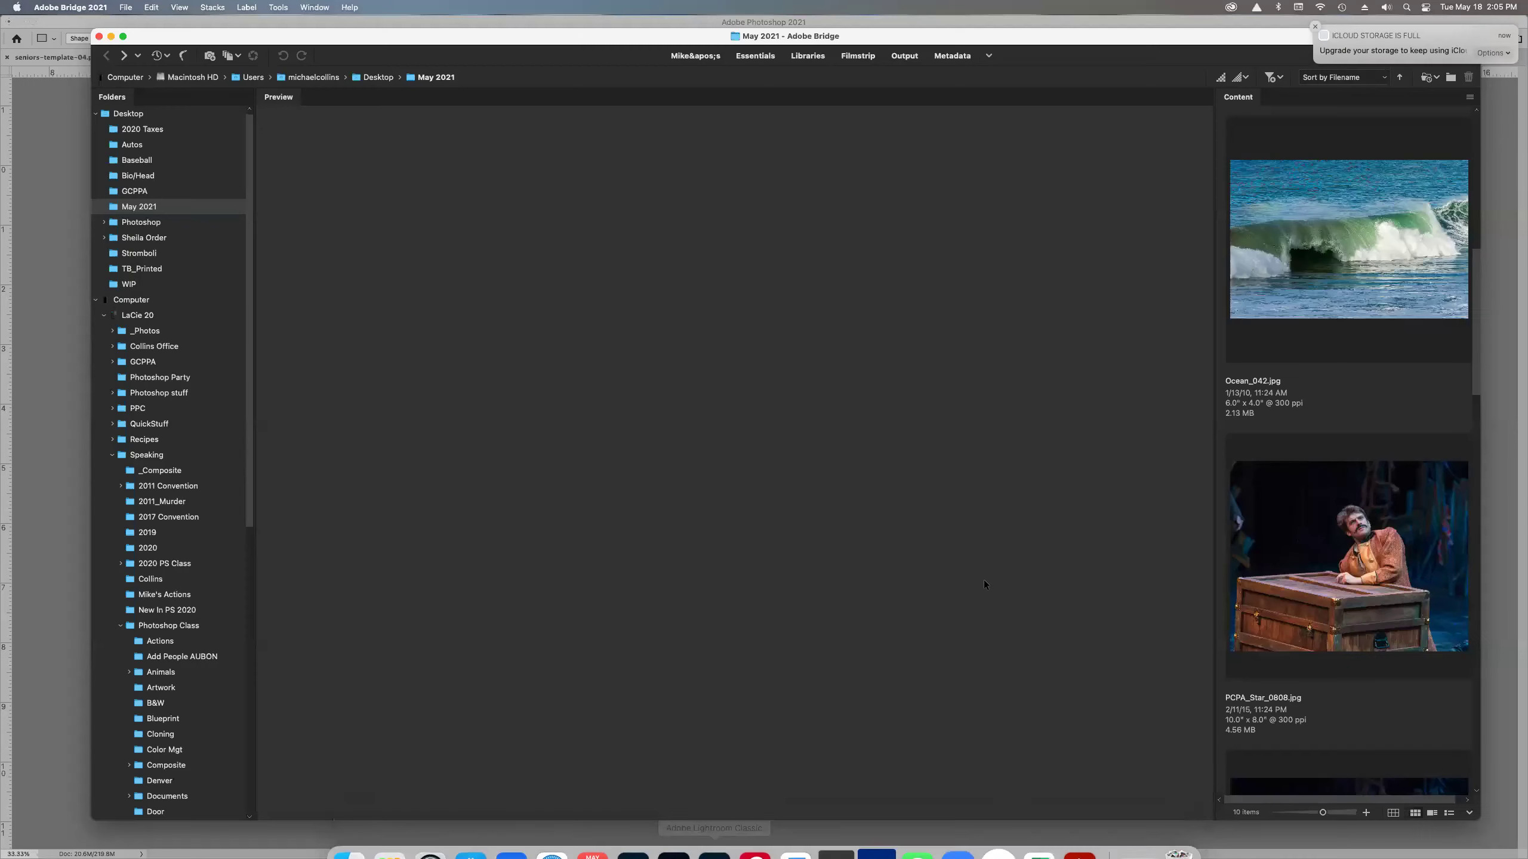
pyautogui.scroll(3, 1377, 301)
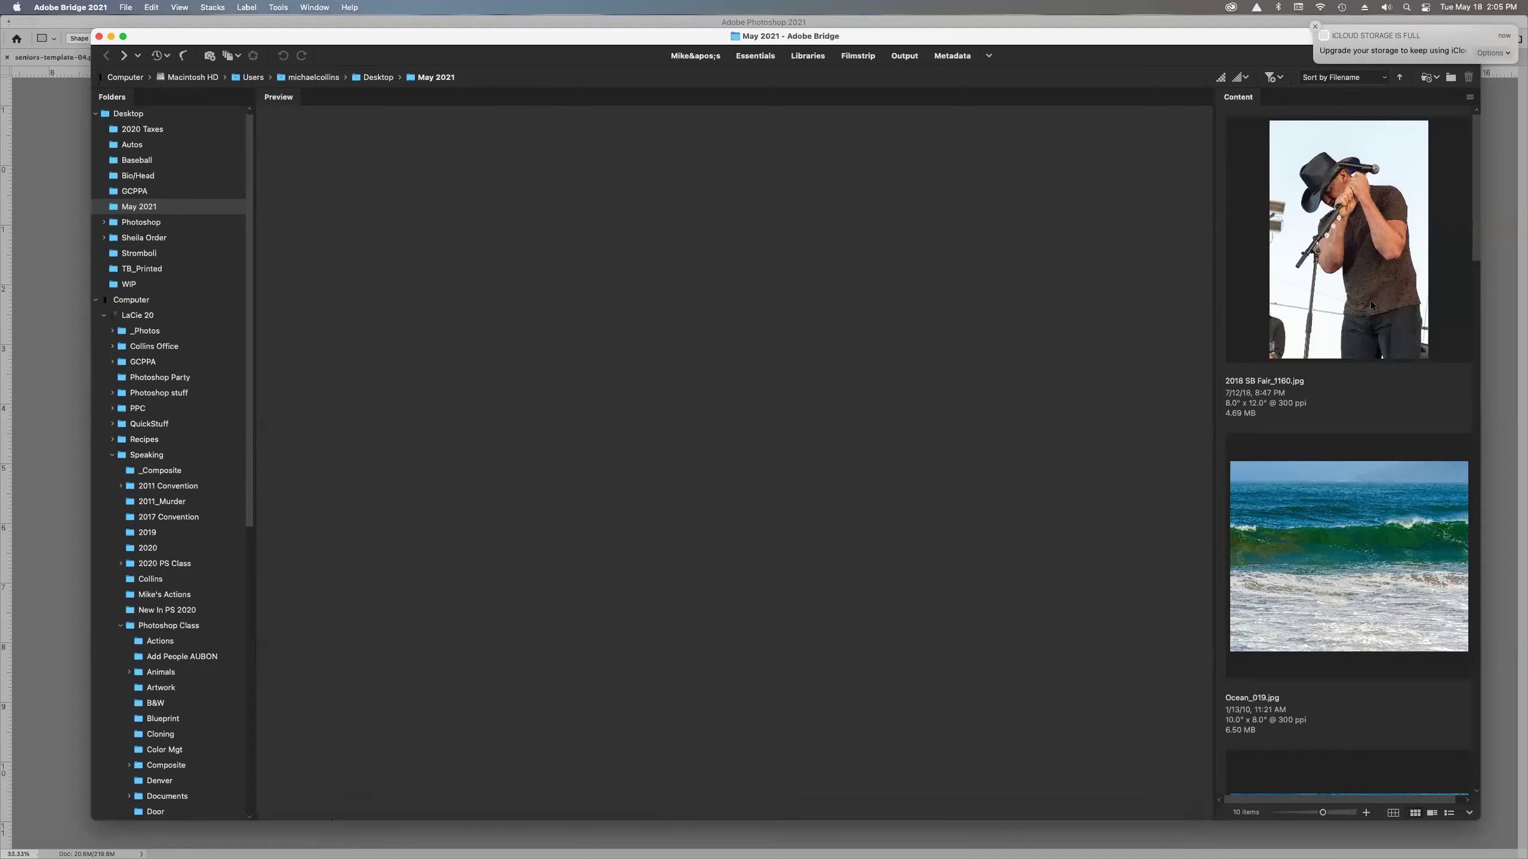
pyautogui.scroll(-10, 1371, 305)
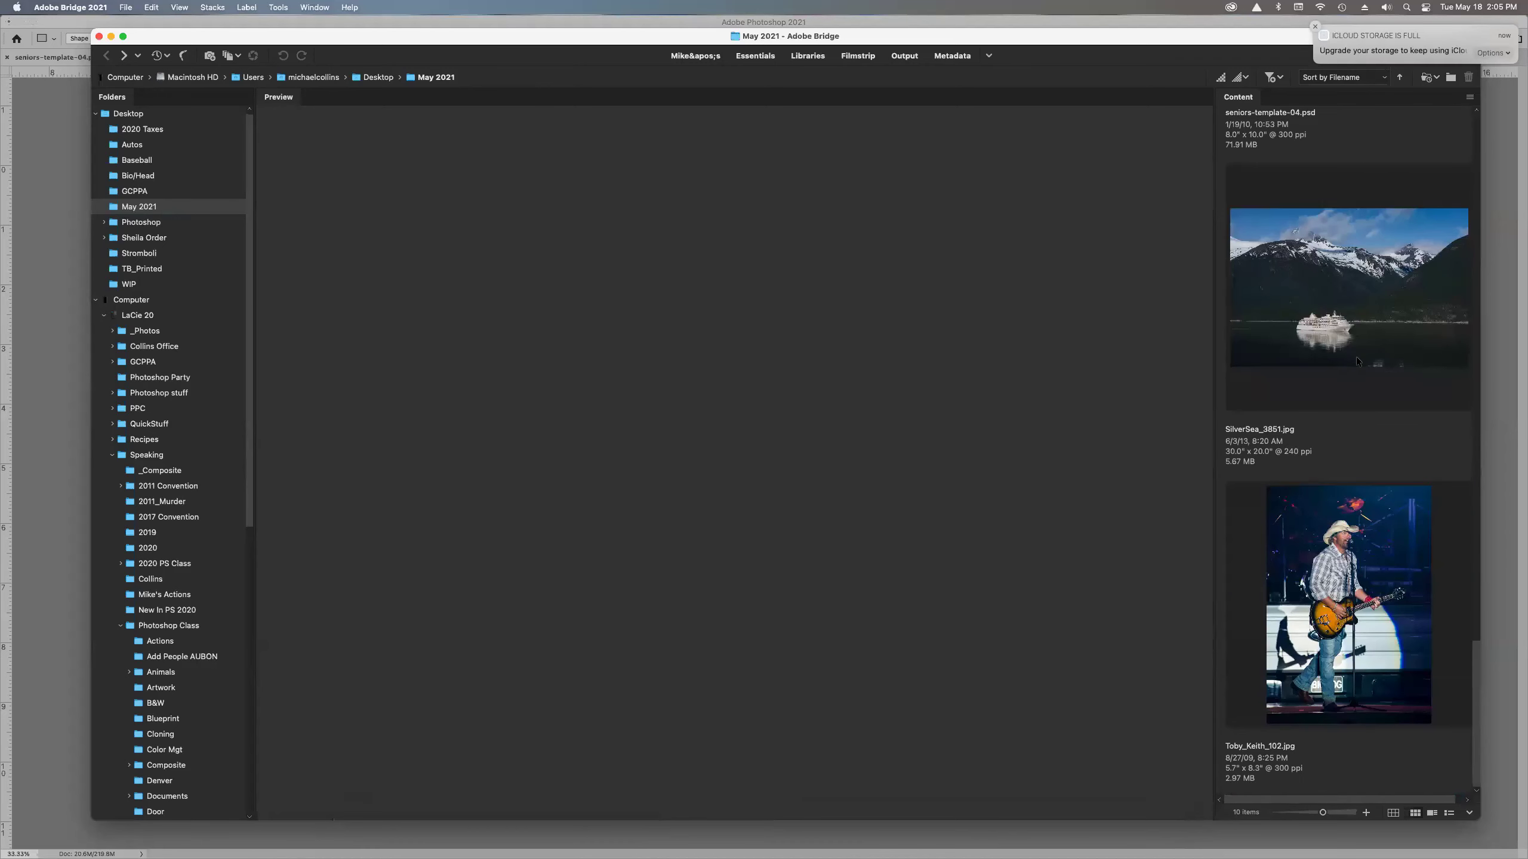
pyautogui.click(1338, 559)
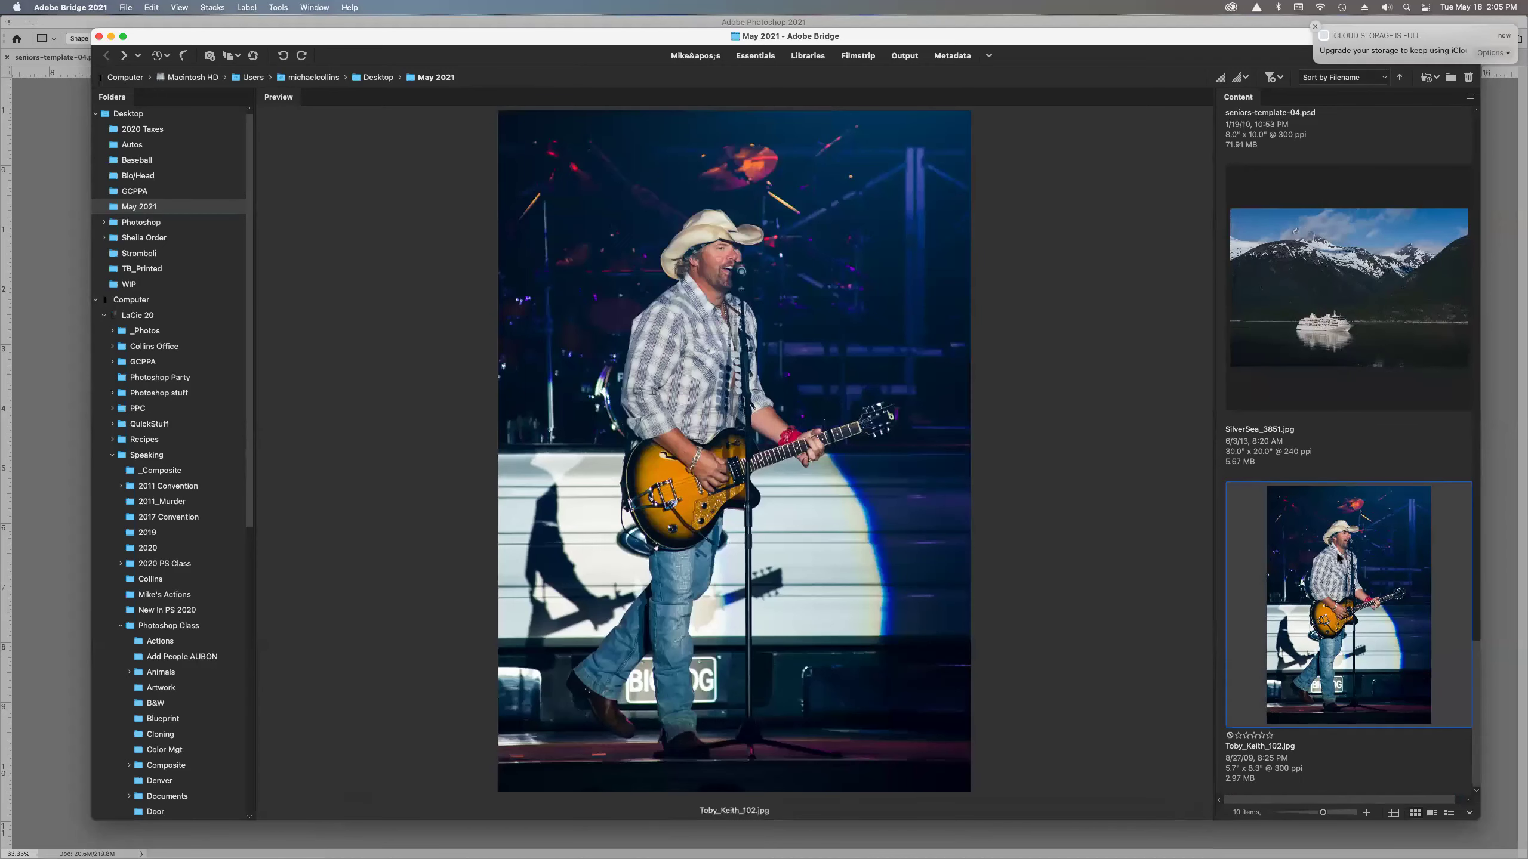
pyautogui.rightClick(1332, 556)
pyautogui.moveTo(1356, 645)
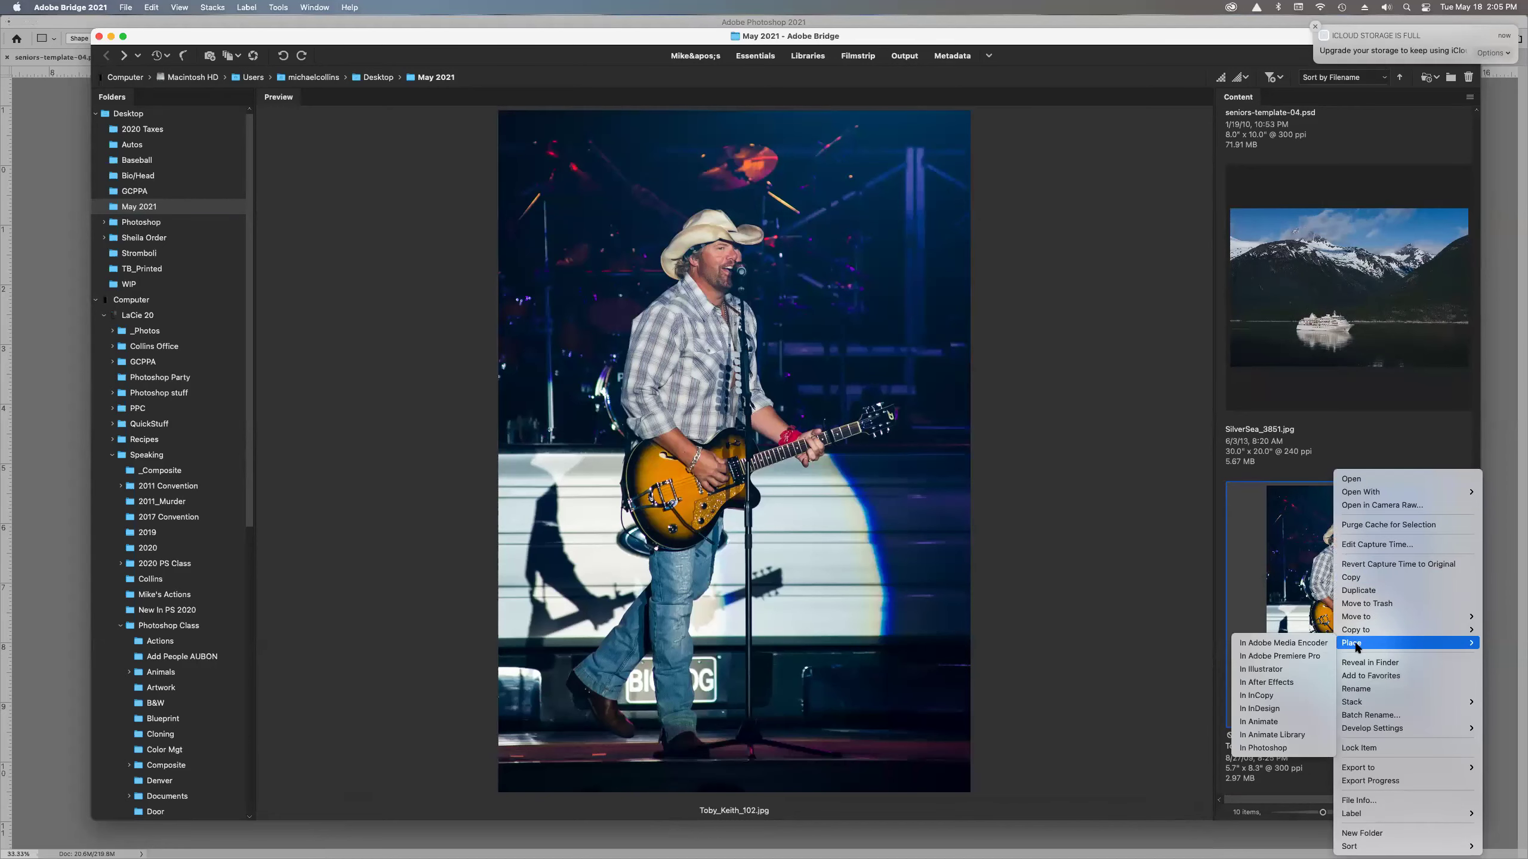
pyautogui.click(1283, 748)
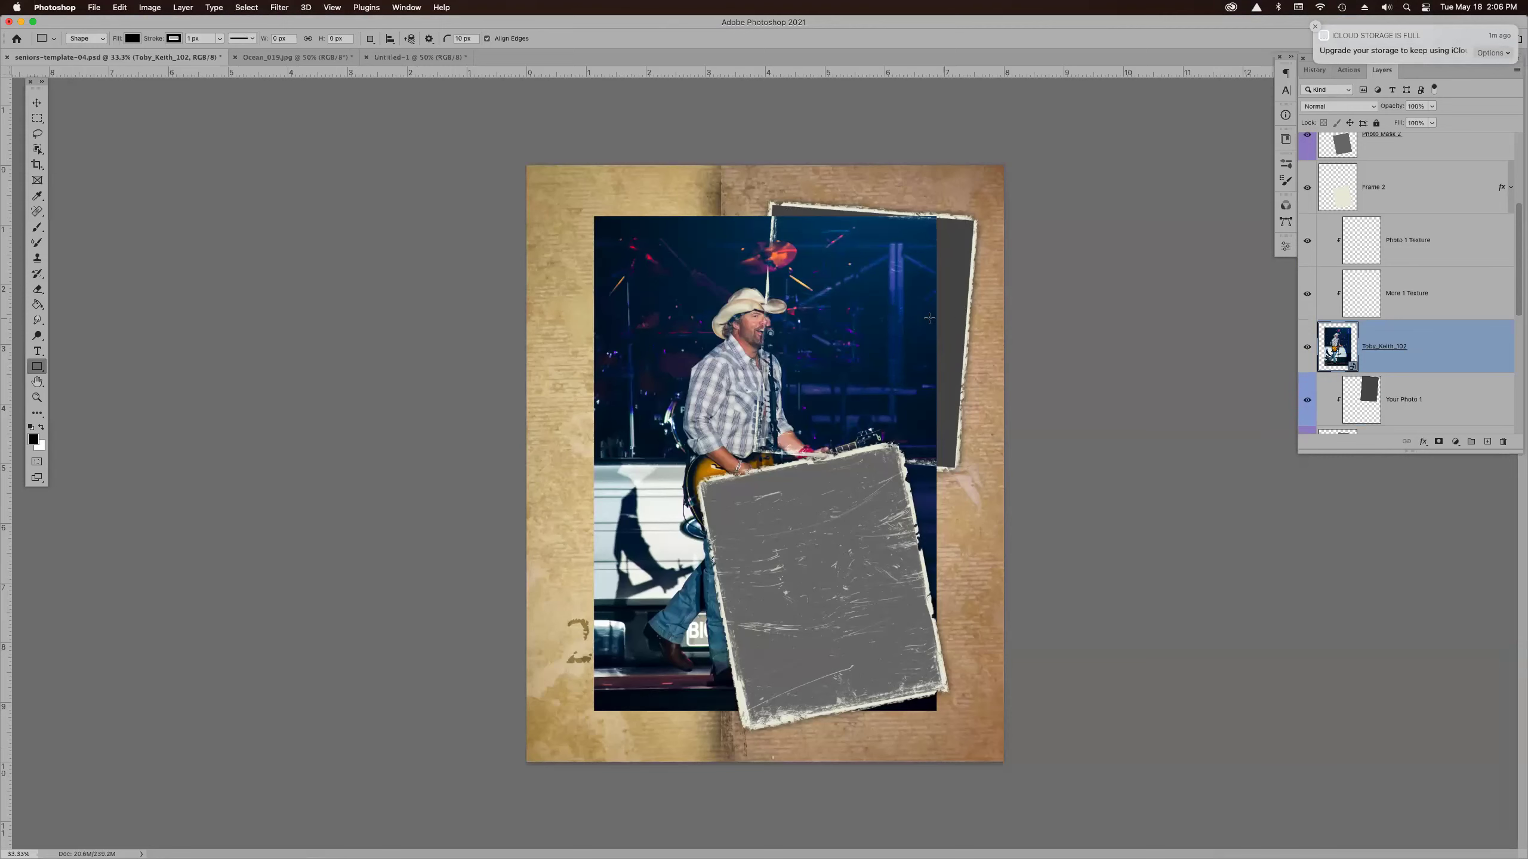
# - Move the placed guitarist photo over the upper frame and dismiss the iCloud storage notification
pyautogui.press('v')
pyautogui.moveTo(842, 319); pyautogui.dragTo(950, 226)
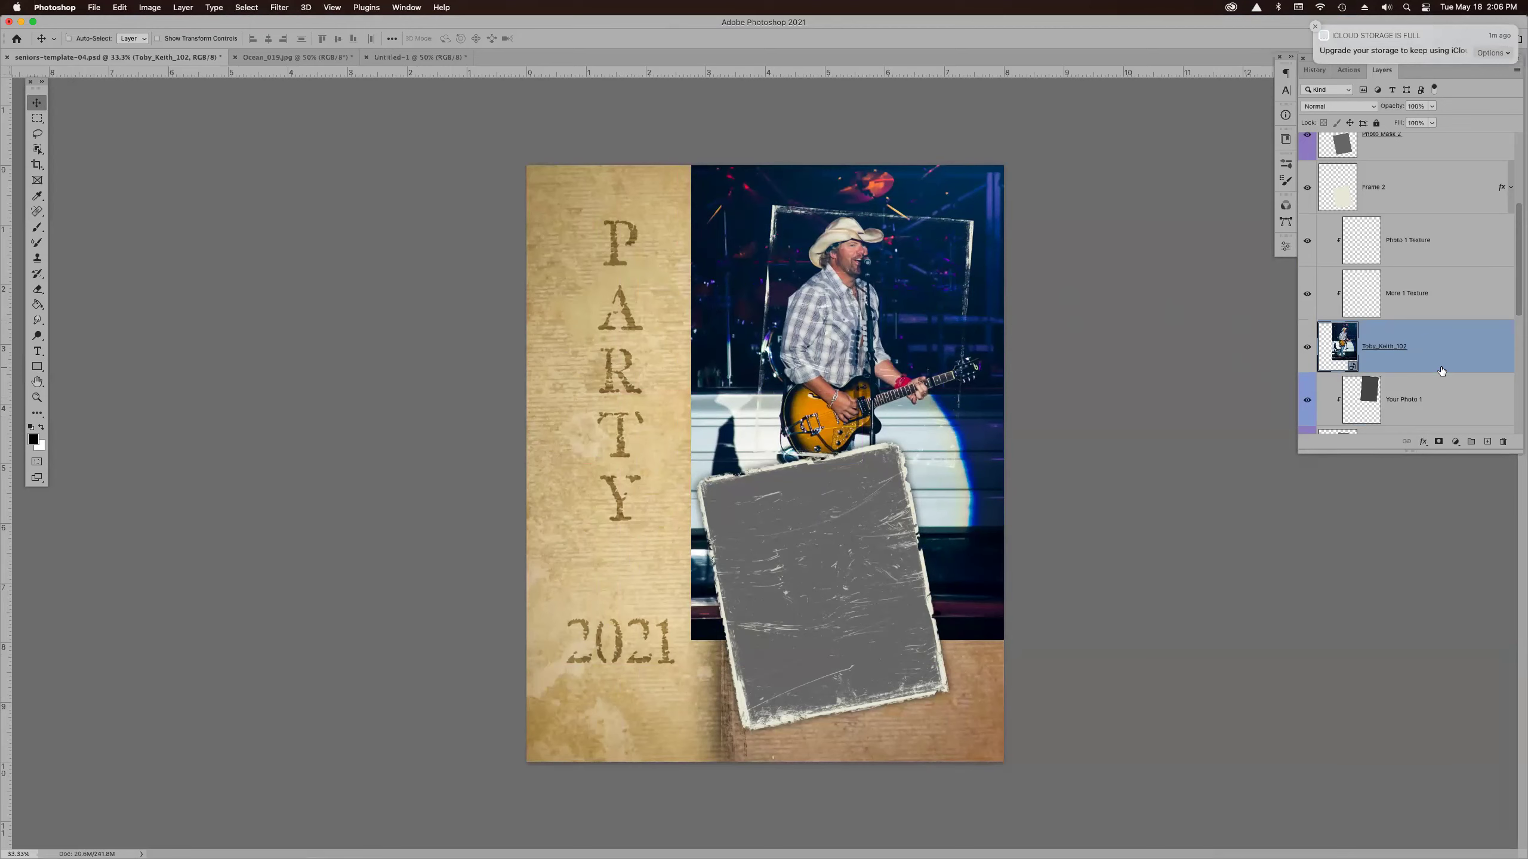
pyautogui.click(1315, 28)
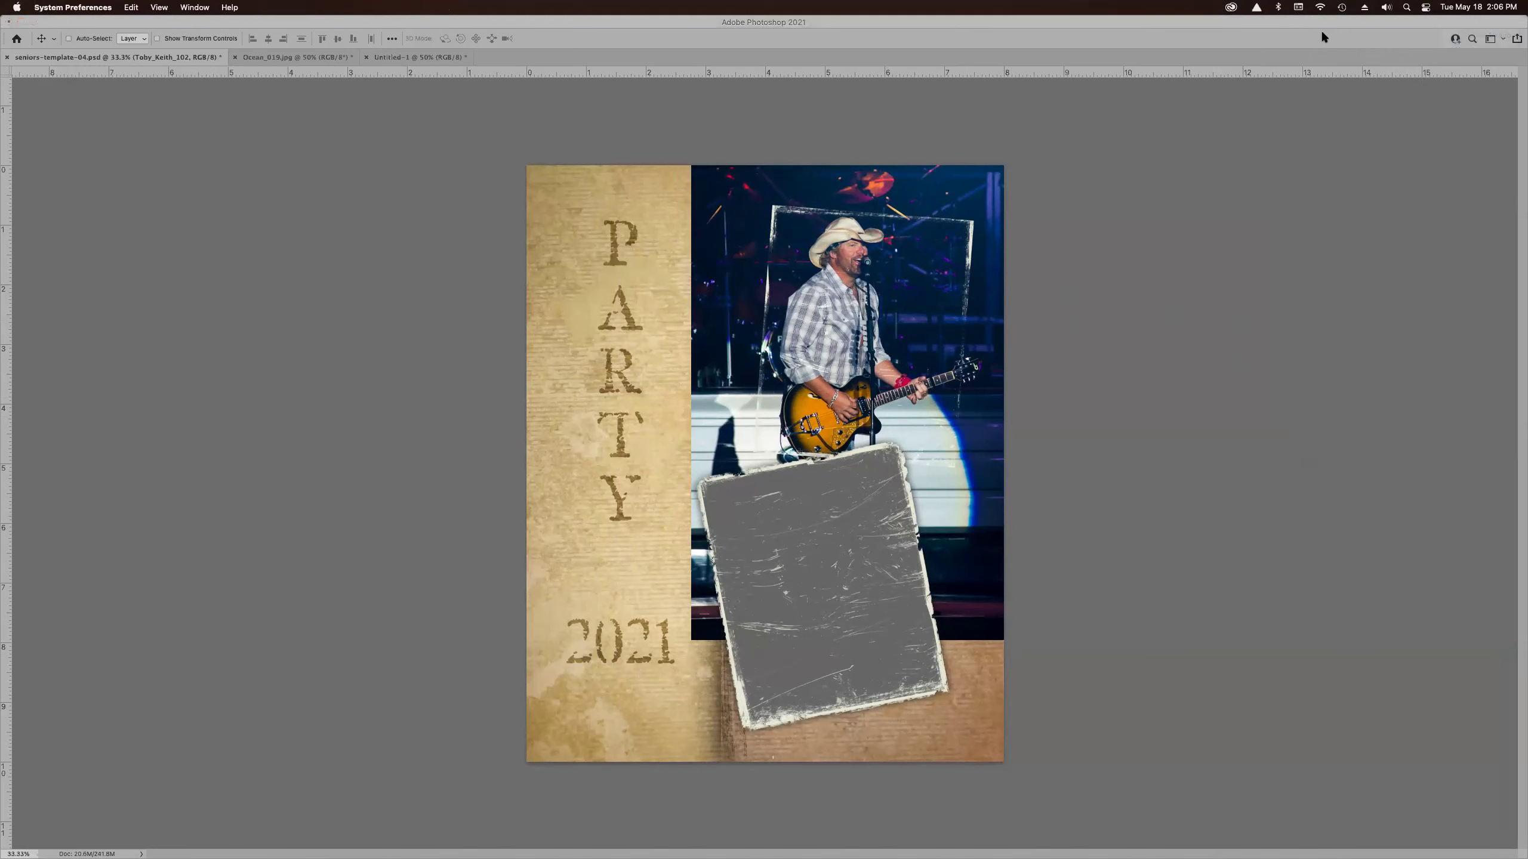
pyautogui.click(1322, 34)
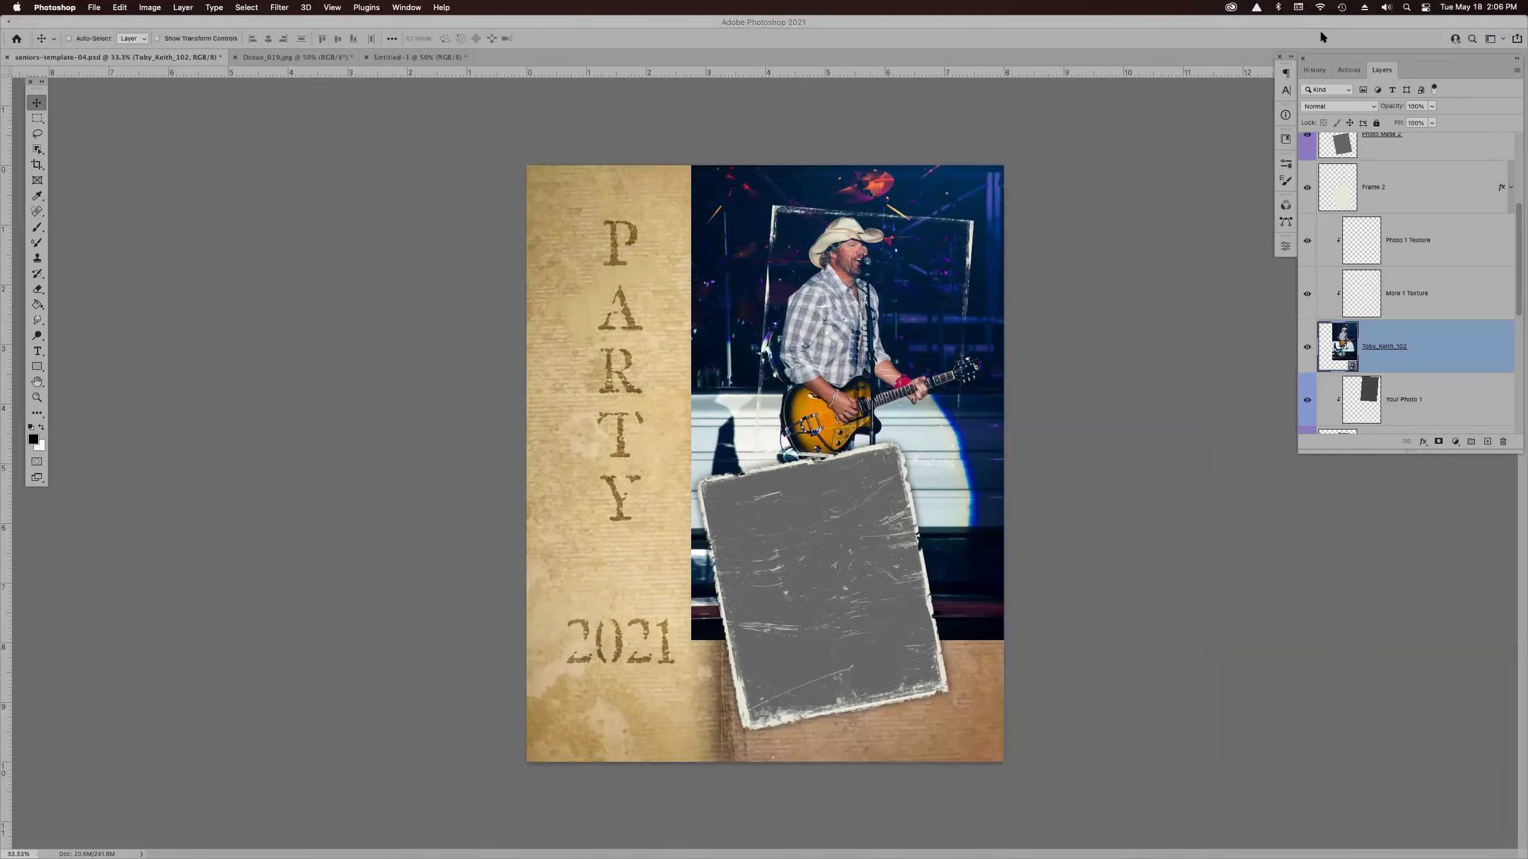
pyautogui.click(1517, 71)
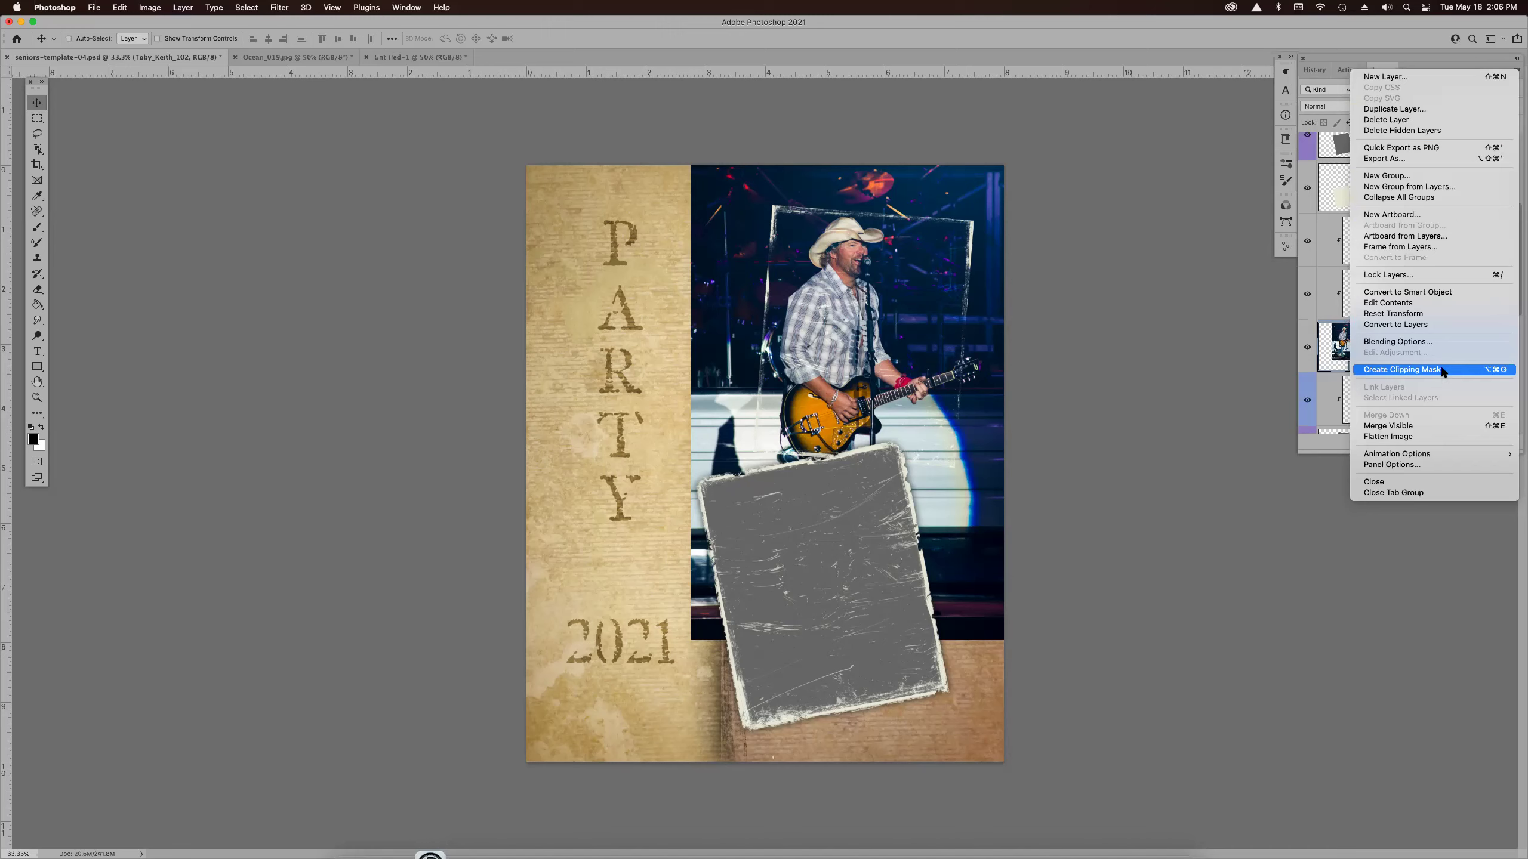
pyautogui.click(1263, 35)
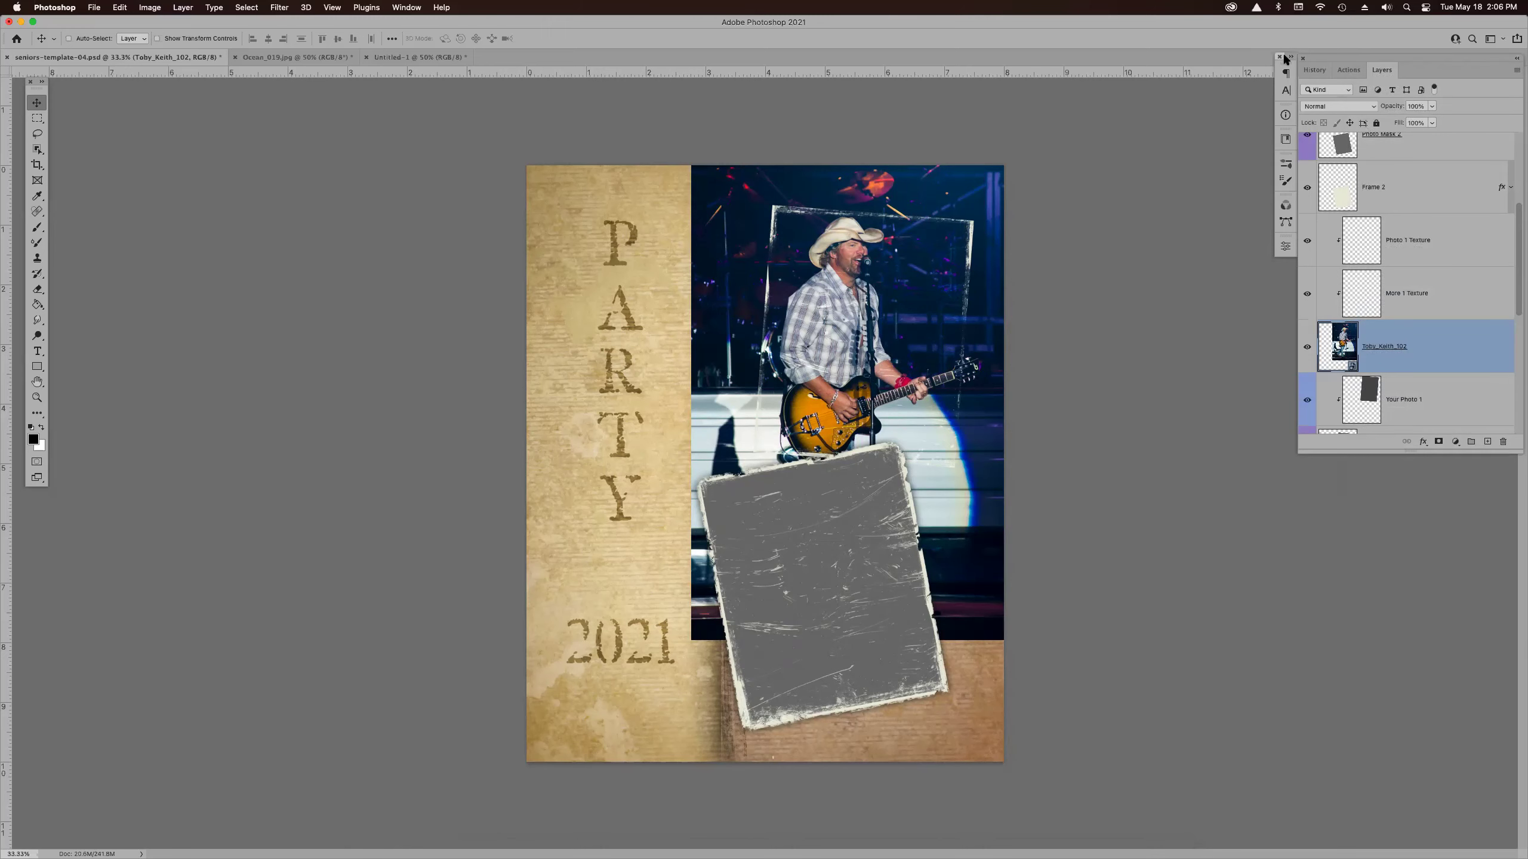
pyautogui.rightClick(1456, 325)
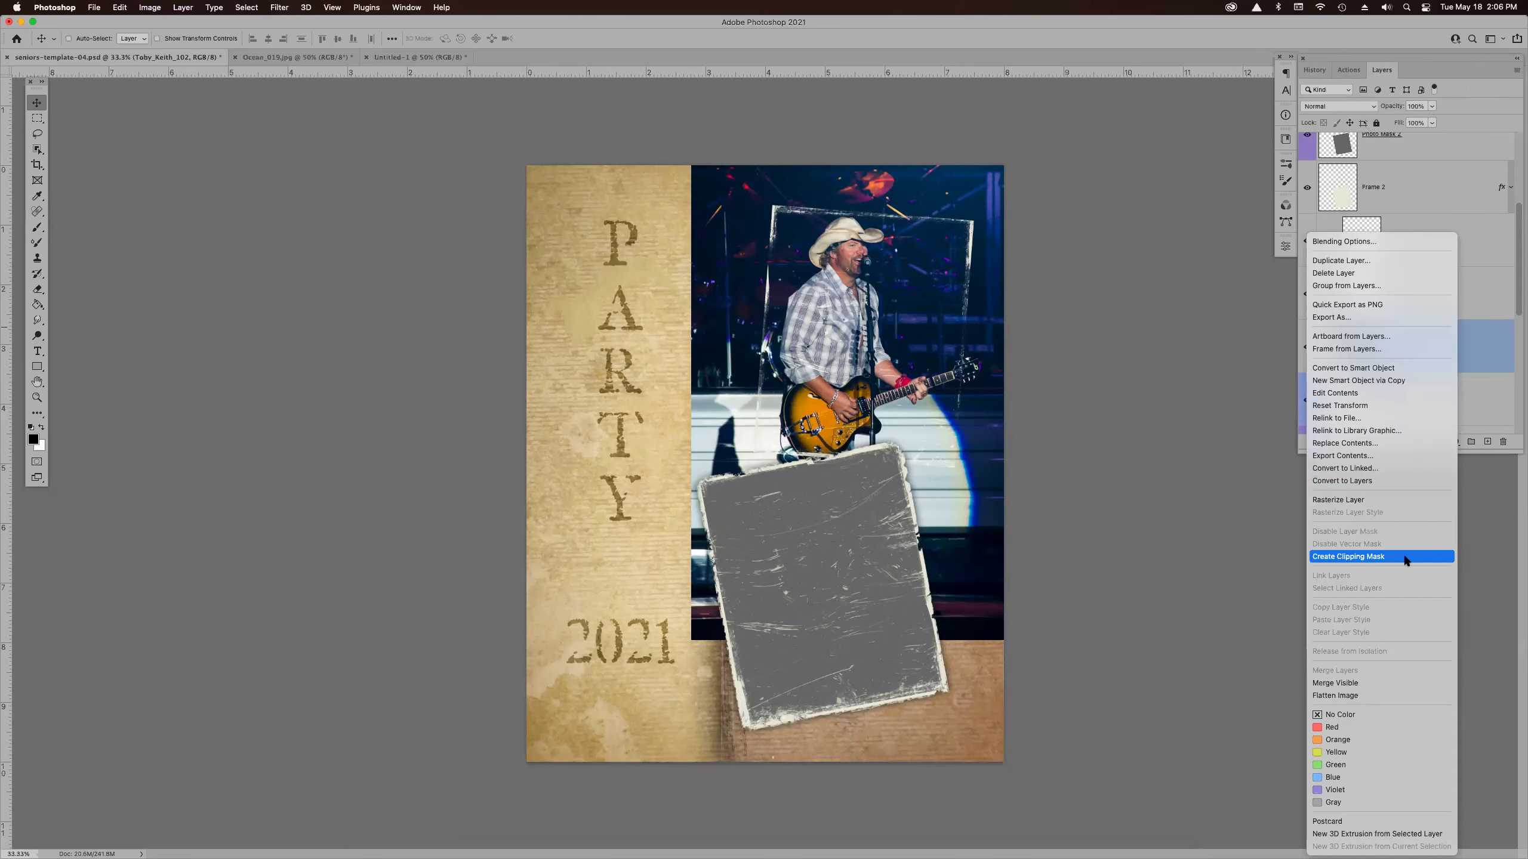
pyautogui.click(1477, 330)
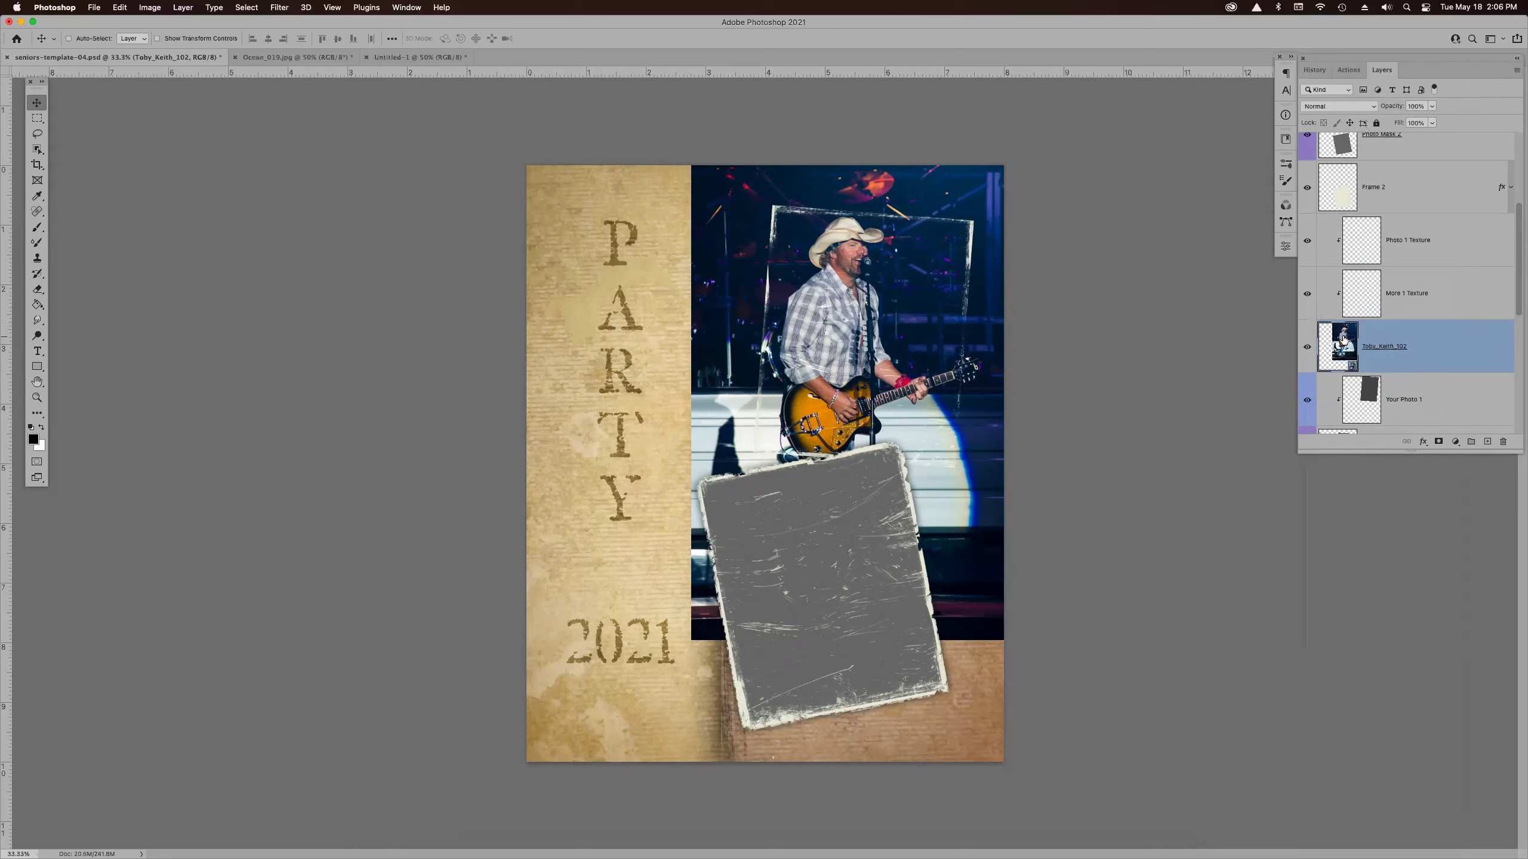
# - Clip the Toby_Keith_102 layer to the upper frame's photo mask, directly above Your Photo 1
pyautogui.keyDown('alt'); pyautogui.click(1433, 370); pyautogui.keyUp('alt')
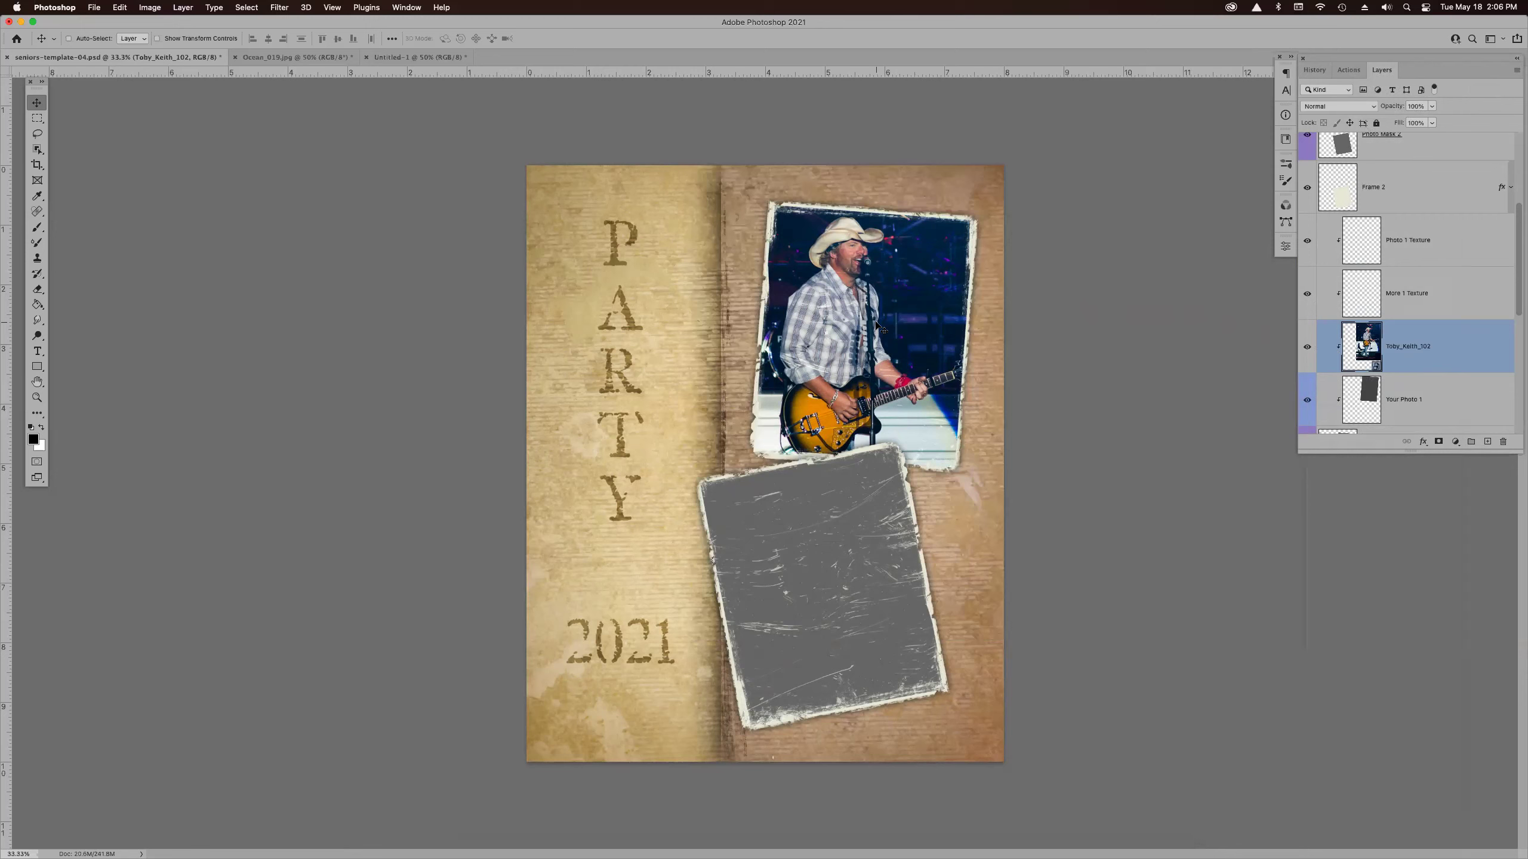
# - Try enlarging the clipped guitarist photo to about 155% and repositioning it inside the upper frame
pyautogui.press('super+t')
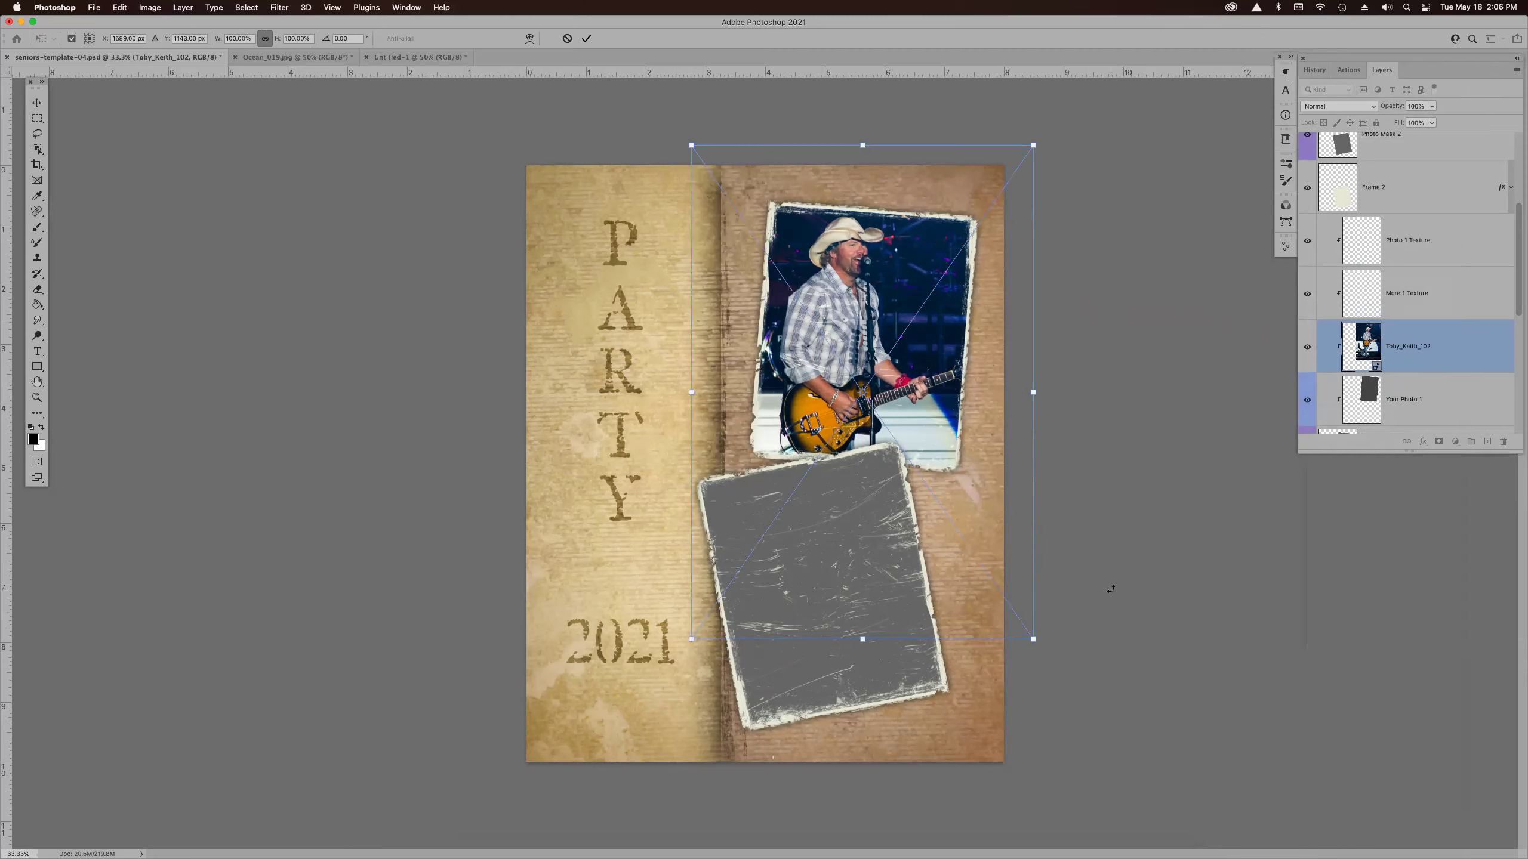
pyautogui.moveTo(1033, 639); pyautogui.dragTo(1340, 855)
pyautogui.moveTo(1080, 548); pyautogui.dragTo(1000, 516)
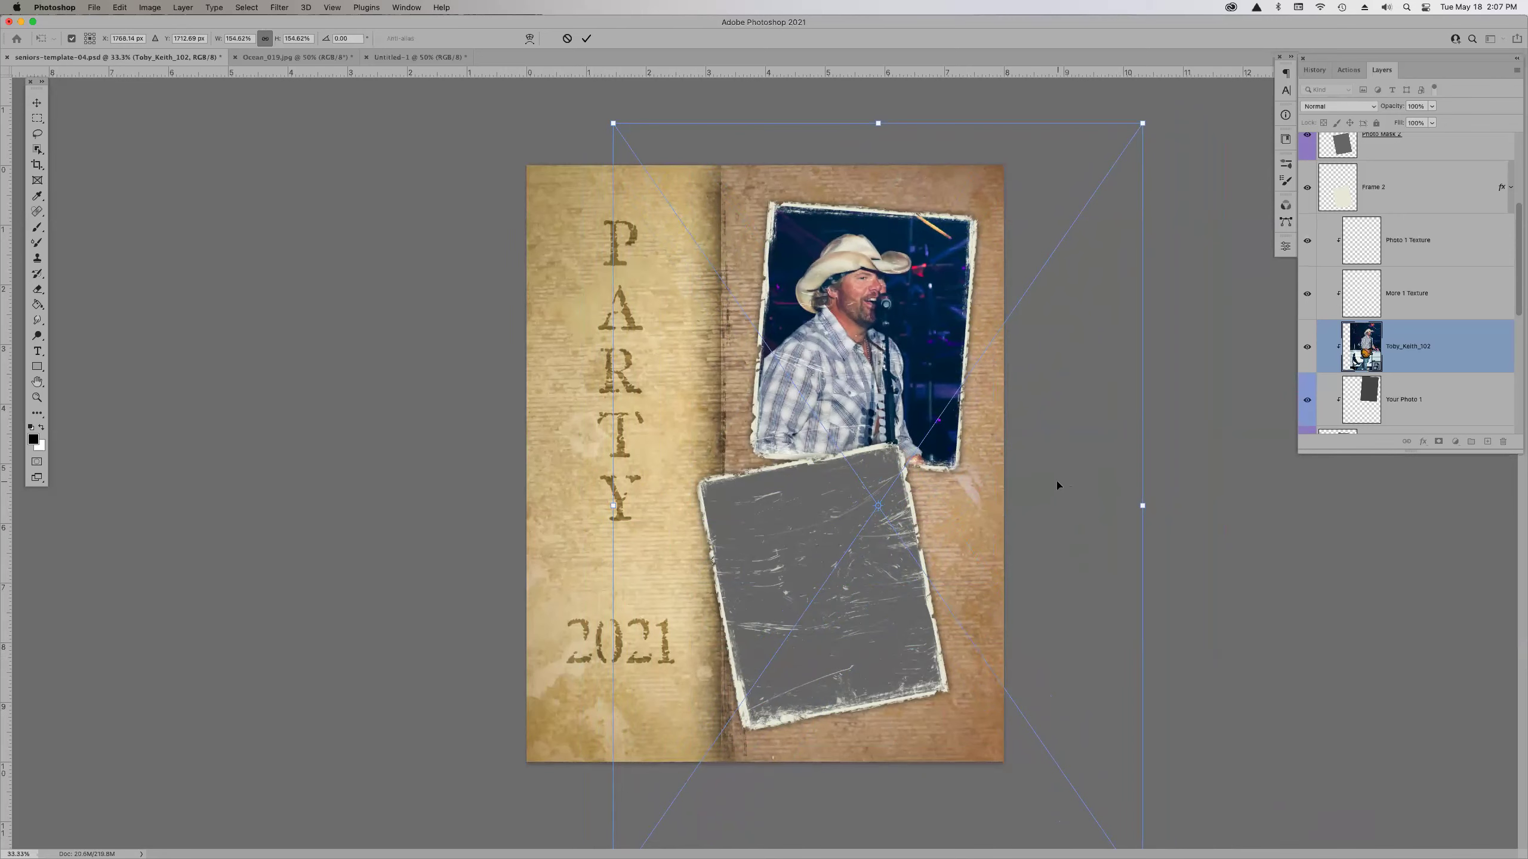
pyautogui.press('Return')
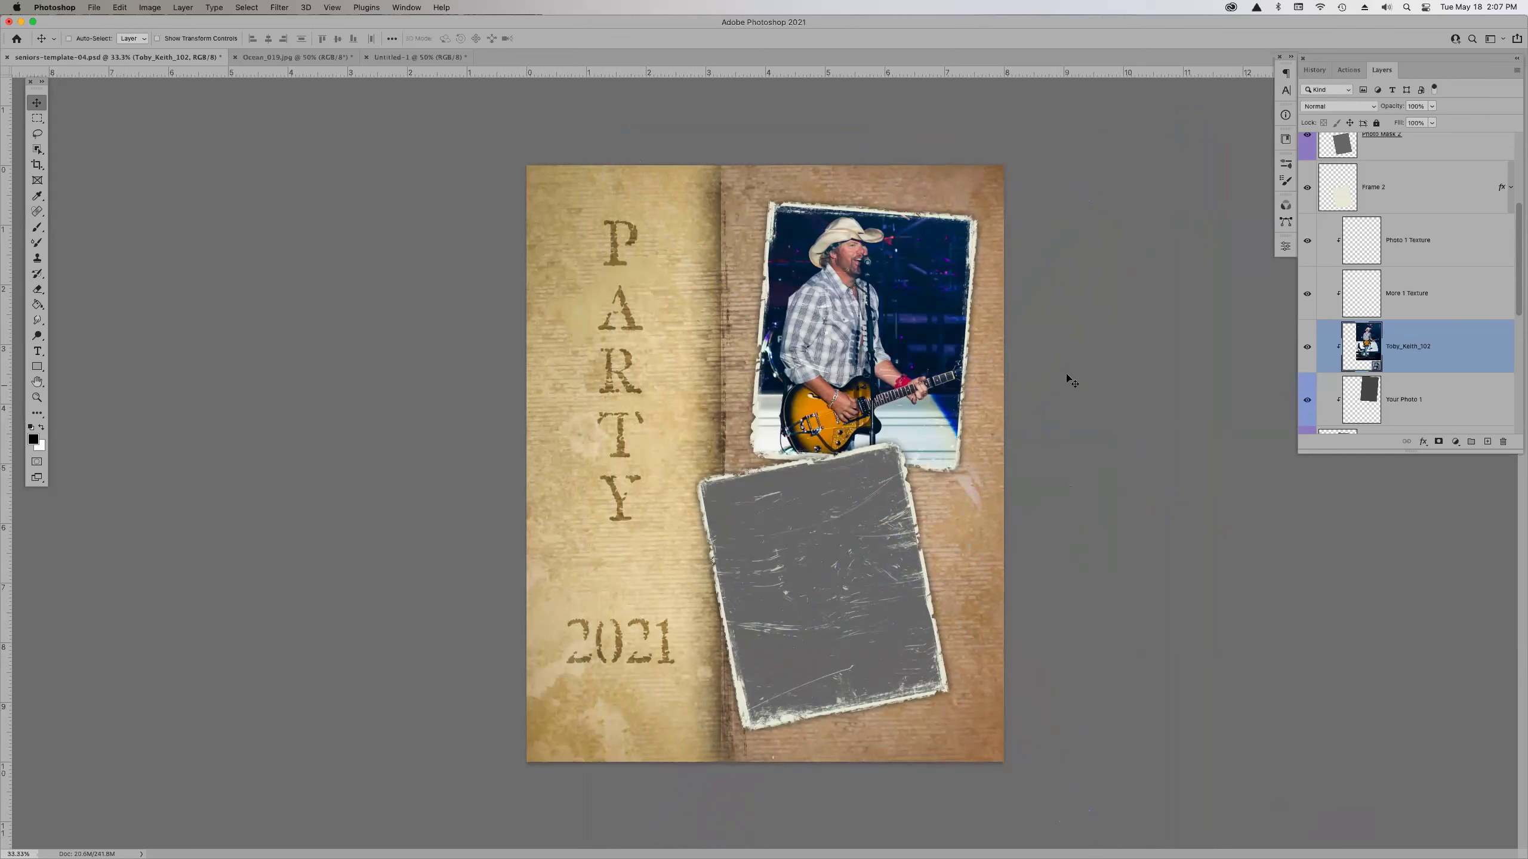
# - Select the Your Photo 2 layer and toggle its visibility, leaving the lower frame's placeholder shown
pyautogui.scroll(-3, 1423, 246)
pyautogui.scroll(-3, 1426, 258)
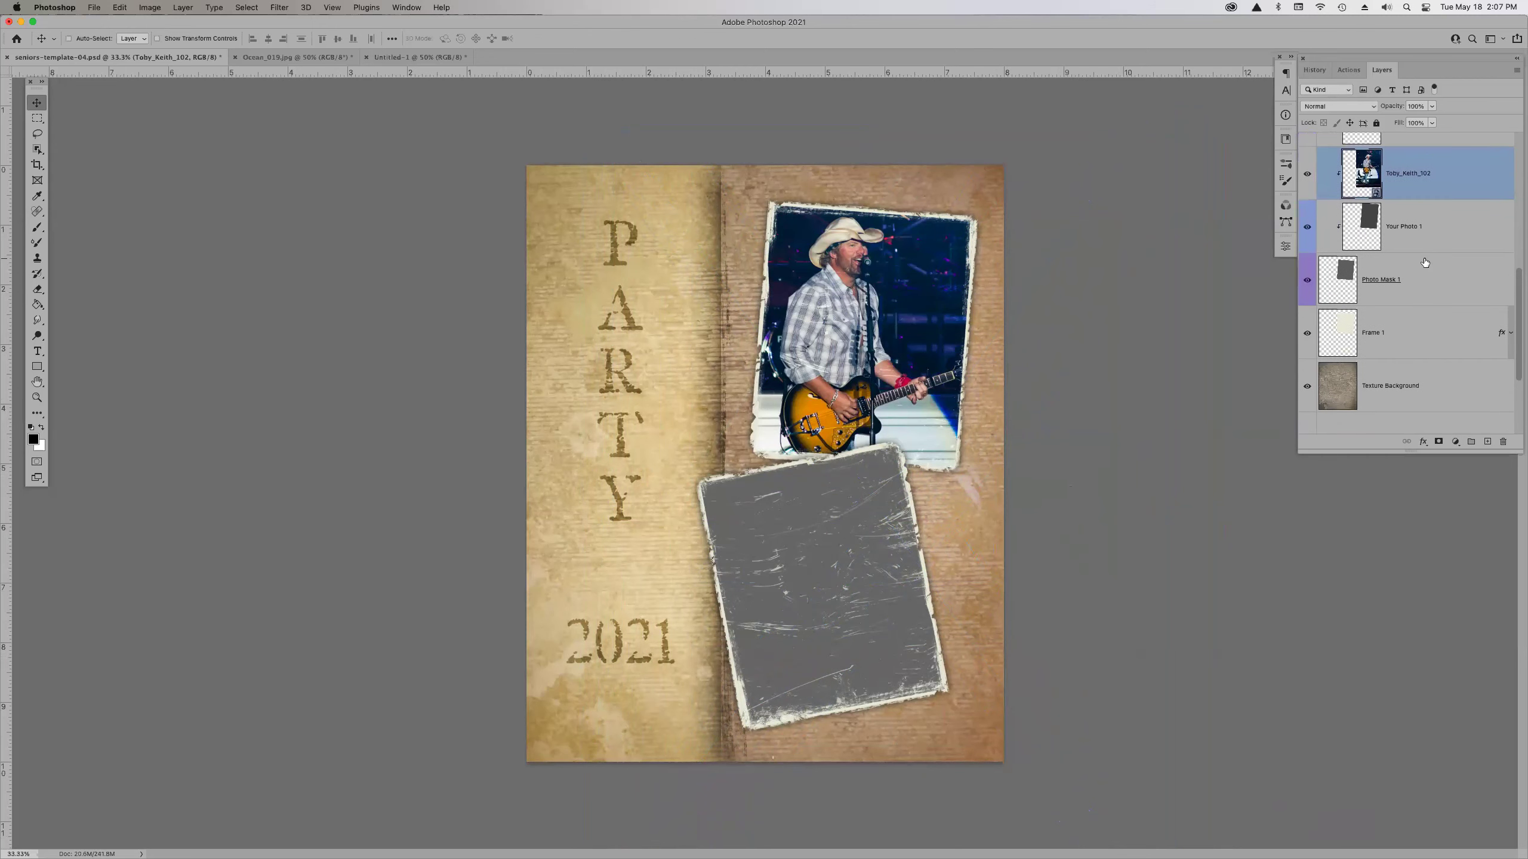
pyautogui.scroll(7, 1429, 278)
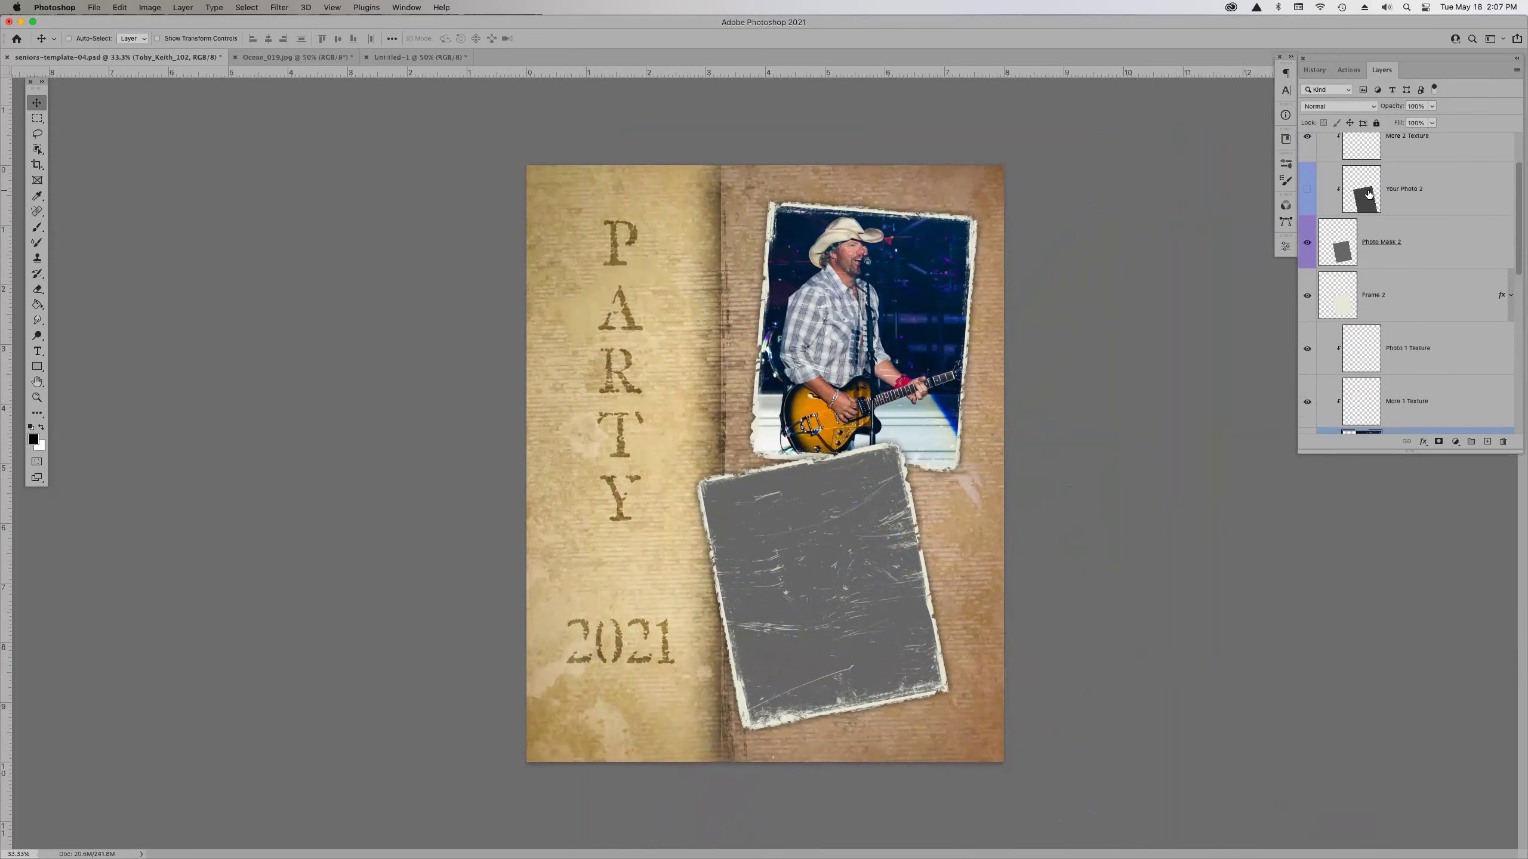
pyautogui.click(1369, 194)
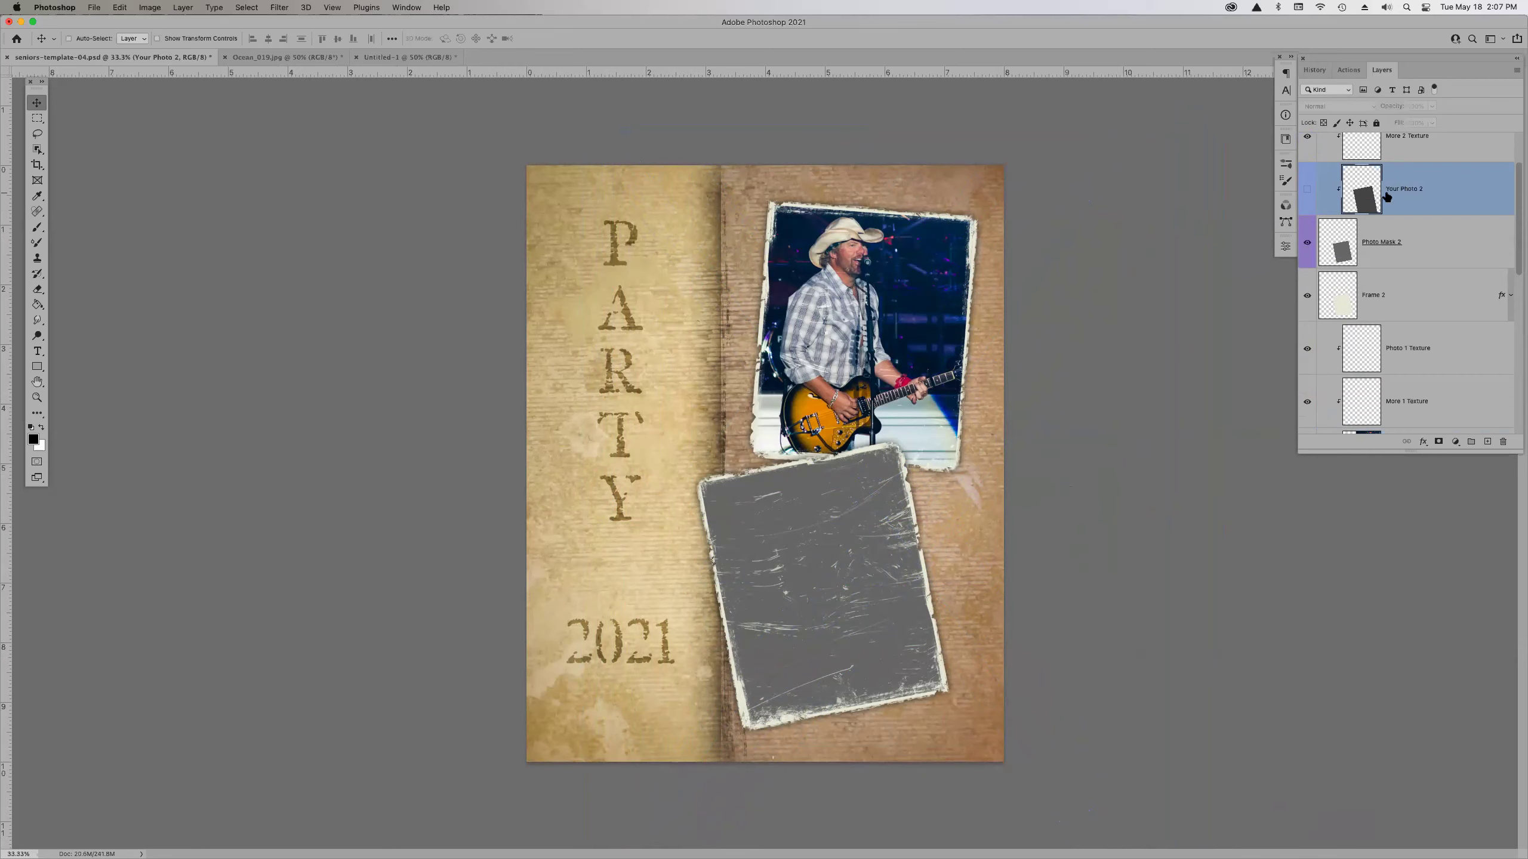
pyautogui.click(1307, 191)
pyautogui.click(1307, 191)
pyautogui.click(1307, 192)
pyautogui.click(1307, 191)
pyautogui.click(1307, 192)
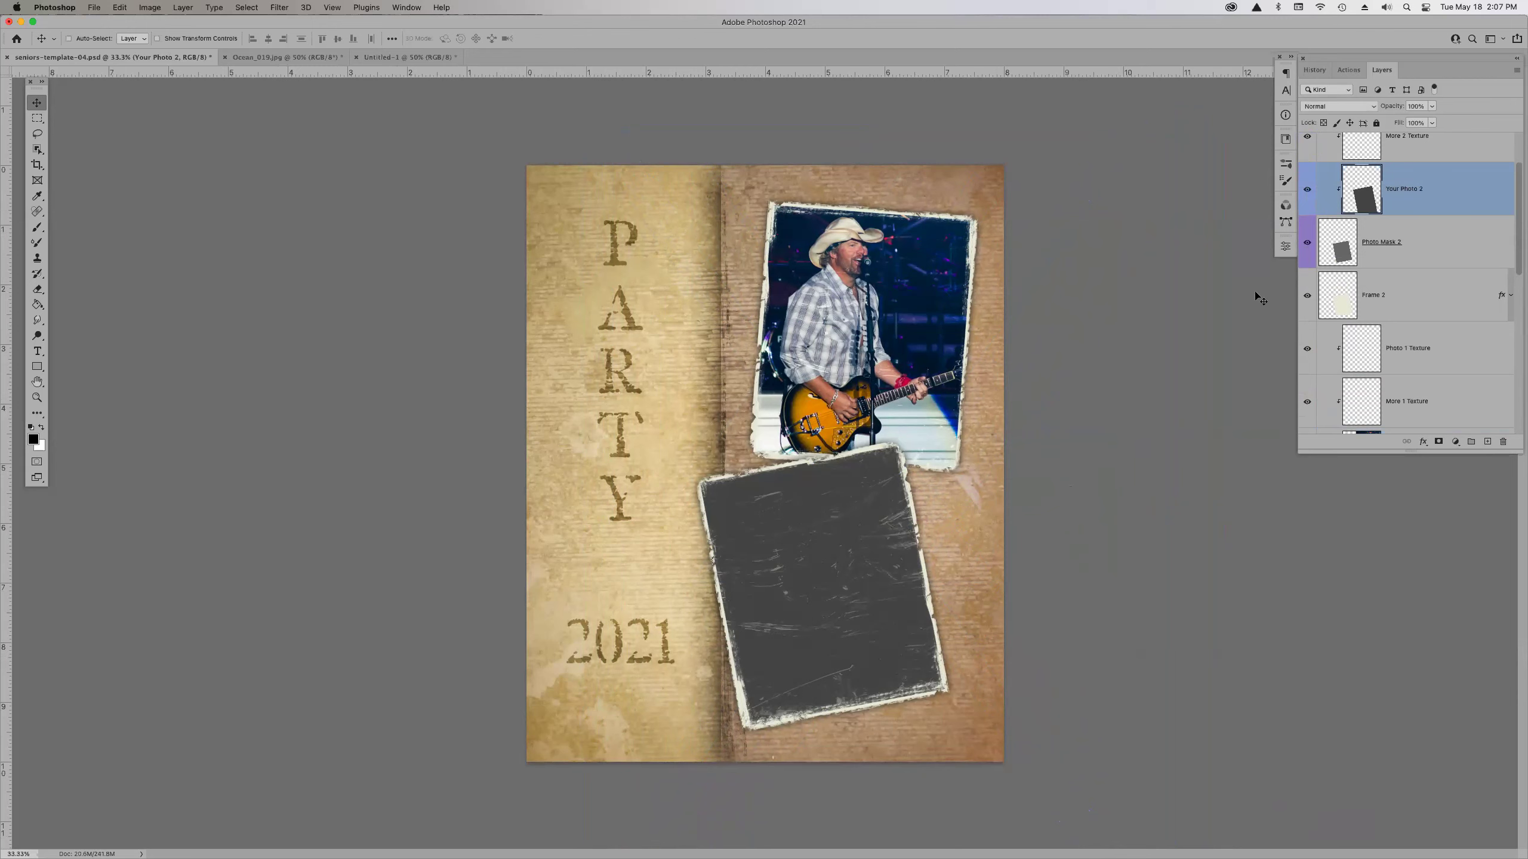
# - Switch to Adobe Bridge and place 2018 SB Fair_1160.jpg into the Photoshop template above Your Photo 2
pyautogui.moveTo(869, 852)
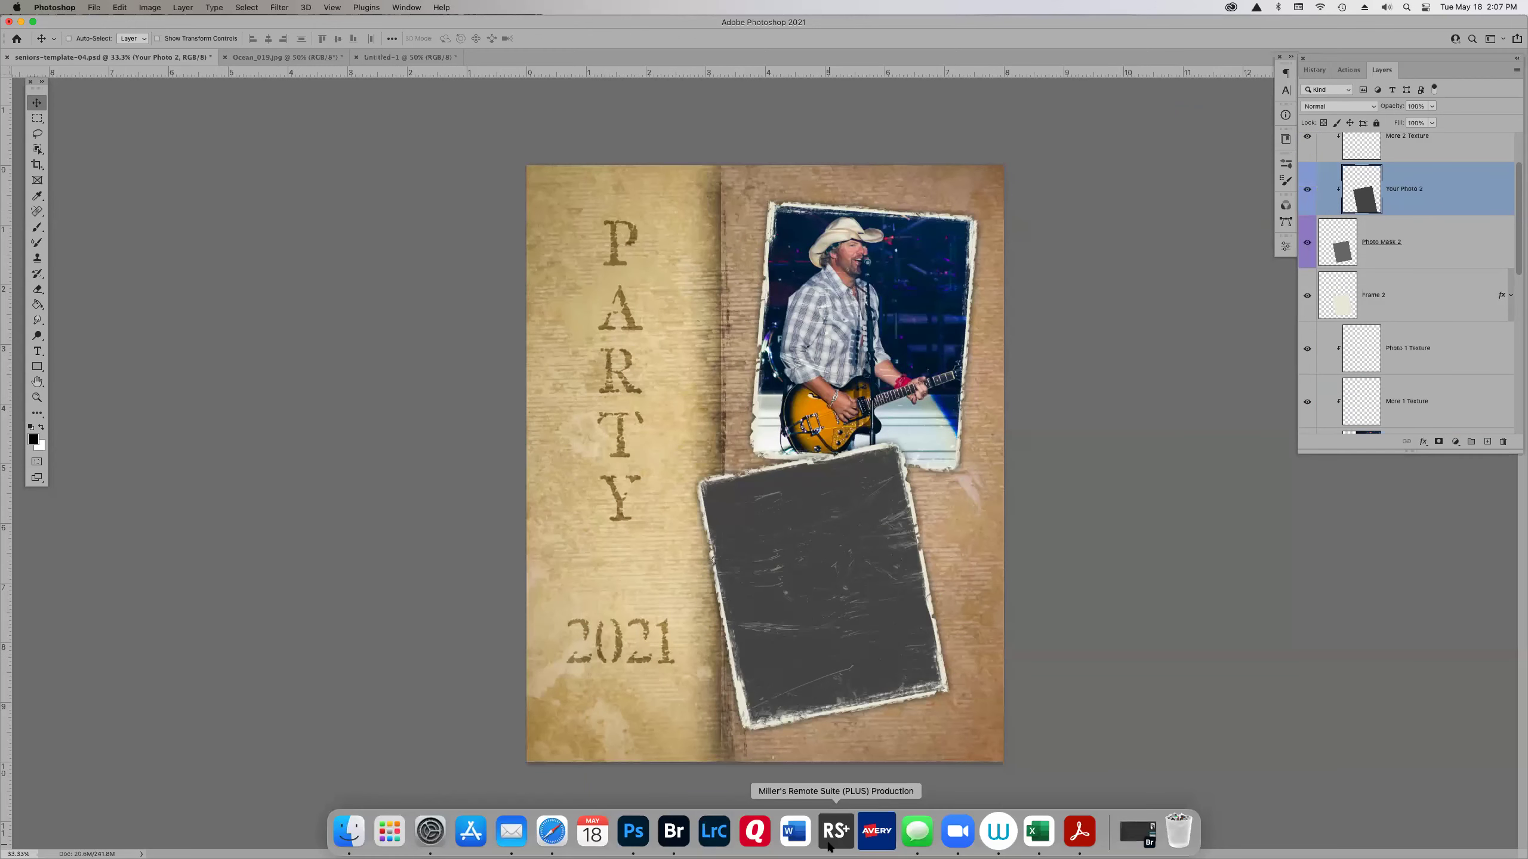
pyautogui.click(674, 831)
pyautogui.scroll(10, 1311, 592)
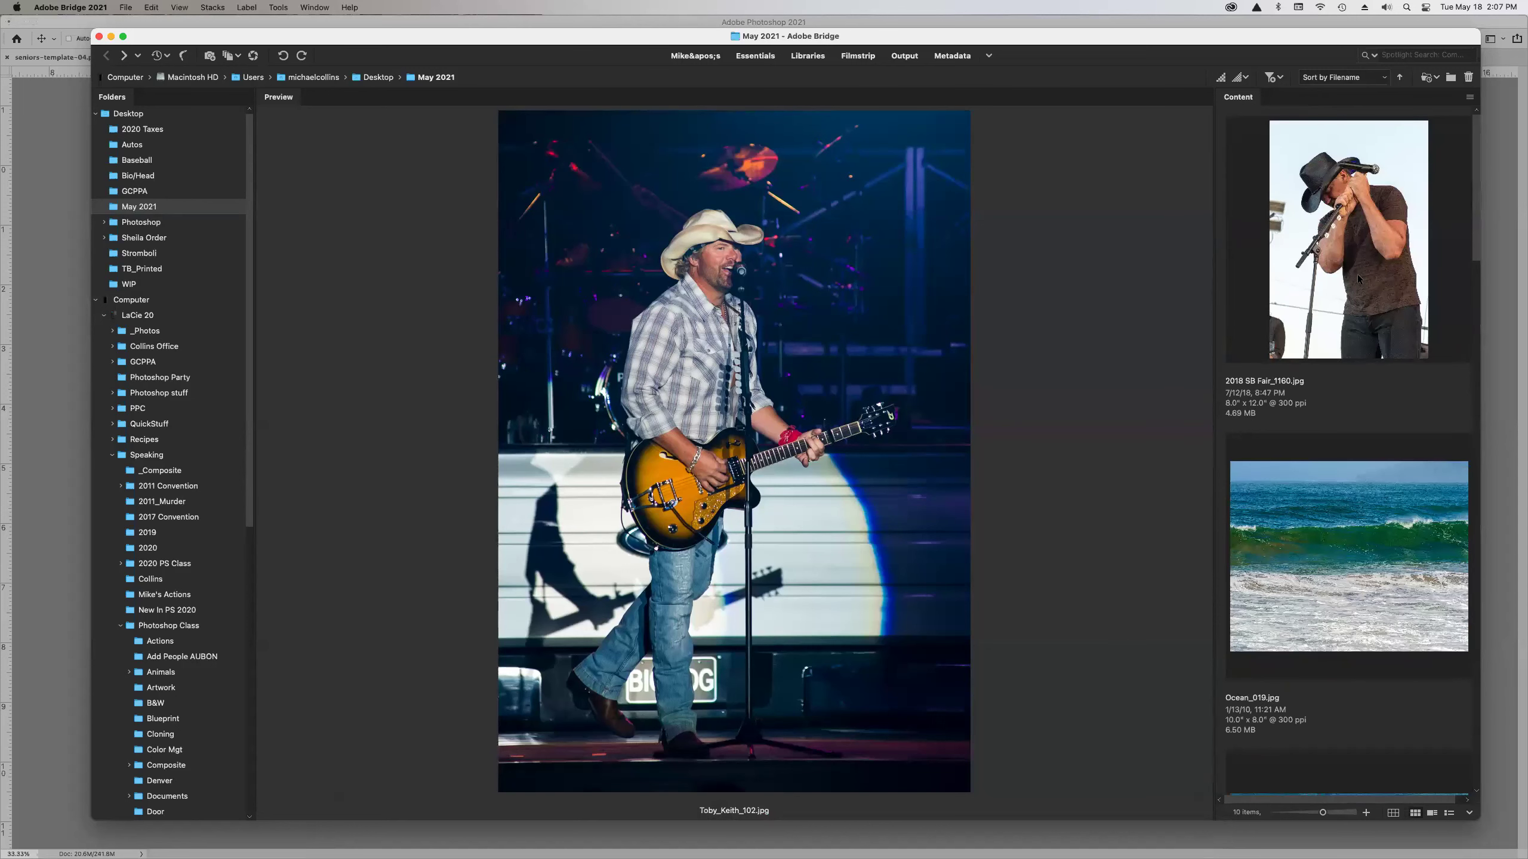
pyautogui.click(1357, 275)
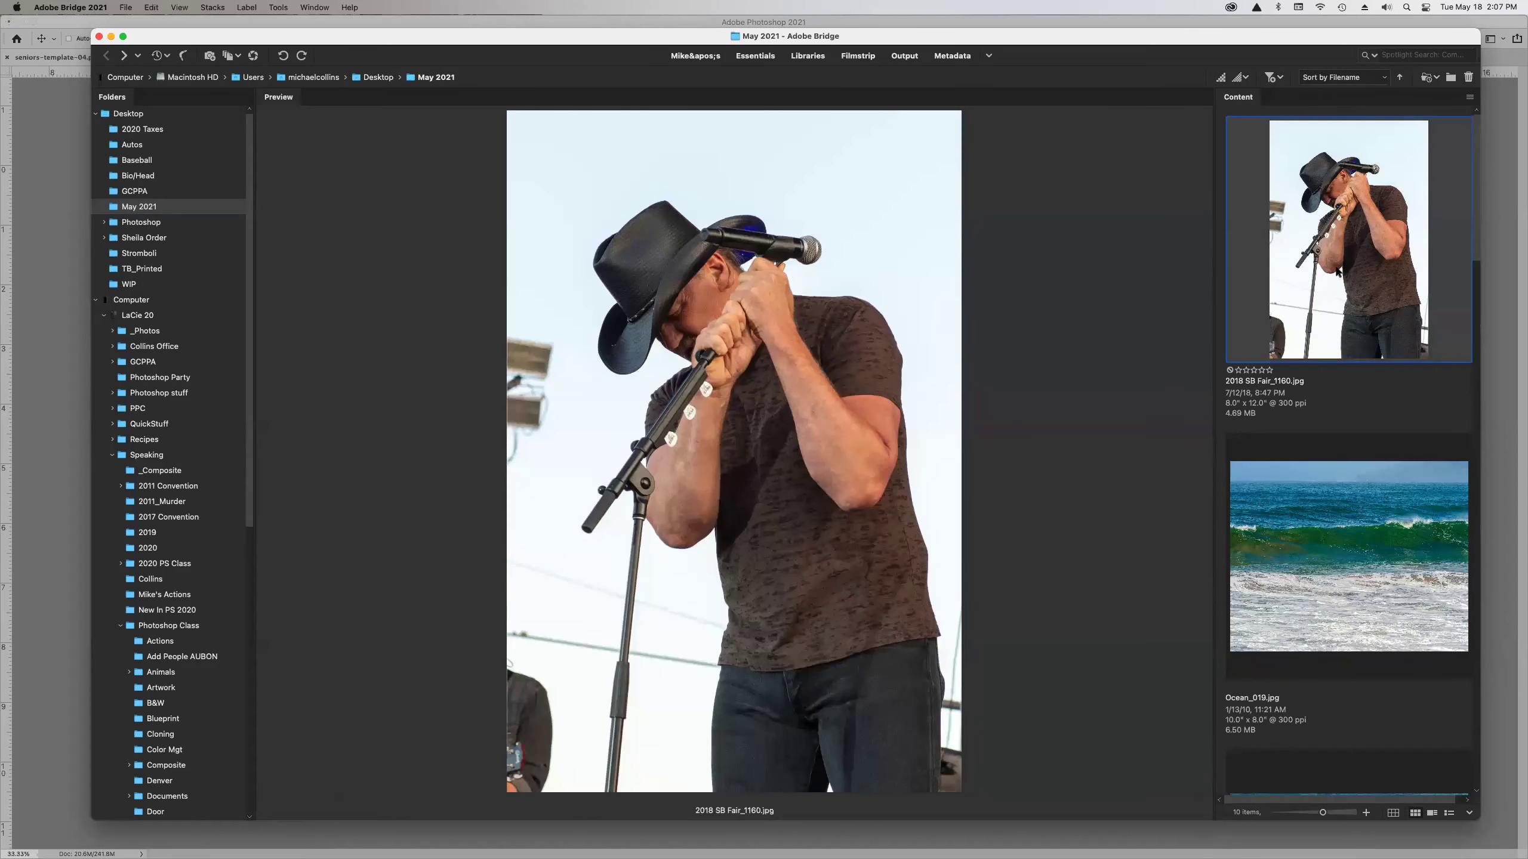
pyautogui.rightClick(1340, 269)
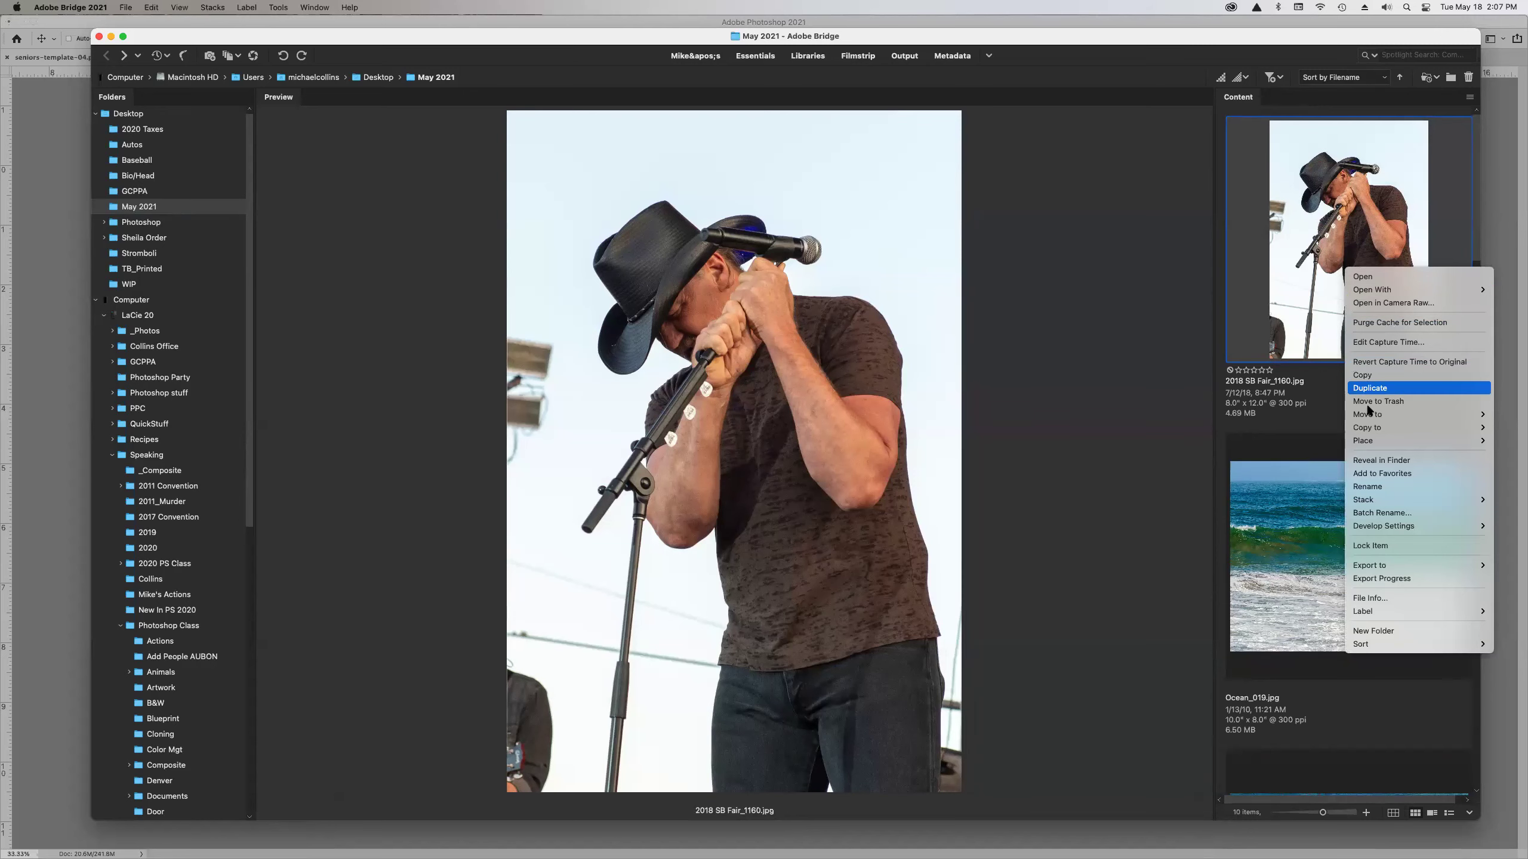
pyautogui.moveTo(1370, 441)
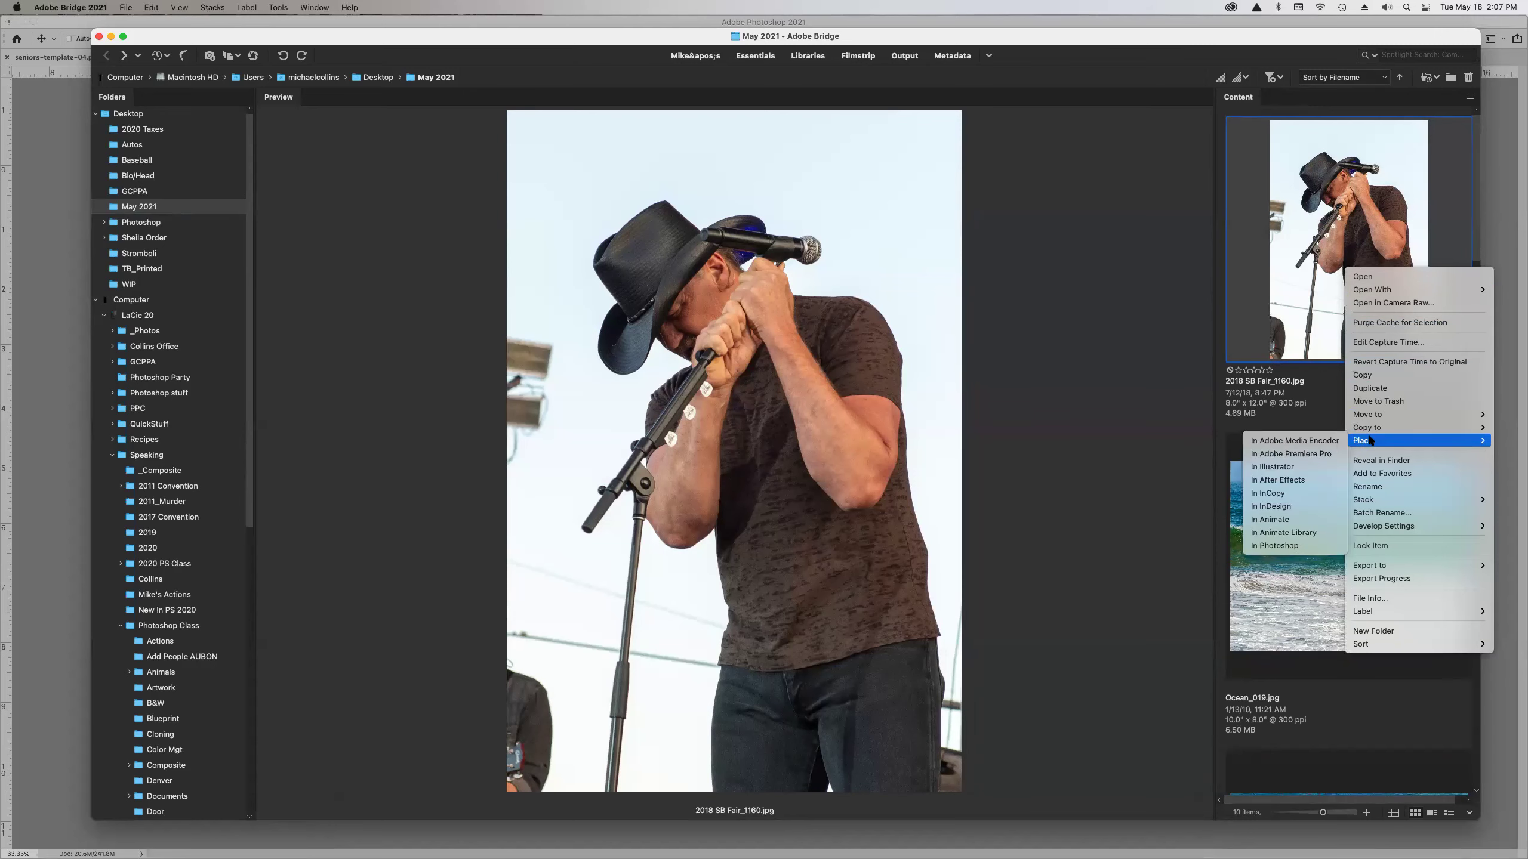
pyautogui.click(1244, 545)
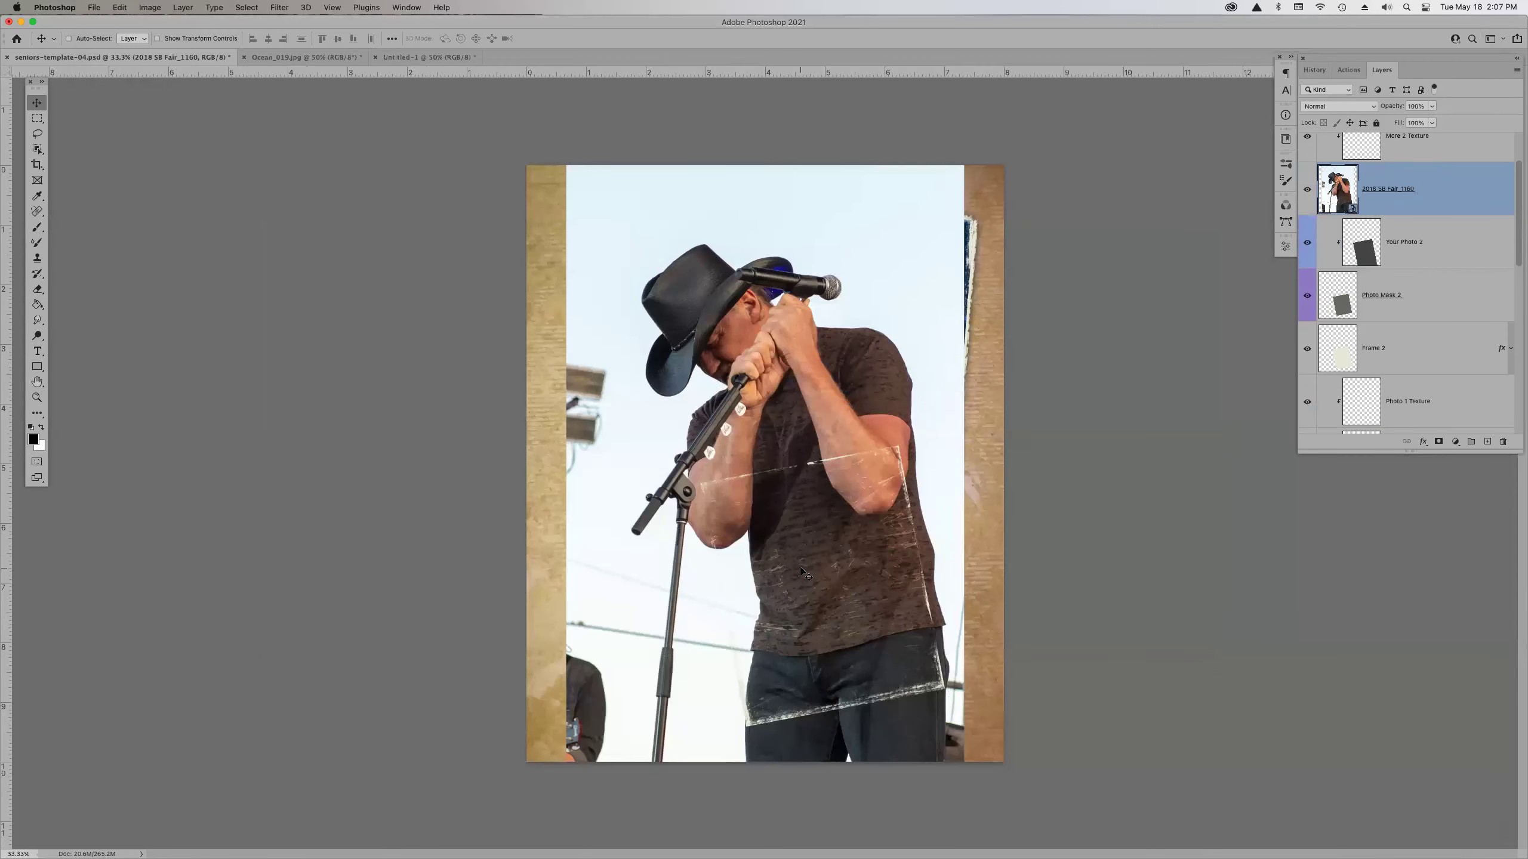
# - Clip 2018 SB Fair_1160 to the lower frame's photo mask, scale it to about 47%, and rotate it about 9° counterclockwise to fit
pyautogui.keyDown('alt'); pyautogui.click(1428, 211); pyautogui.keyUp('alt')
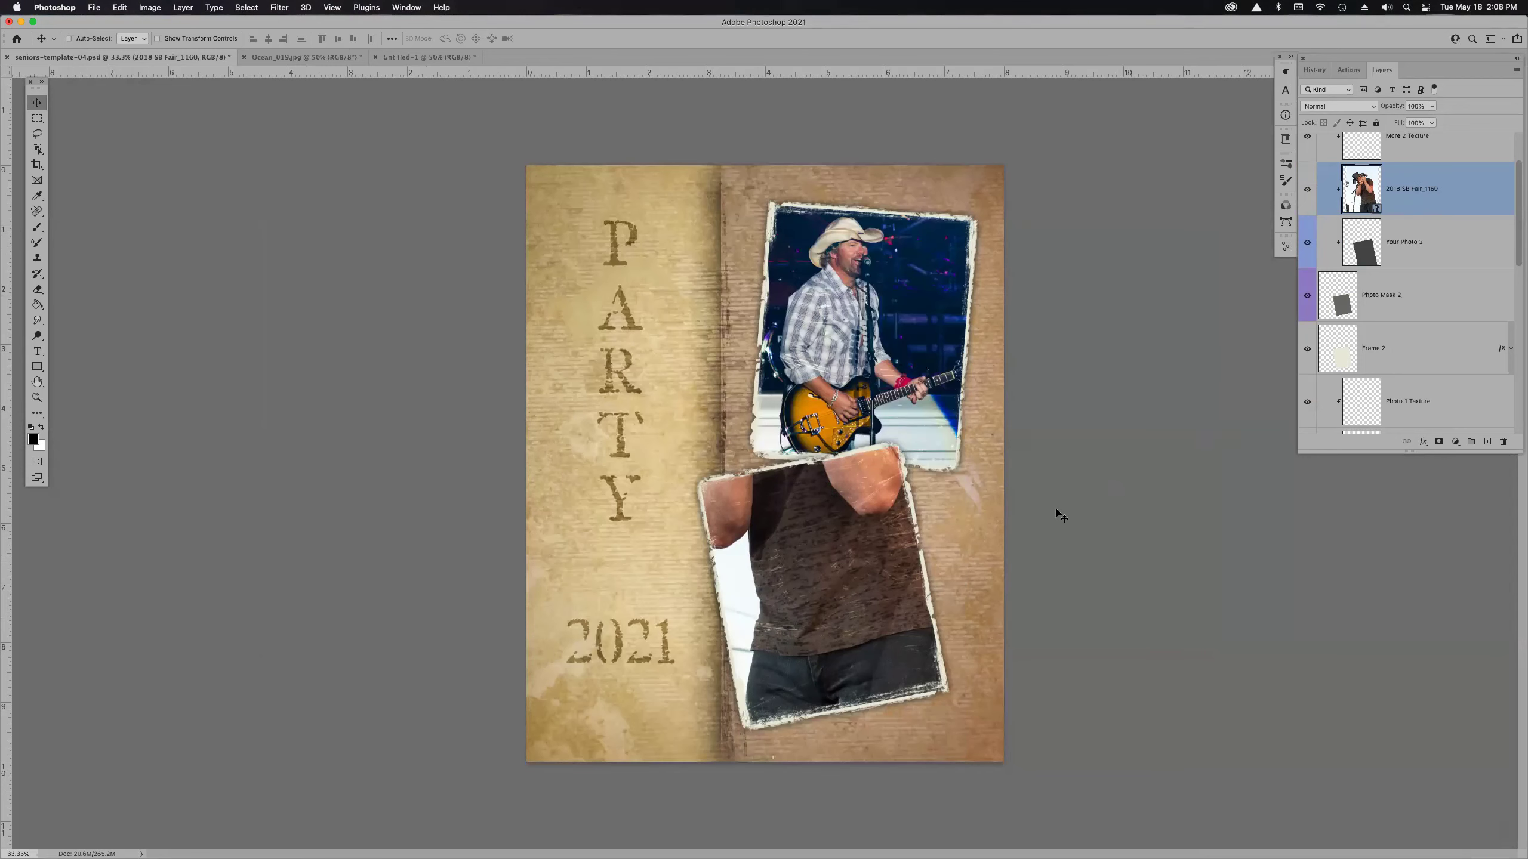
pyautogui.press('super+t')
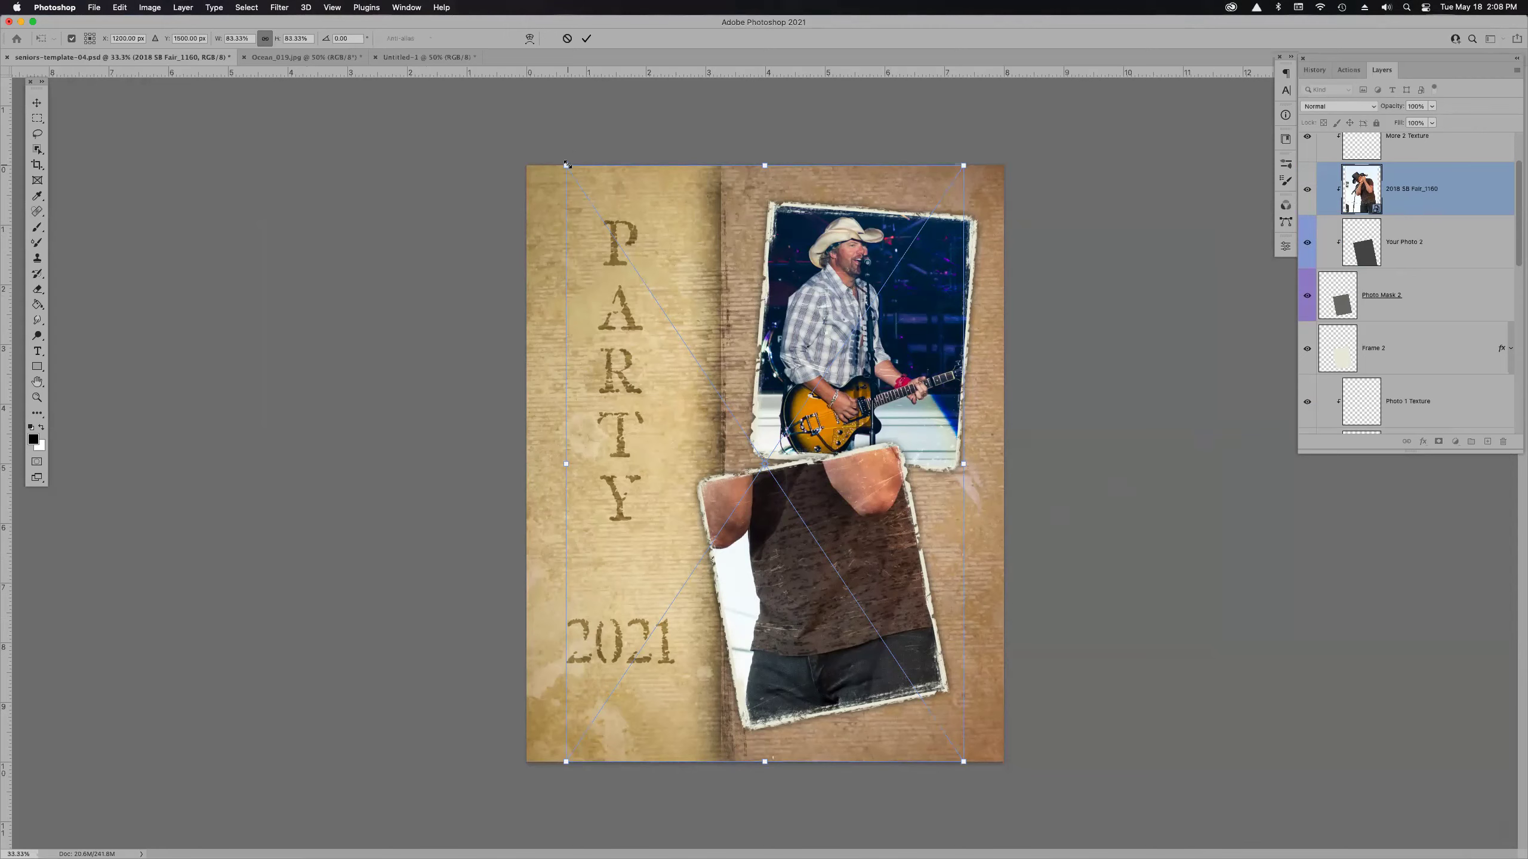
pyautogui.moveTo(566, 163); pyautogui.dragTo(641, 303)
pyautogui.moveTo(742, 551); pyautogui.dragTo(799, 683)
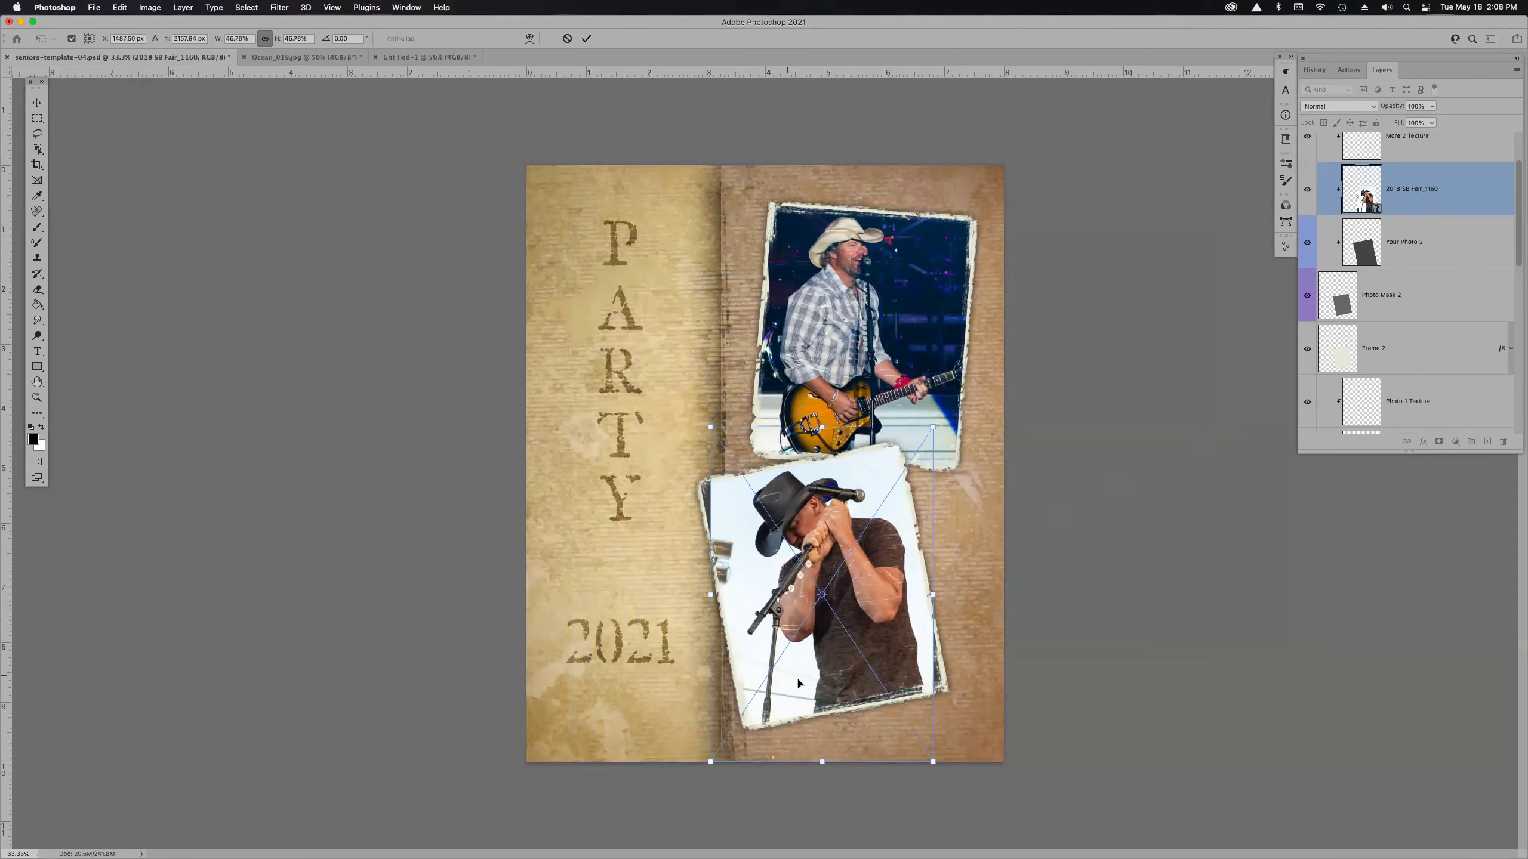
pyautogui.moveTo(983, 767); pyautogui.dragTo(985, 723)
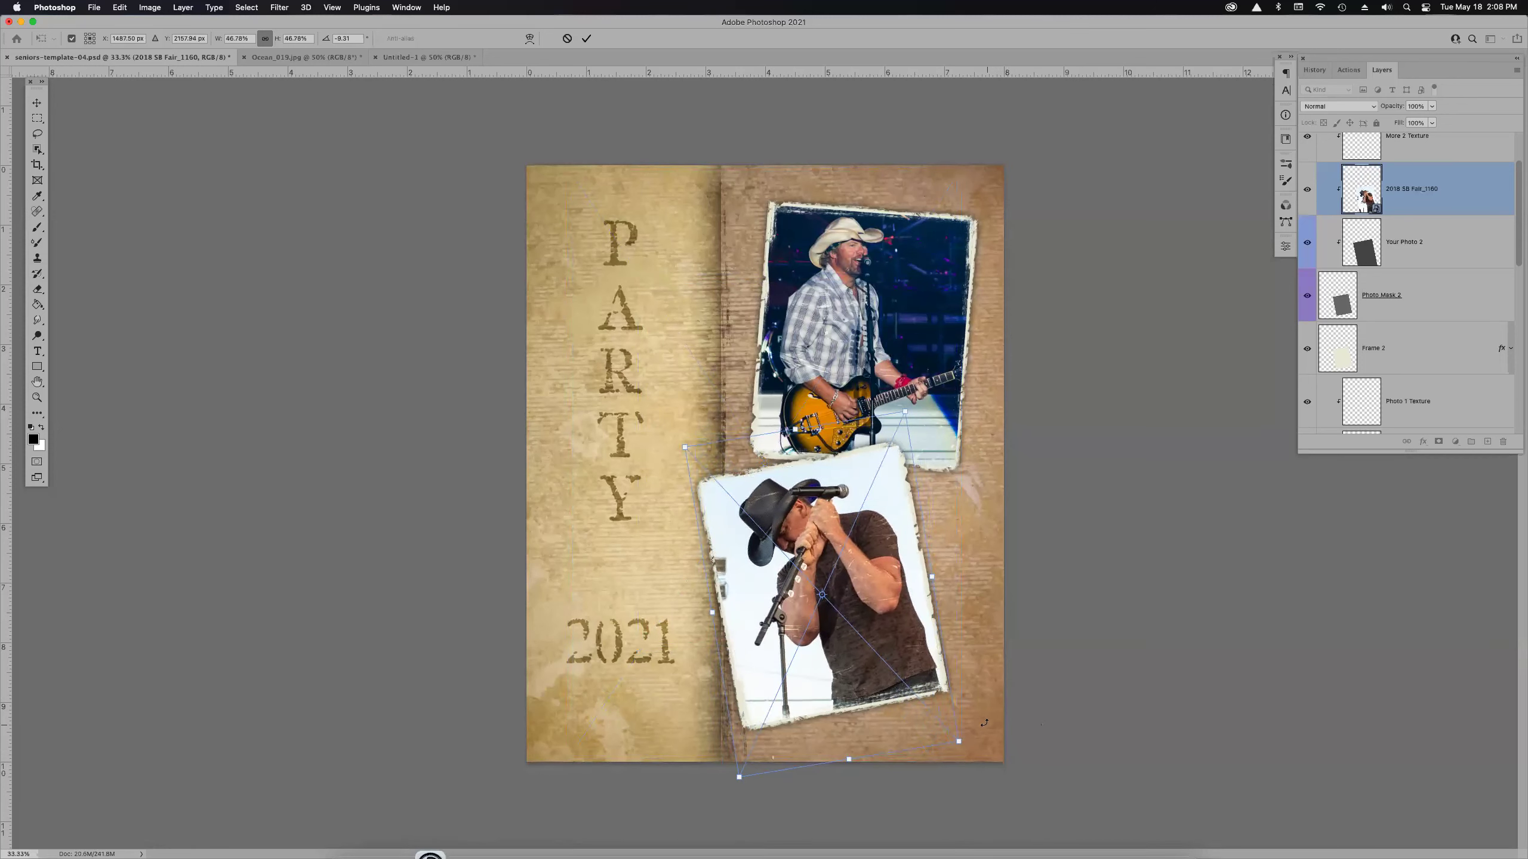
pyautogui.doubleClick(880, 629)
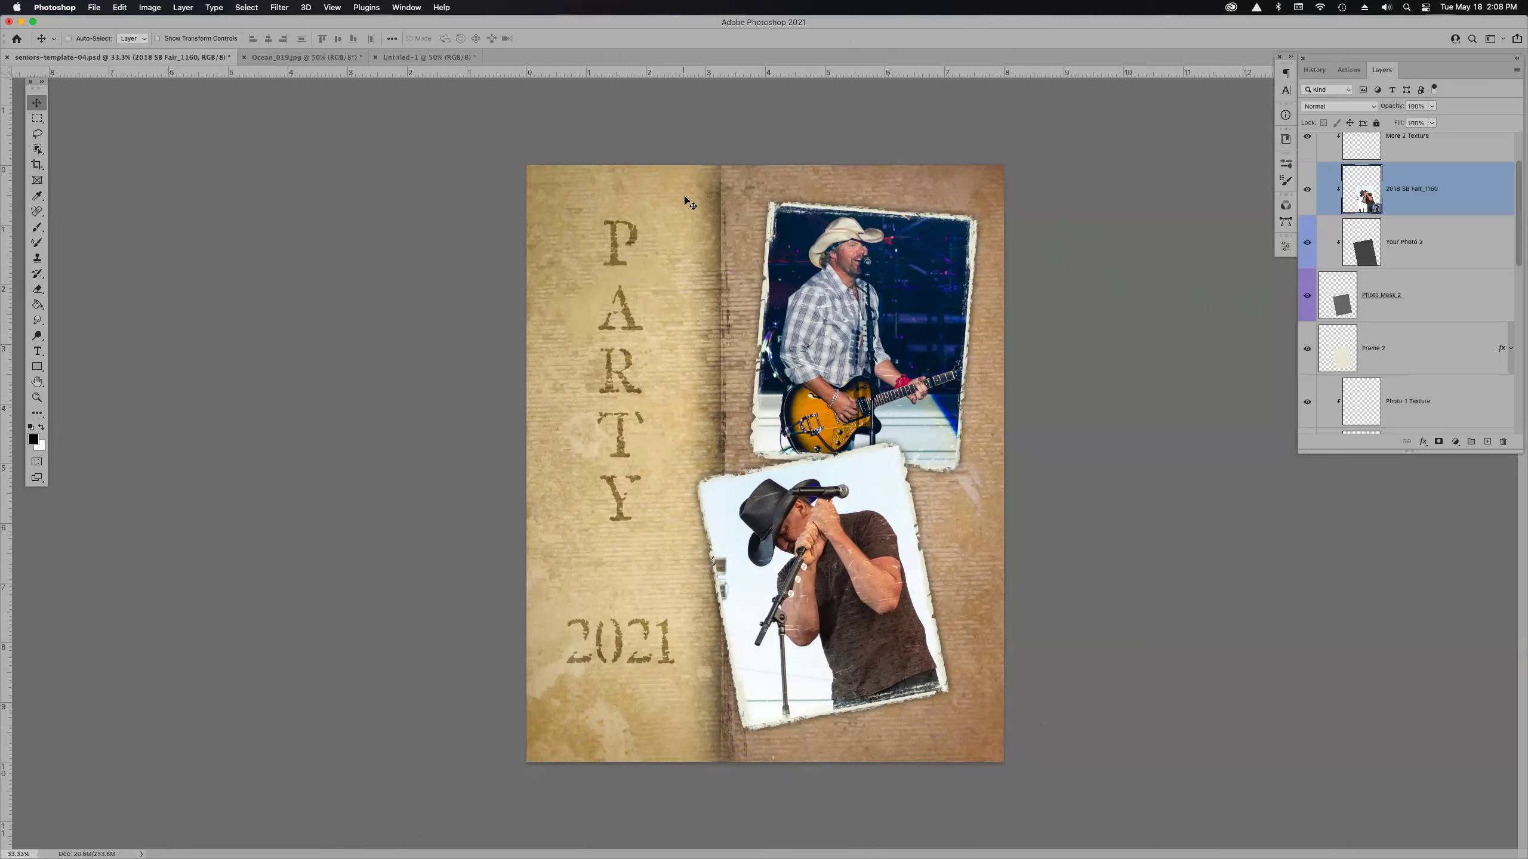
# - Close the seniors-template-04.psd document and open the guide commands for the blank square document
pyautogui.press('super')
pyautogui.press('super+w')
pyautogui.click(781, 320)
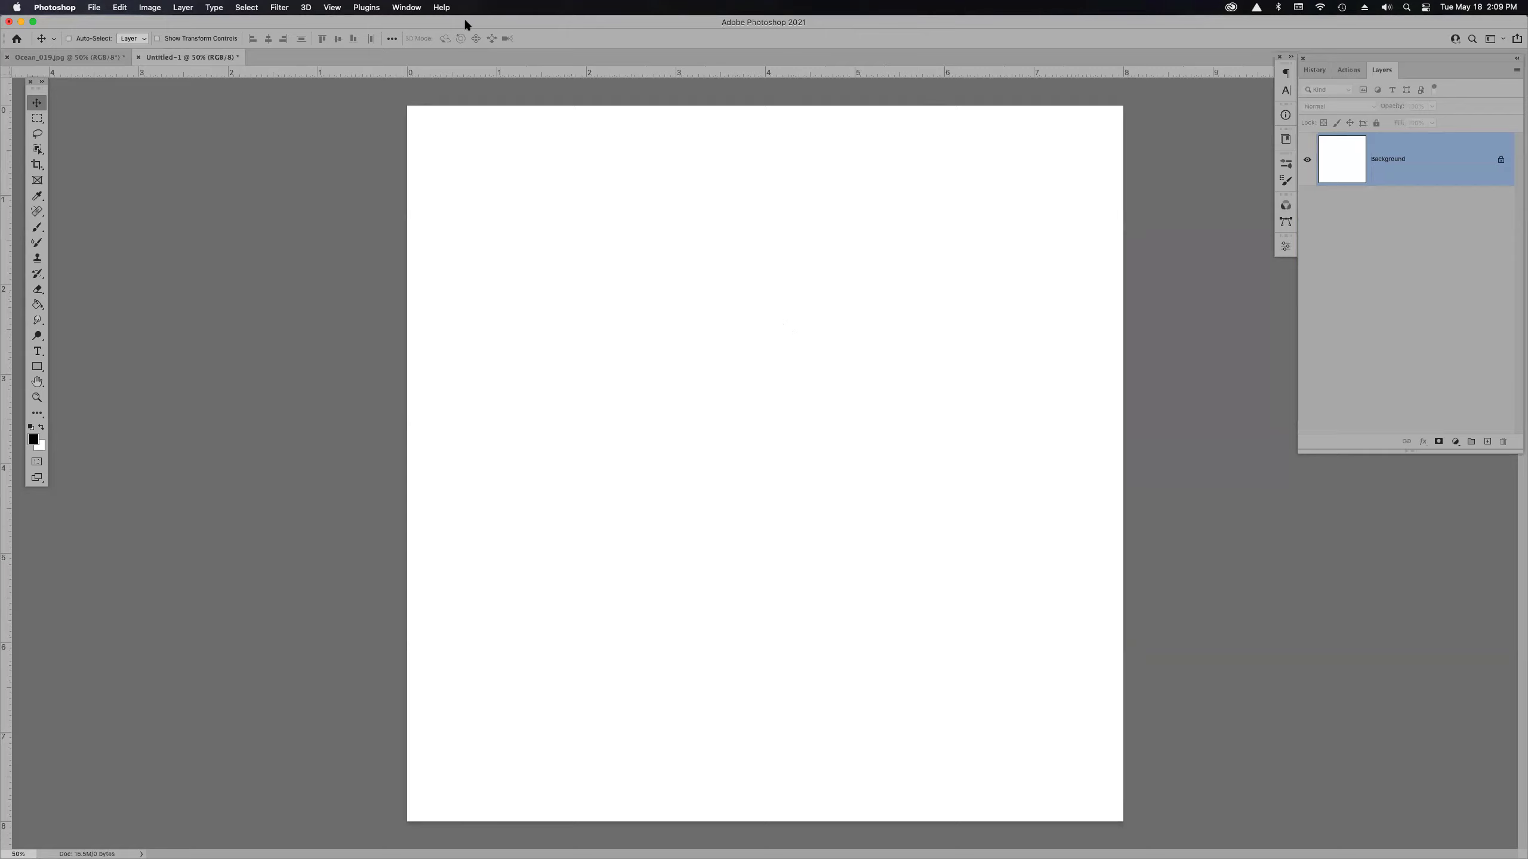
pyautogui.click(332, 7)
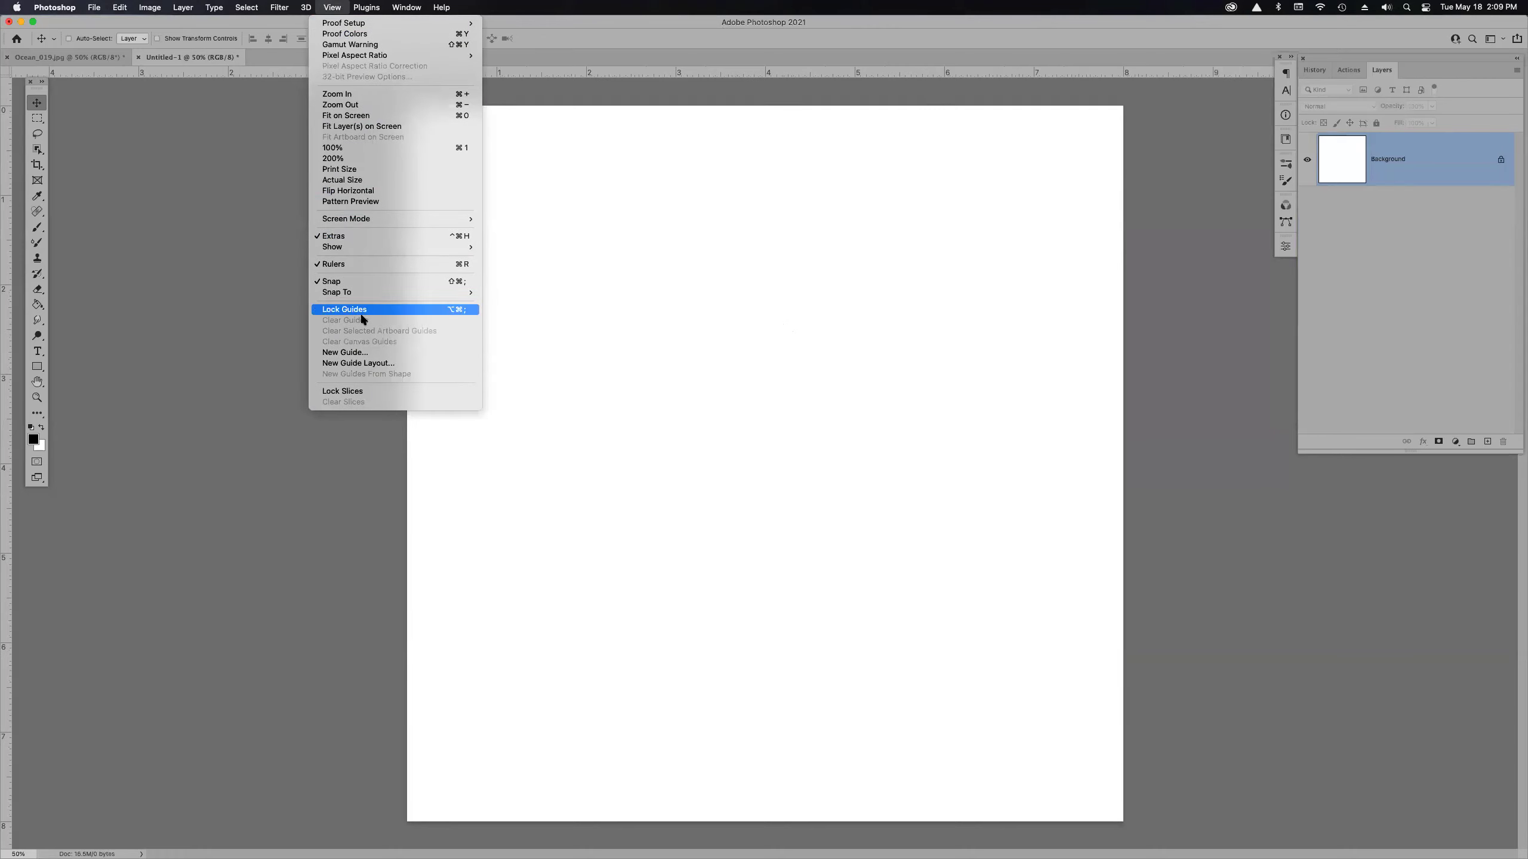
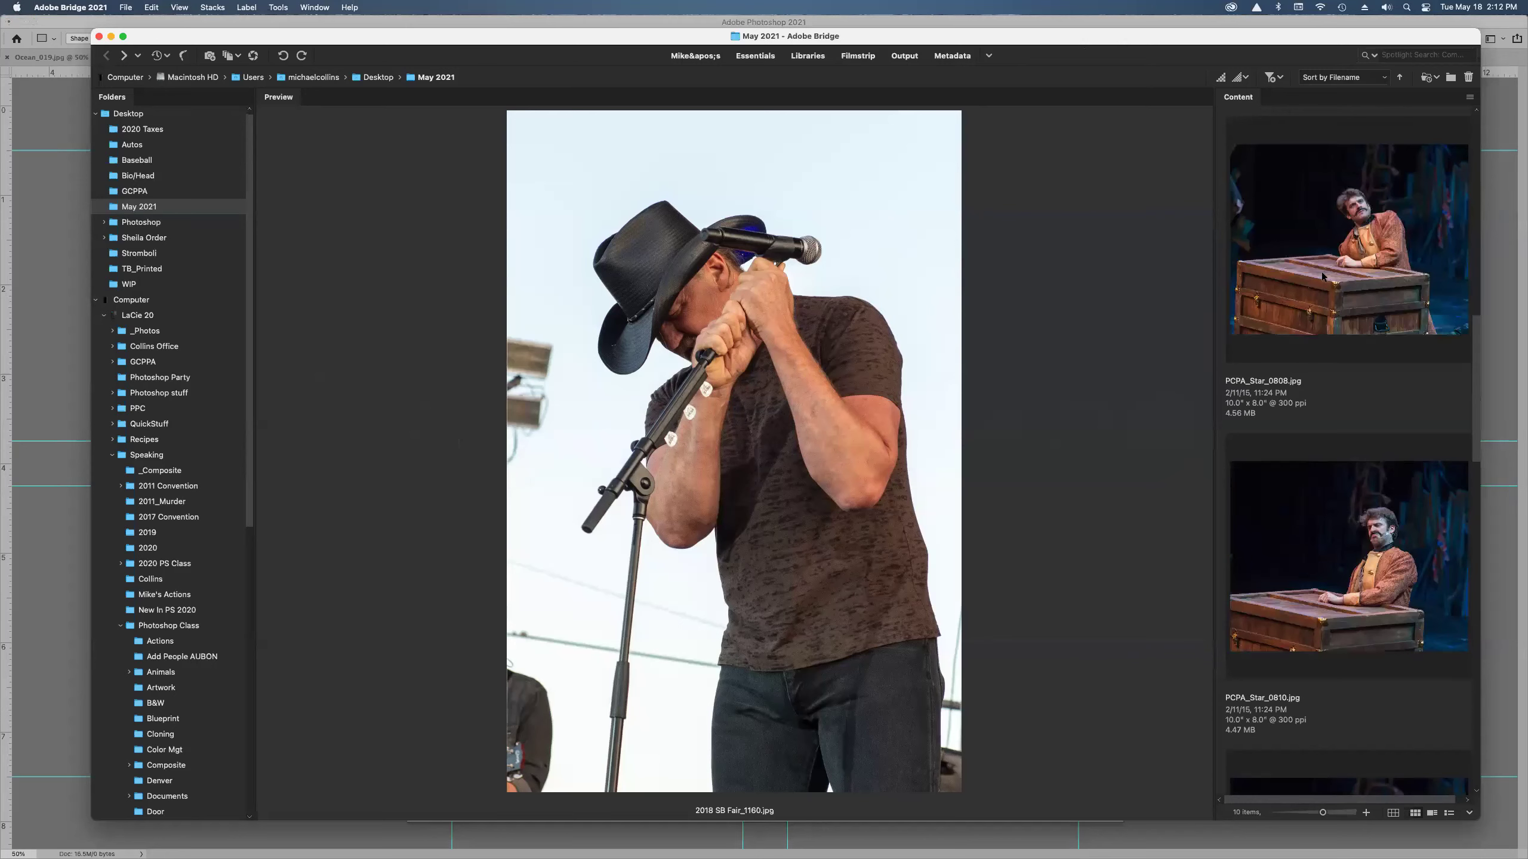
# - Place PCPA_Star_0808.jpg from Bridge into the Photoshop grid document, directly above the Up Left square's layer
pyautogui.click(1328, 271)
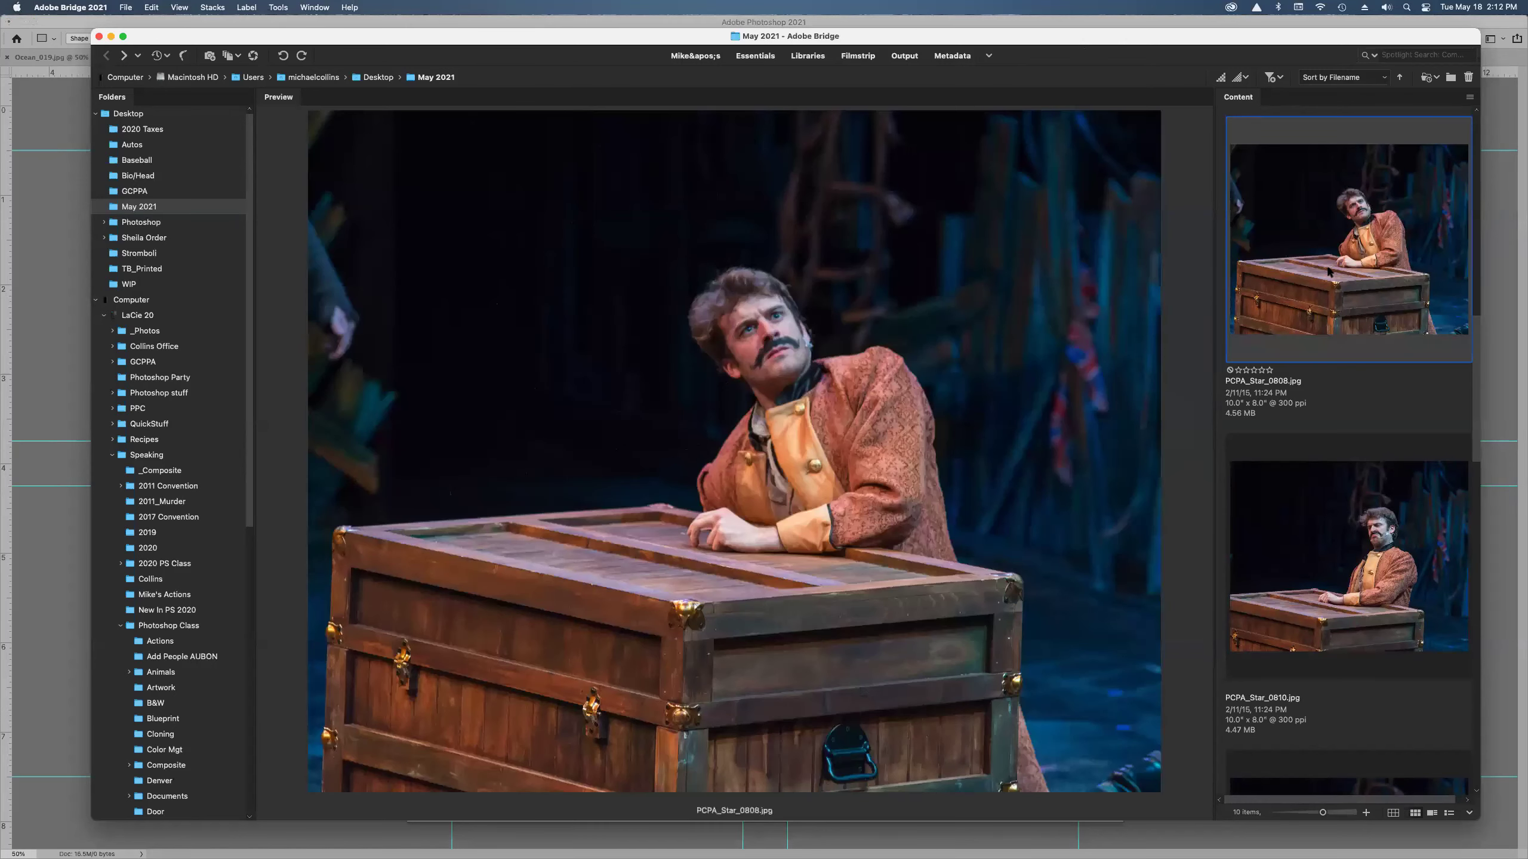
pyautogui.rightClick(1310, 231)
pyautogui.moveTo(1336, 464)
pyautogui.moveTo(1347, 403)
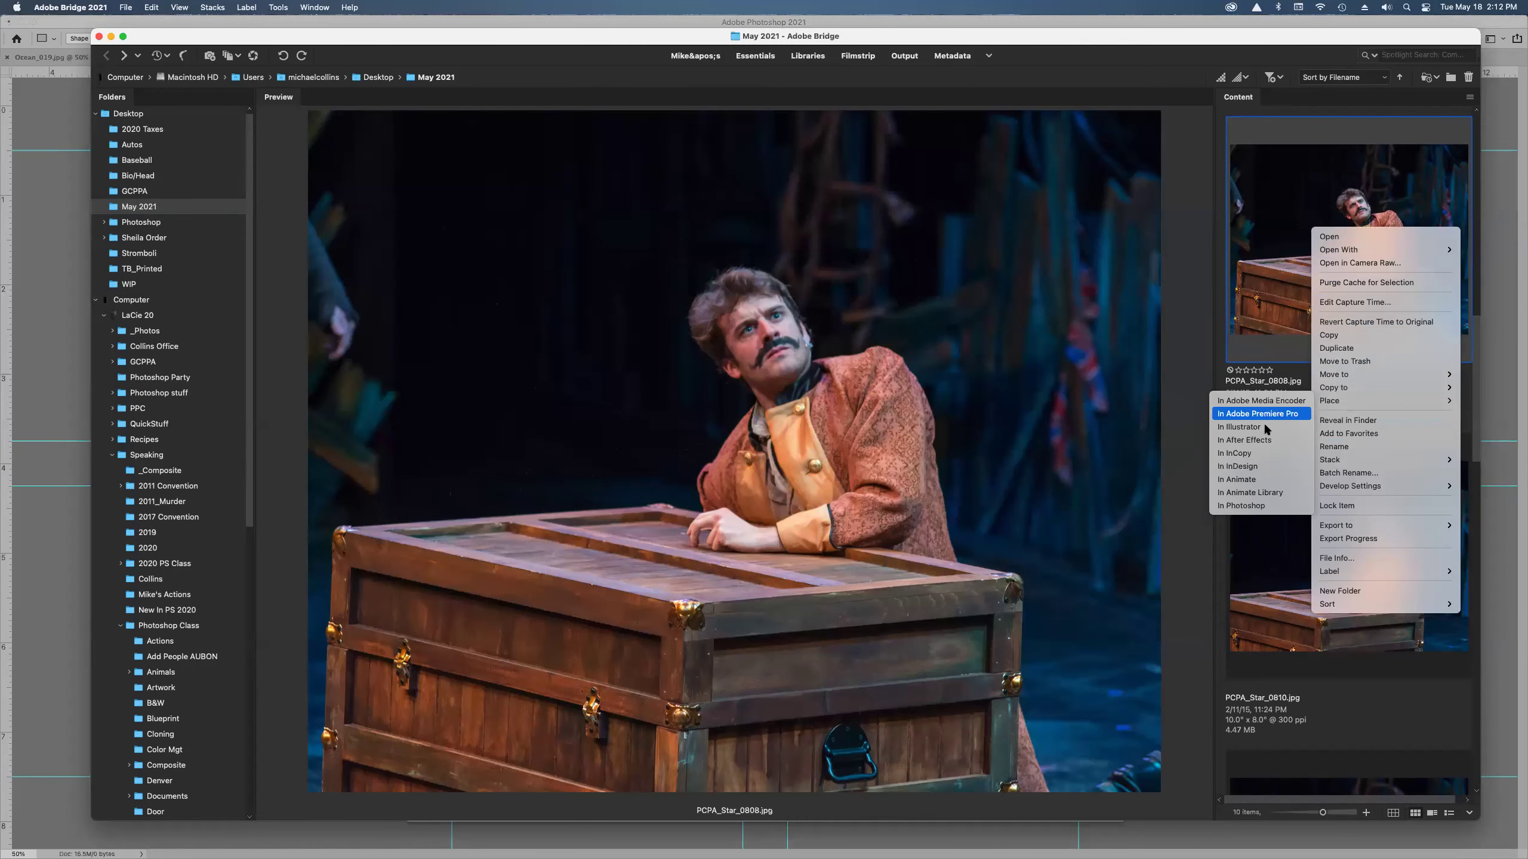
pyautogui.click(1263, 506)
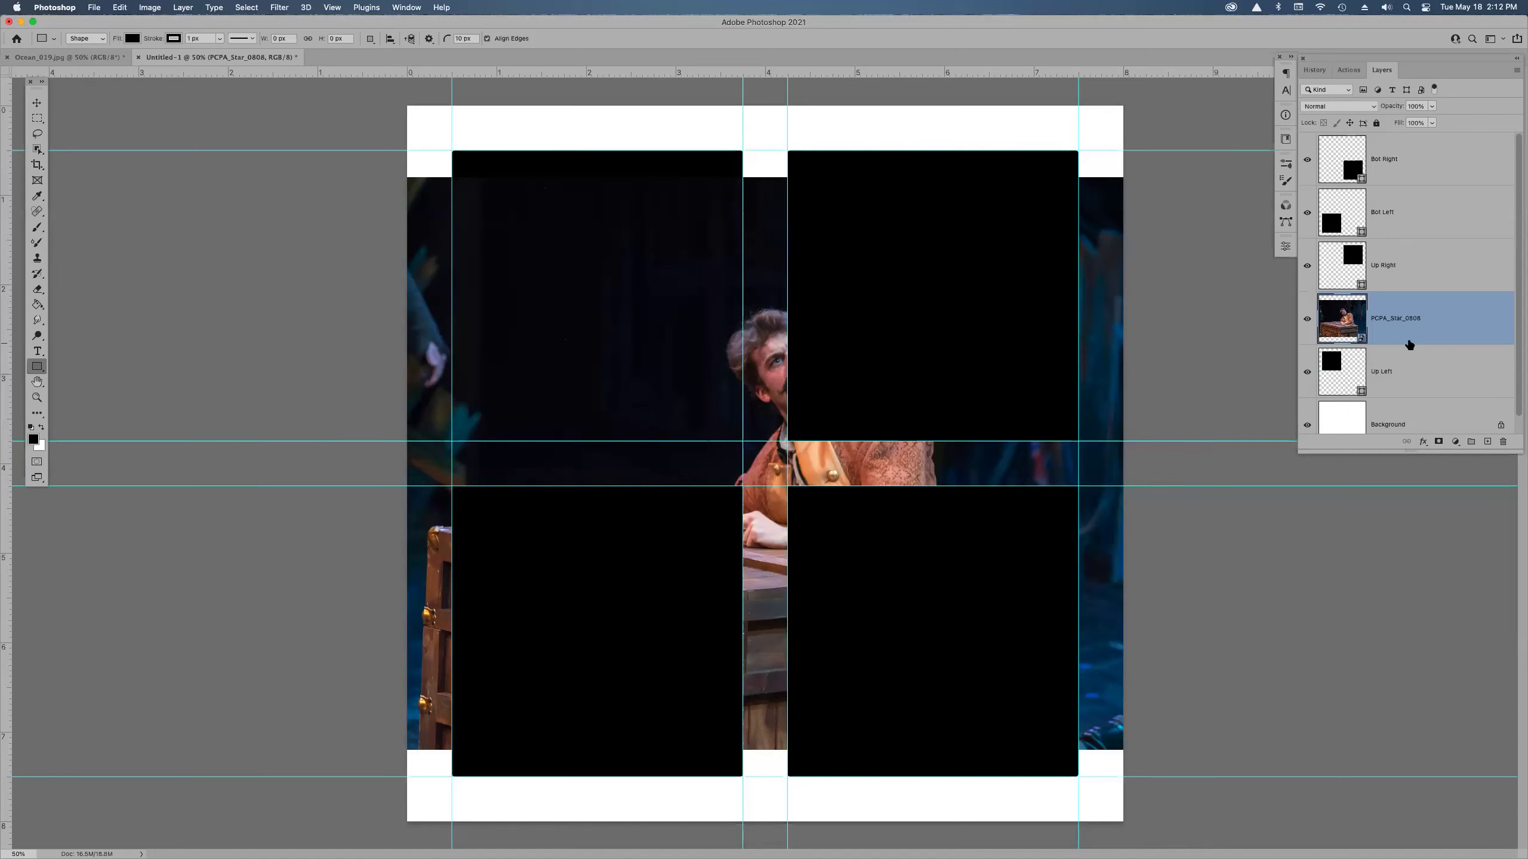
# - Clip PCPA_Star_0808 to the Up Left square, then scale it down and reposition it so the actor and trunk fit inside
pyautogui.click(1517, 71)
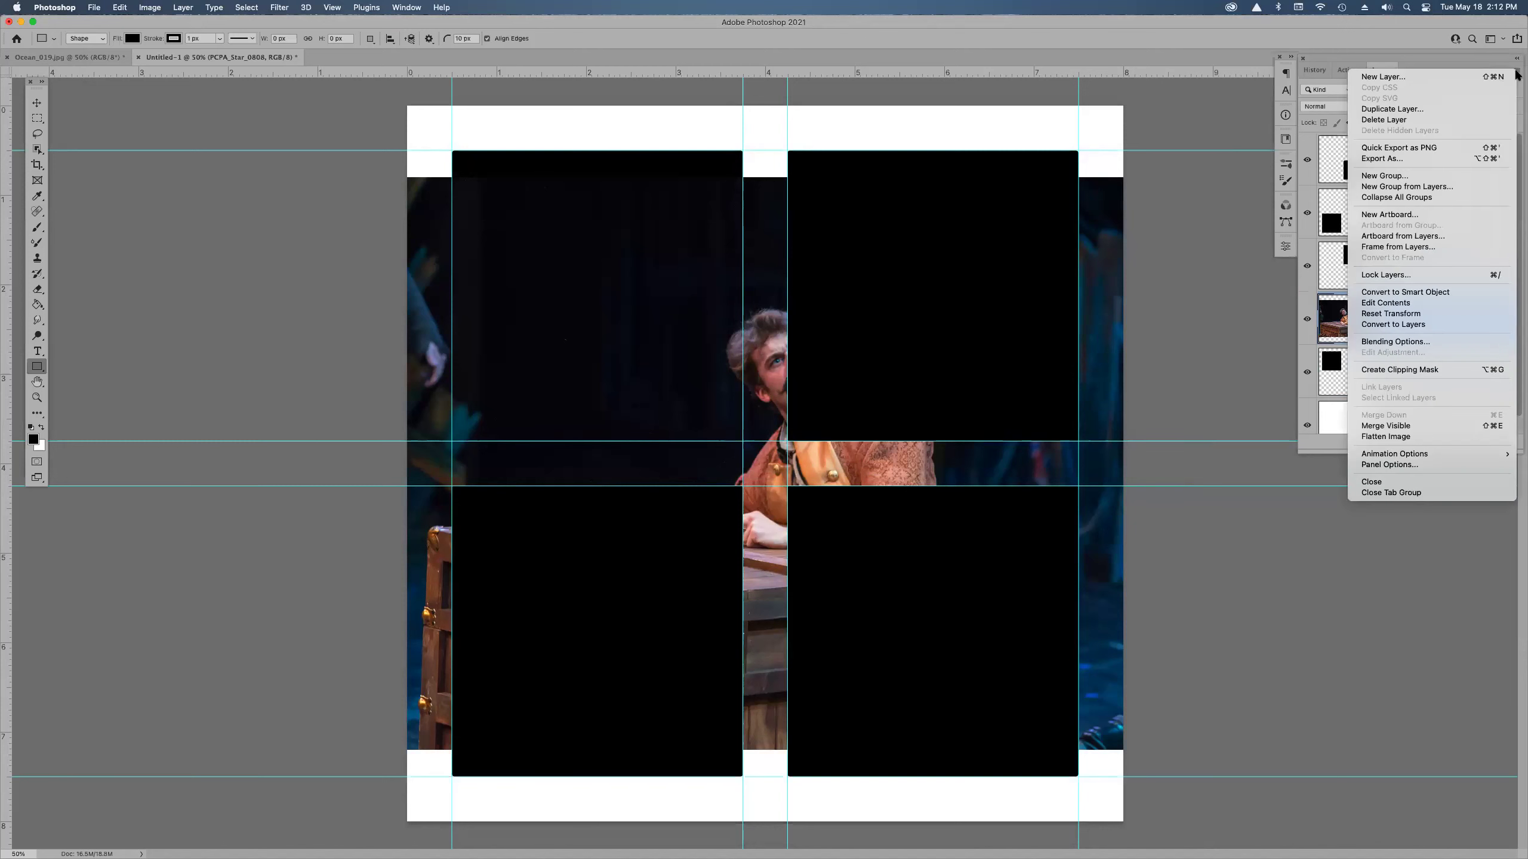
pyautogui.click(1421, 370)
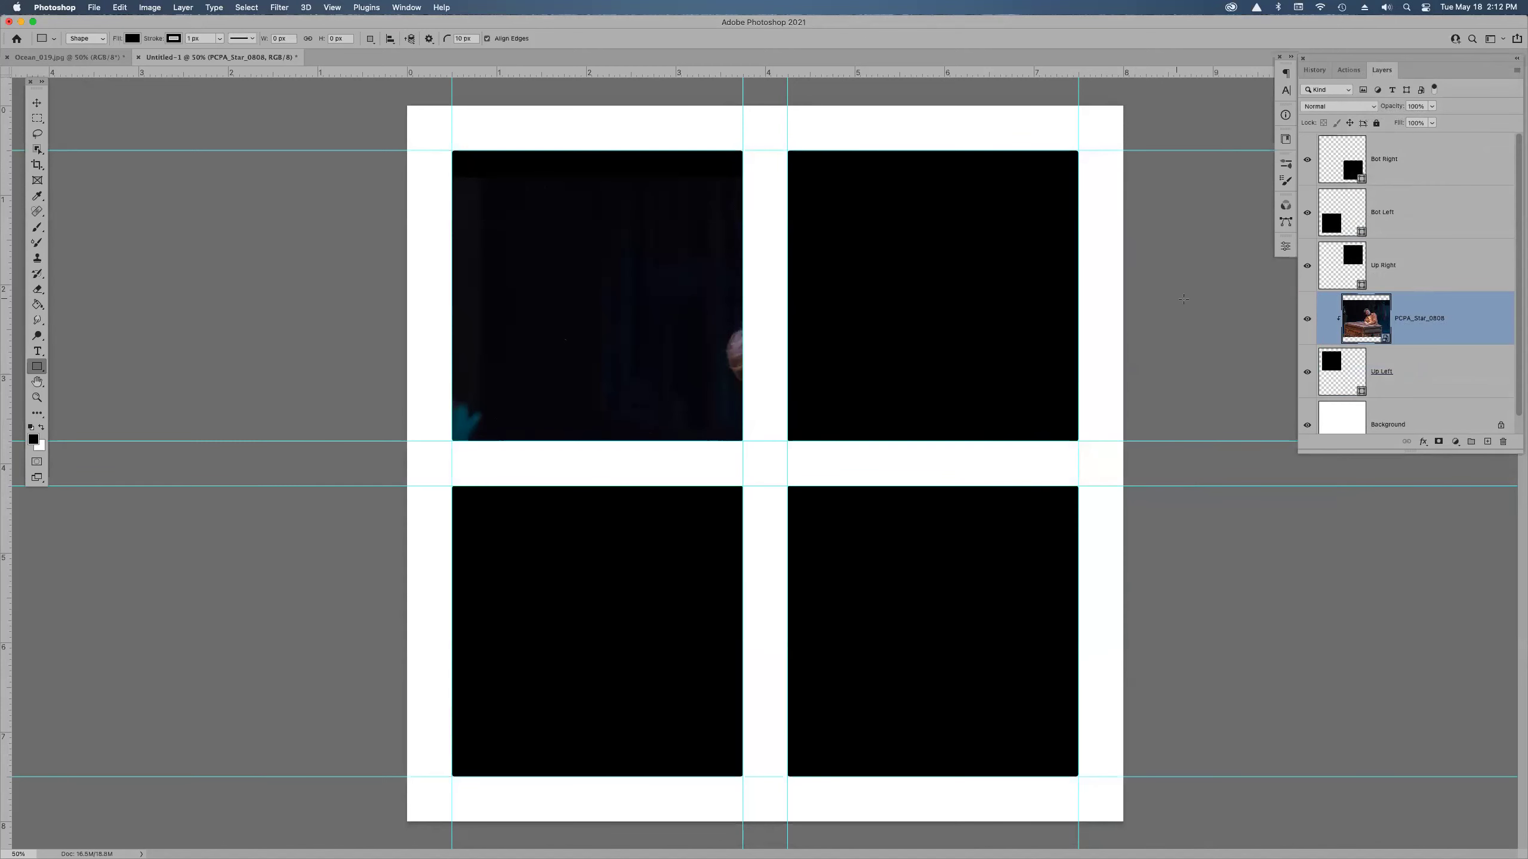
pyautogui.press('v')
pyautogui.moveTo(661, 316); pyautogui.dragTo(492, 227)
pyautogui.press('super+t')
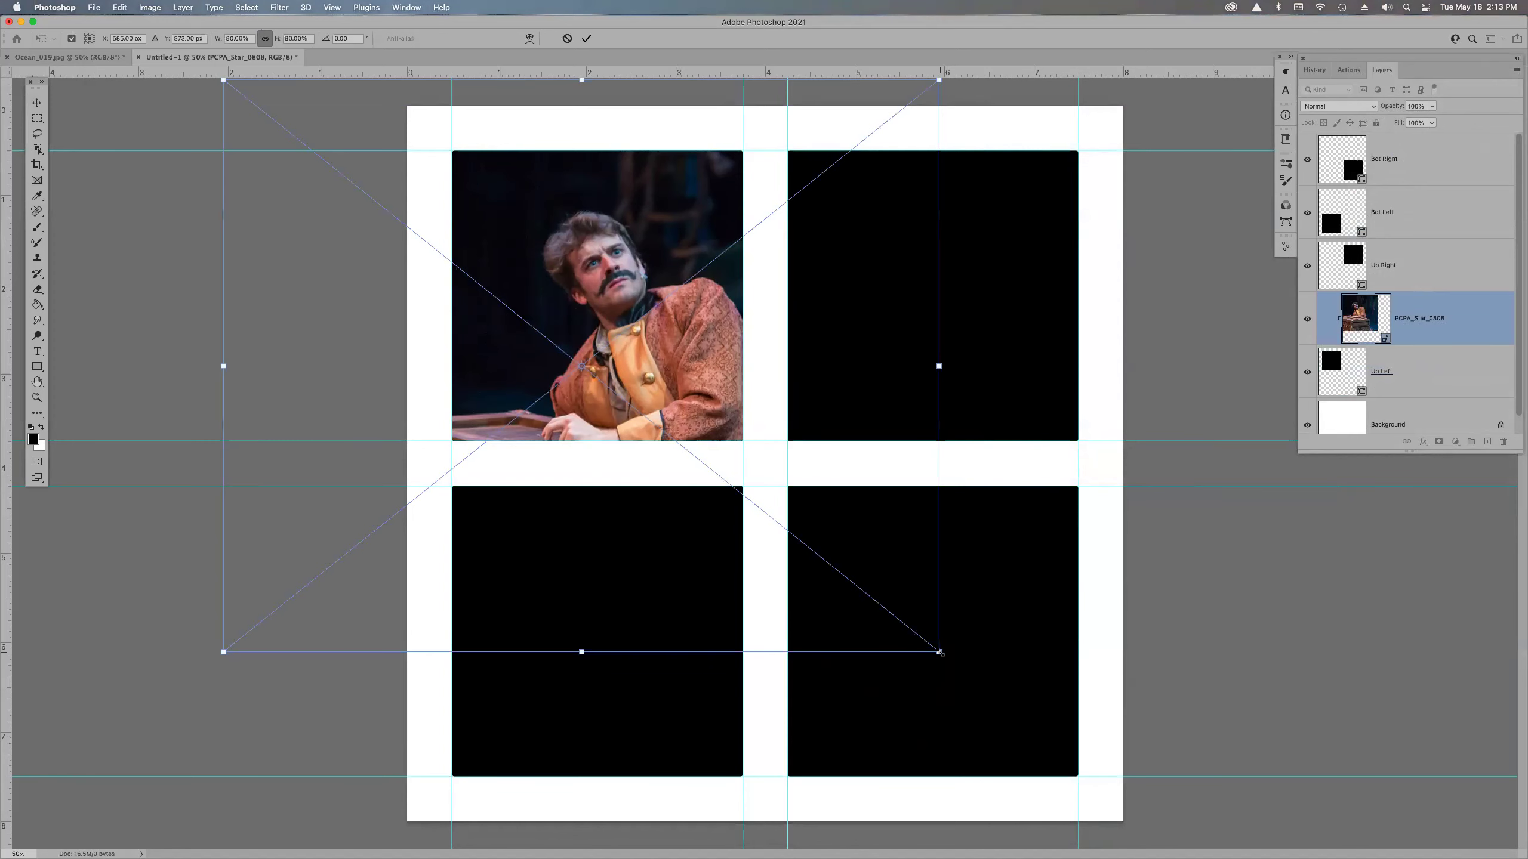
pyautogui.moveTo(939, 651); pyautogui.dragTo(798, 558)
pyautogui.moveTo(699, 429); pyautogui.dragTo(697, 356)
pyautogui.press('Return')
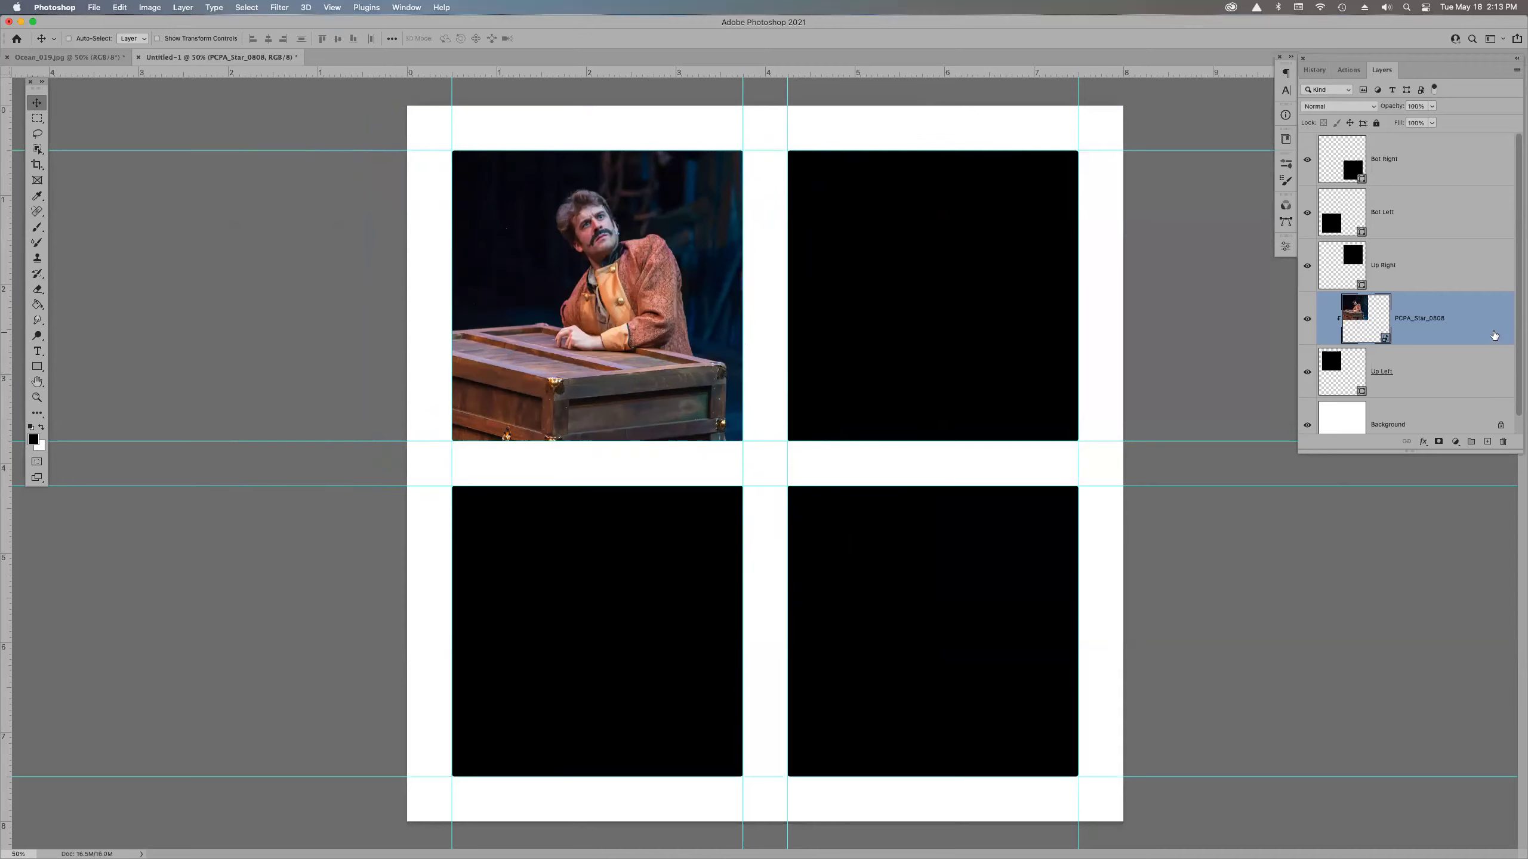
# - Group the PCPA_Star_0808 photo with its Up Left square and name the group "Up left"
pyautogui.keyDown('shift'); pyautogui.click(1457, 370); pyautogui.keyUp('shift')
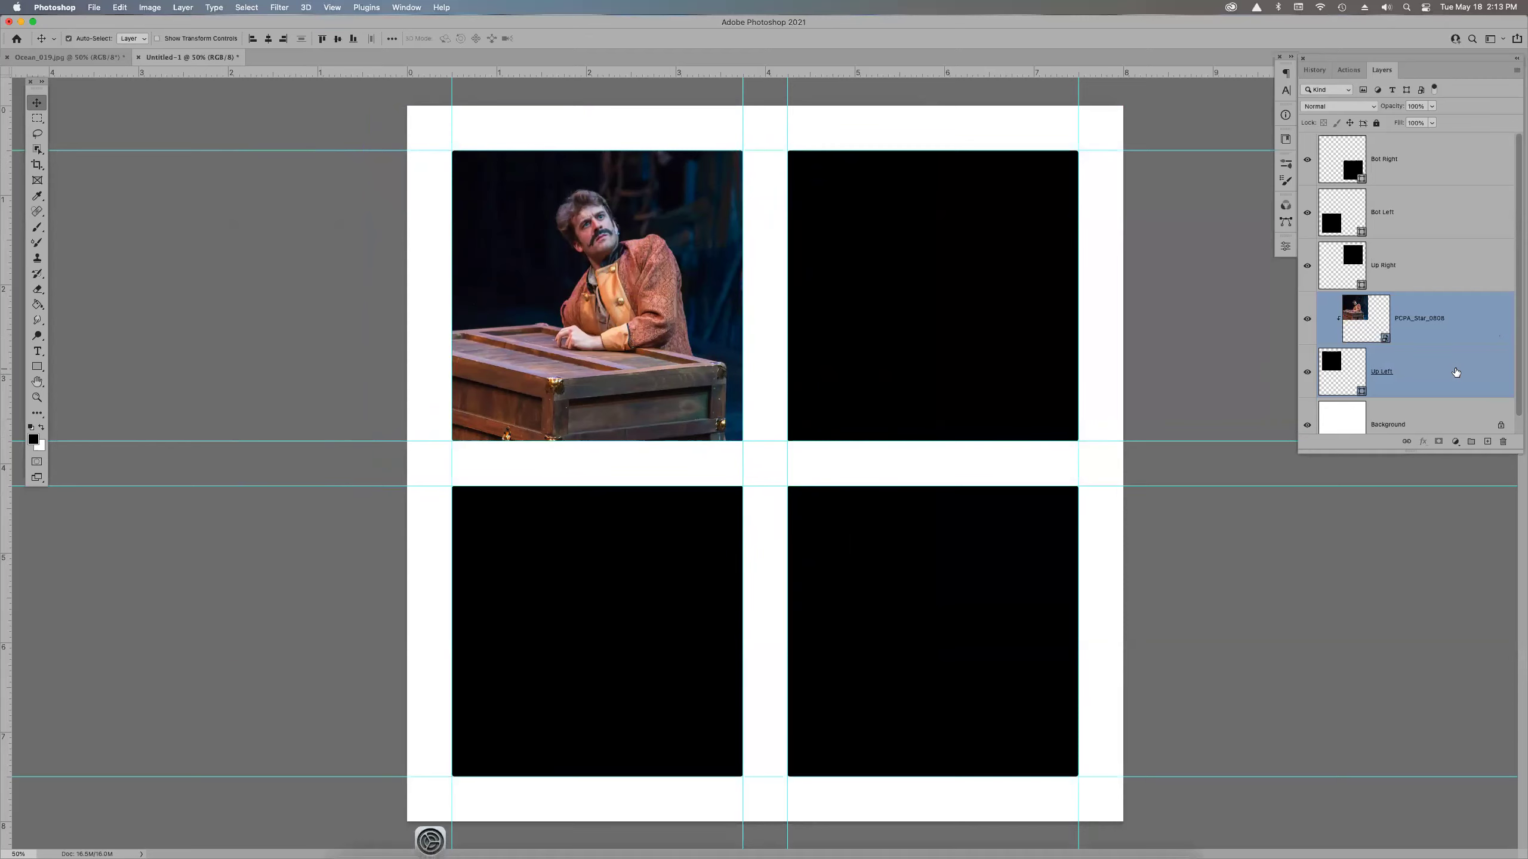
pyautogui.press('super+g')
pyautogui.doubleClick(1358, 304)
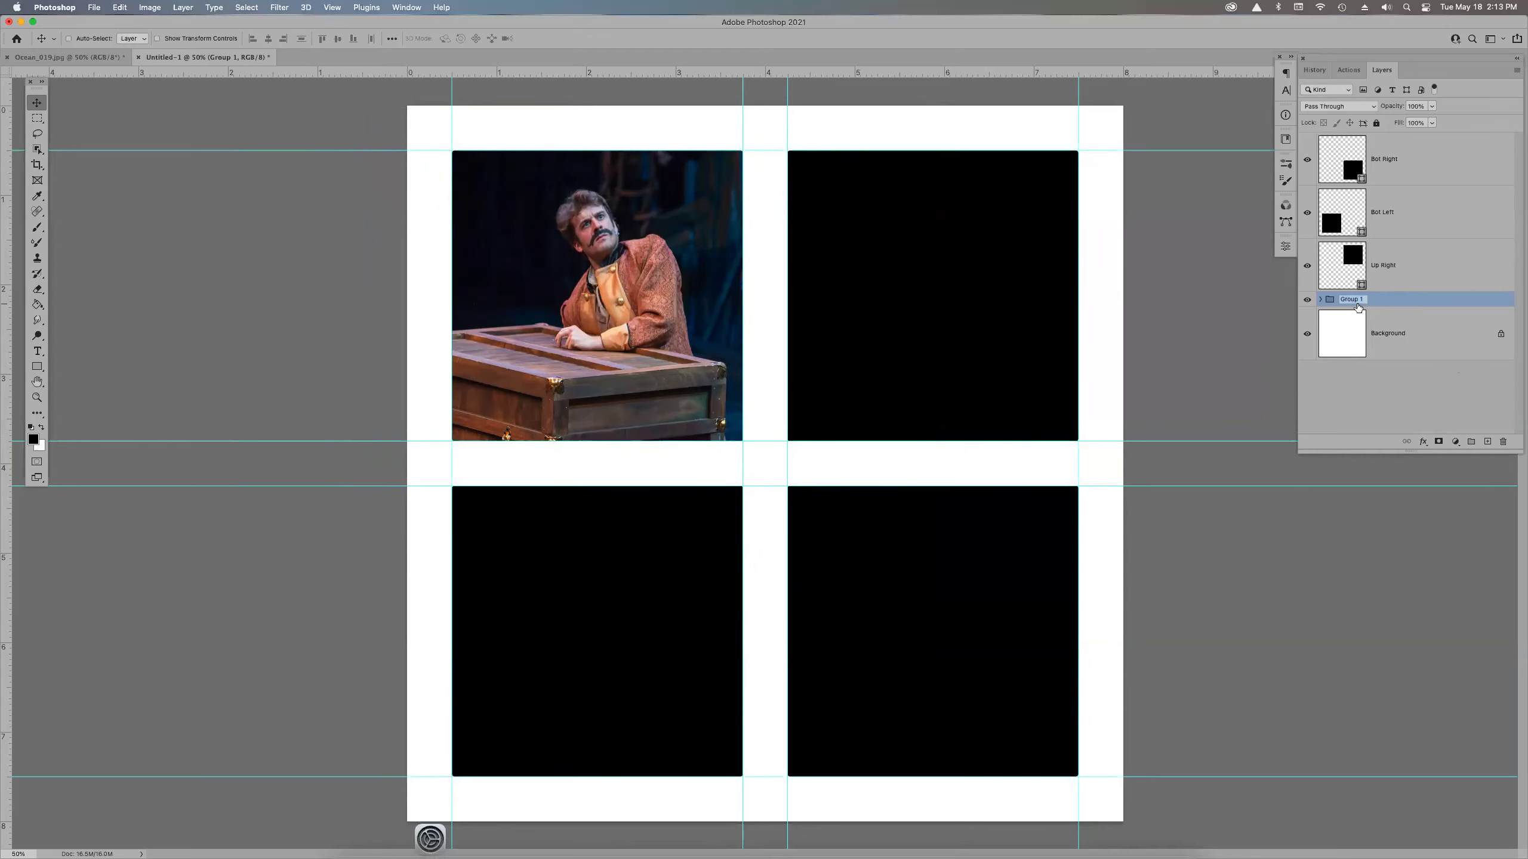
pyautogui.write('Up left')
pyautogui.press('Return')
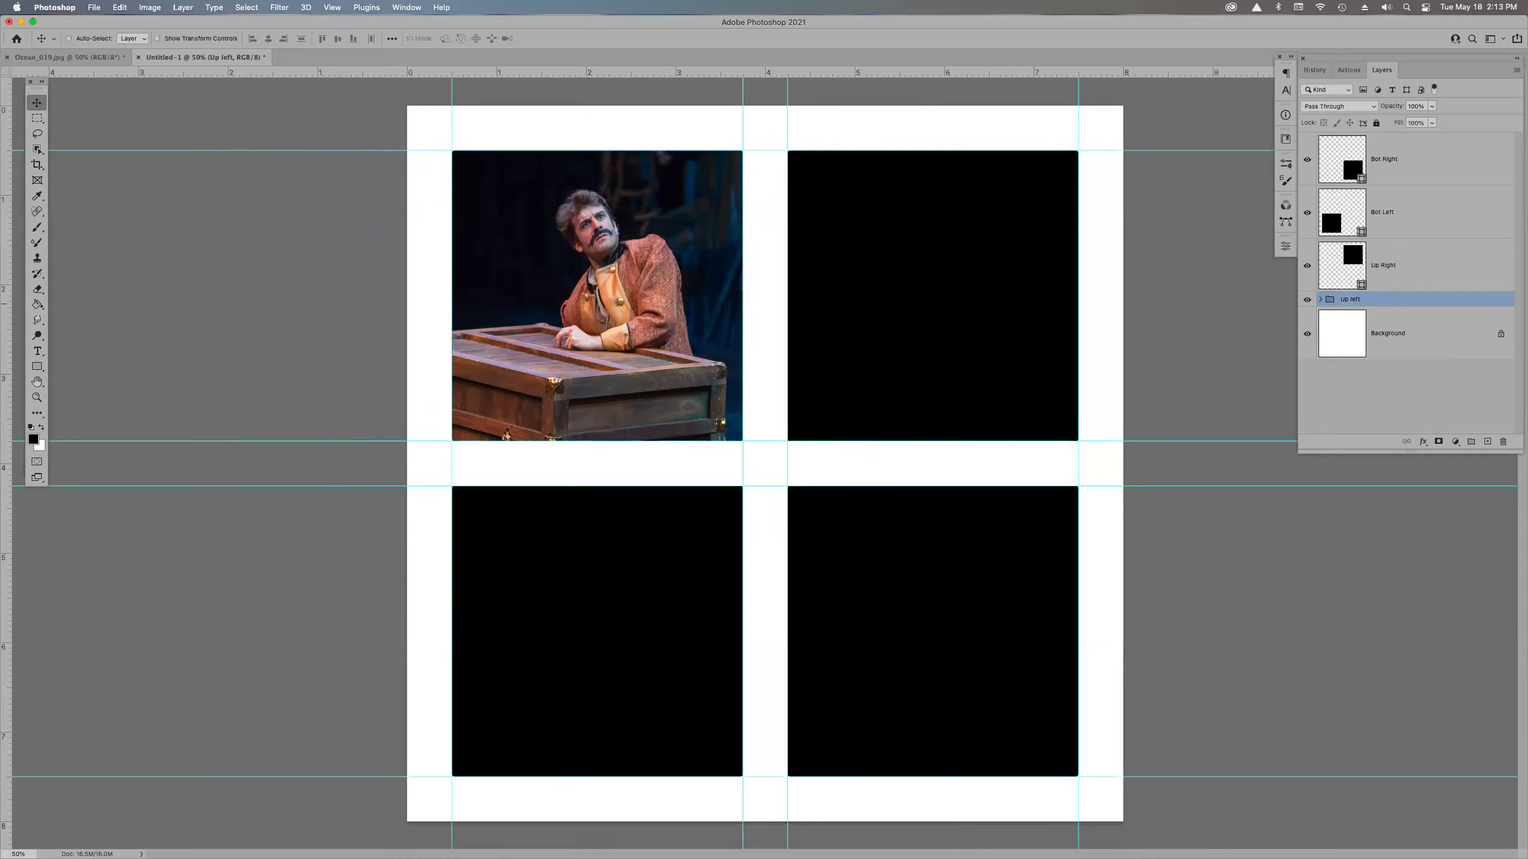
# - Select the Up Right layer, switch to Adobe Bridge, and place PCPA_Star_0810.jpg into the Photoshop document above it
pyautogui.click(1423, 259)
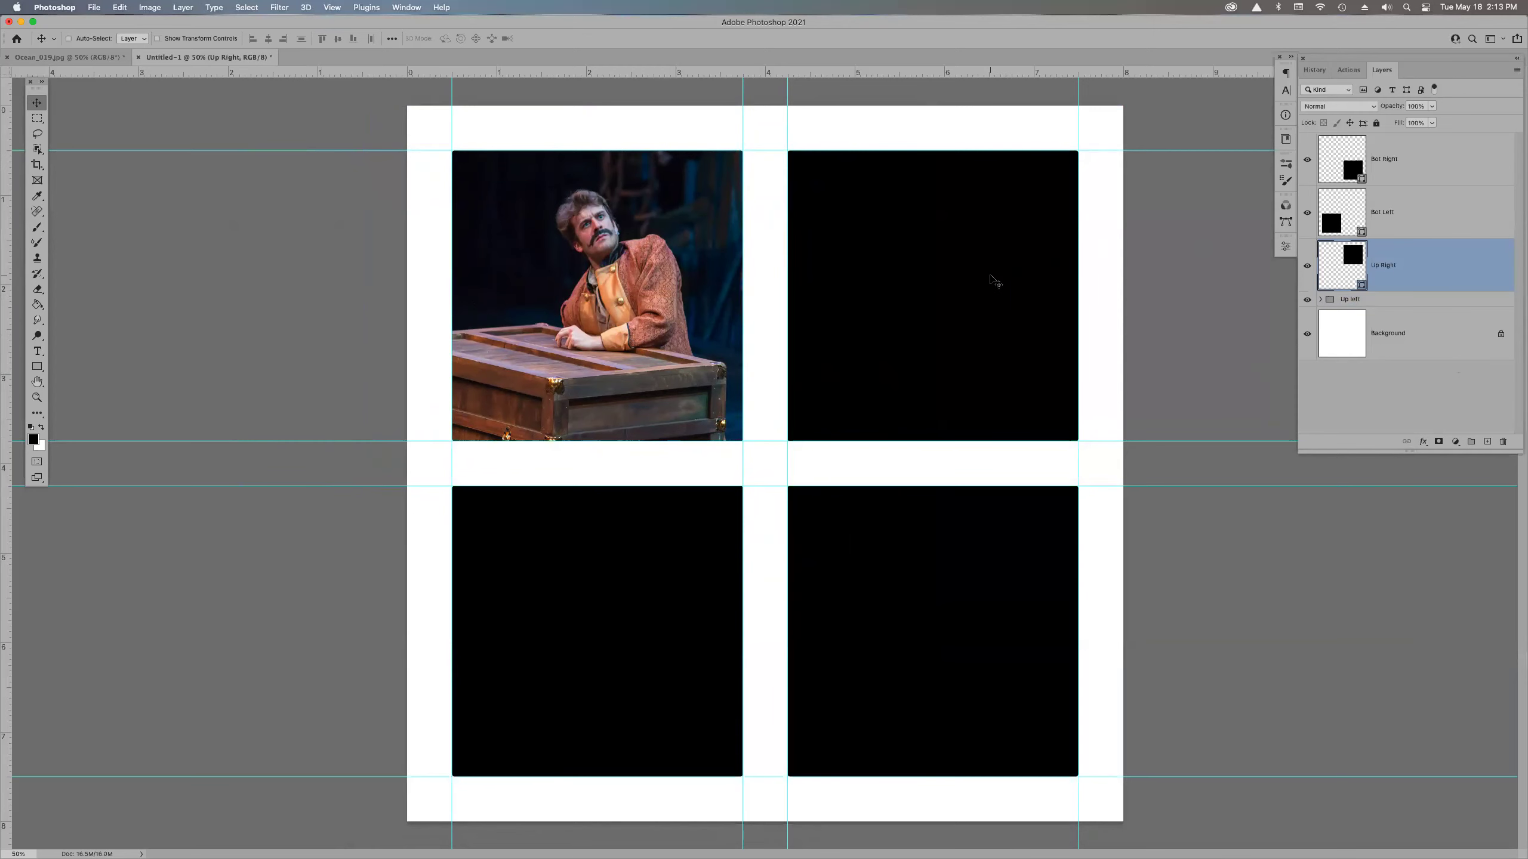
pyautogui.press('super+Tab')
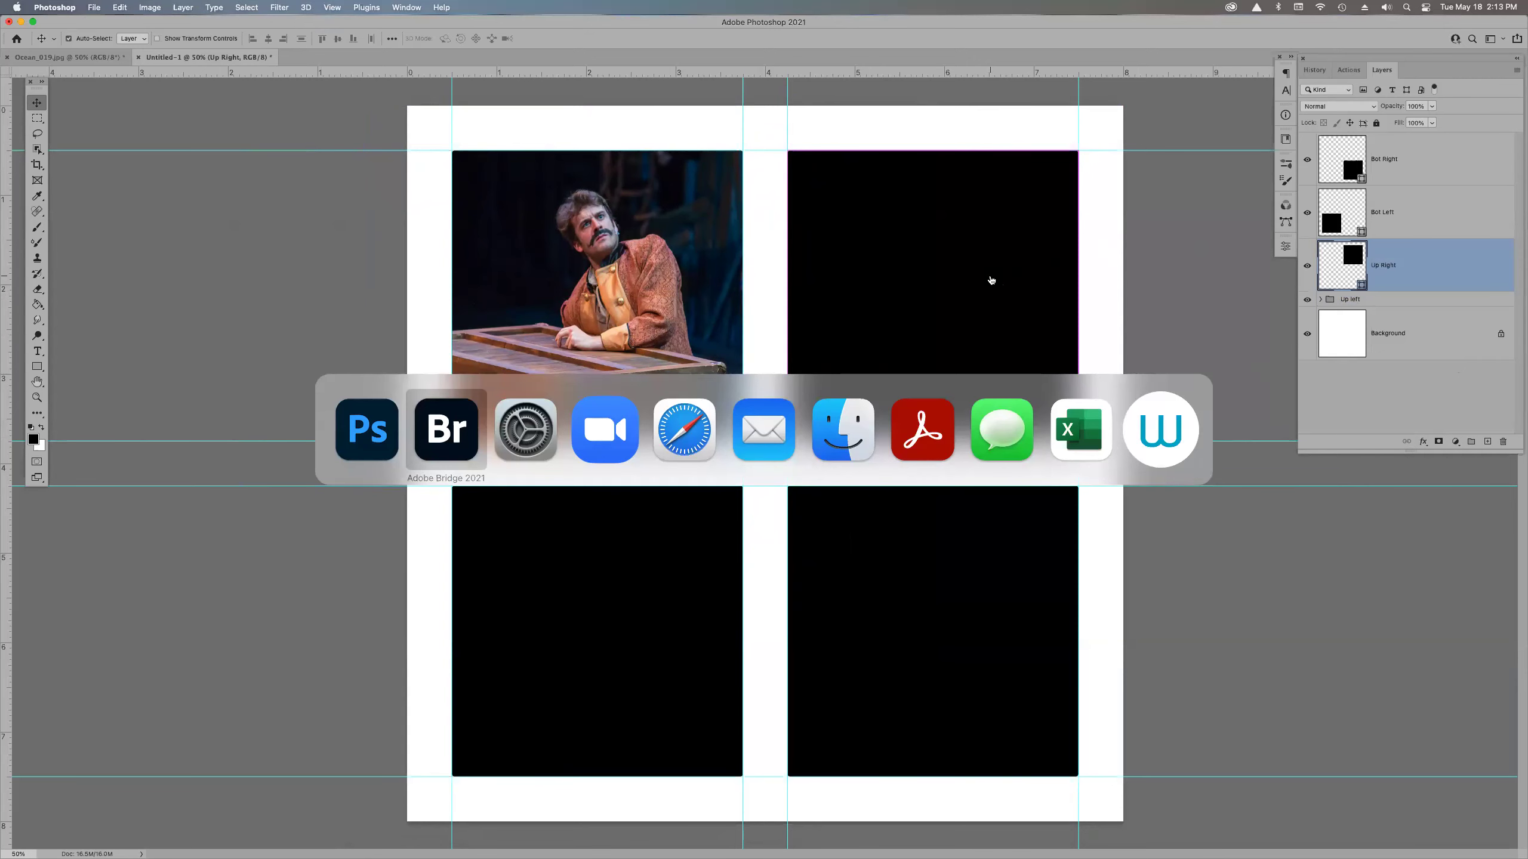
pyautogui.scroll(-3, 1407, 534)
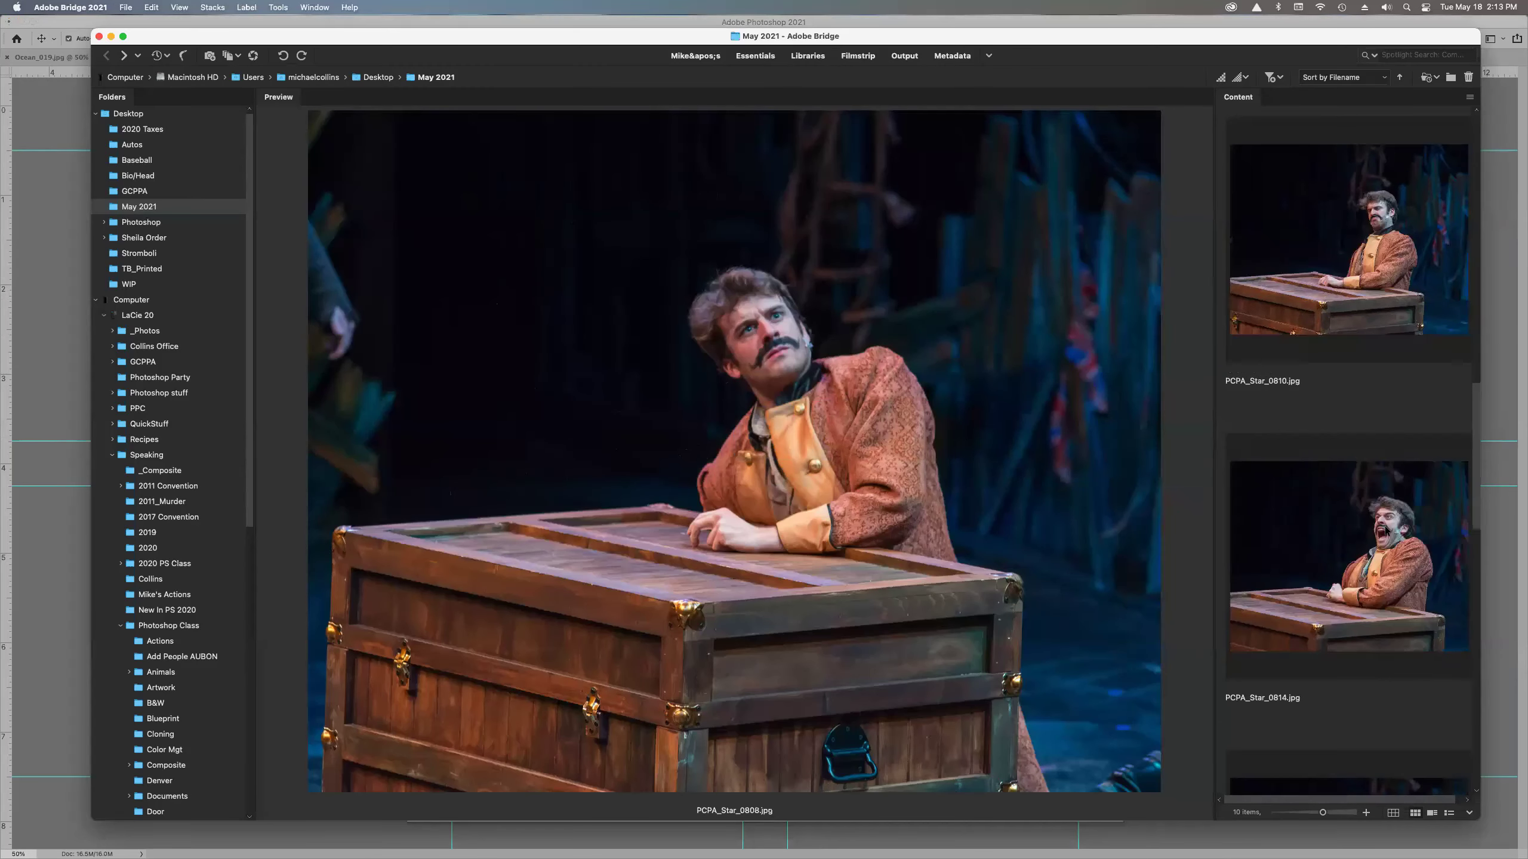
pyautogui.click(1362, 240)
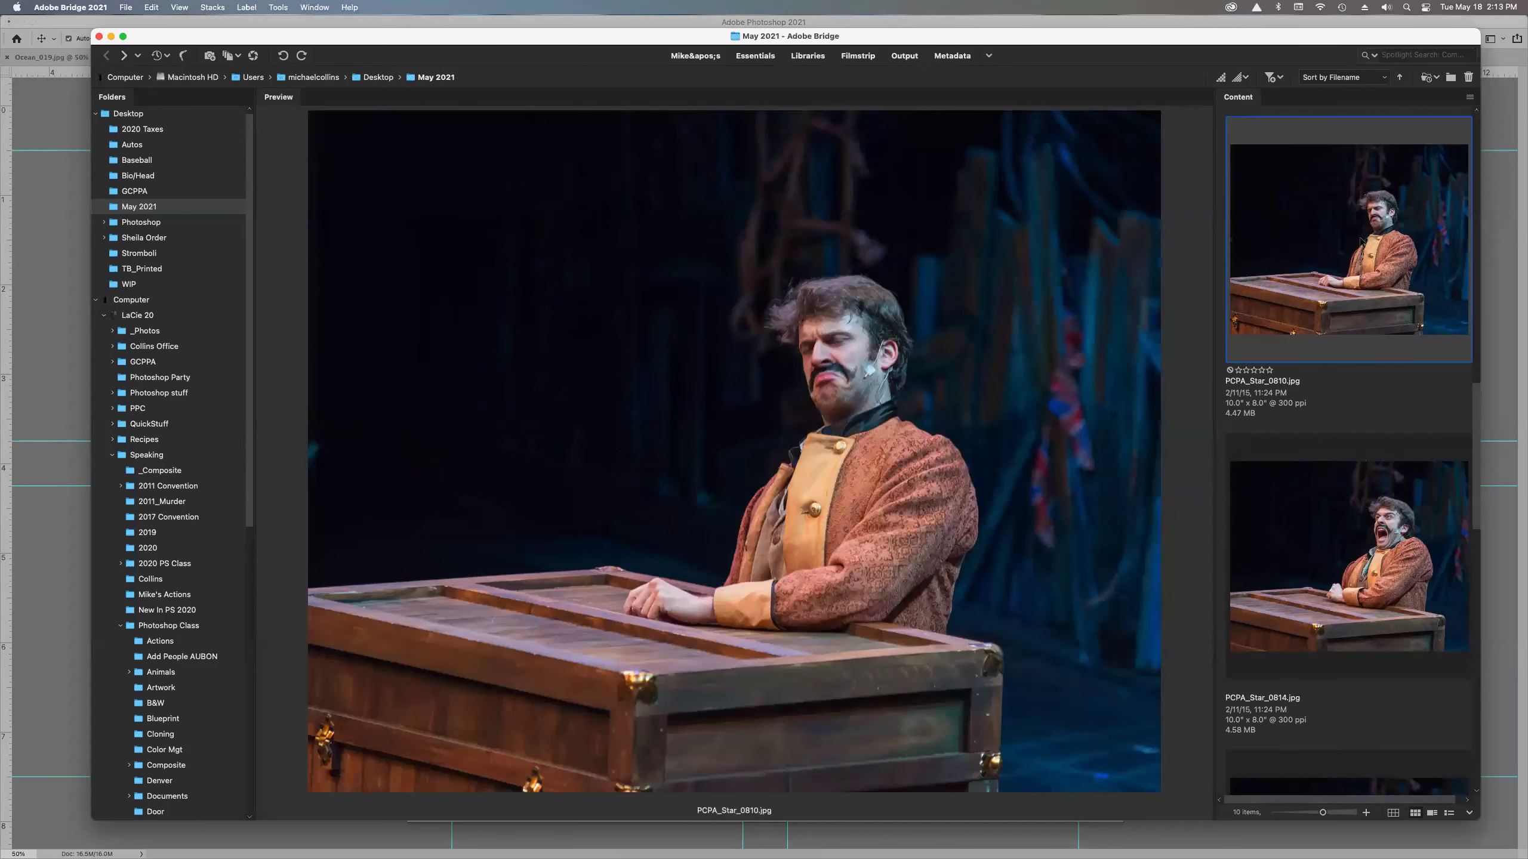
pyautogui.rightClick(1361, 239)
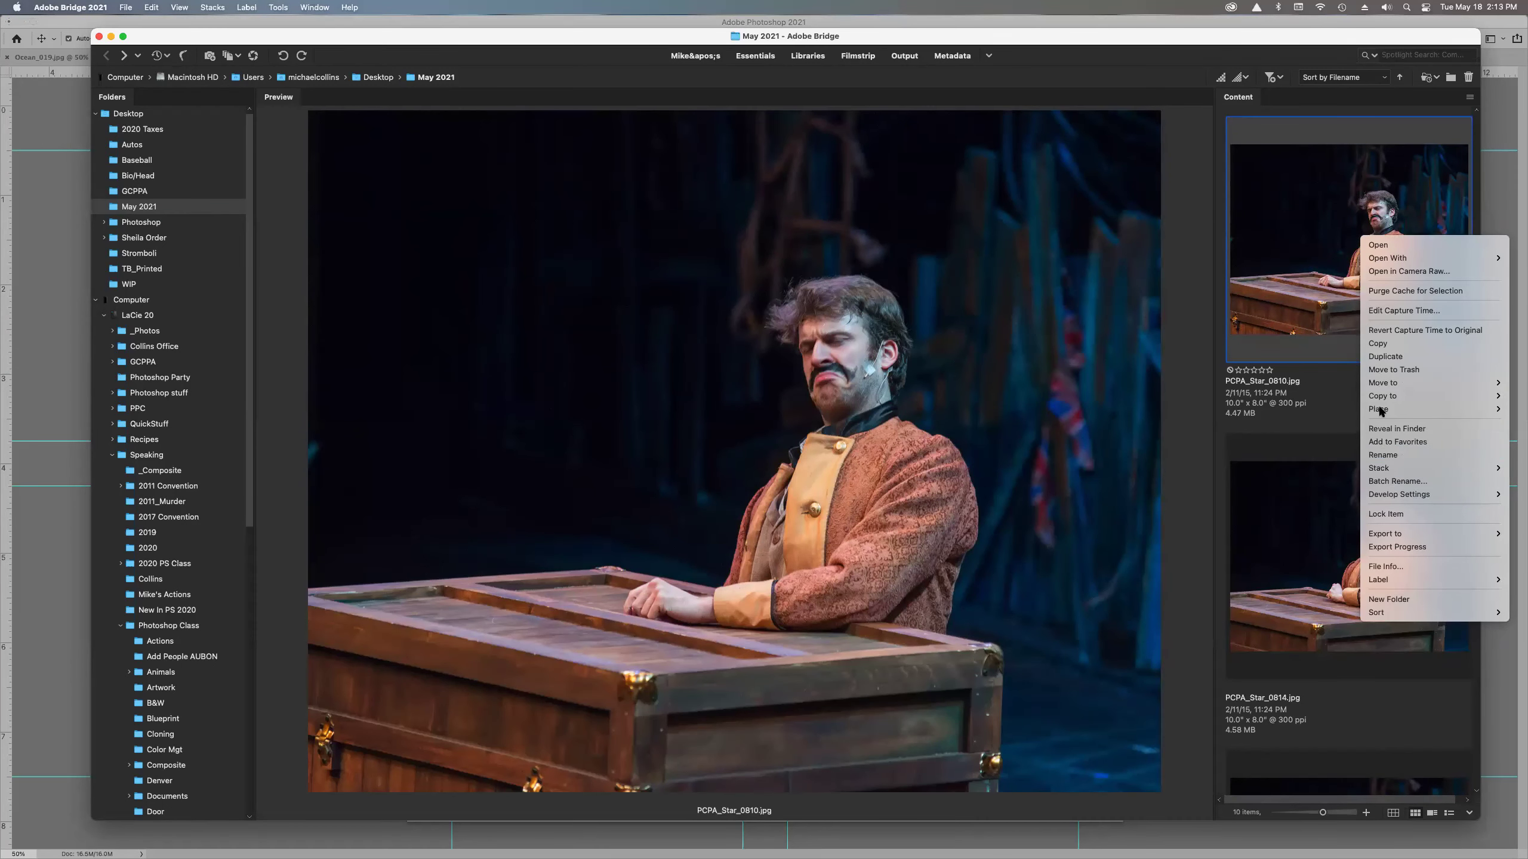
pyautogui.moveTo(1383, 410)
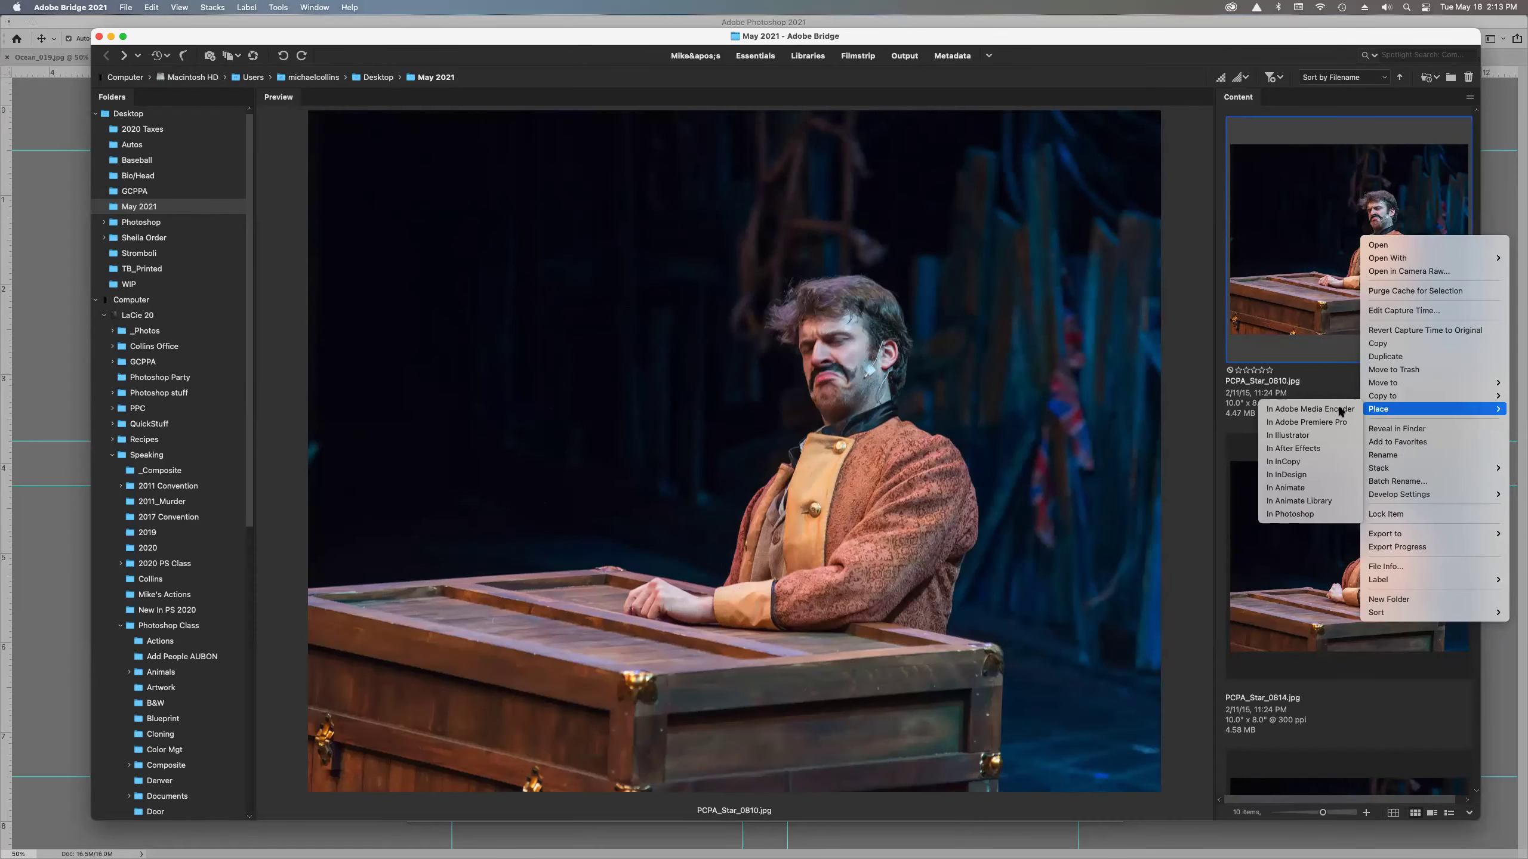
pyautogui.click(1308, 514)
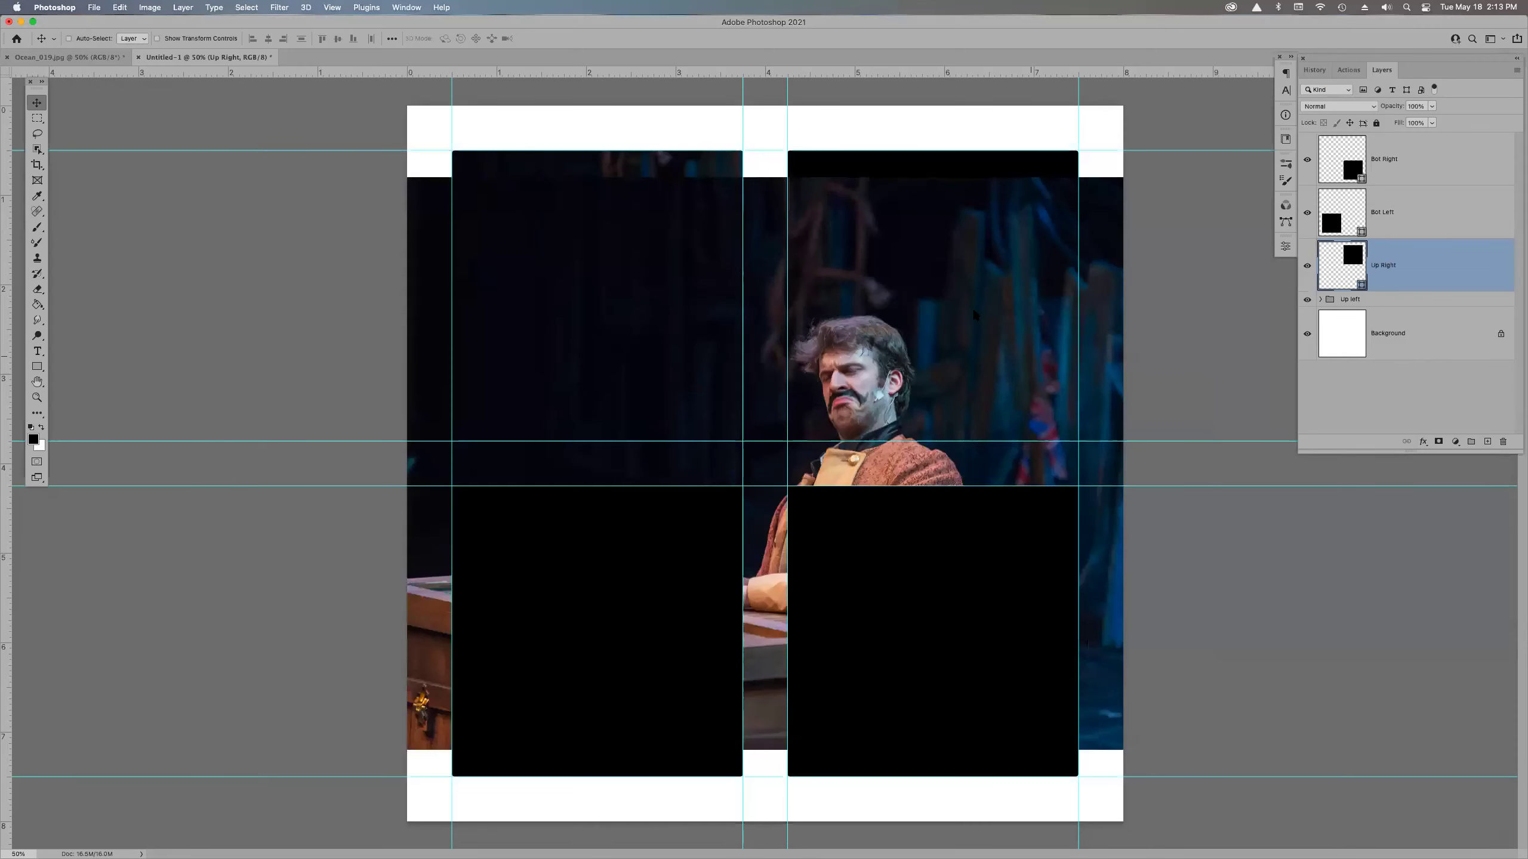
# - Scale down PCPA_Star_0810, position it over the upper-right square, and clip it to the Up Right layer
pyautogui.moveTo(947, 322); pyautogui.dragTo(1052, 200)
pyautogui.press('super+t')
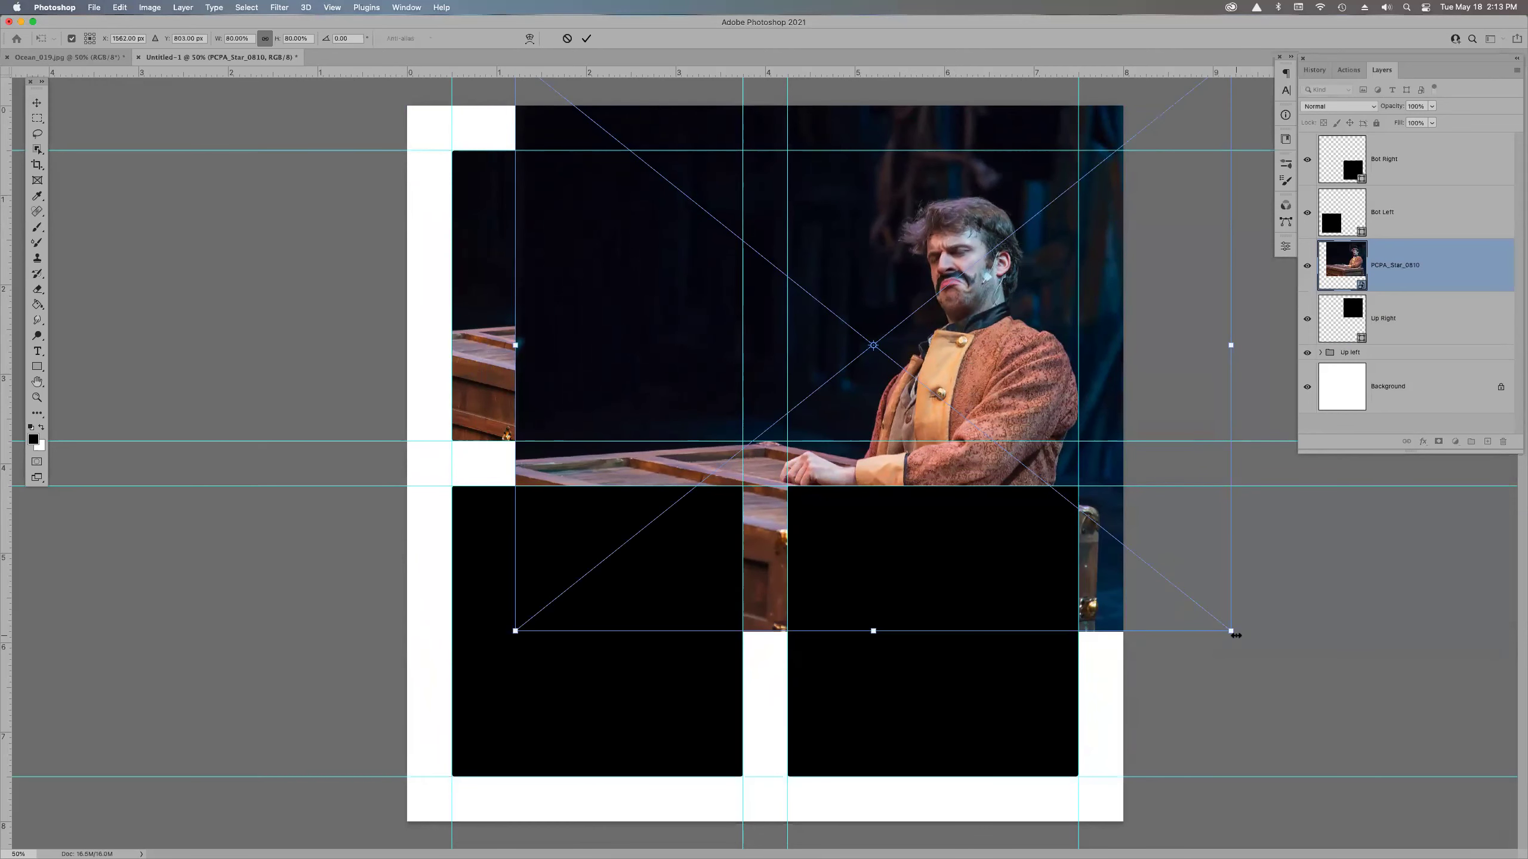
pyautogui.moveTo(1235, 635); pyautogui.dragTo(1092, 468)
pyautogui.moveTo(1047, 376); pyautogui.dragTo(1070, 308)
pyautogui.moveTo(1117, 442); pyautogui.dragTo(1150, 475)
pyautogui.press('Return')
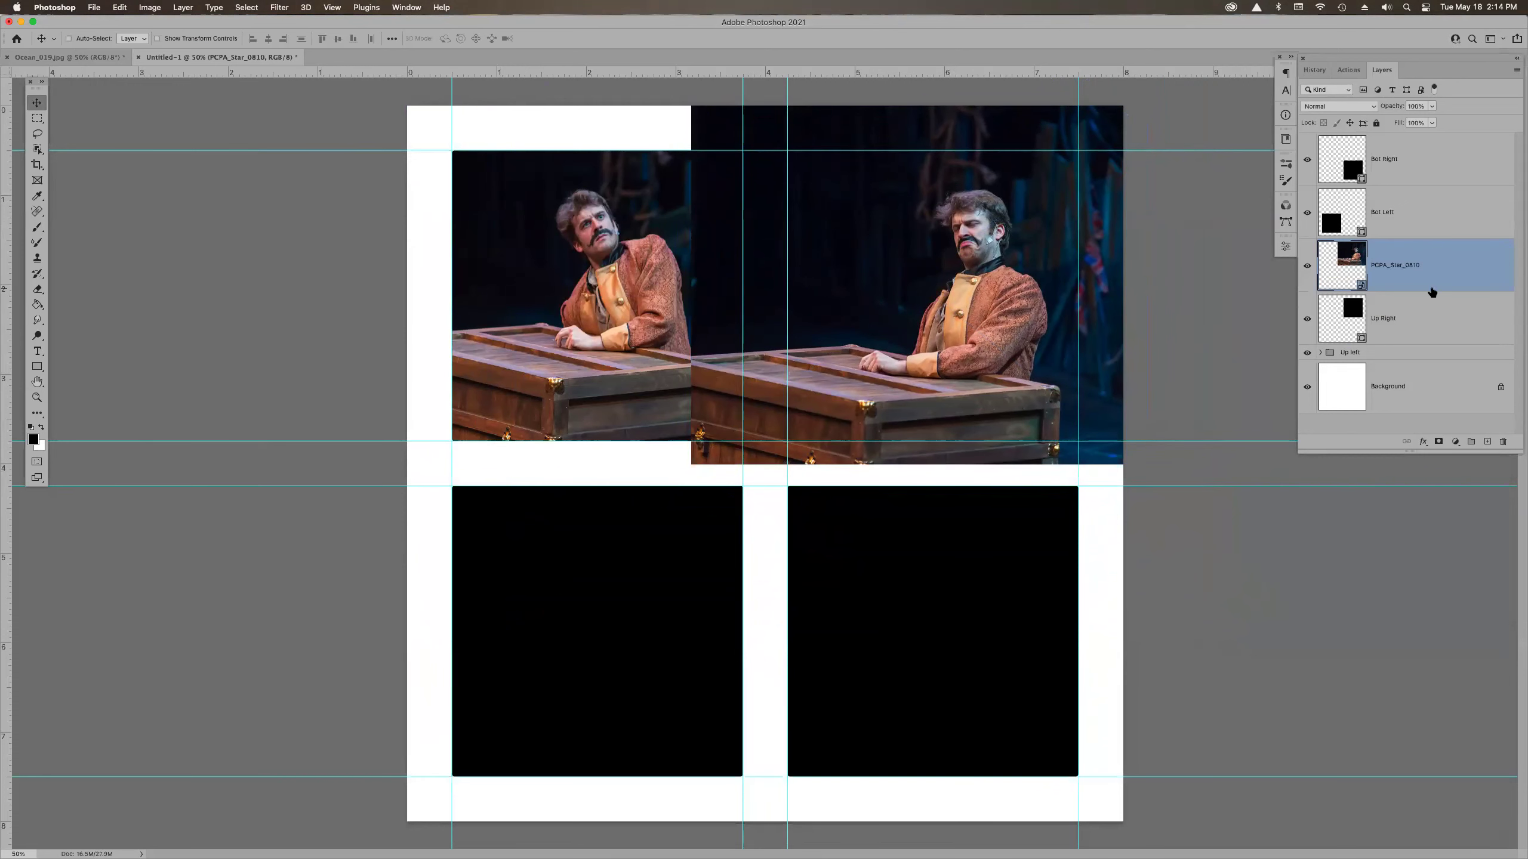
pyautogui.scroll(1, 1433, 292)
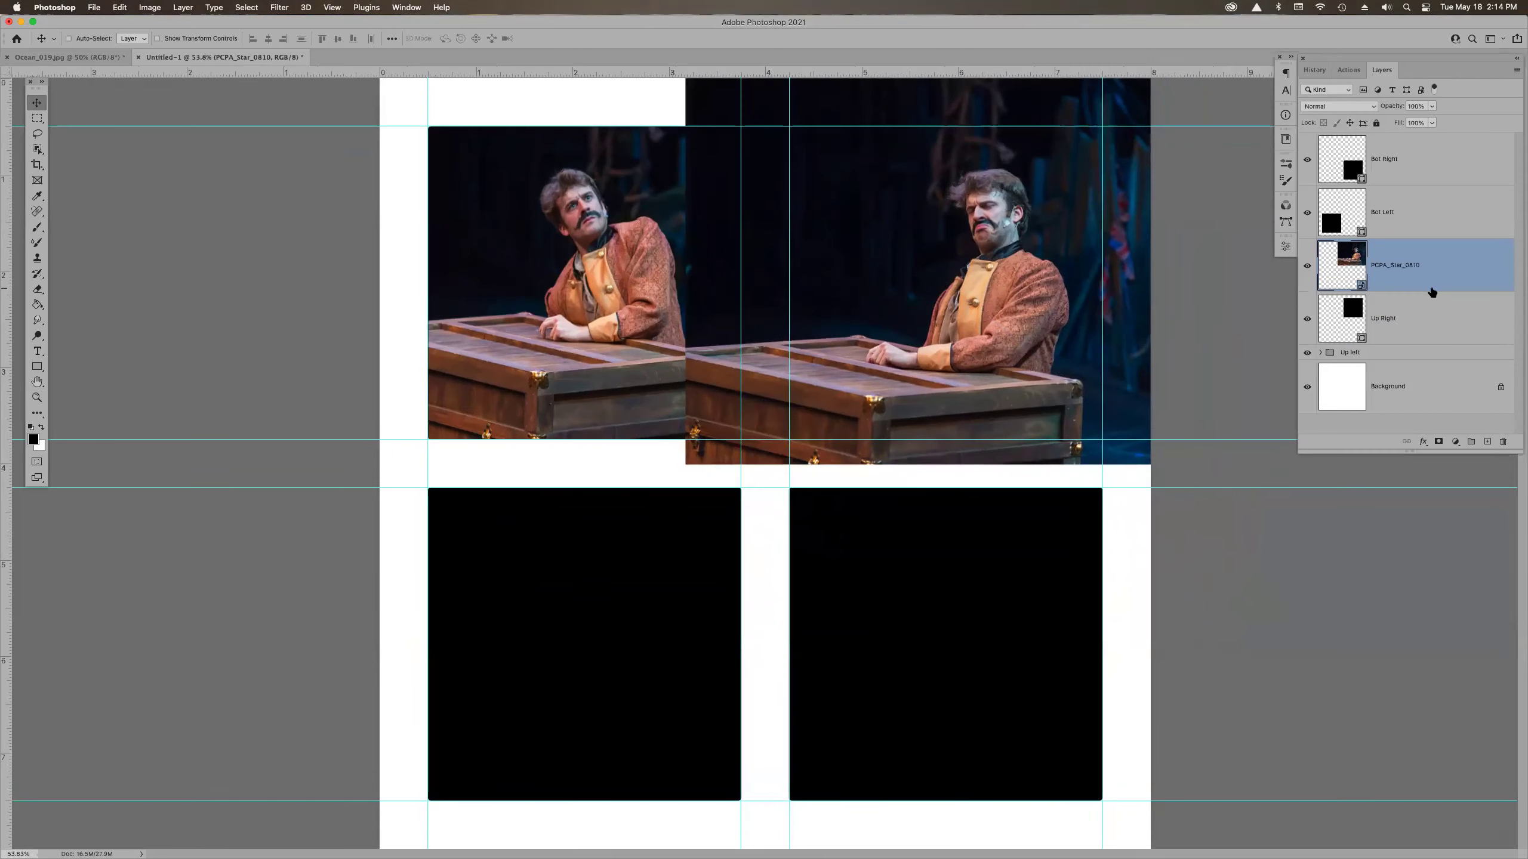
pyautogui.keyDown('alt'); pyautogui.click(1432, 290); pyautogui.keyUp('alt')
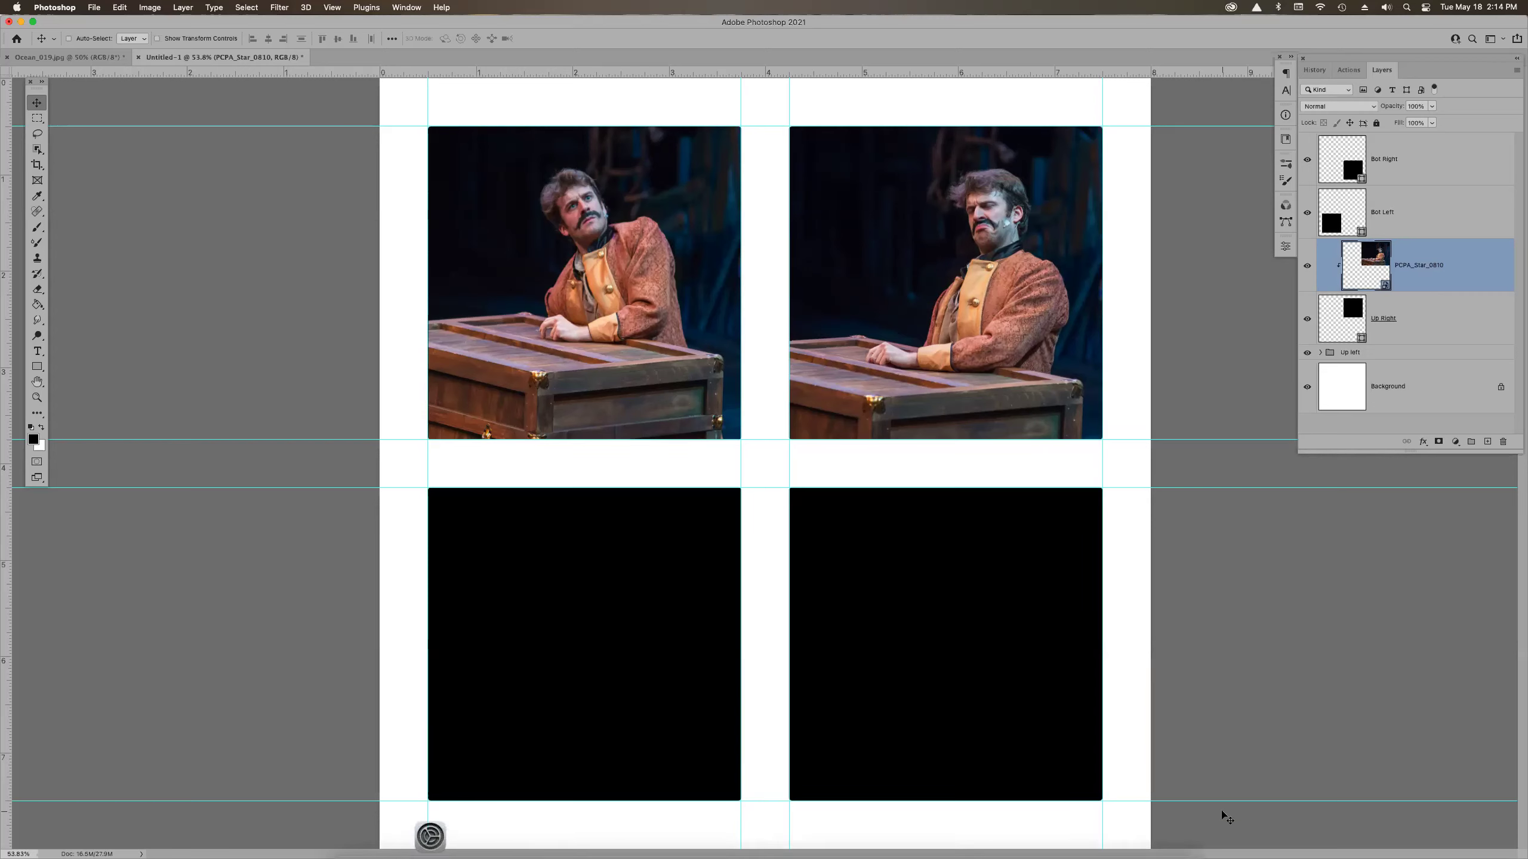
# - Switch to System Preferences, cancel the iCloud storage upgrade, and close the Apple ID window
pyautogui.moveTo(1238, 850)
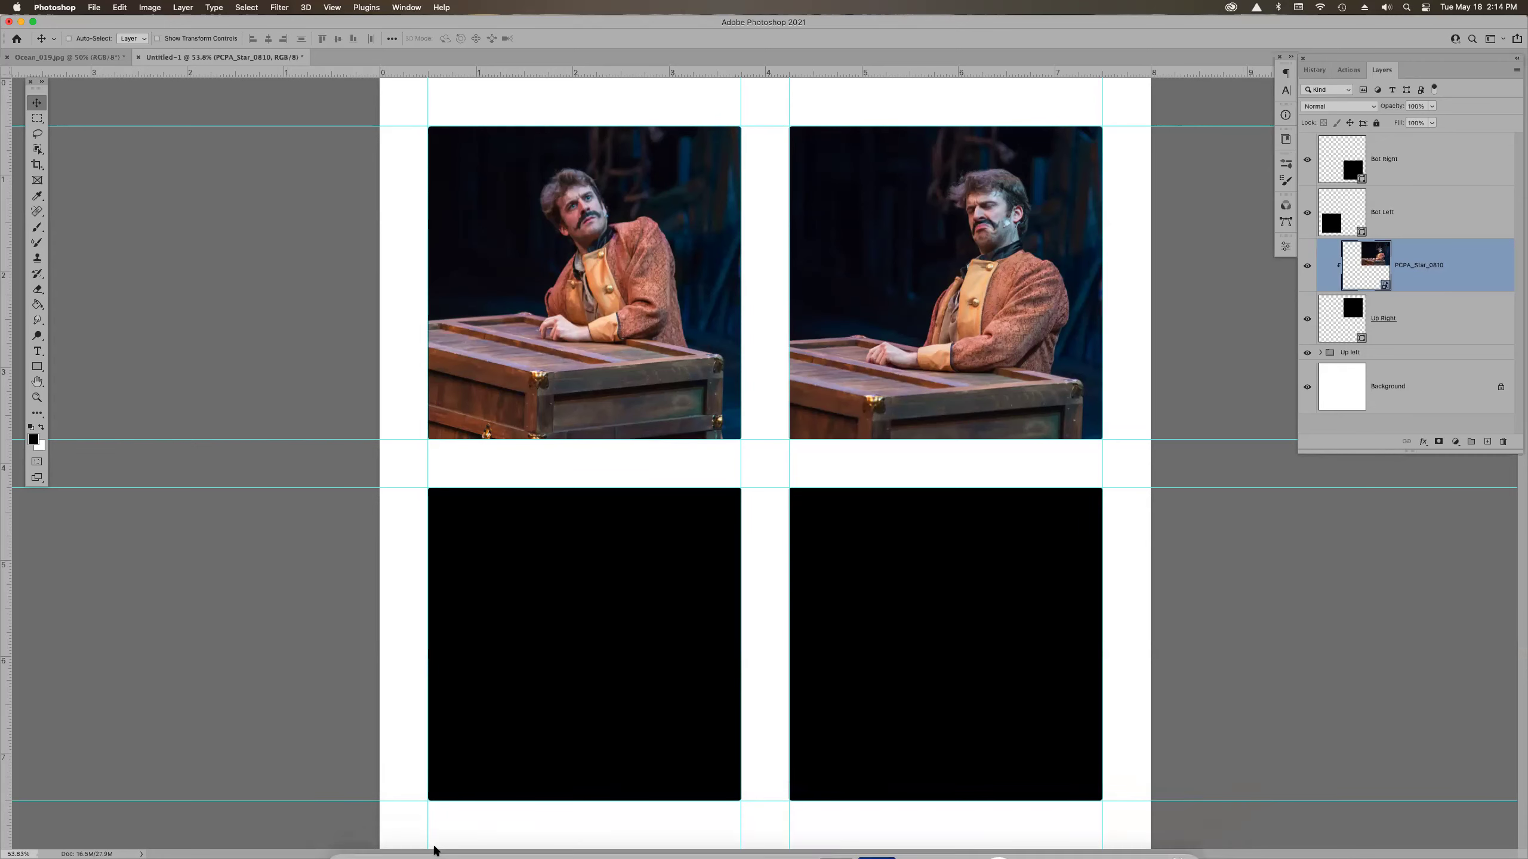
pyautogui.click(430, 833)
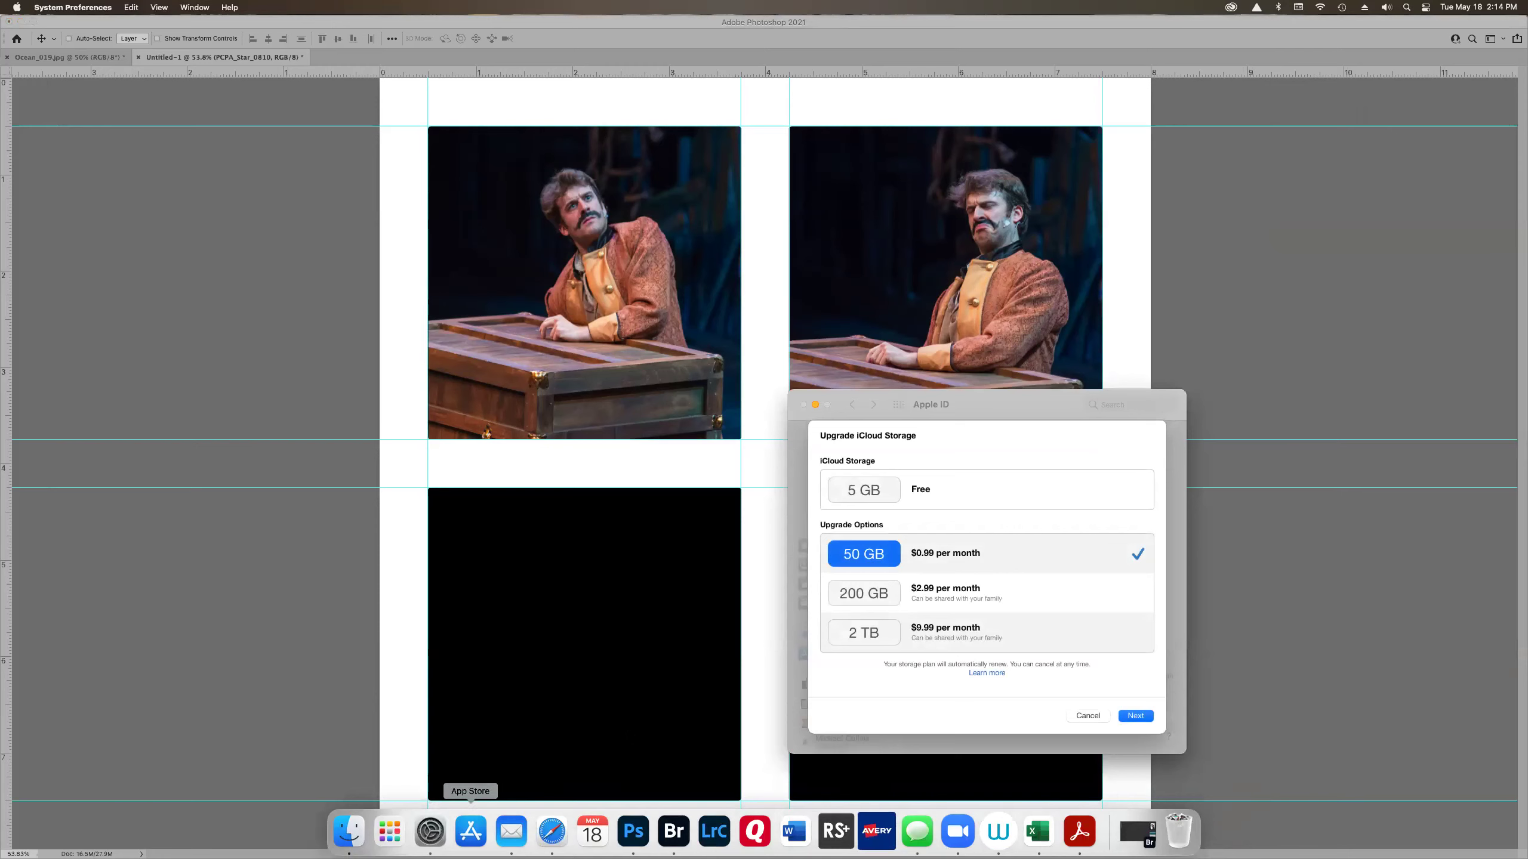
pyautogui.click(1086, 715)
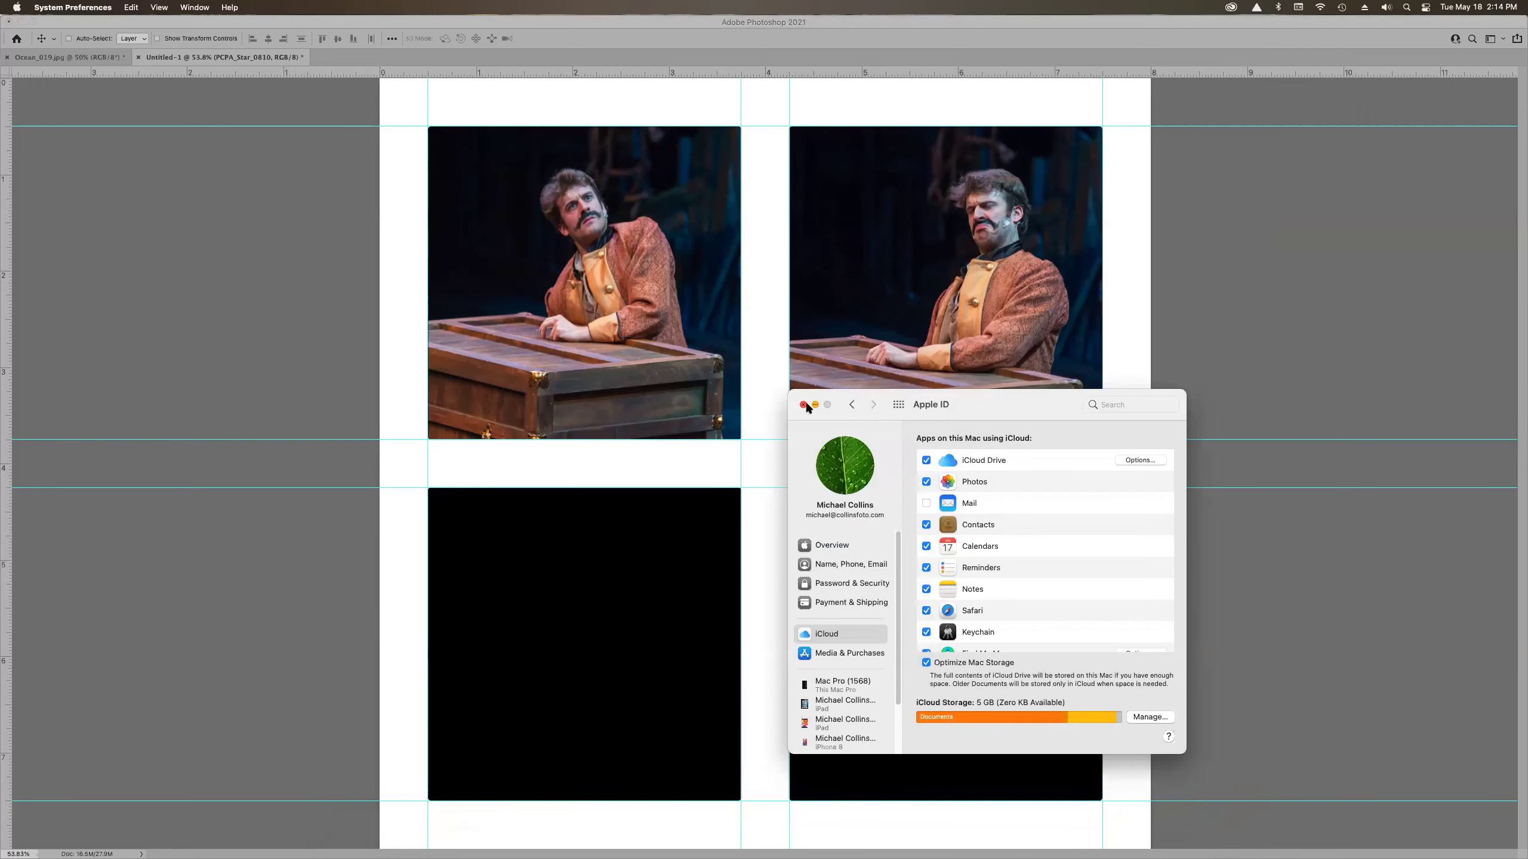
pyautogui.click(803, 405)
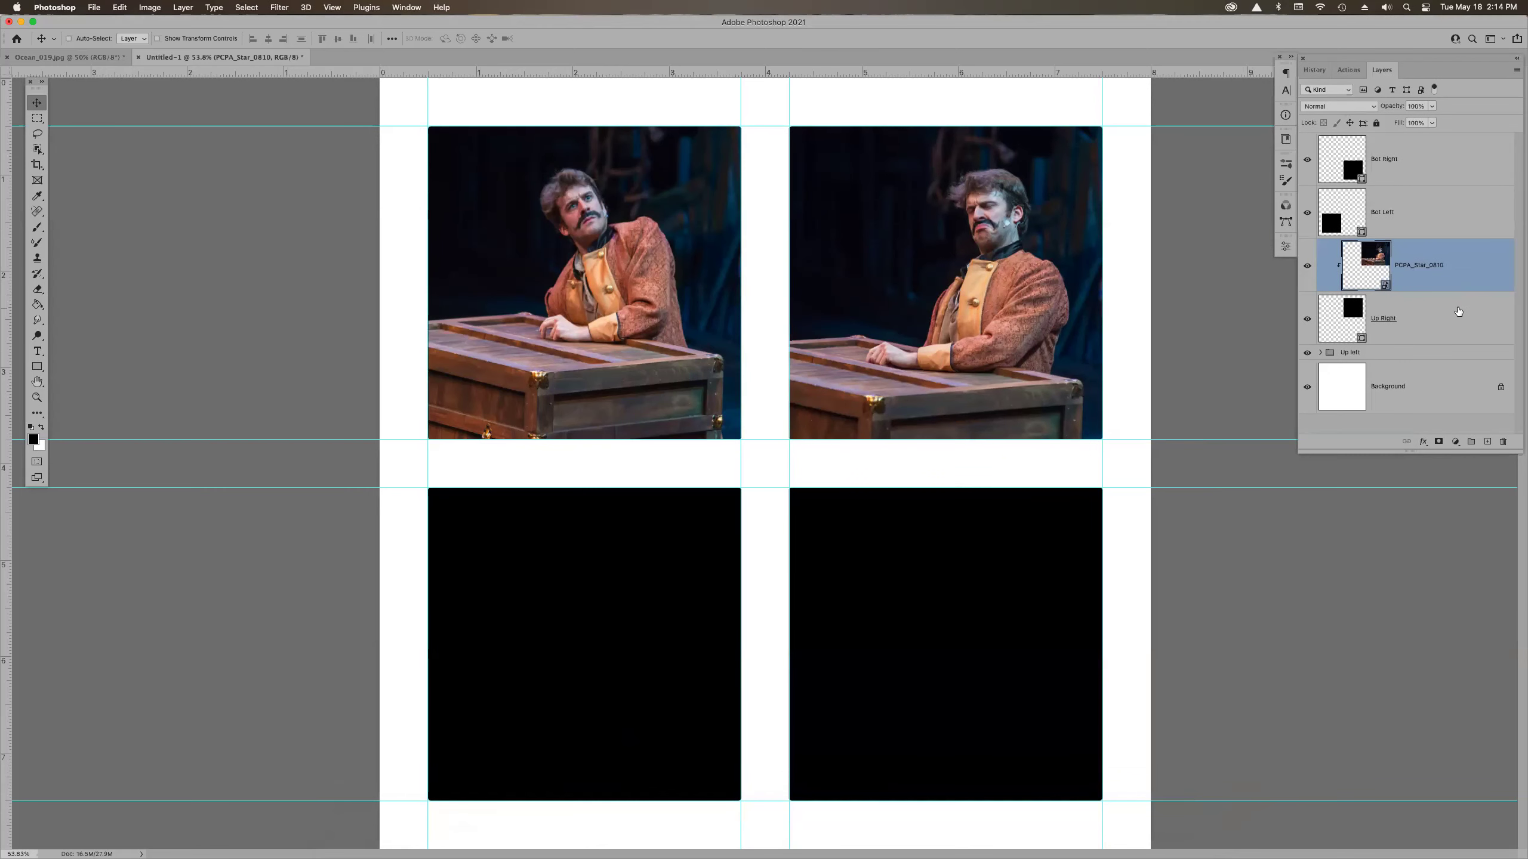
# - Group the PCPA_Star_0810 photo with its Up Right square, name the group "Up Right", and select the Bot Left layer
pyautogui.keyDown('shift'); pyautogui.click(1458, 311); pyautogui.keyUp('shift')
pyautogui.press('super+g')
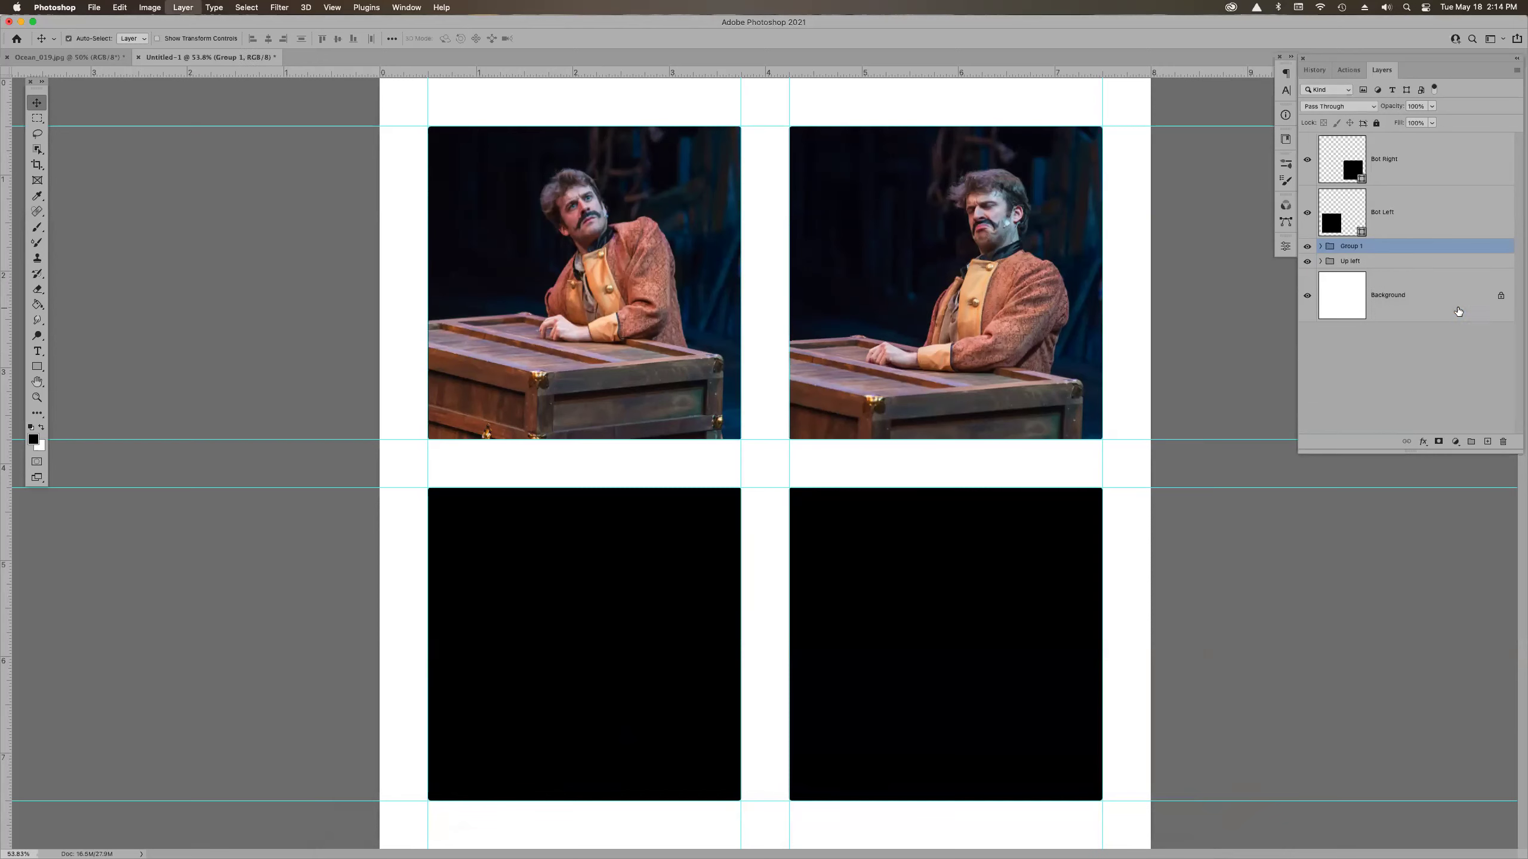
pyautogui.doubleClick(1361, 243)
pyautogui.write('Up Righ')
pyautogui.press('Return')
pyautogui.click(1400, 210)
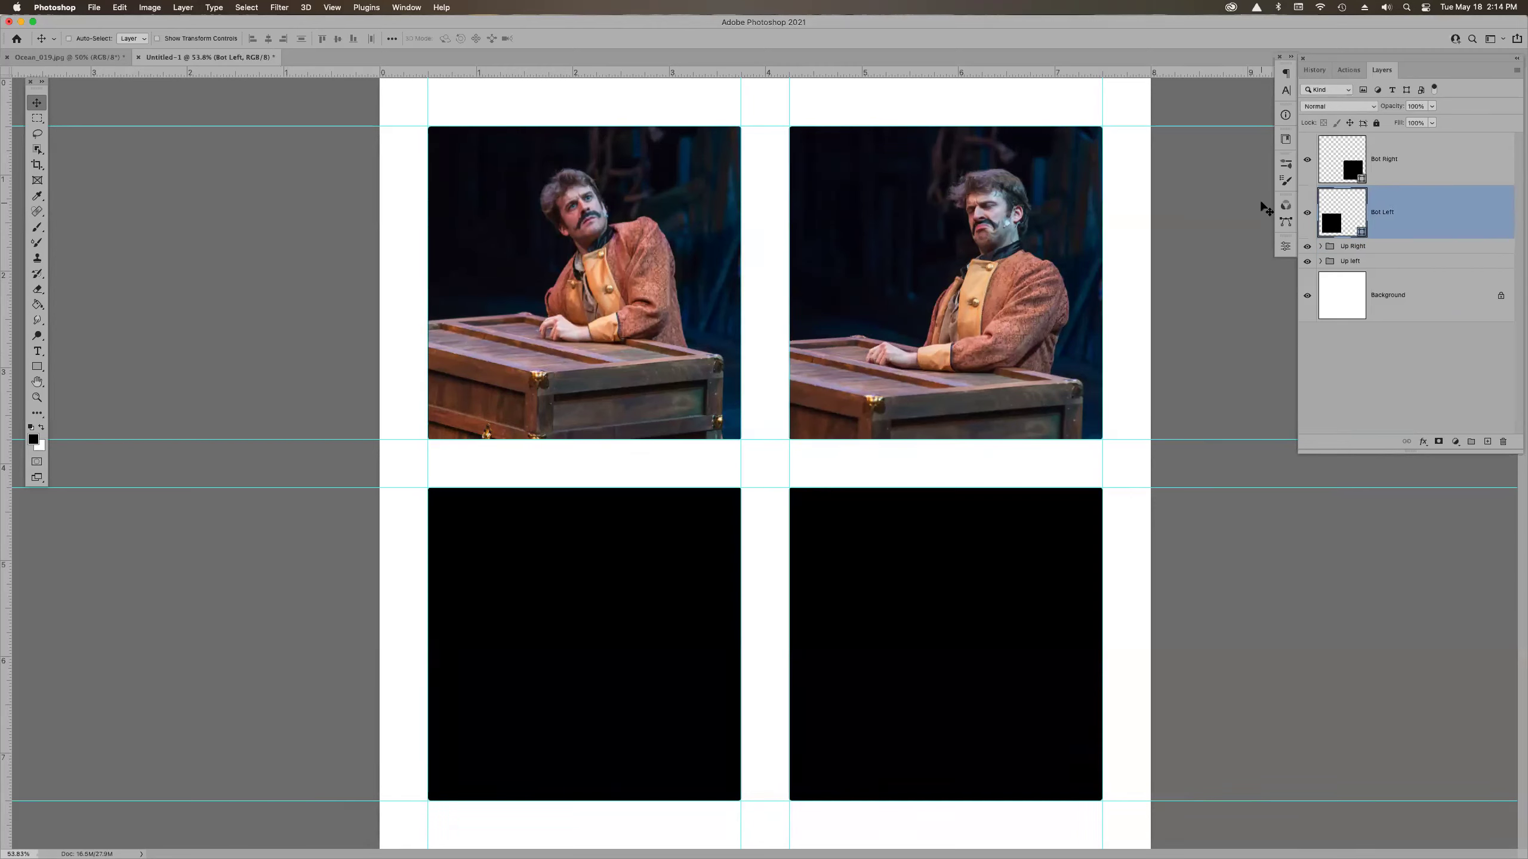
# - Switch to Adobe Bridge, open PCPA_Star_0814.jpg, and copy the photo into the Untitled-1 layout above the Bot Left layer
pyautogui.press('super+Tab')
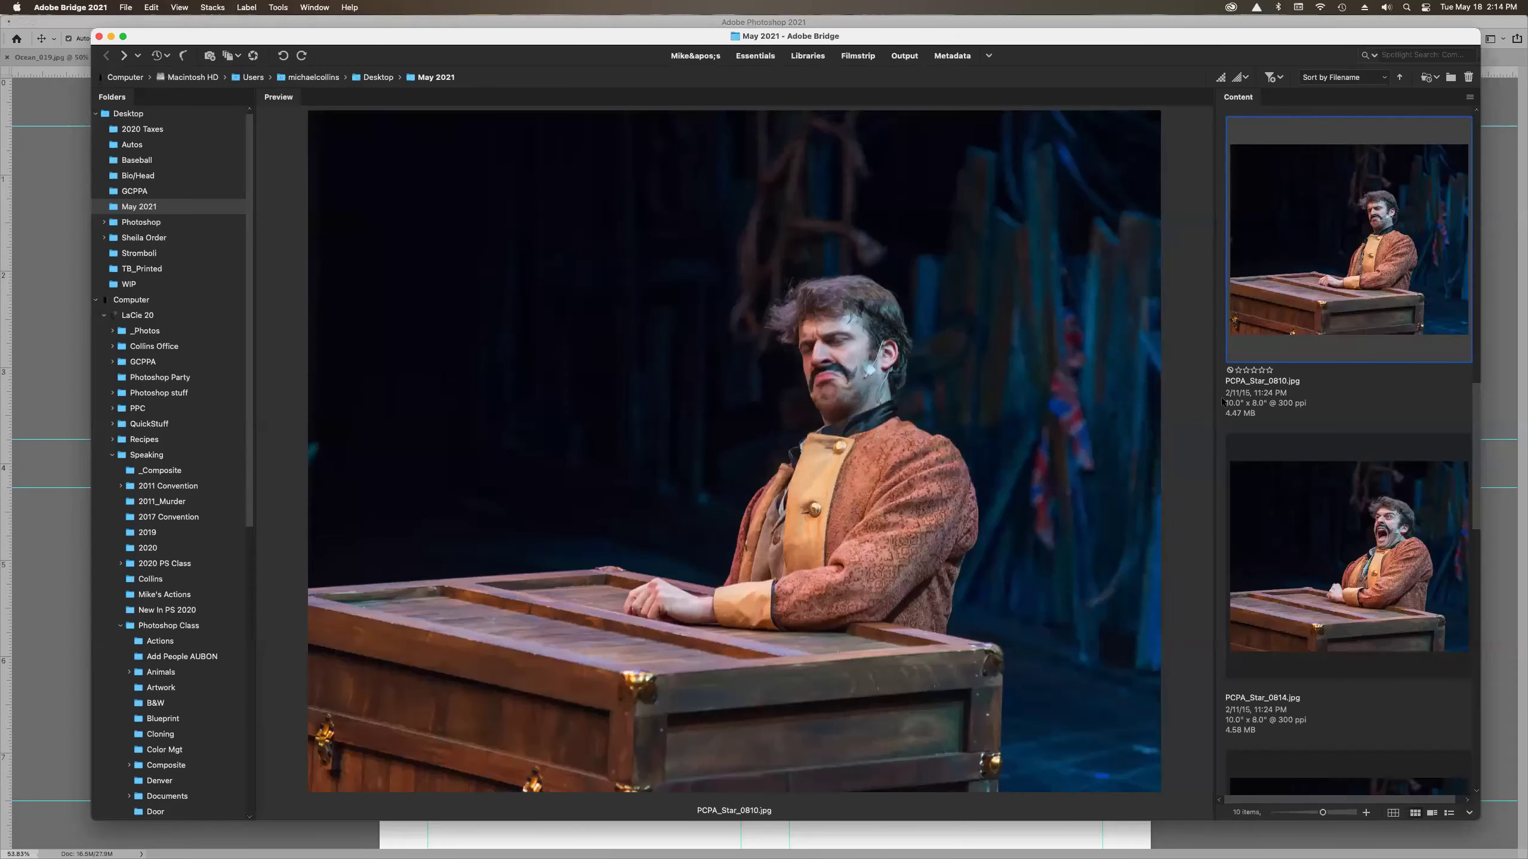
pyautogui.scroll(-3, 1321, 451)
pyautogui.click(1320, 244)
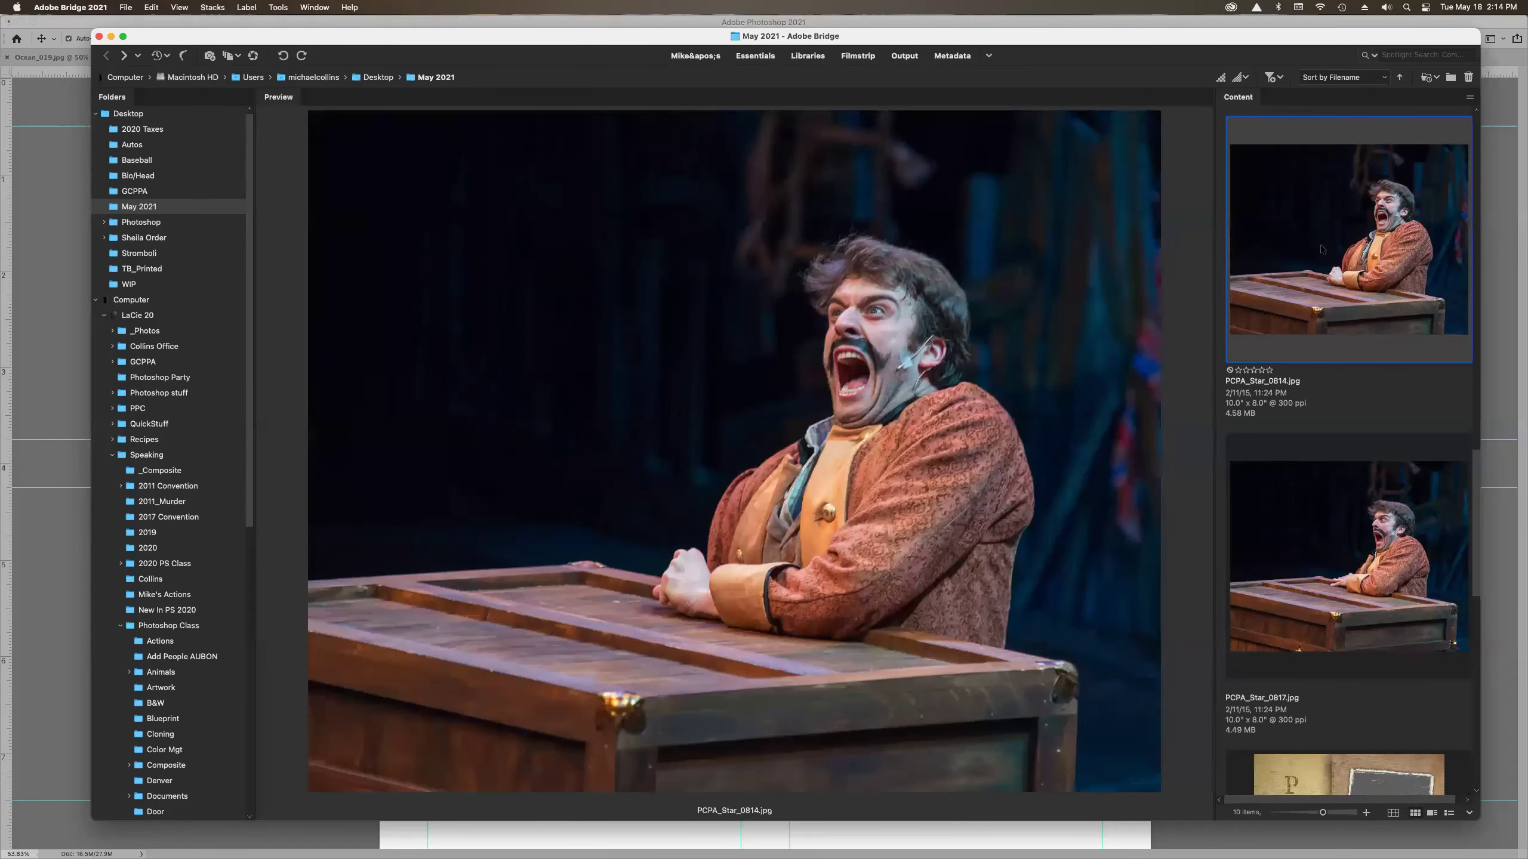
pyautogui.rightClick(1320, 244)
pyautogui.click(1343, 254)
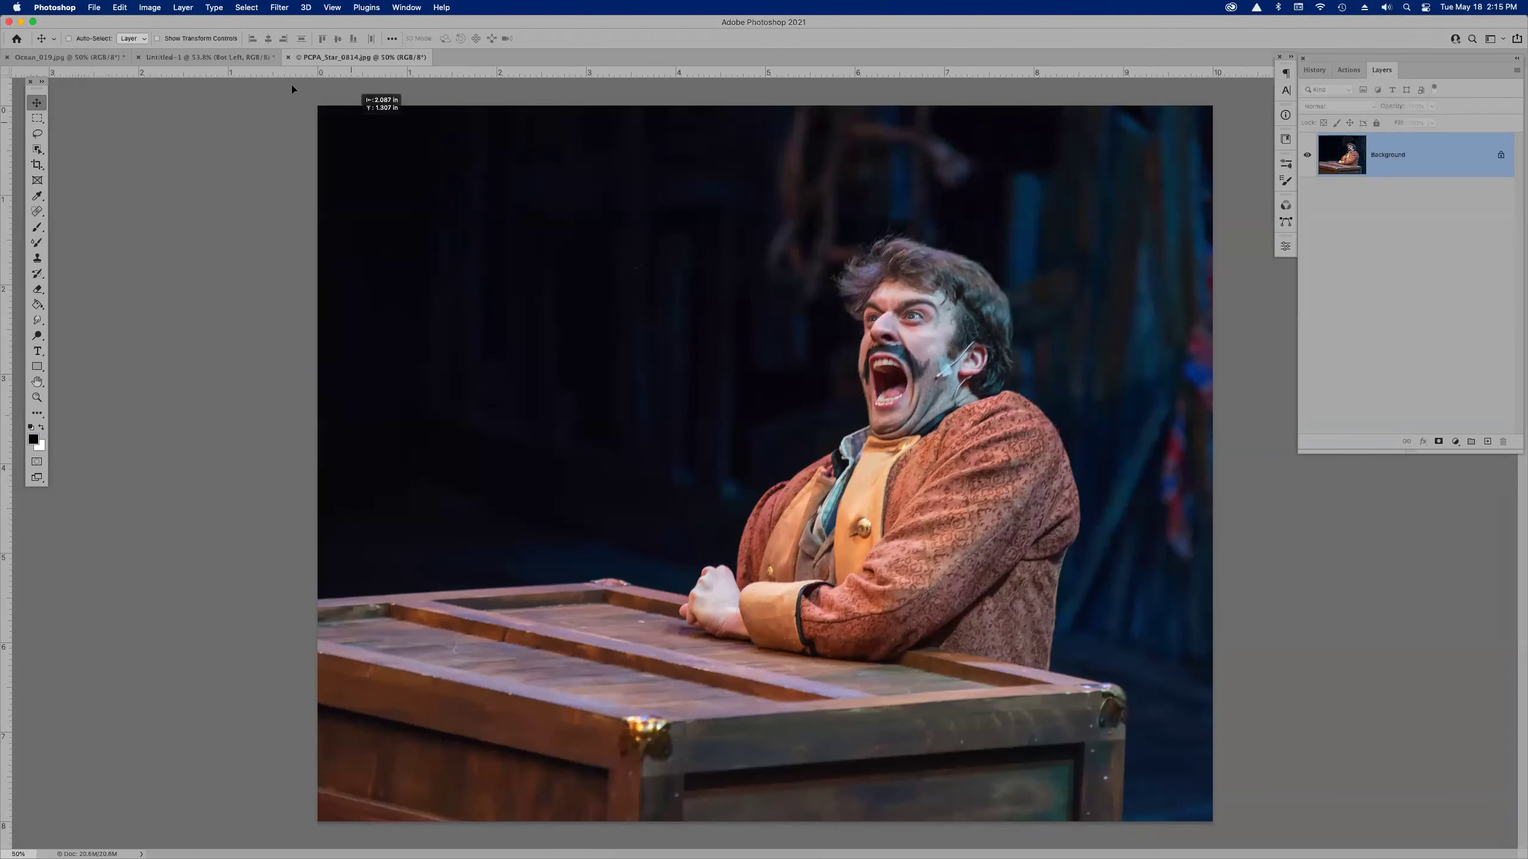
pyautogui.click(229, 56)
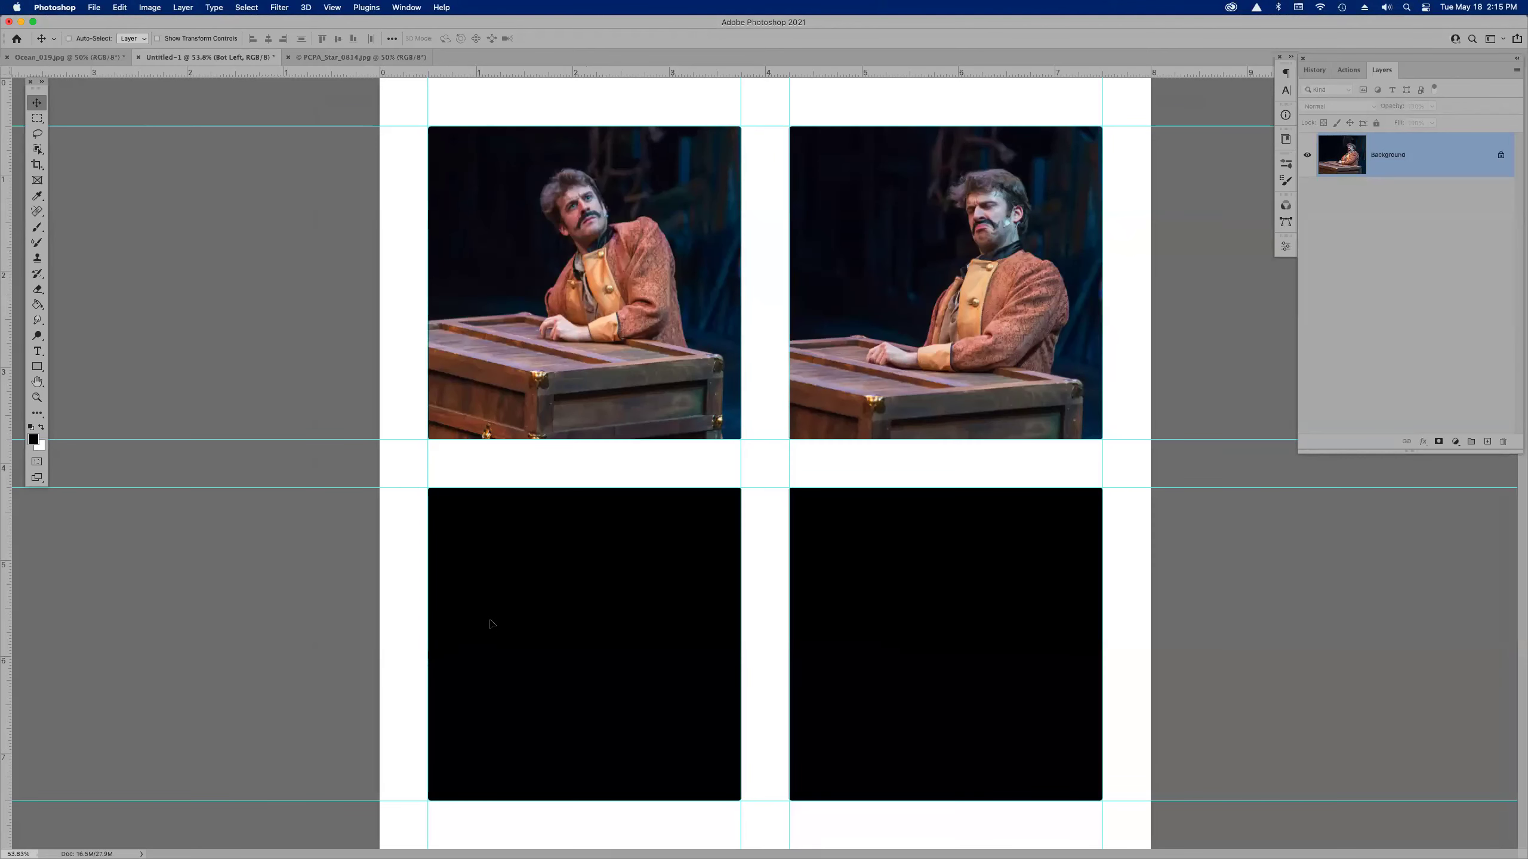
pyautogui.press('cmd+v')
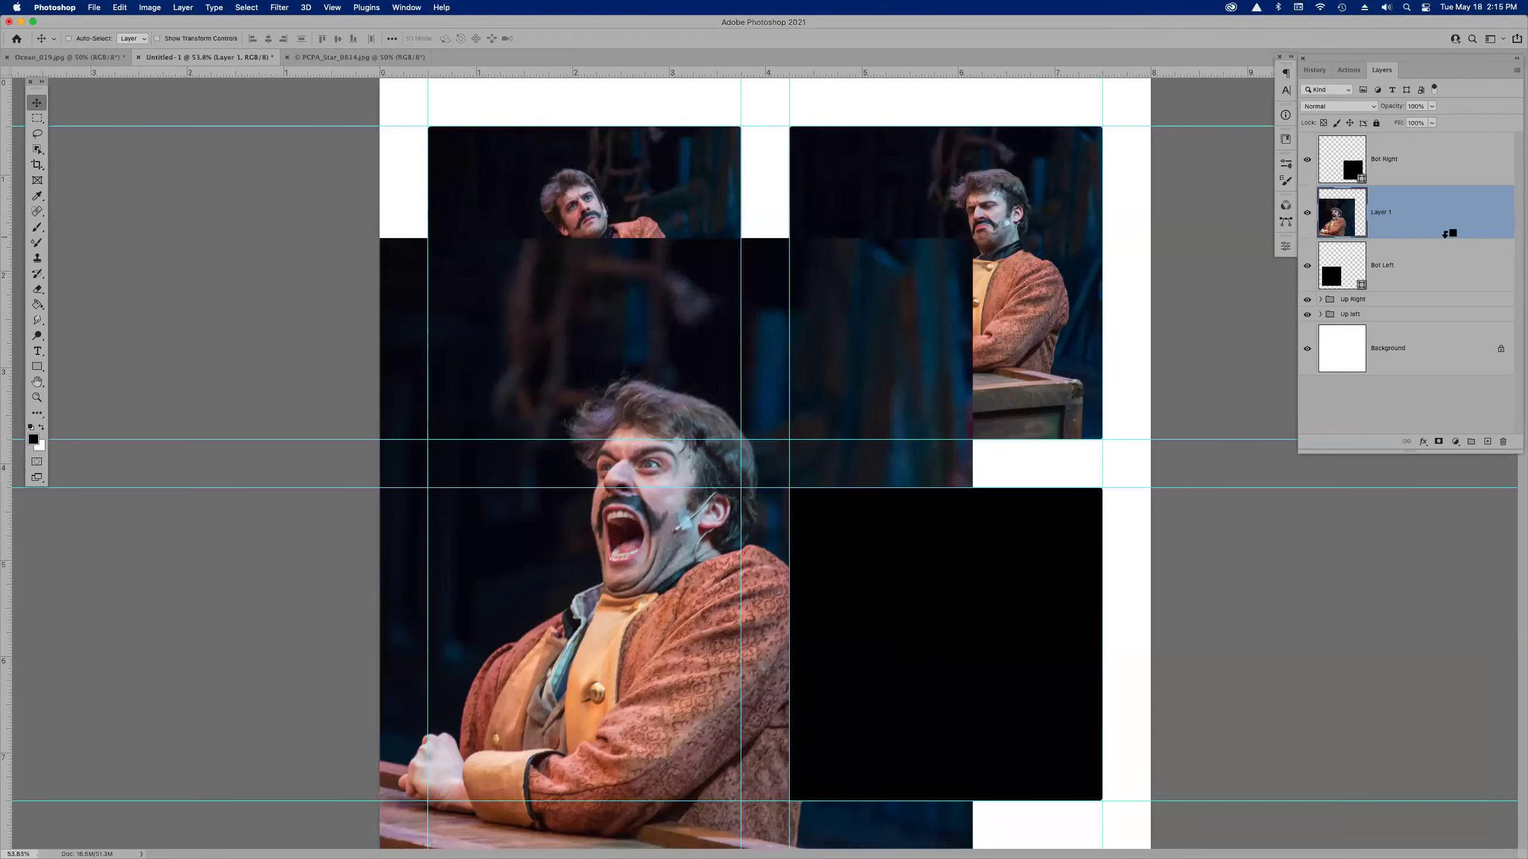
# - Clip the PCPA_Star_0814 photo to the Bot Left layer, scale it to about 44%, and position the man within the lower-left square
pyautogui.keyDown('alt'); pyautogui.click(1445, 238); pyautogui.keyUp('alt')
pyautogui.moveTo(651, 601); pyautogui.dragTo(634, 661)
pyautogui.press('cmd+t')
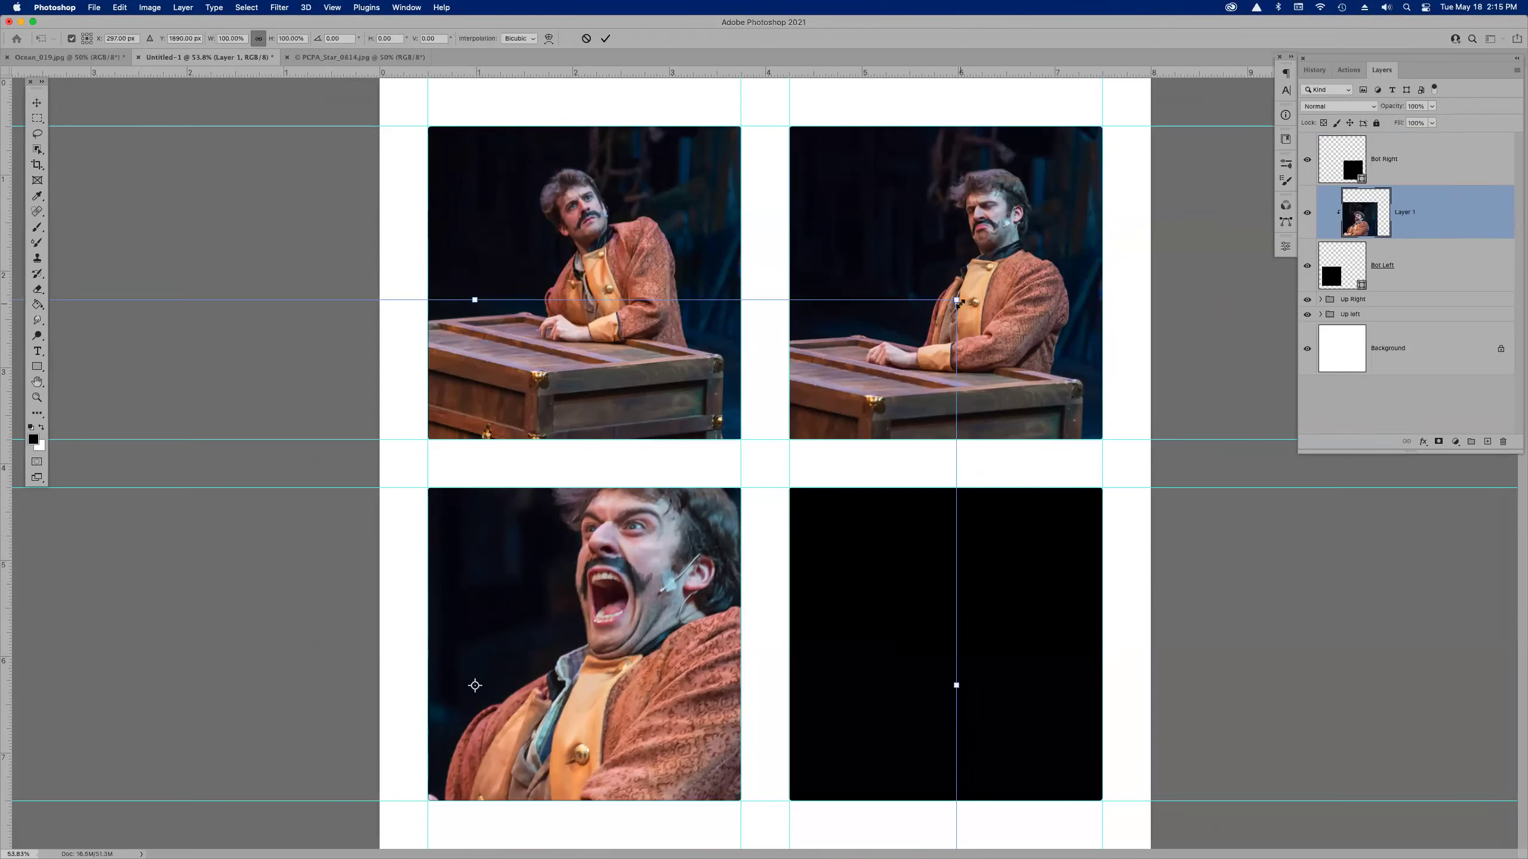
pyautogui.moveTo(957, 299); pyautogui.dragTo(710, 550)
pyautogui.moveTo(775, 463); pyautogui.dragTo(754, 485)
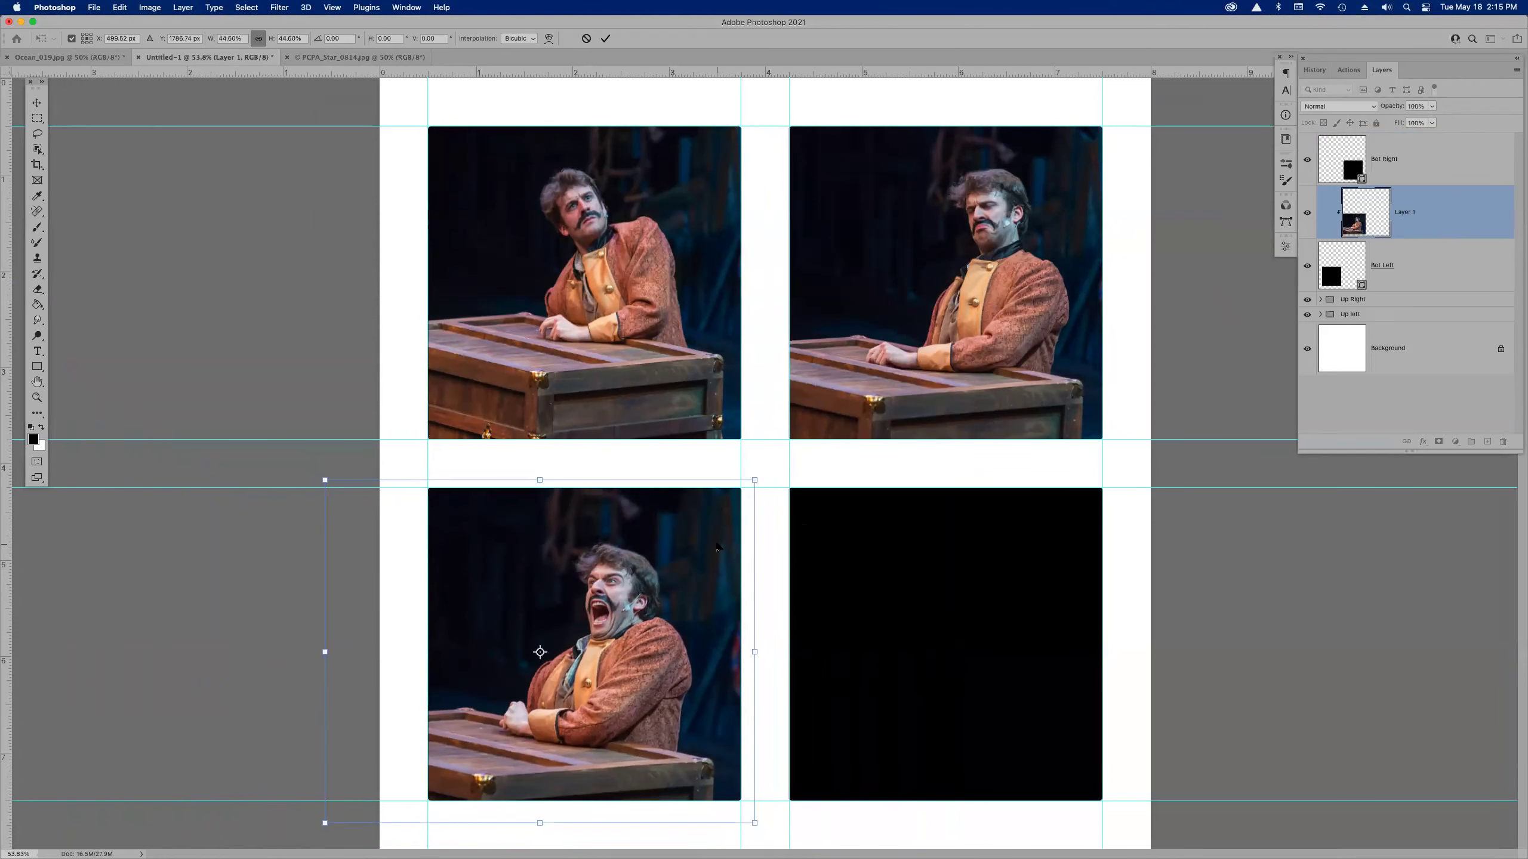
pyautogui.moveTo(716, 551); pyautogui.dragTo(715, 550)
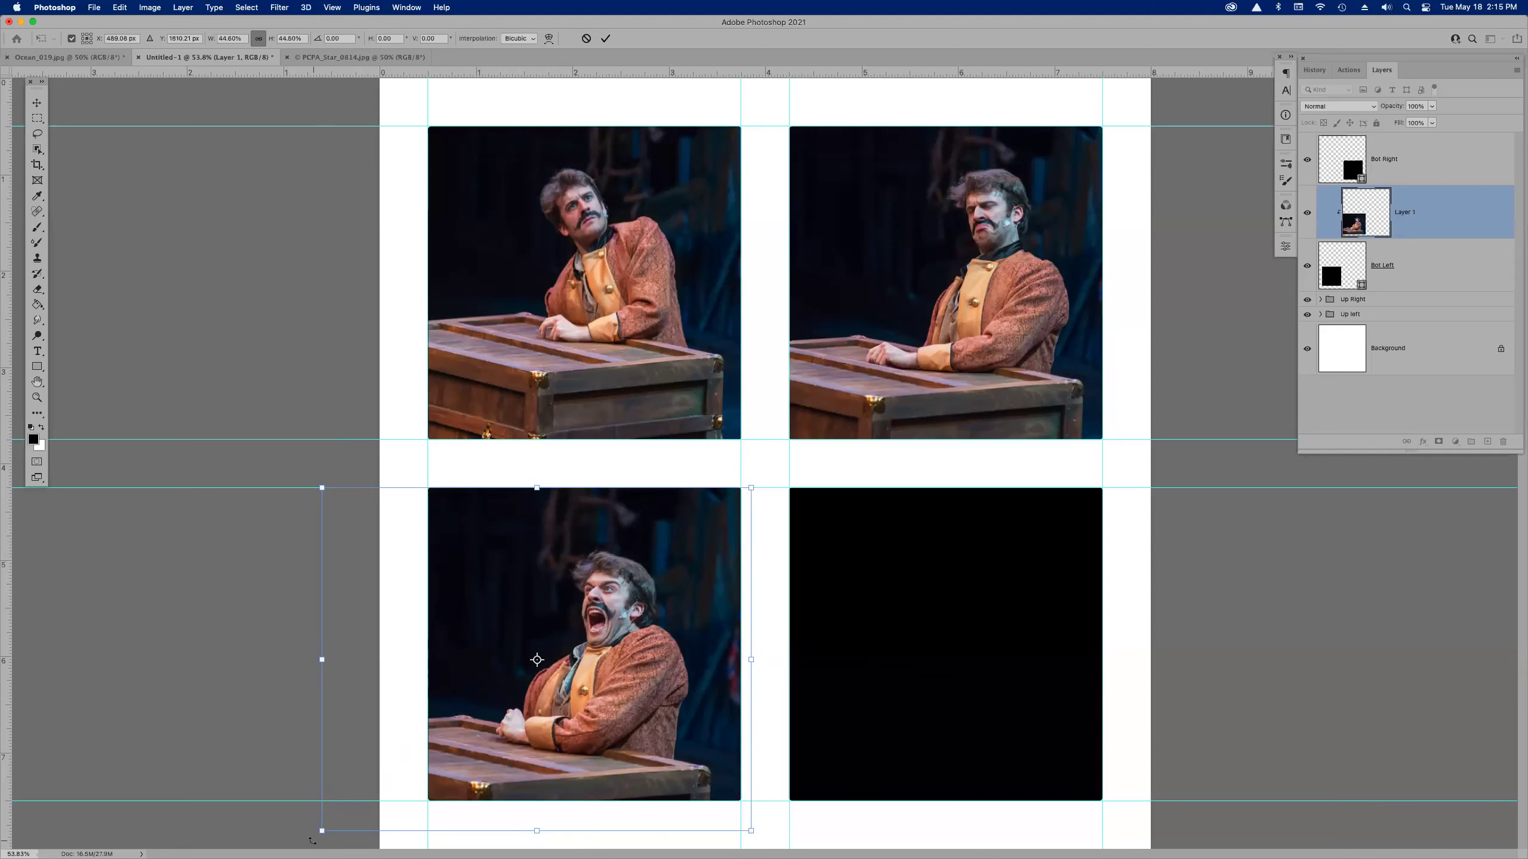
pyautogui.moveTo(320, 833); pyautogui.dragTo(332, 825)
pyautogui.moveTo(488, 749); pyautogui.dragTo(492, 748)
pyautogui.hotkey('shift', 'Up')
pyautogui.hotkey('shift', 'Up')
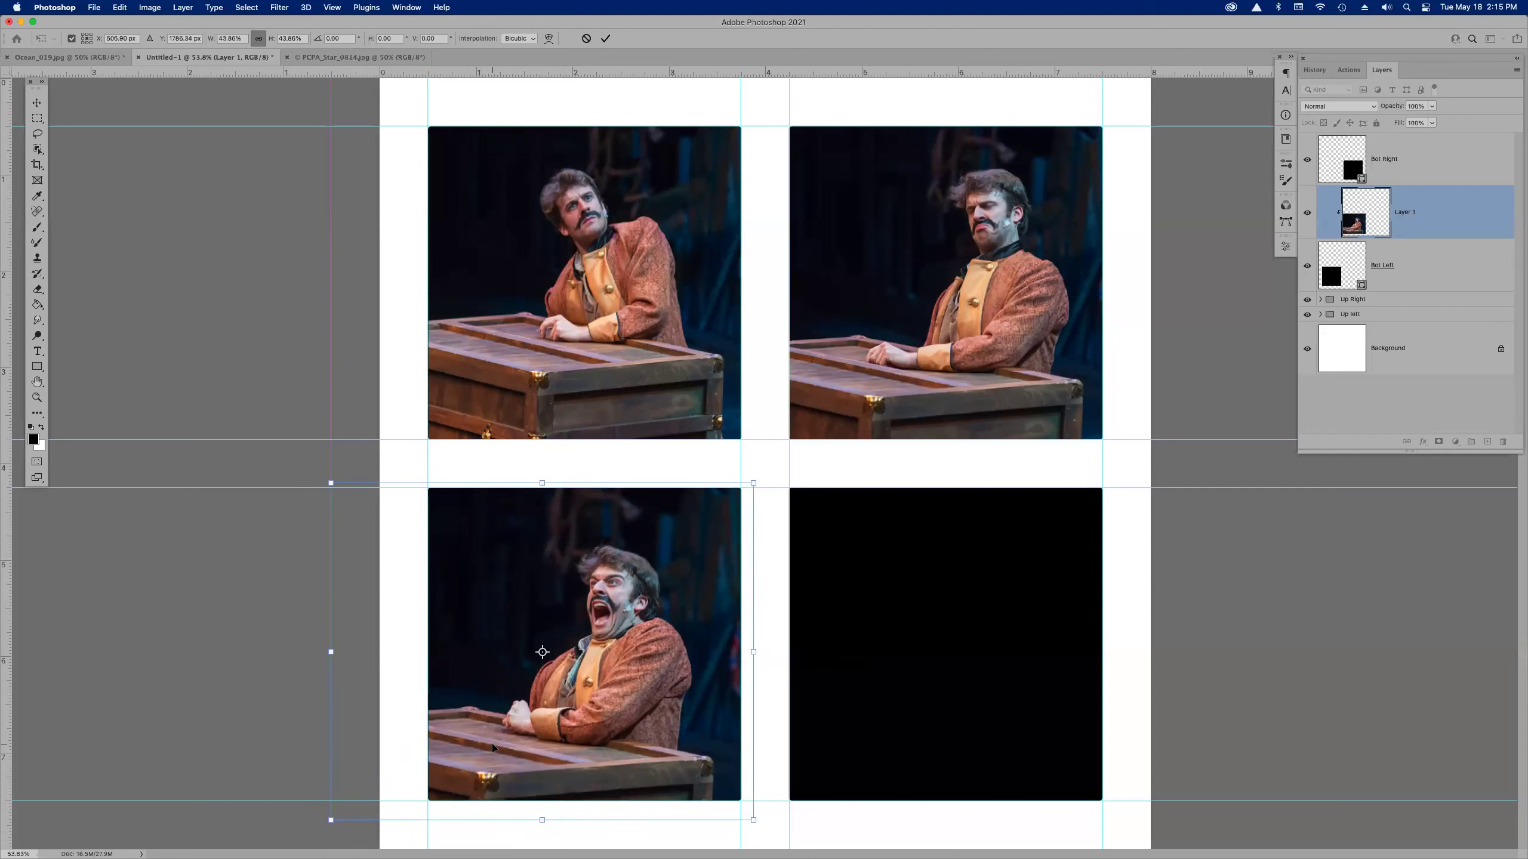
pyautogui.press('Return')
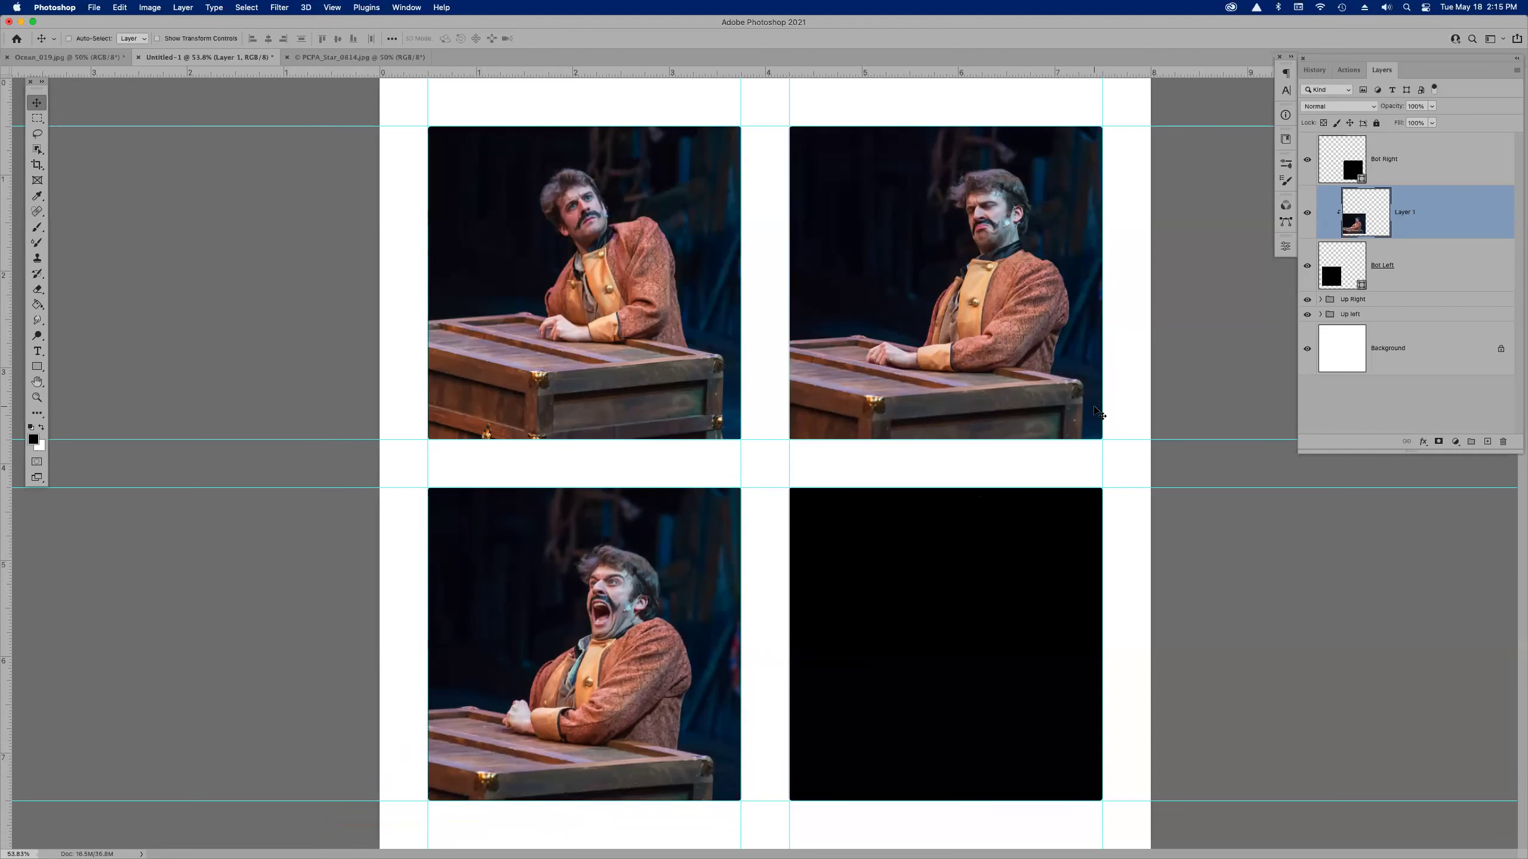
# - Release and reapply the photo's clipping, group it with the Bot Left square, and name the group "Low Left"
pyautogui.keyDown('alt'); pyautogui.click(1430, 236); pyautogui.keyUp('alt')
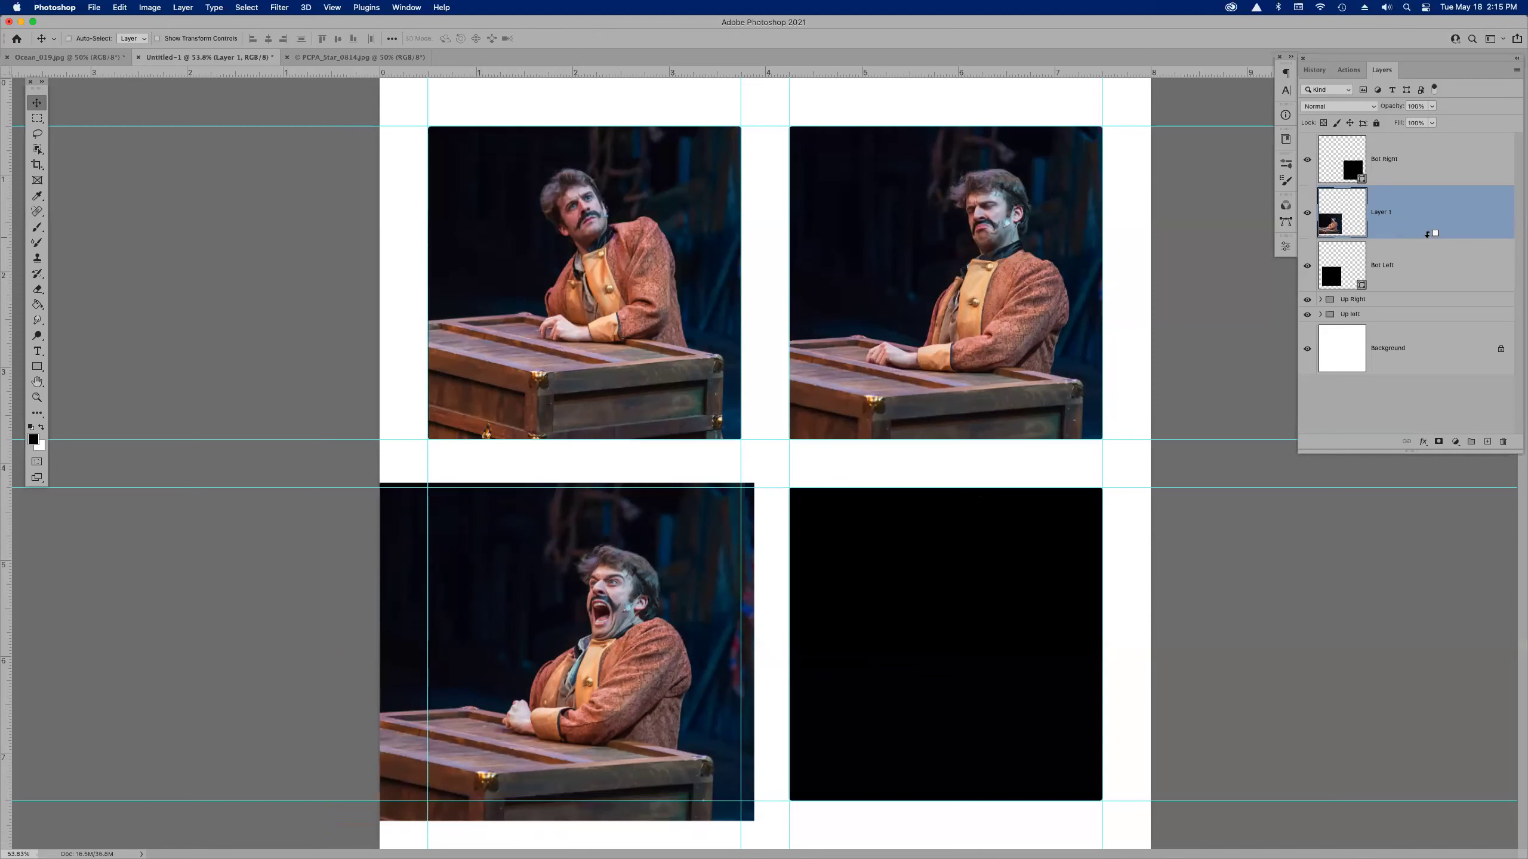
pyautogui.keyDown('alt'); pyautogui.click(1430, 234); pyautogui.keyUp('alt')
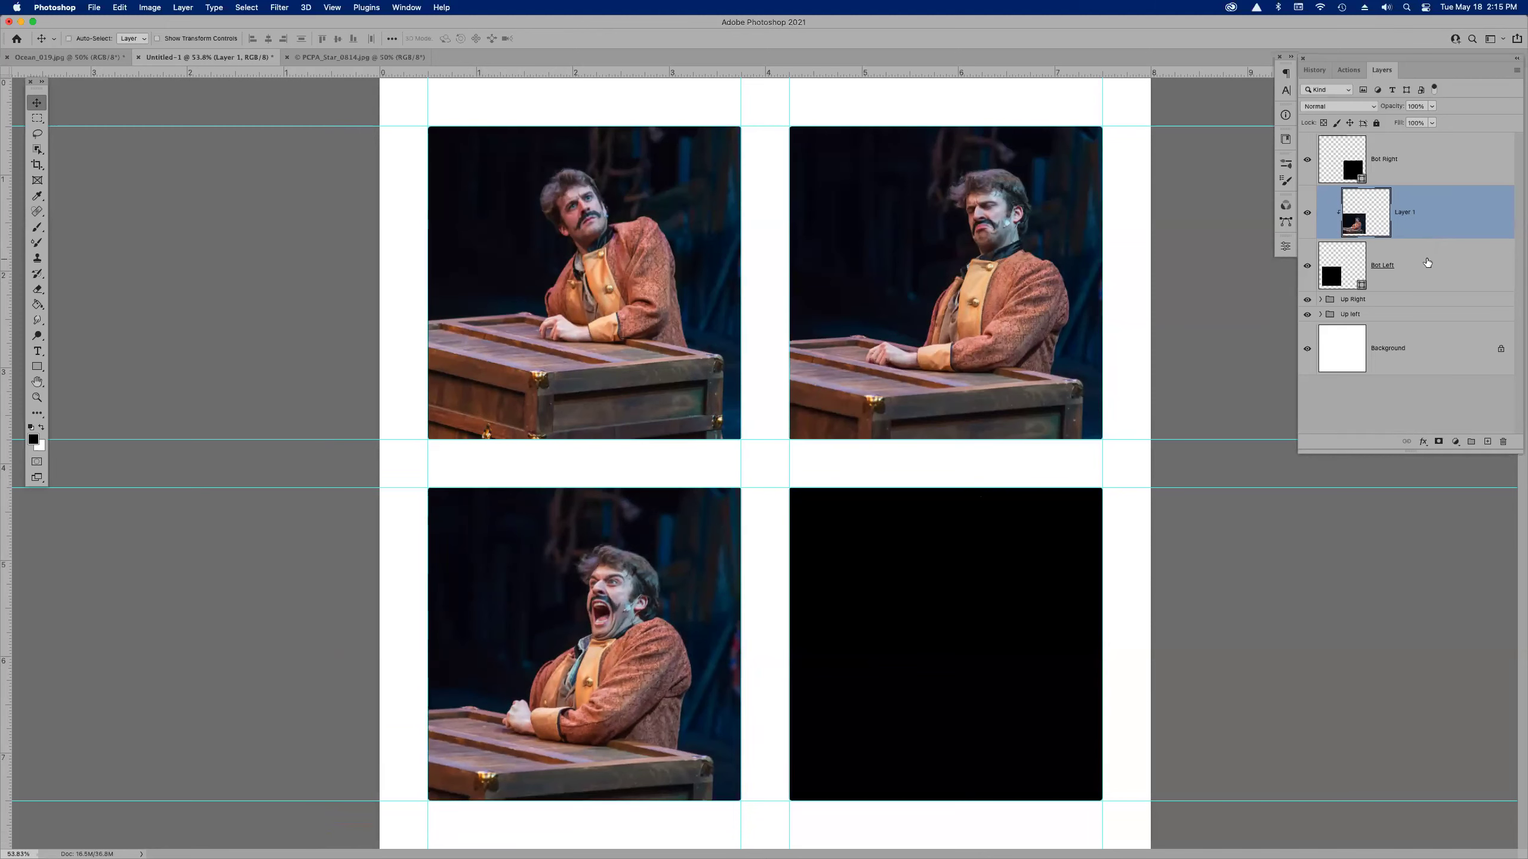
pyautogui.keyDown('shift'); pyautogui.click(1428, 266); pyautogui.keyUp('shift')
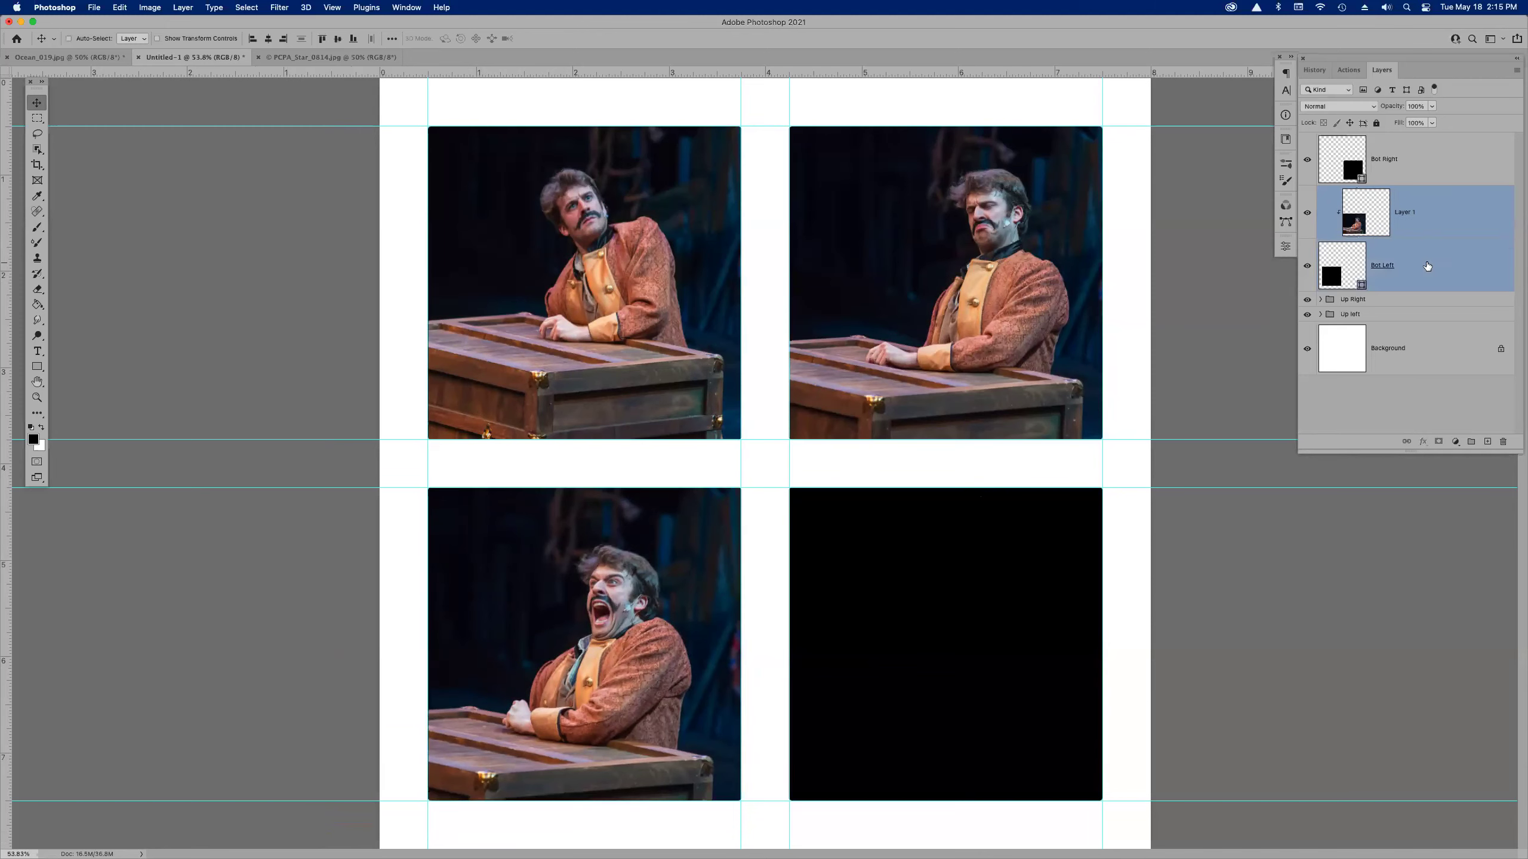
pyautogui.press('super+g')
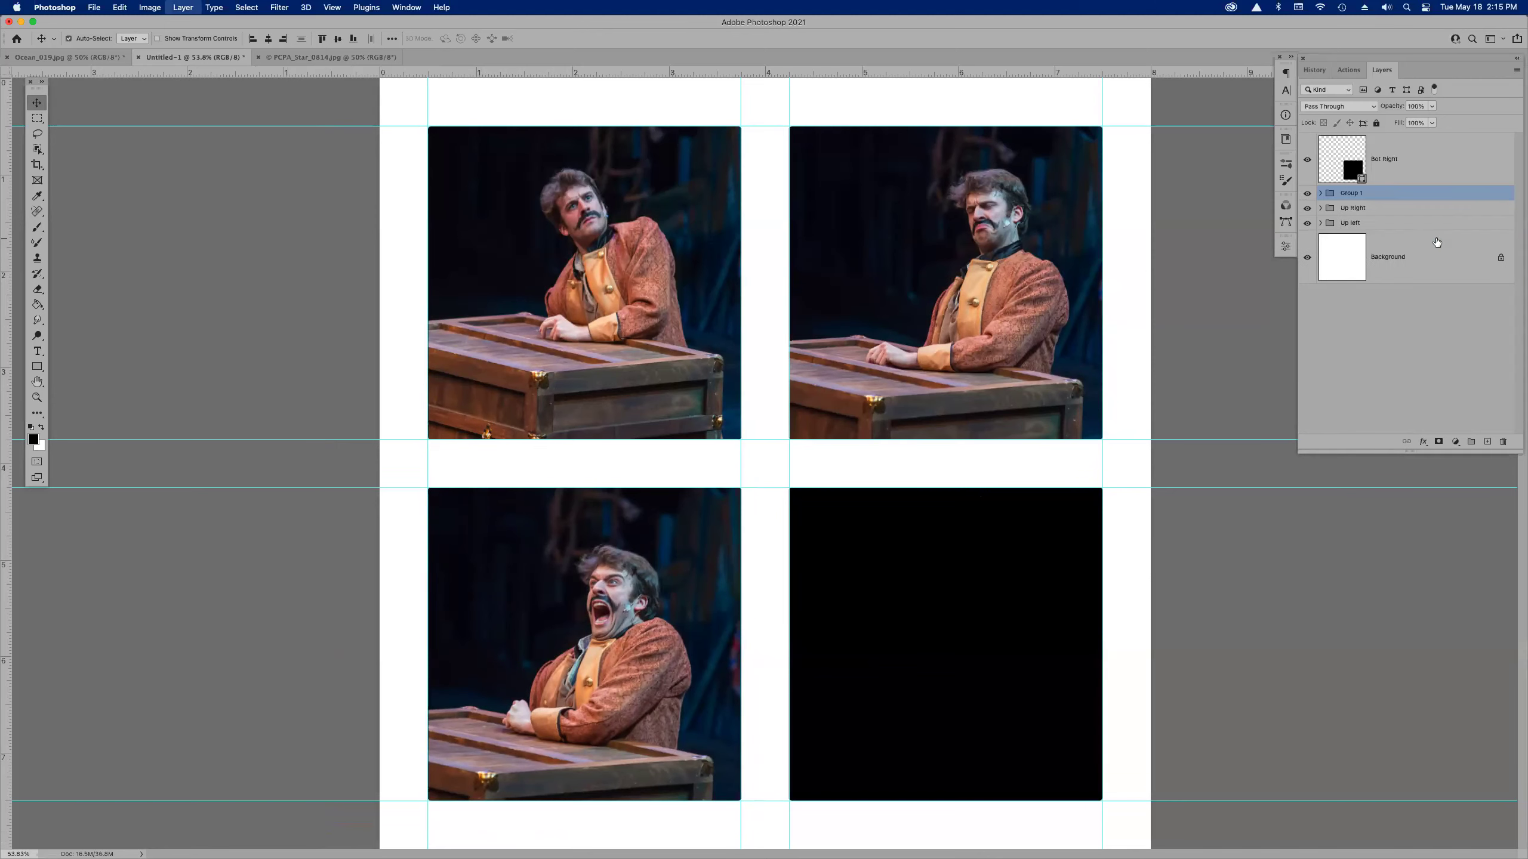
pyautogui.doubleClick(1359, 194)
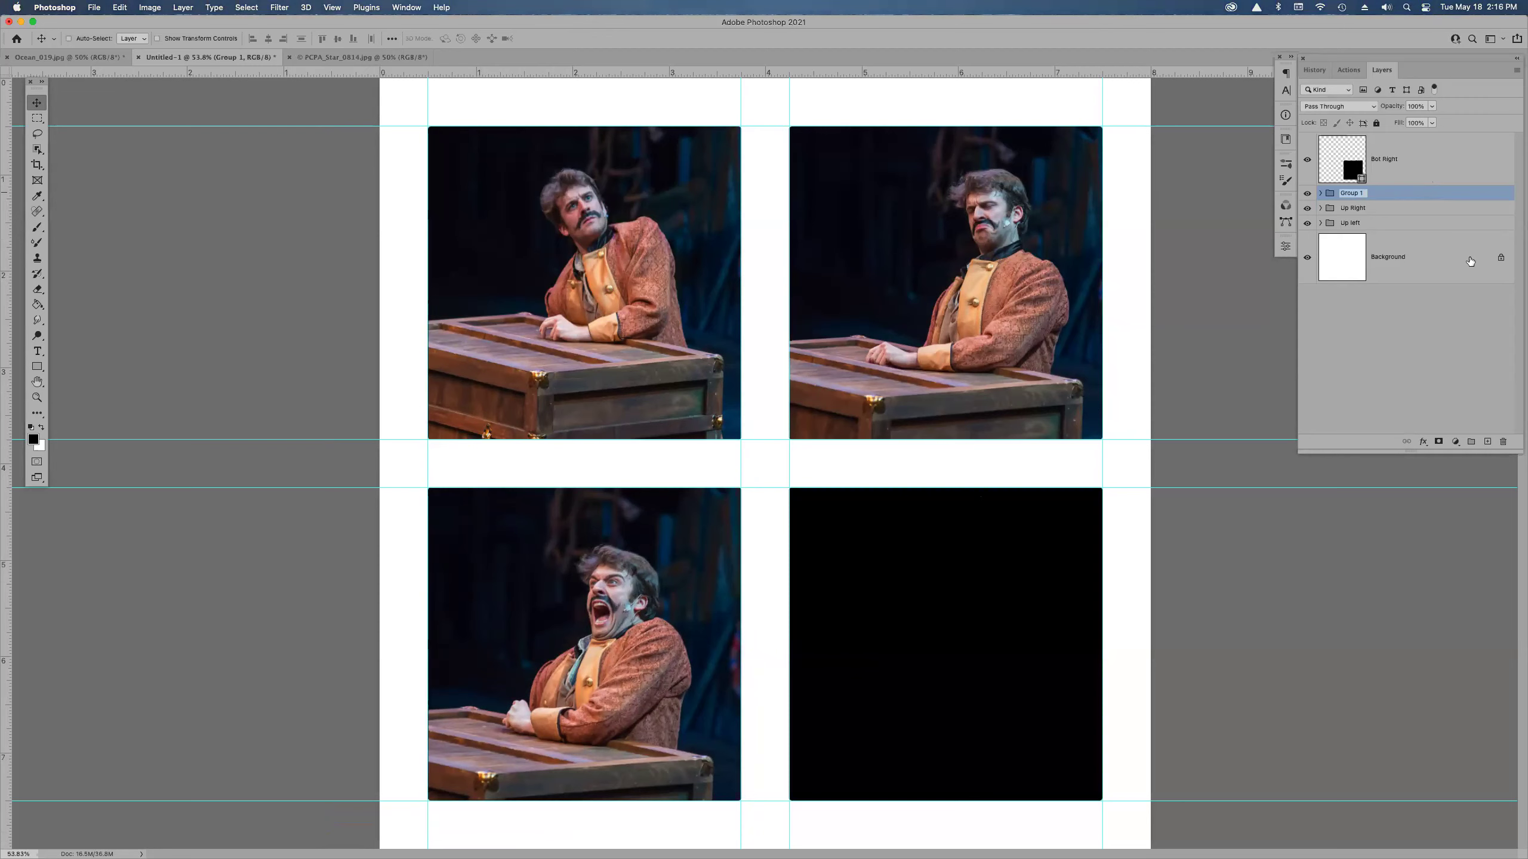
pyautogui.write('Low Left')
pyautogui.press('Return')
# - Select the Bot Right layer, switch to Adobe Bridge, and open PCPA_Star_0817.jpg in Photoshop
pyautogui.click(1463, 166)
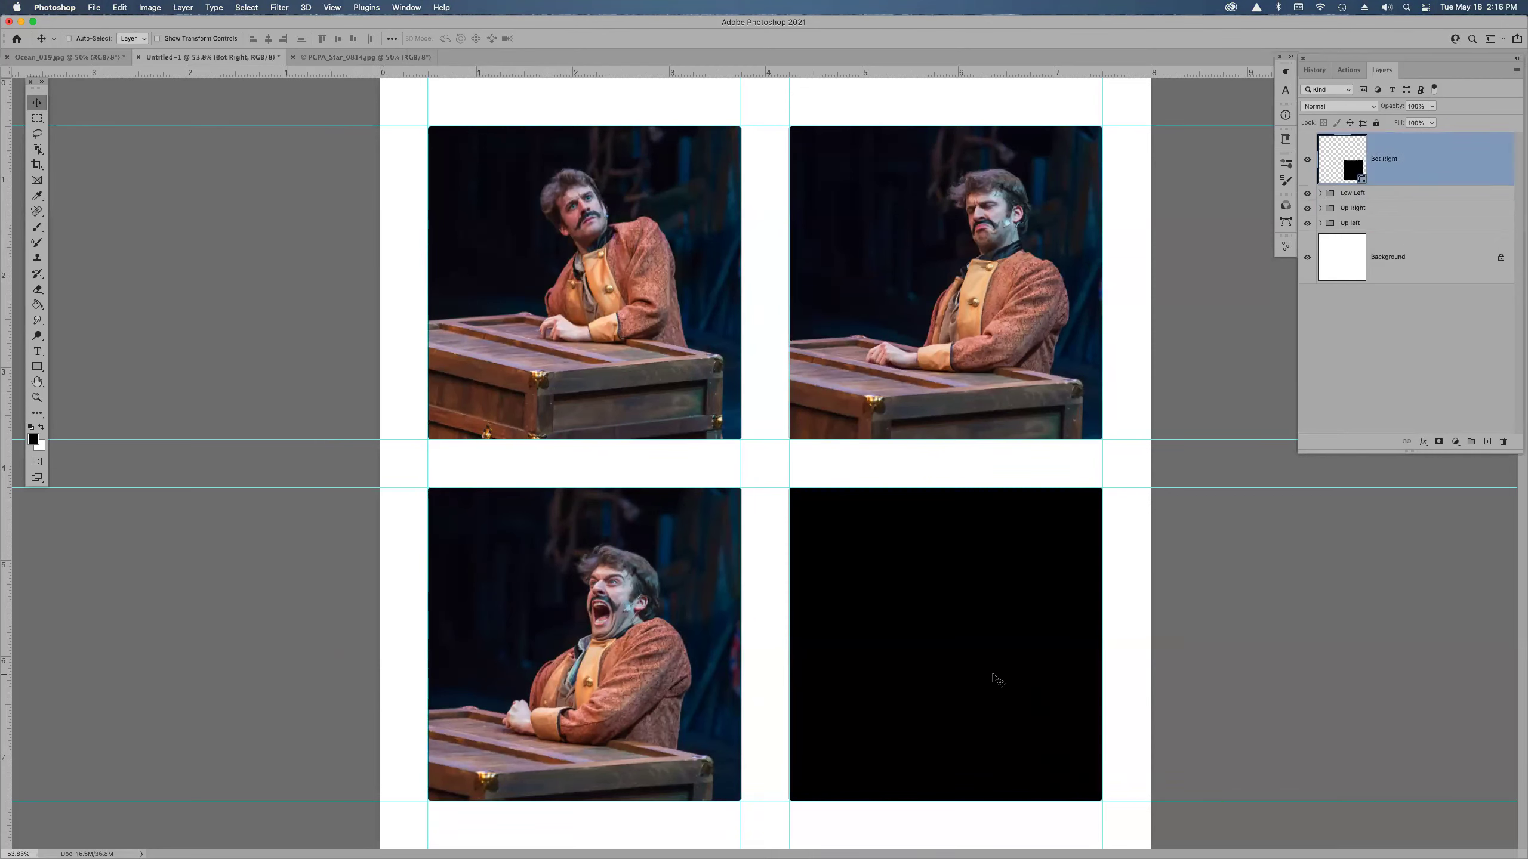
pyautogui.click(941, 672)
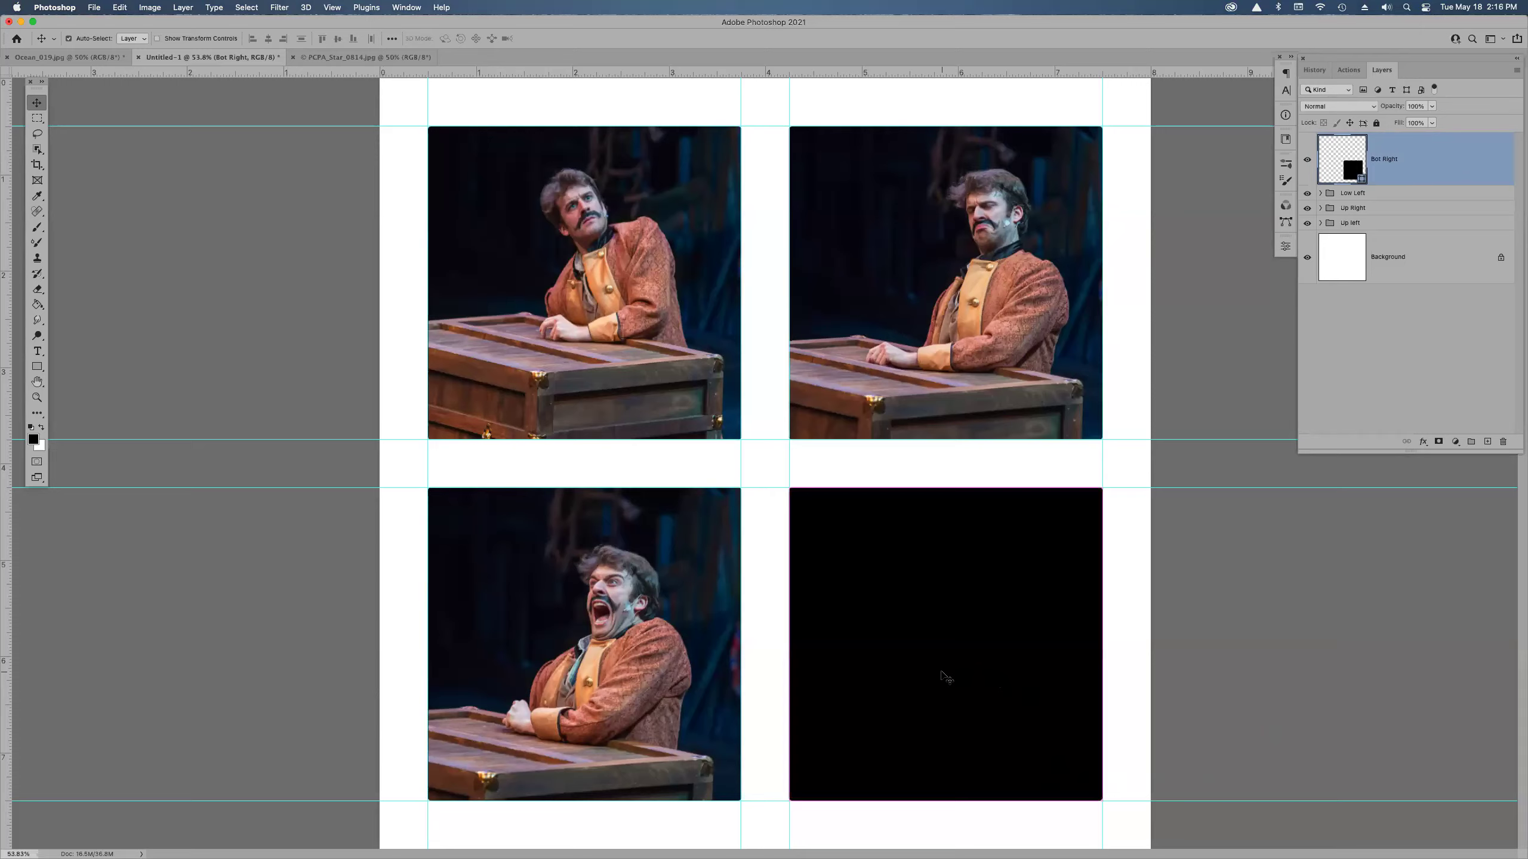
pyautogui.press('super+Tab')
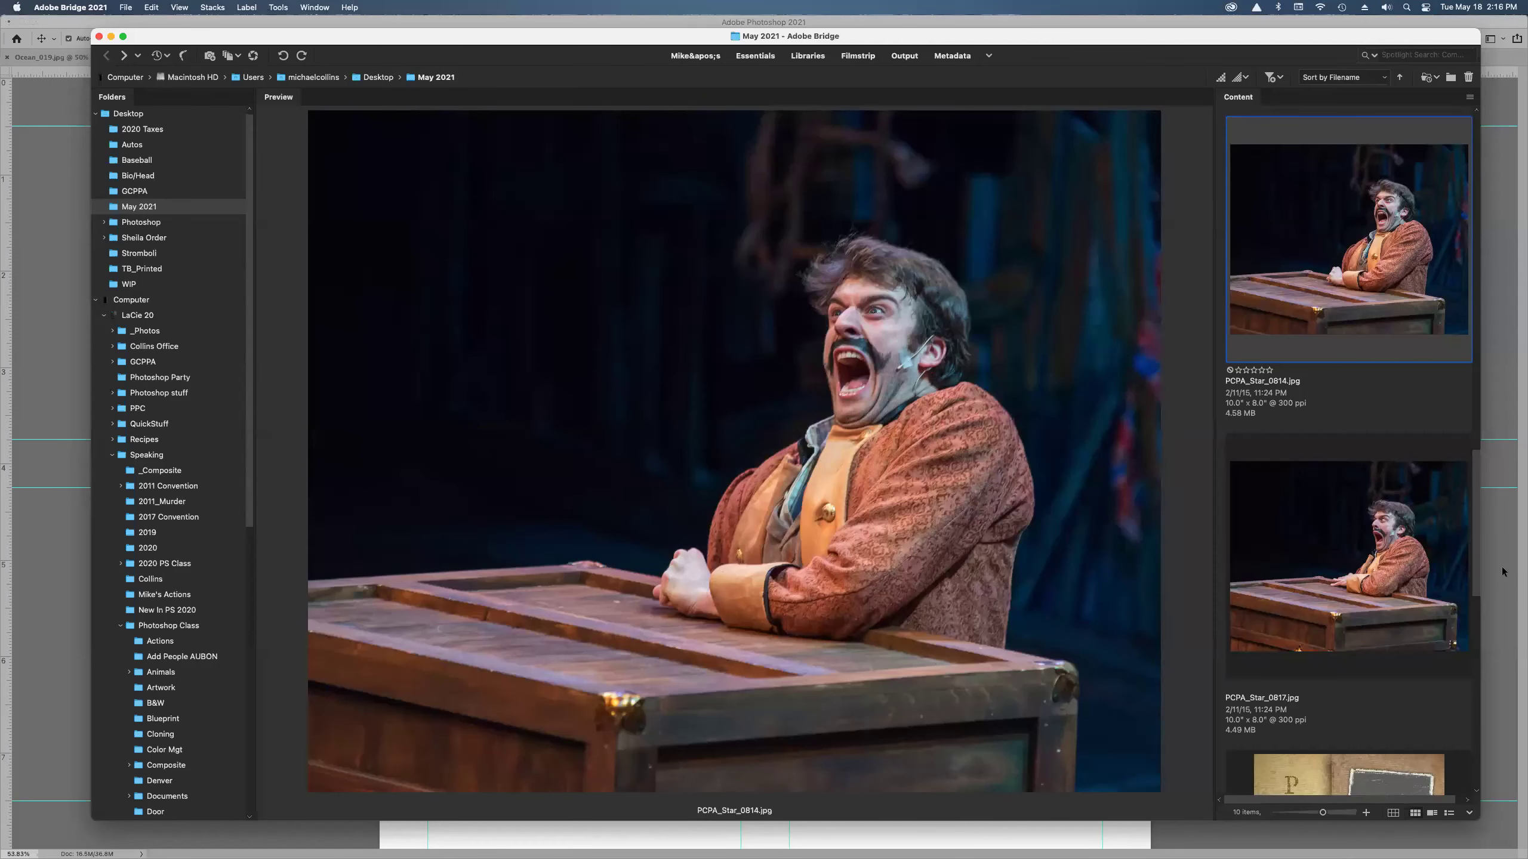
pyautogui.doubleClick(1361, 540)
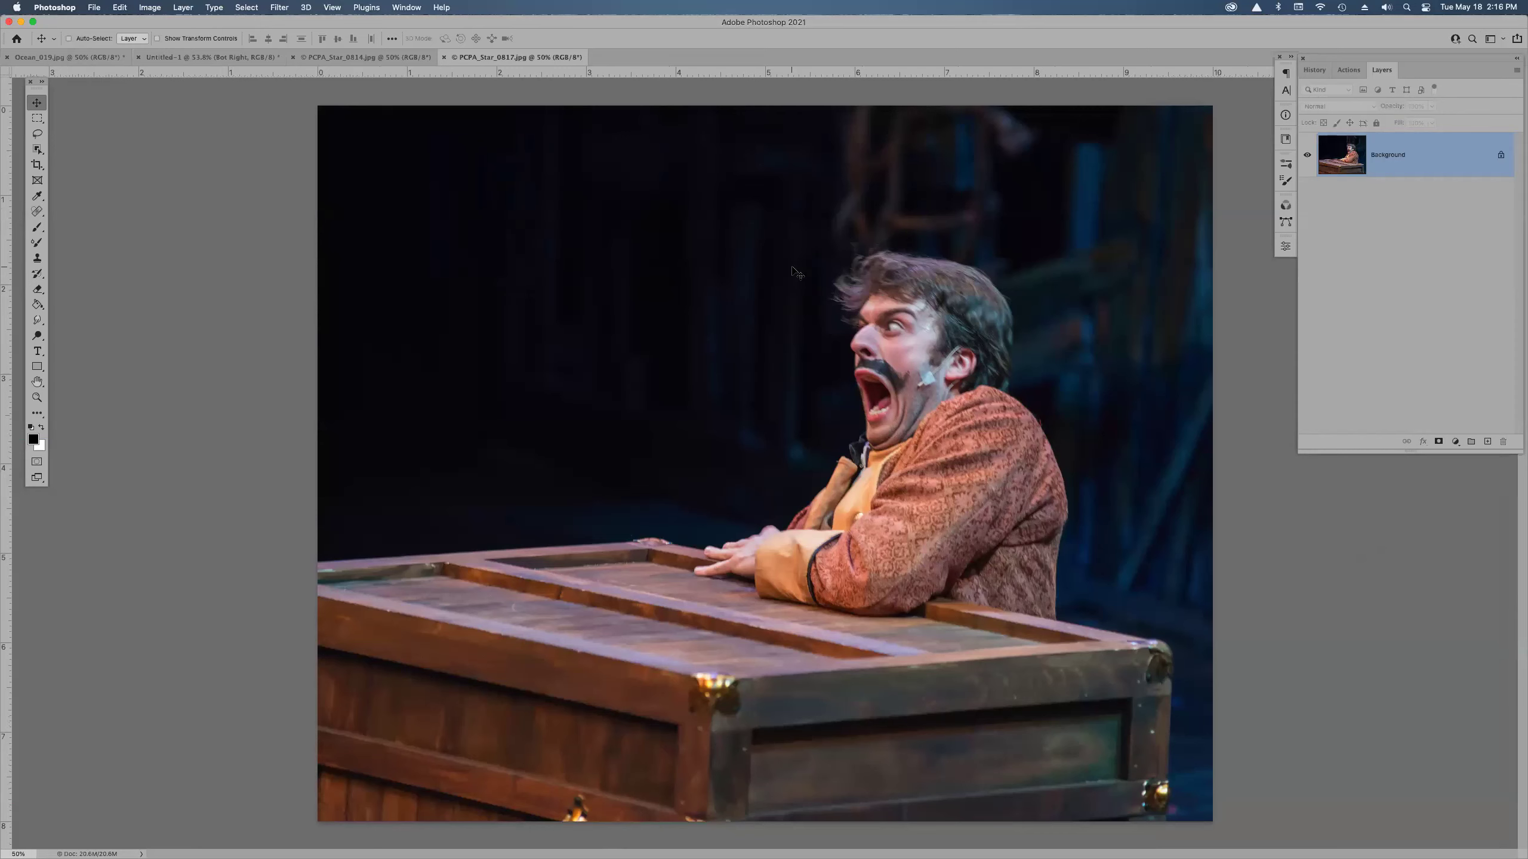
pyautogui.moveTo(671, 260); pyautogui.dragTo(615, 383)
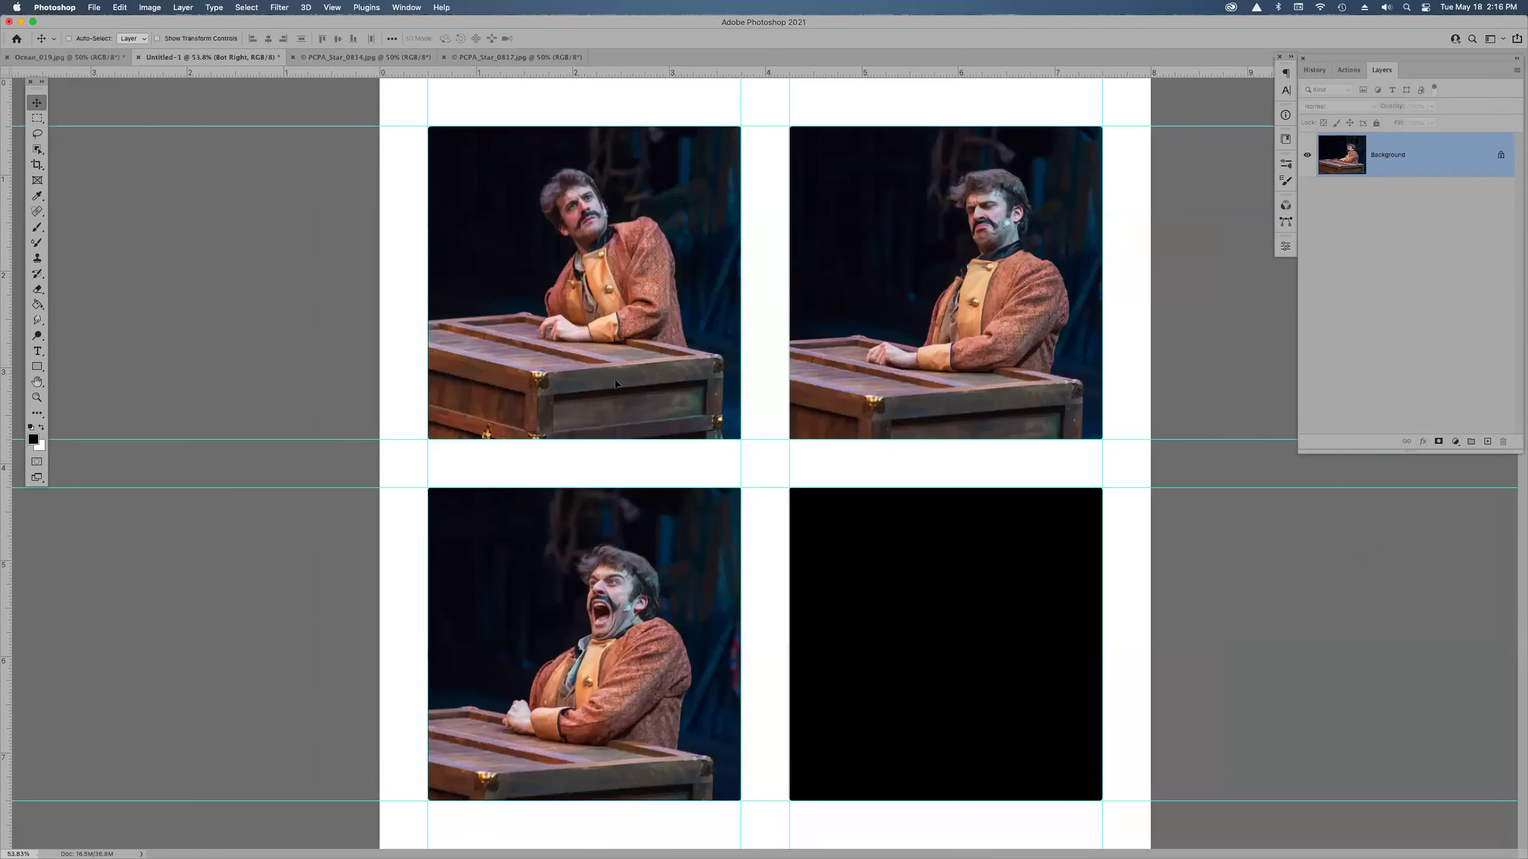
pyautogui.moveTo(912, 591); pyautogui.dragTo(913, 592)
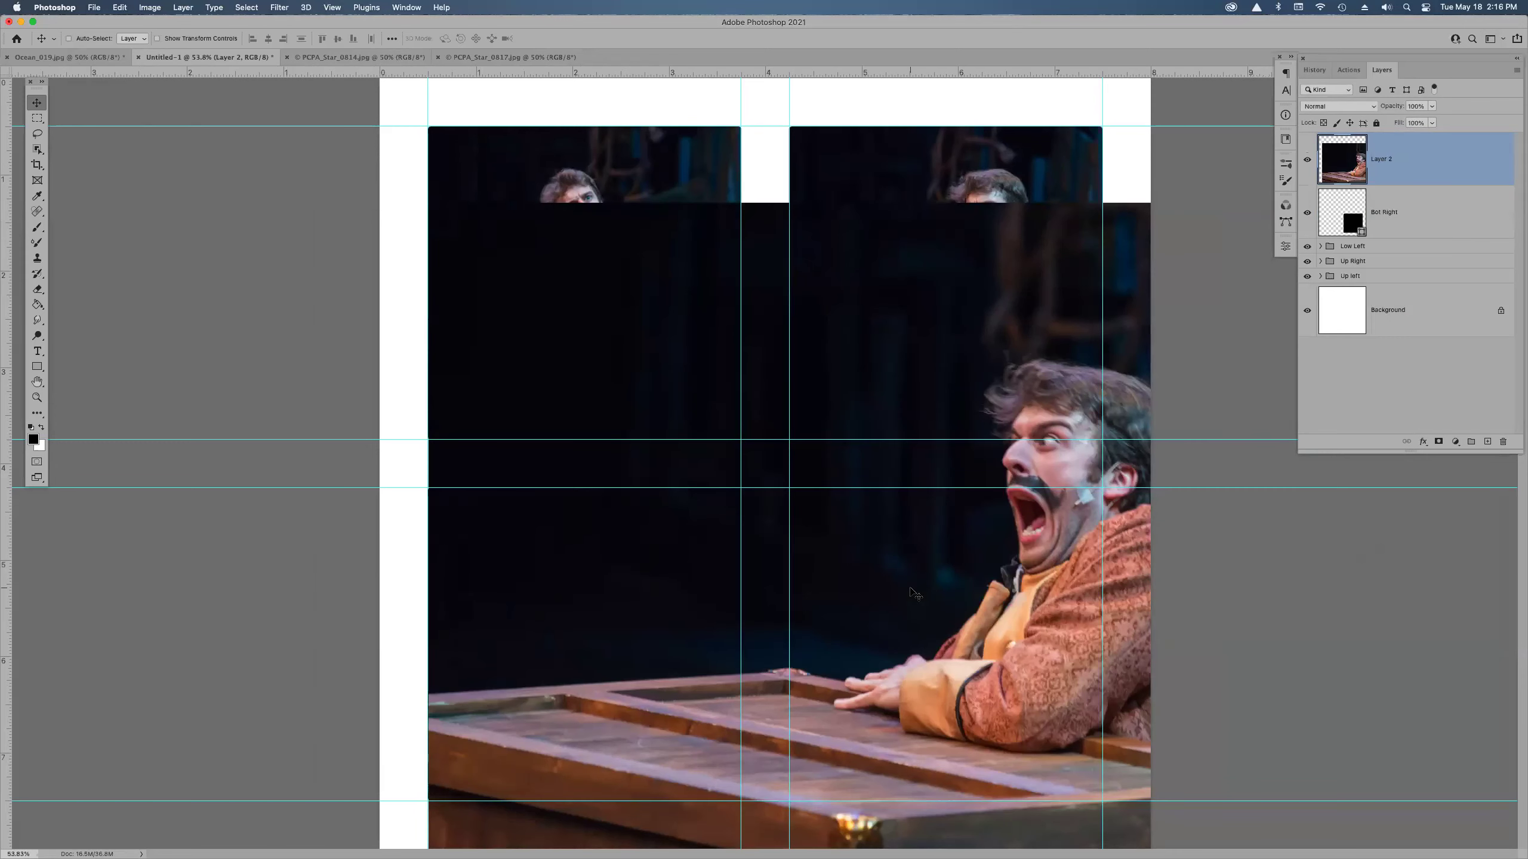
pyautogui.press('super+z')
pyautogui.click(543, 59)
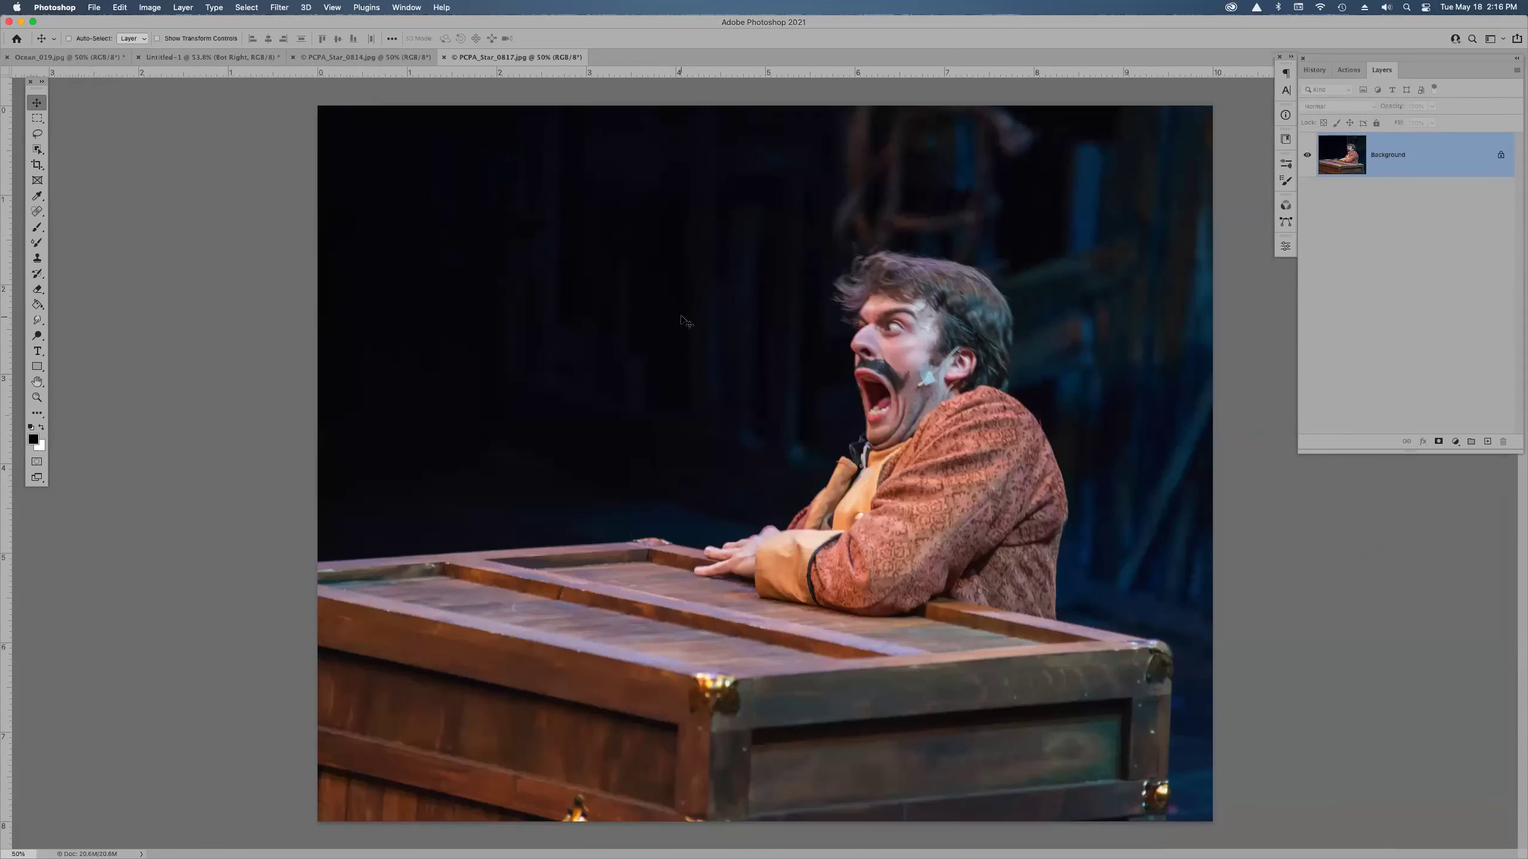
# - Copy the PCPA_Star_0817 photo centered into the Untitled-1 layout and clip it to the Bot Right layer
pyautogui.click(227, 58)
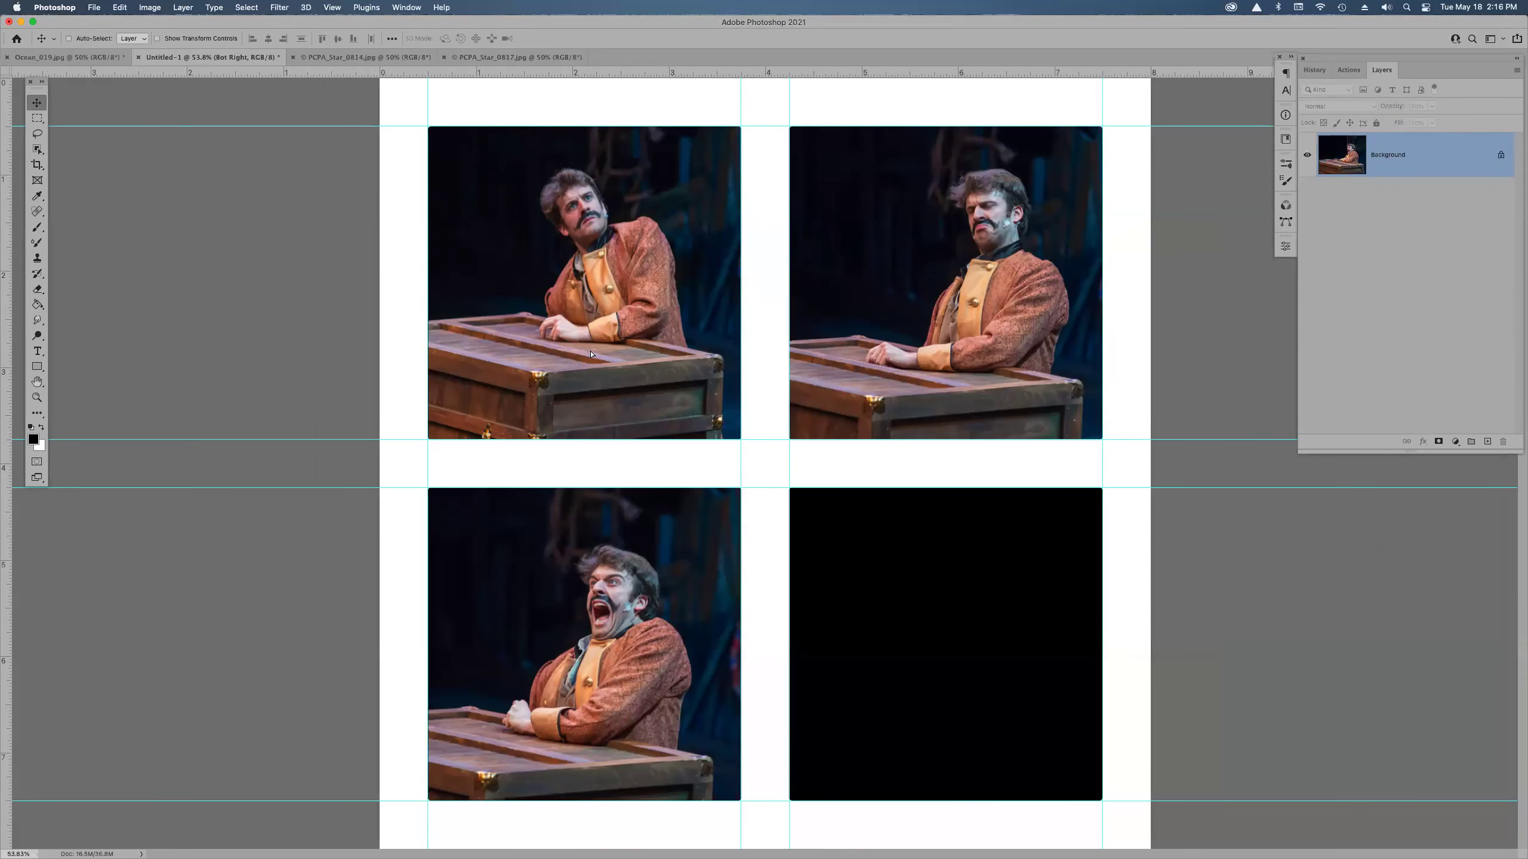
pyautogui.press('super+v')
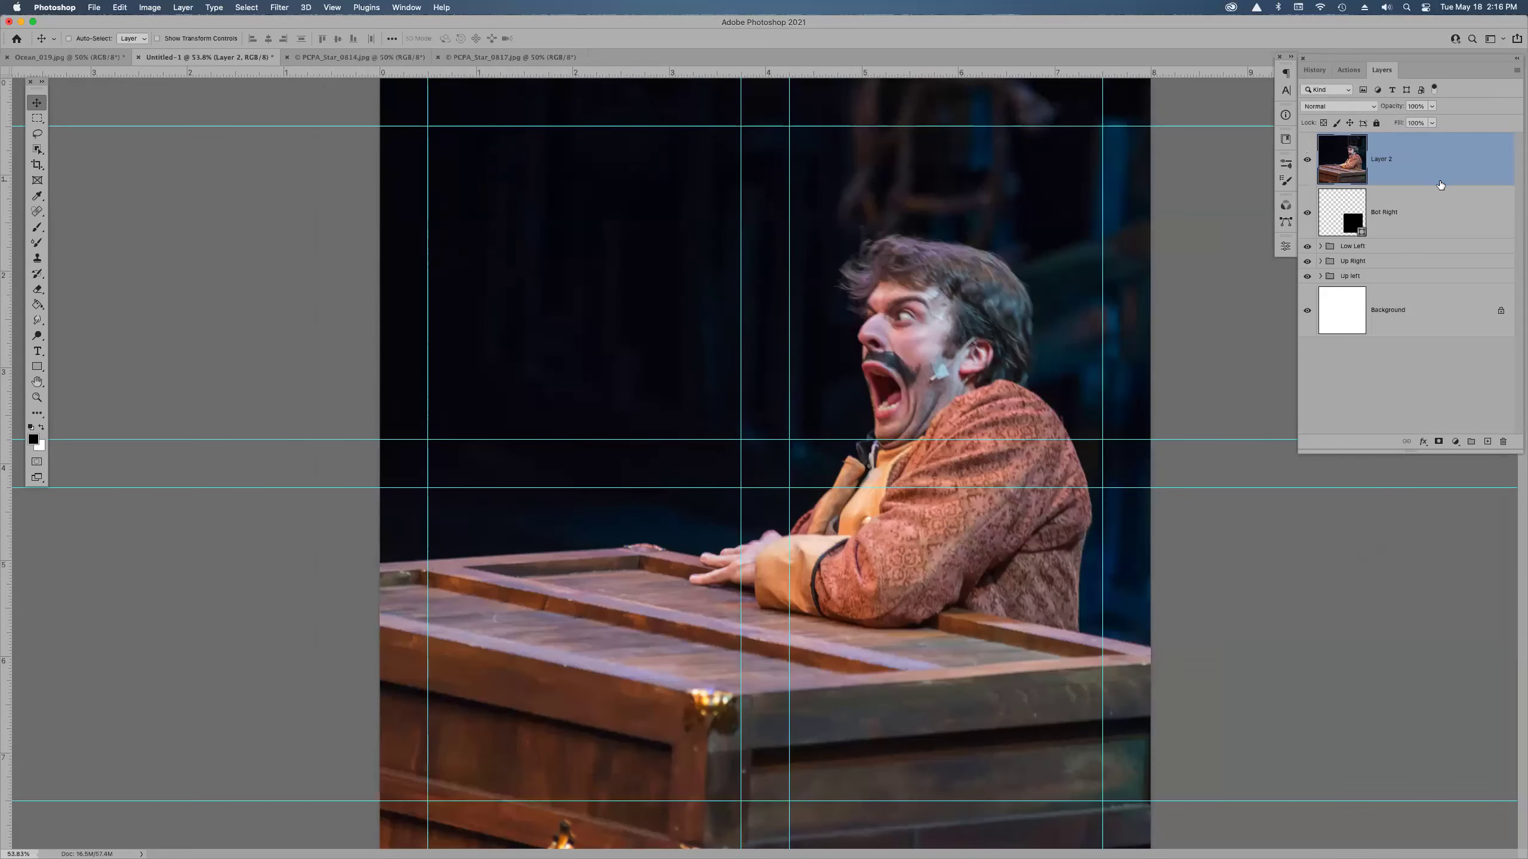
pyautogui.keyDown('alt'); pyautogui.click(1440, 181); pyautogui.keyUp('alt')
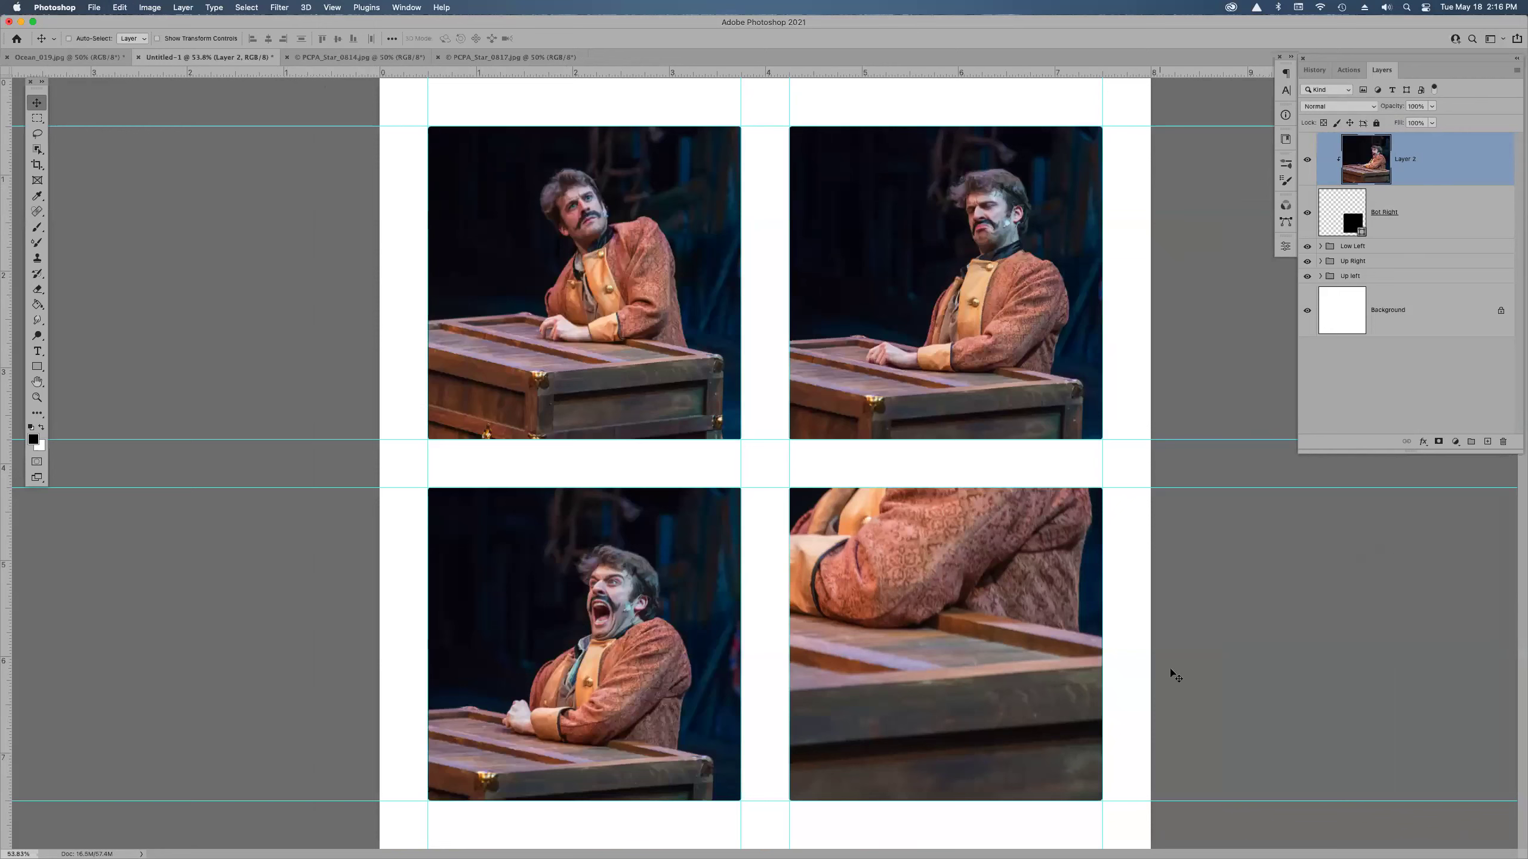
# - Scale down the PCPA_Star_0817 photo and position it so the man and trunk fill the lower-right square
pyautogui.press('super+t')
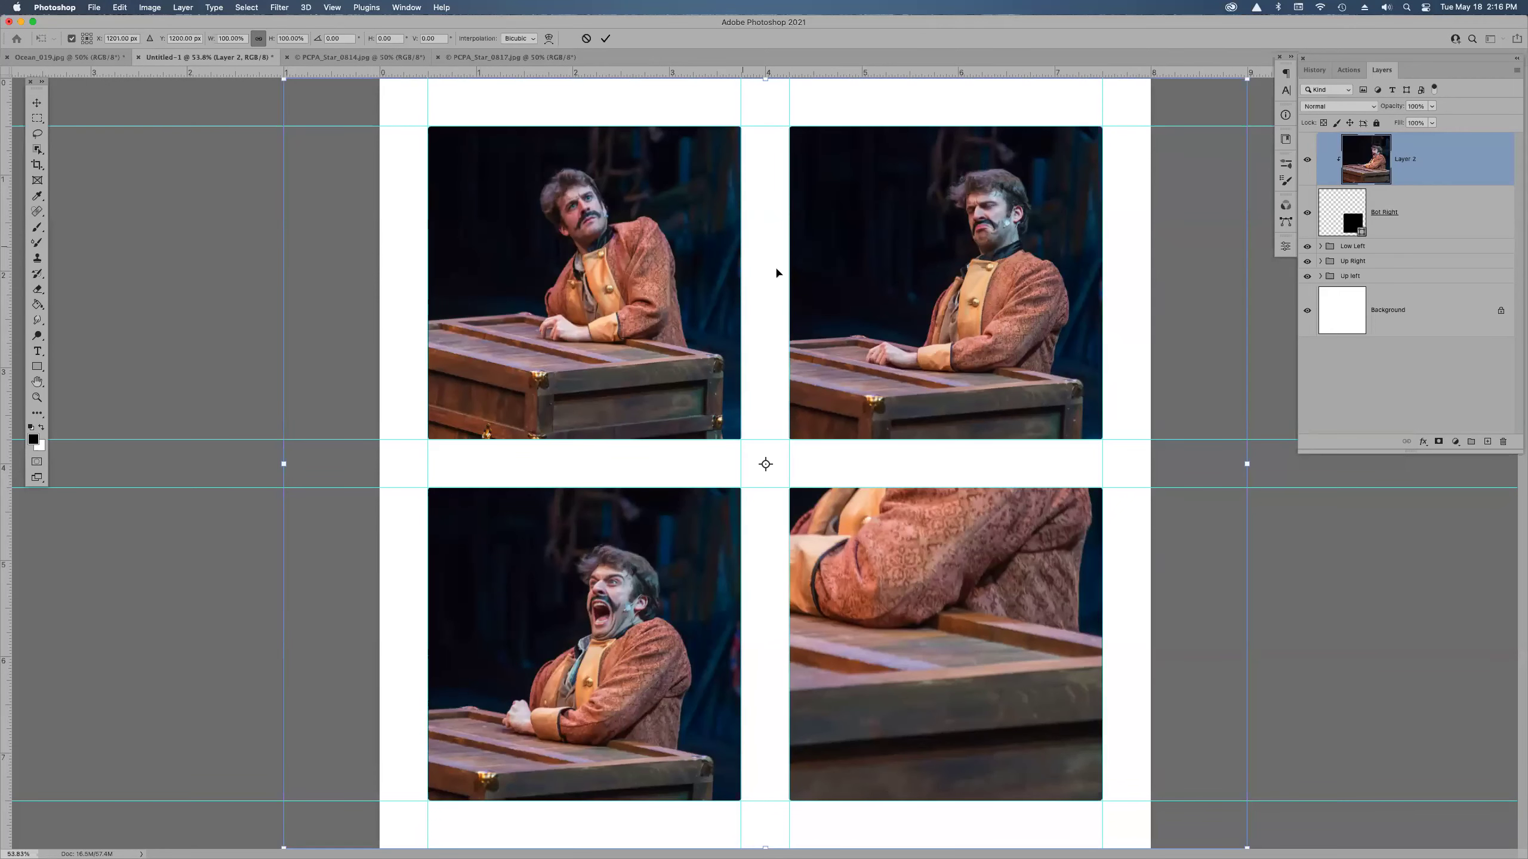
pyautogui.moveTo(286, 78); pyautogui.dragTo(380, 69)
pyautogui.press('super+minus')
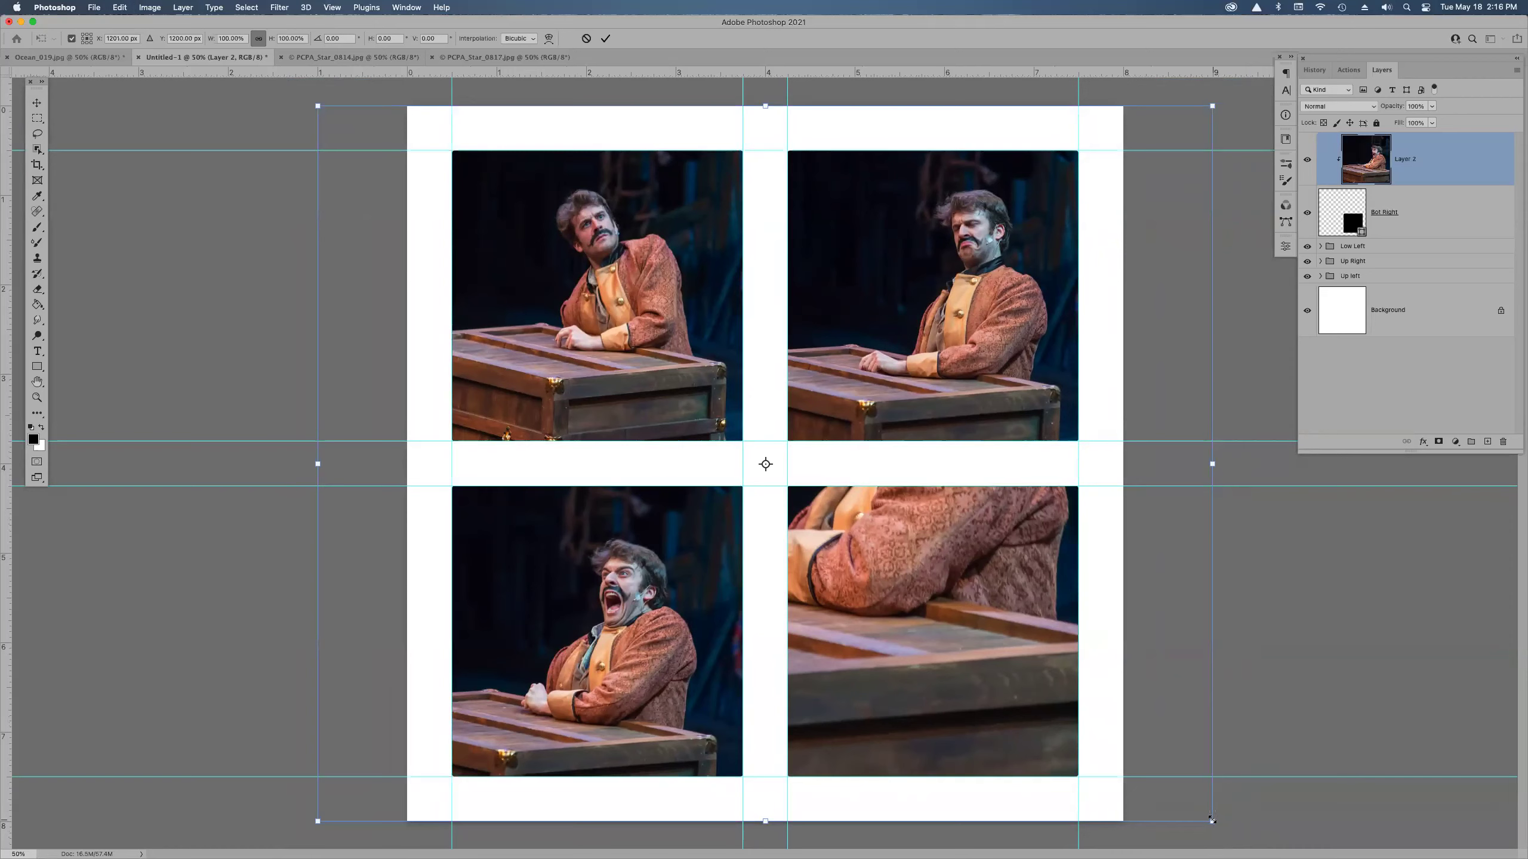
pyautogui.moveTo(1200, 810); pyautogui.dragTo(1128, 753)
pyautogui.moveTo(349, 129); pyautogui.dragTo(735, 501)
pyautogui.moveTo(864, 655); pyautogui.dragTo(861, 692)
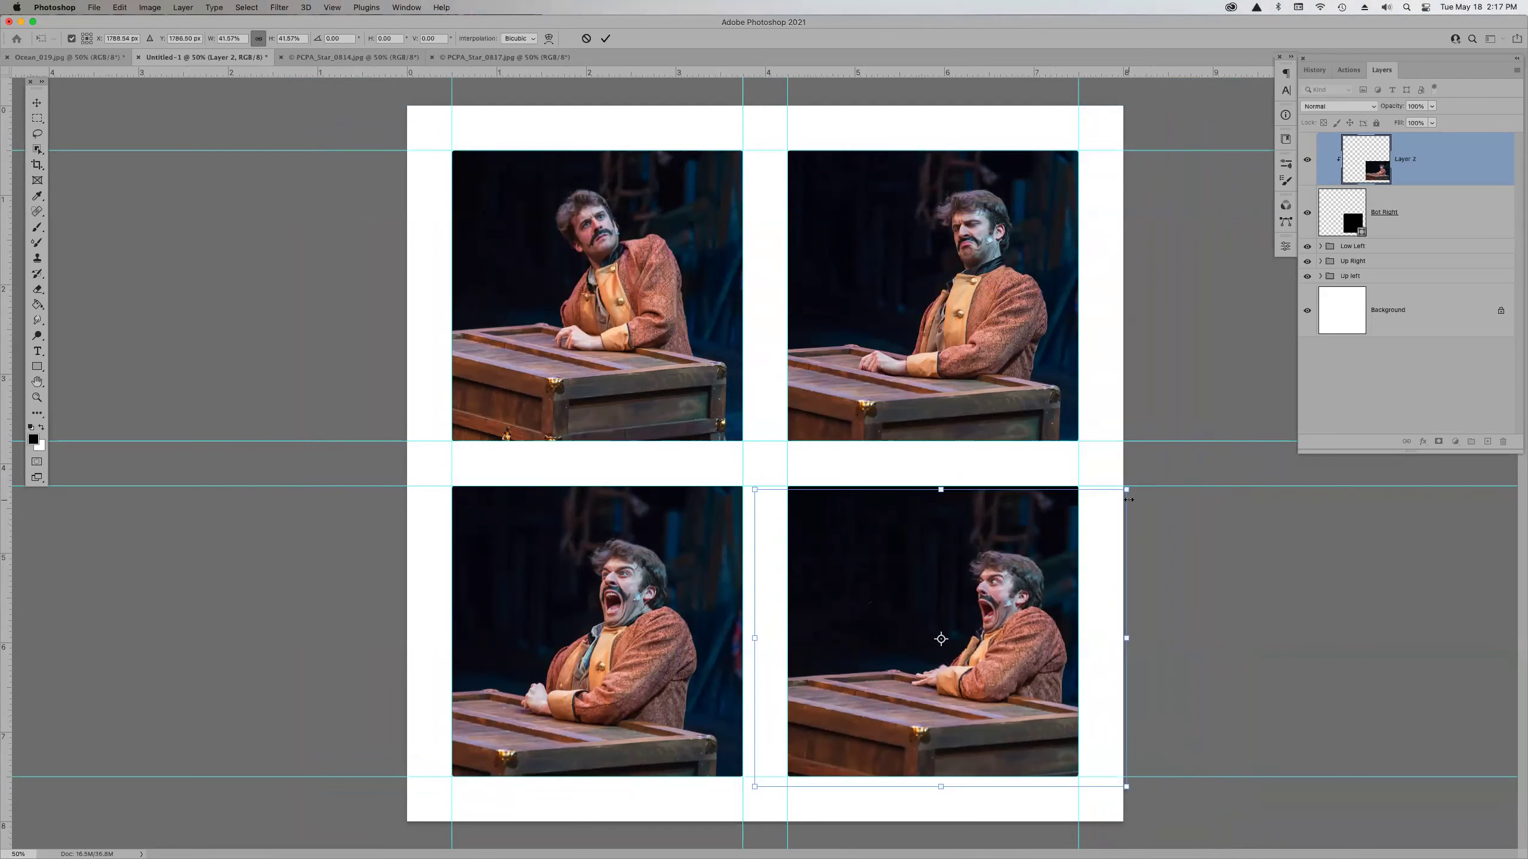
pyautogui.moveTo(1127, 491); pyautogui.dragTo(1136, 482)
pyautogui.moveTo(997, 600); pyautogui.dragTo(962, 586)
pyautogui.press('Return')
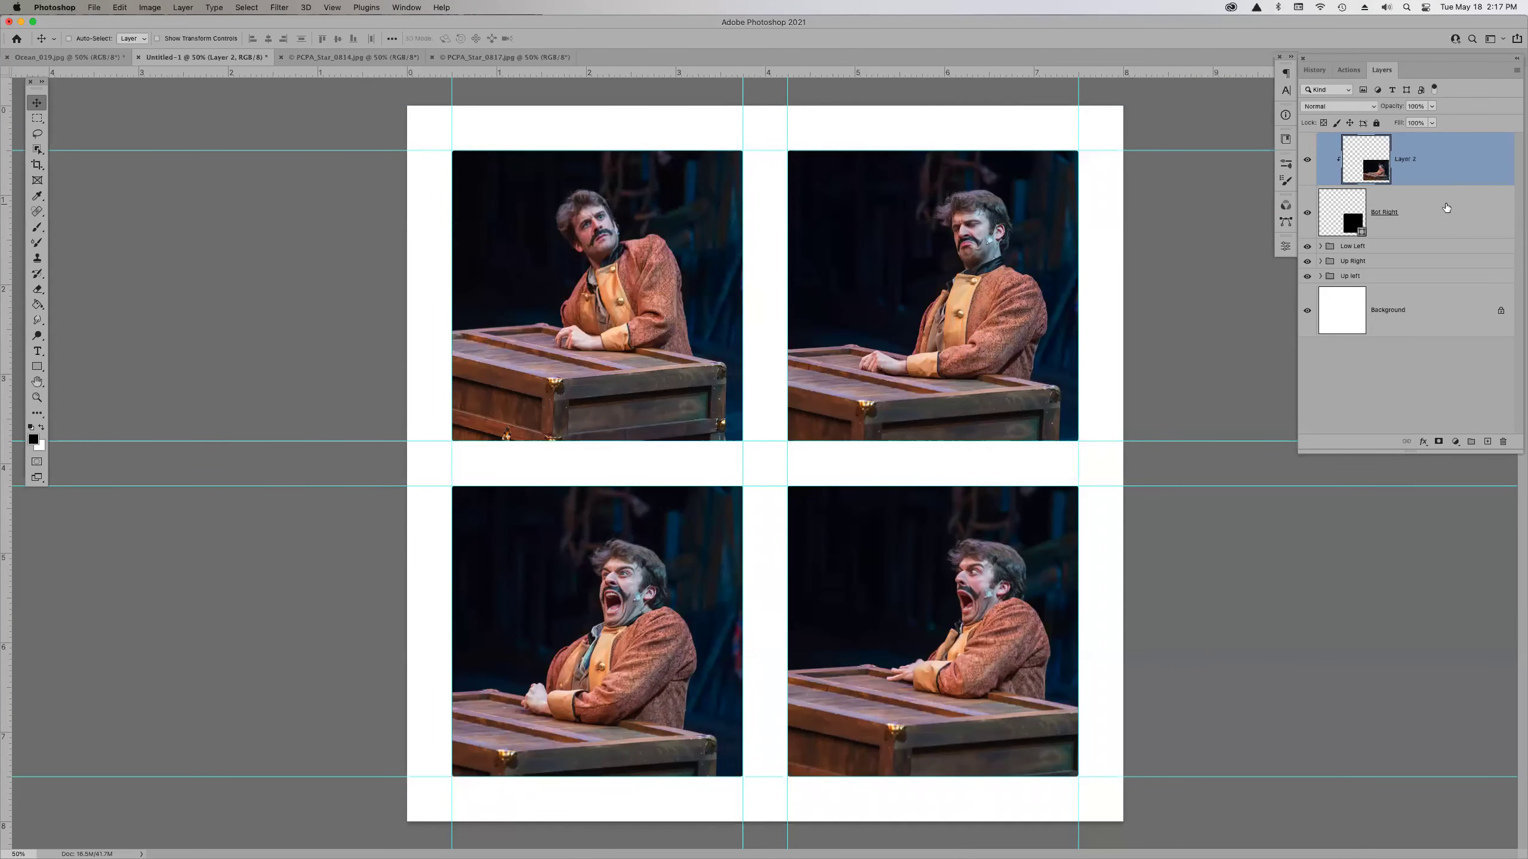
# - Group the PCPA_Star_0817 photo with its Bot Right square and name the group "Low right"
pyautogui.keyDown('shift'); pyautogui.click(1447, 209); pyautogui.keyUp('shift')
pyautogui.press('super+g')
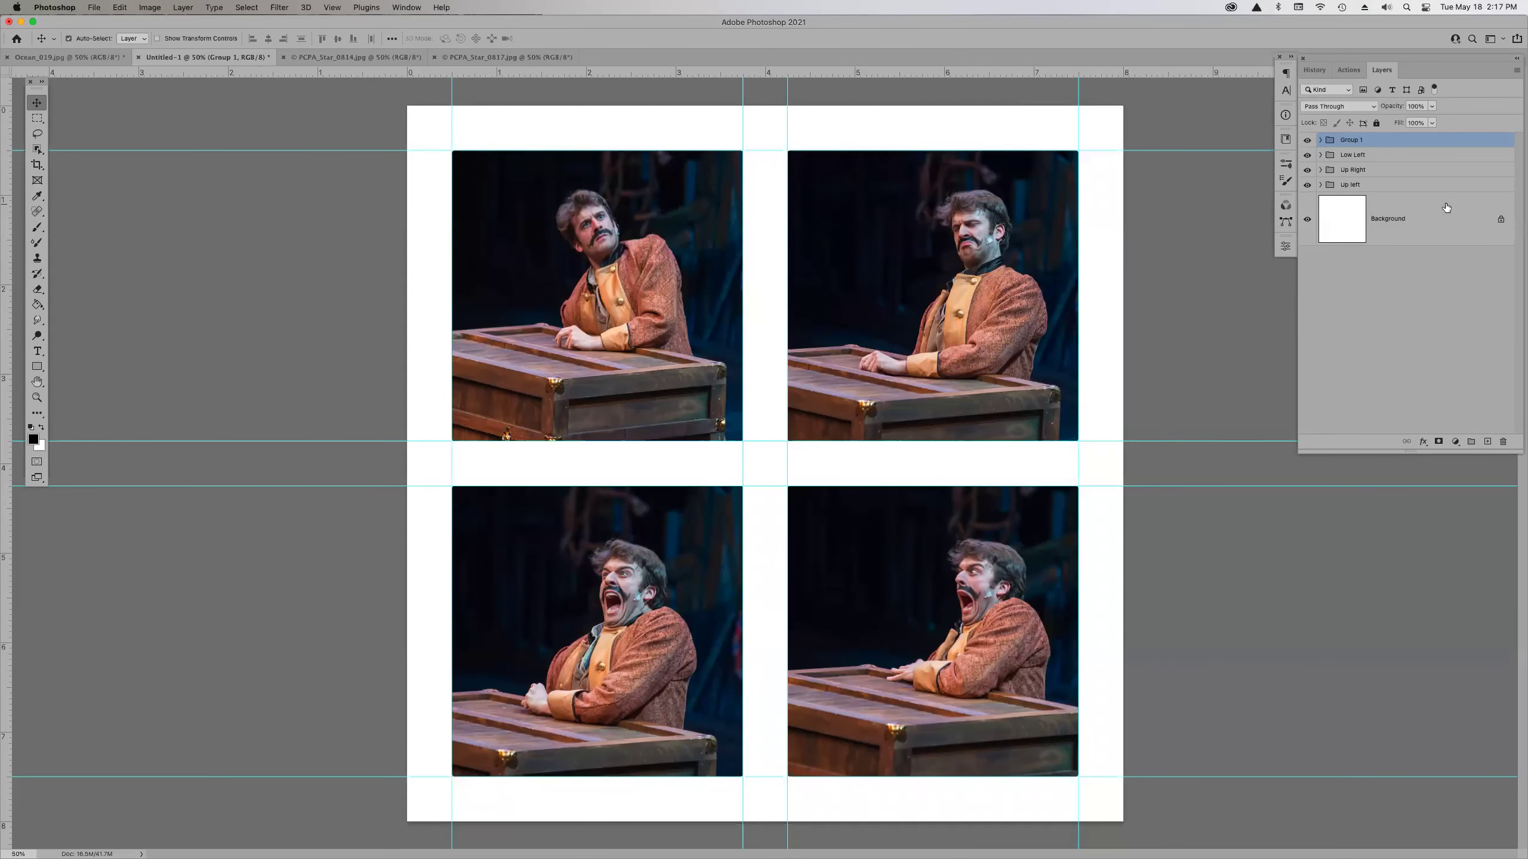
pyautogui.doubleClick(1351, 139)
pyautogui.write('Low right')
pyautogui.press('Return')
# - Combine the four position groups into one parent group named "Pirate"
pyautogui.keyDown('shift'); pyautogui.click(1413, 190); pyautogui.keyUp('shift')
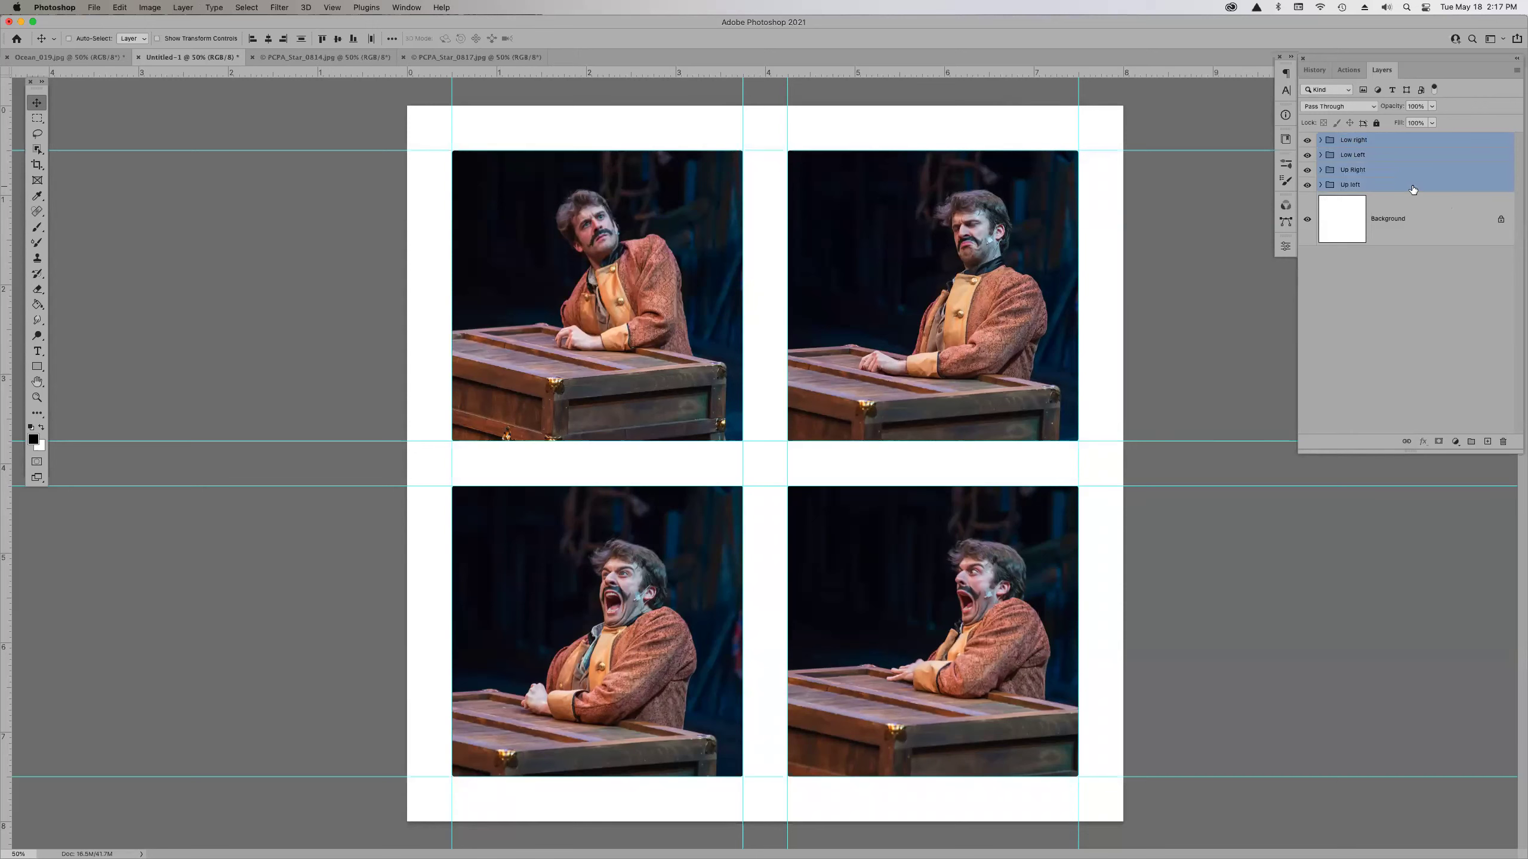
pyautogui.press('super+g')
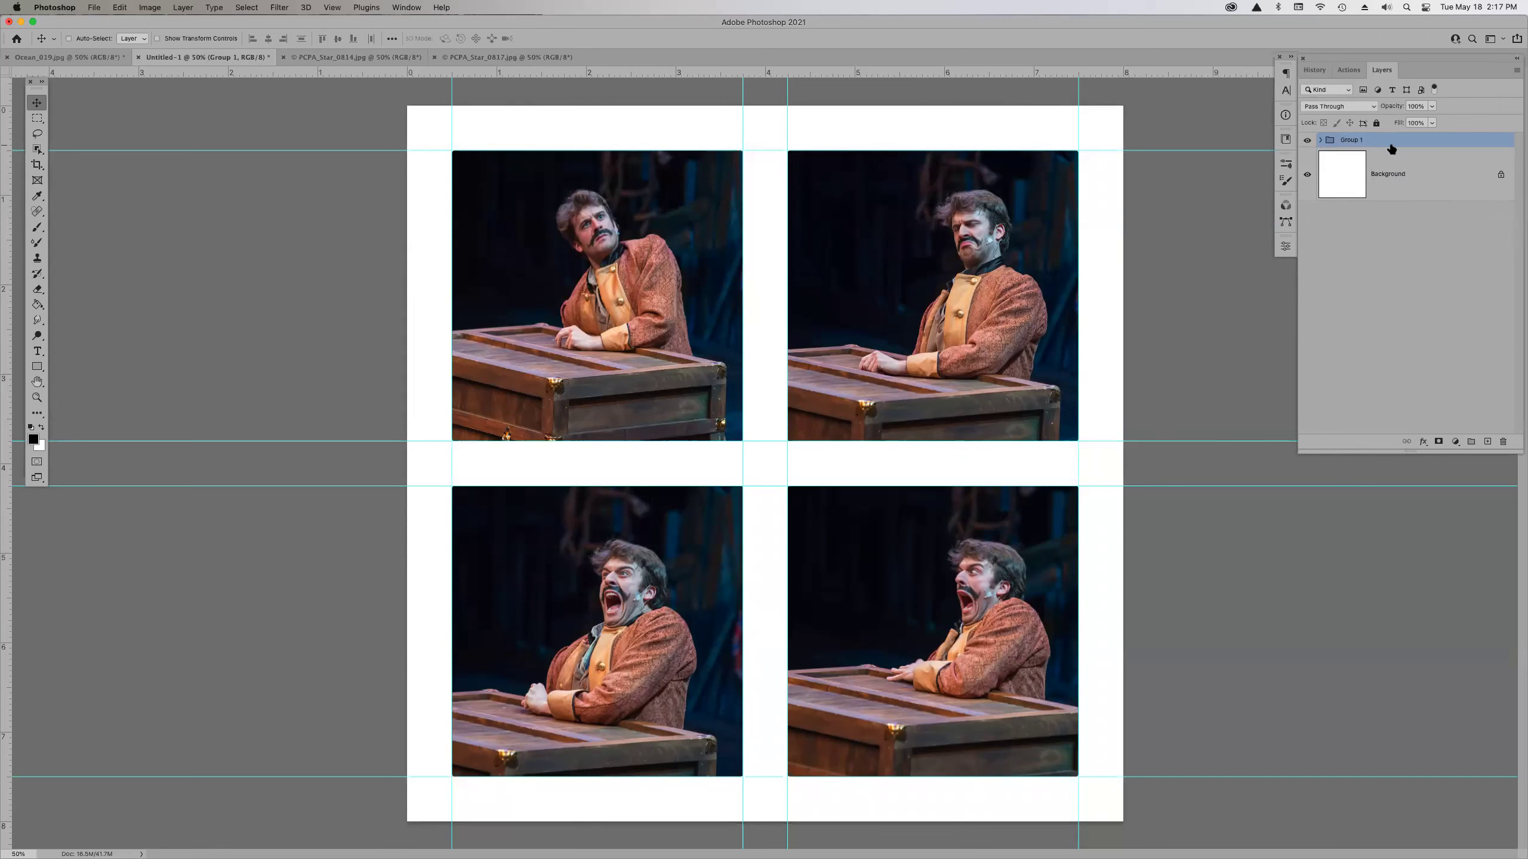
pyautogui.doubleClick(1357, 140)
pyautogui.write('Pl')
pyautogui.write('rate')
pyautogui.press('Return')
# - With the Background layer selected, switch to Bridge and open the Texture_Shots folder under _Photos, Stock_Photos
pyautogui.click(1419, 173)
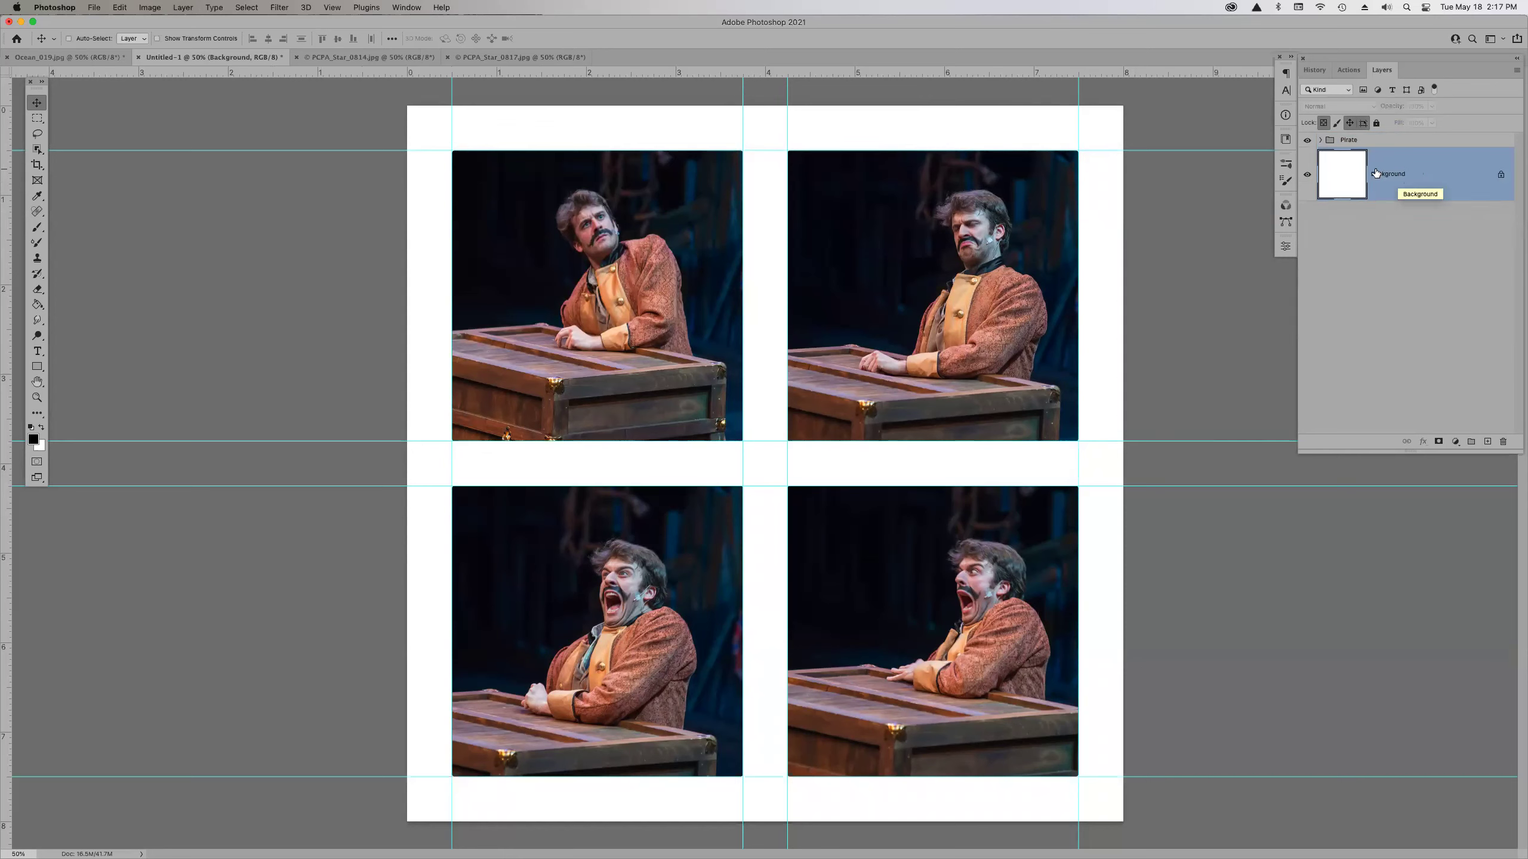
pyautogui.press('super+Tab')
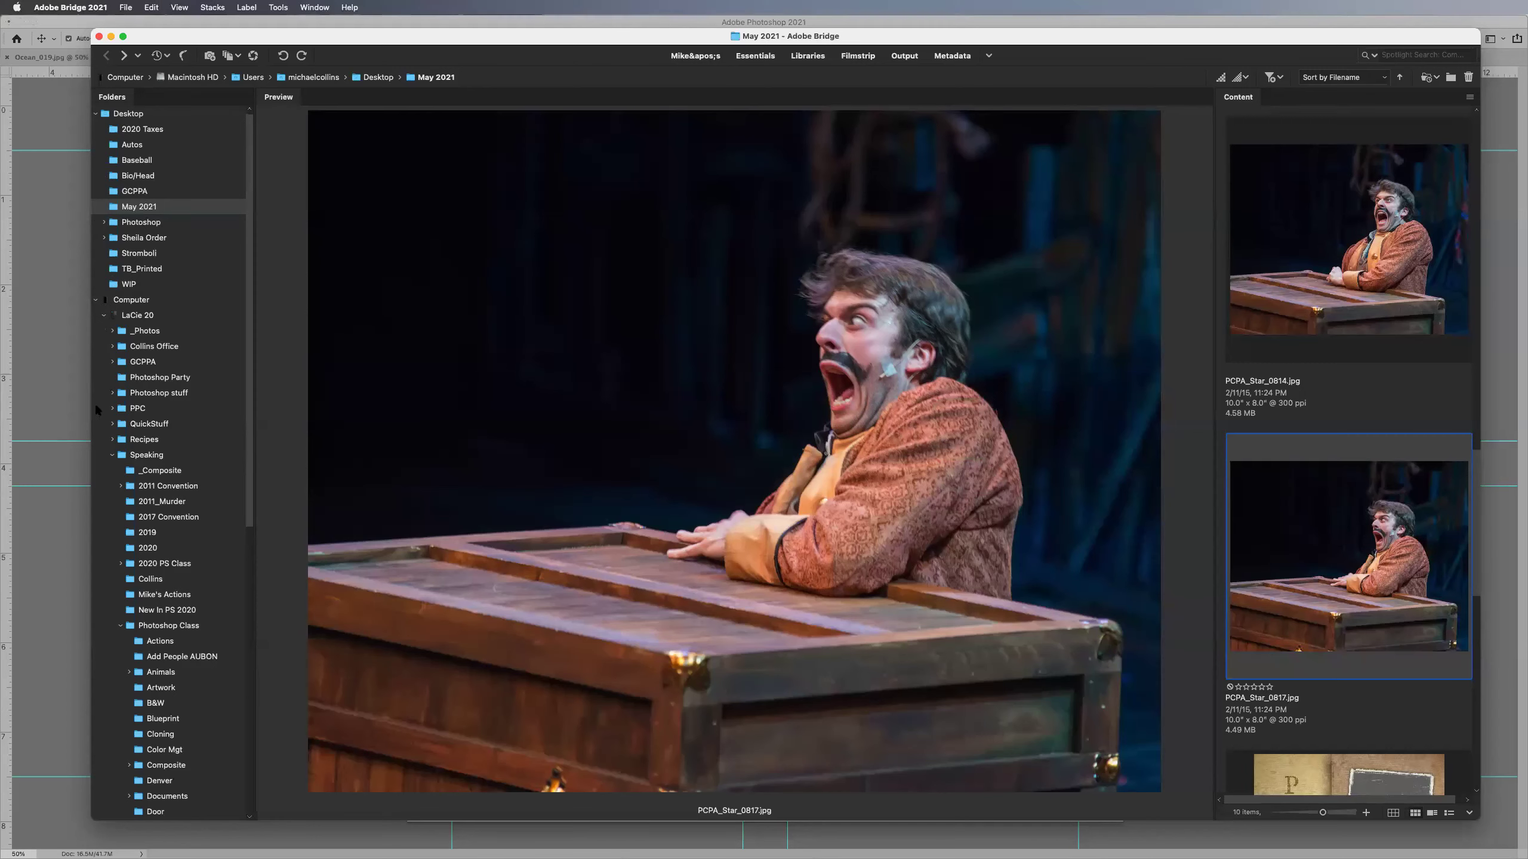
pyautogui.click(113, 331)
pyautogui.scroll(-1, 130, 460)
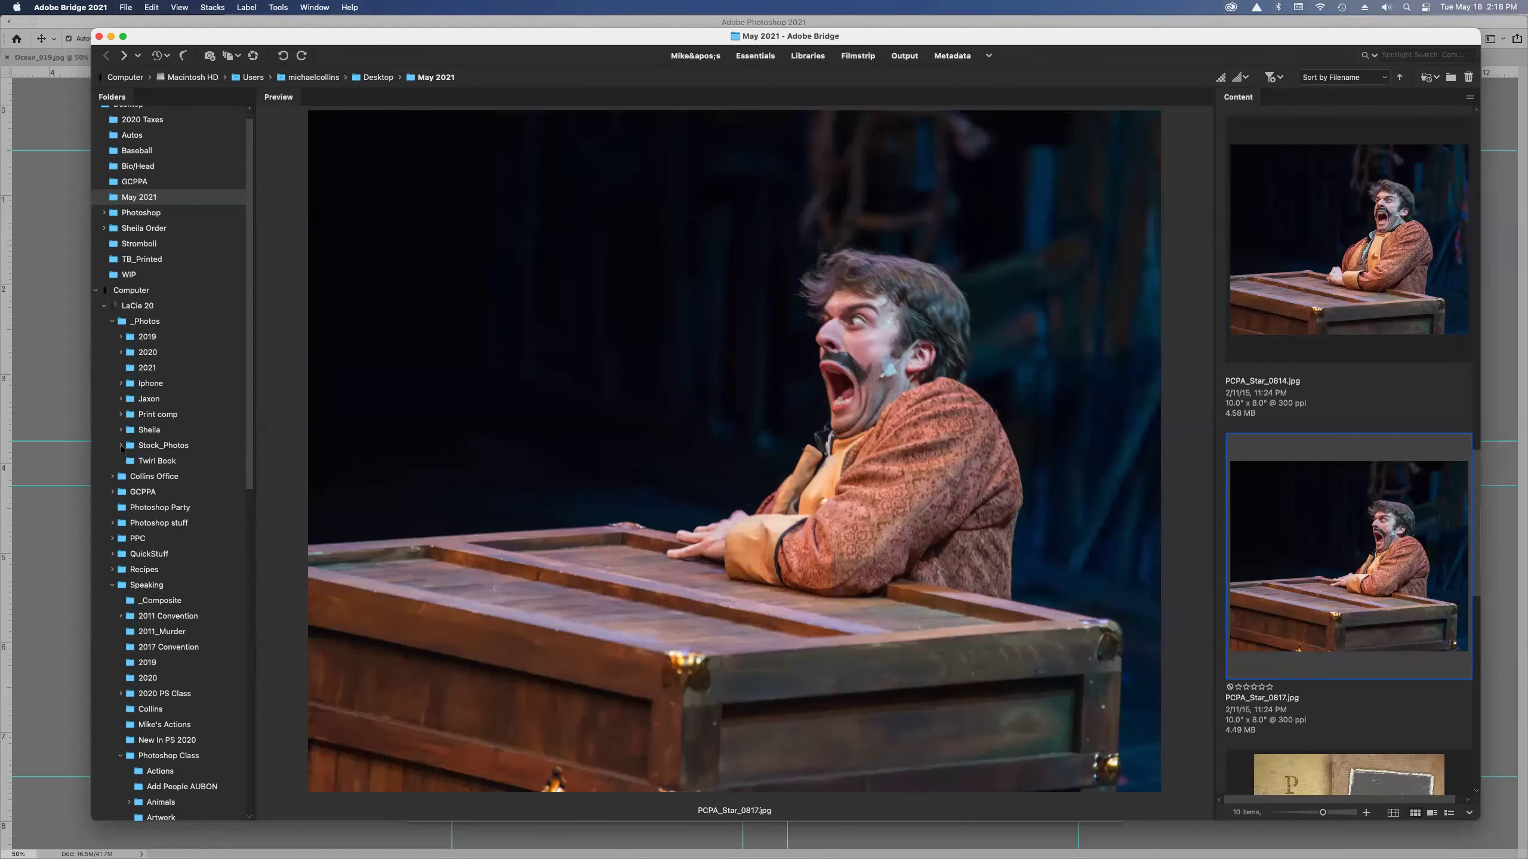
pyautogui.click(121, 445)
pyautogui.scroll(-10, 156, 446)
pyautogui.scroll(-10, 166, 445)
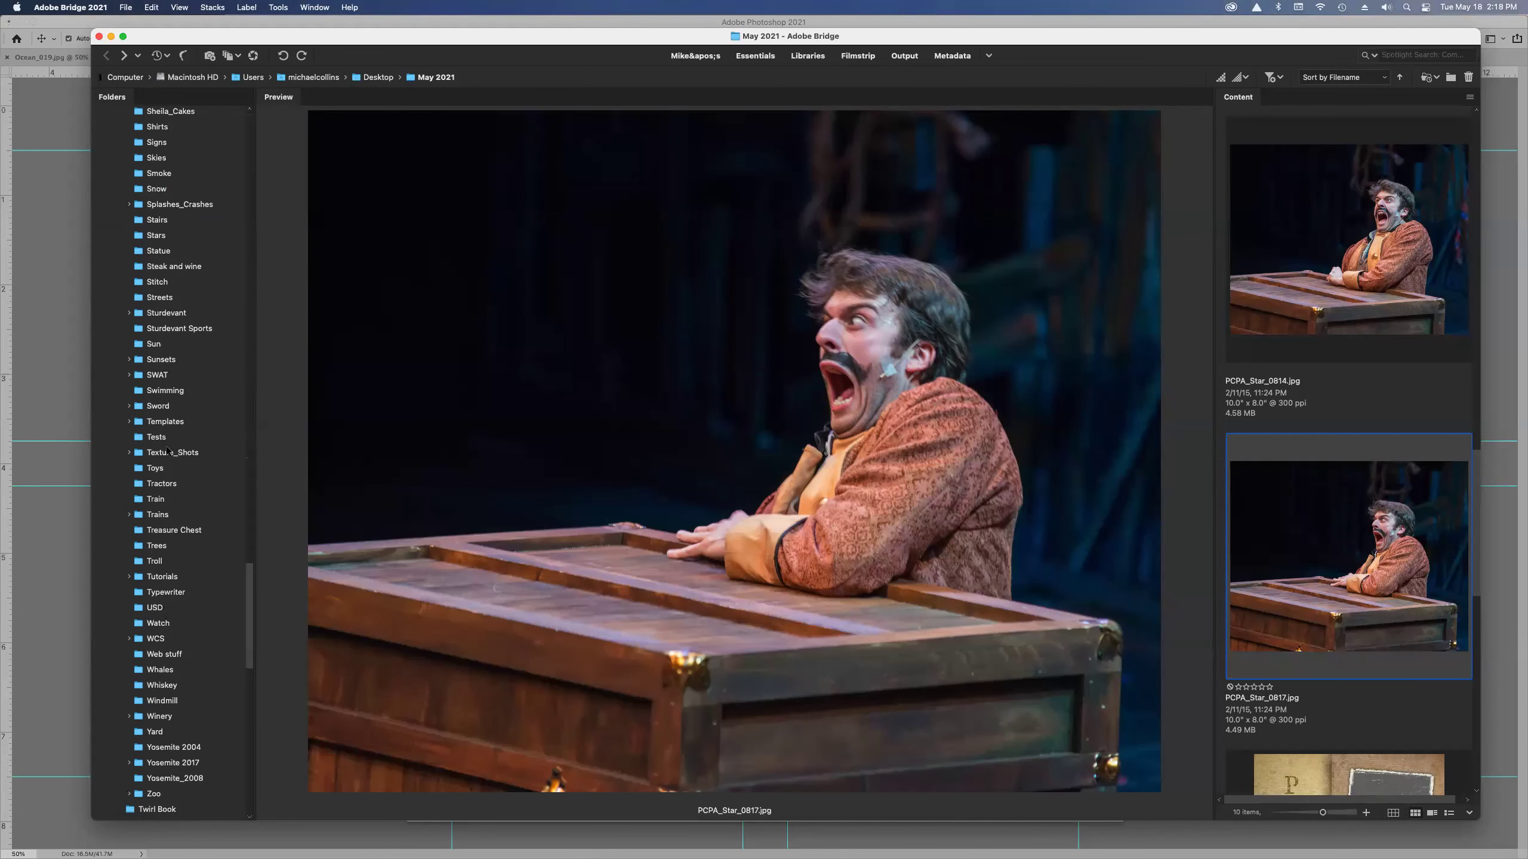
pyautogui.click(167, 453)
pyautogui.click(129, 452)
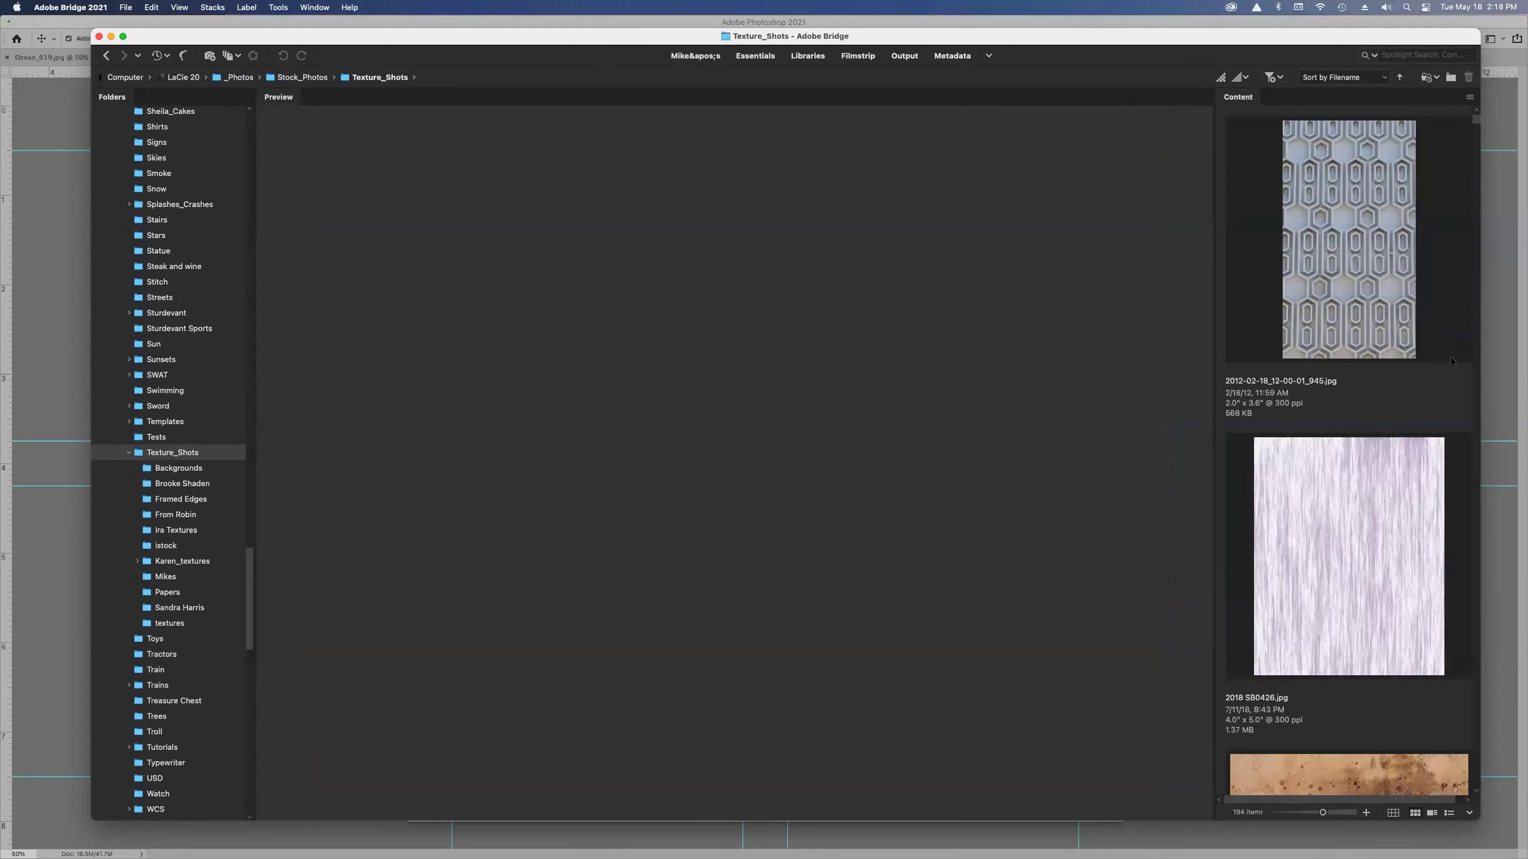
# - Place the After The Fire.tif texture from Bridge into the Photoshop layout, directly above the Background layer
pyautogui.scroll(-3, 1373, 413)
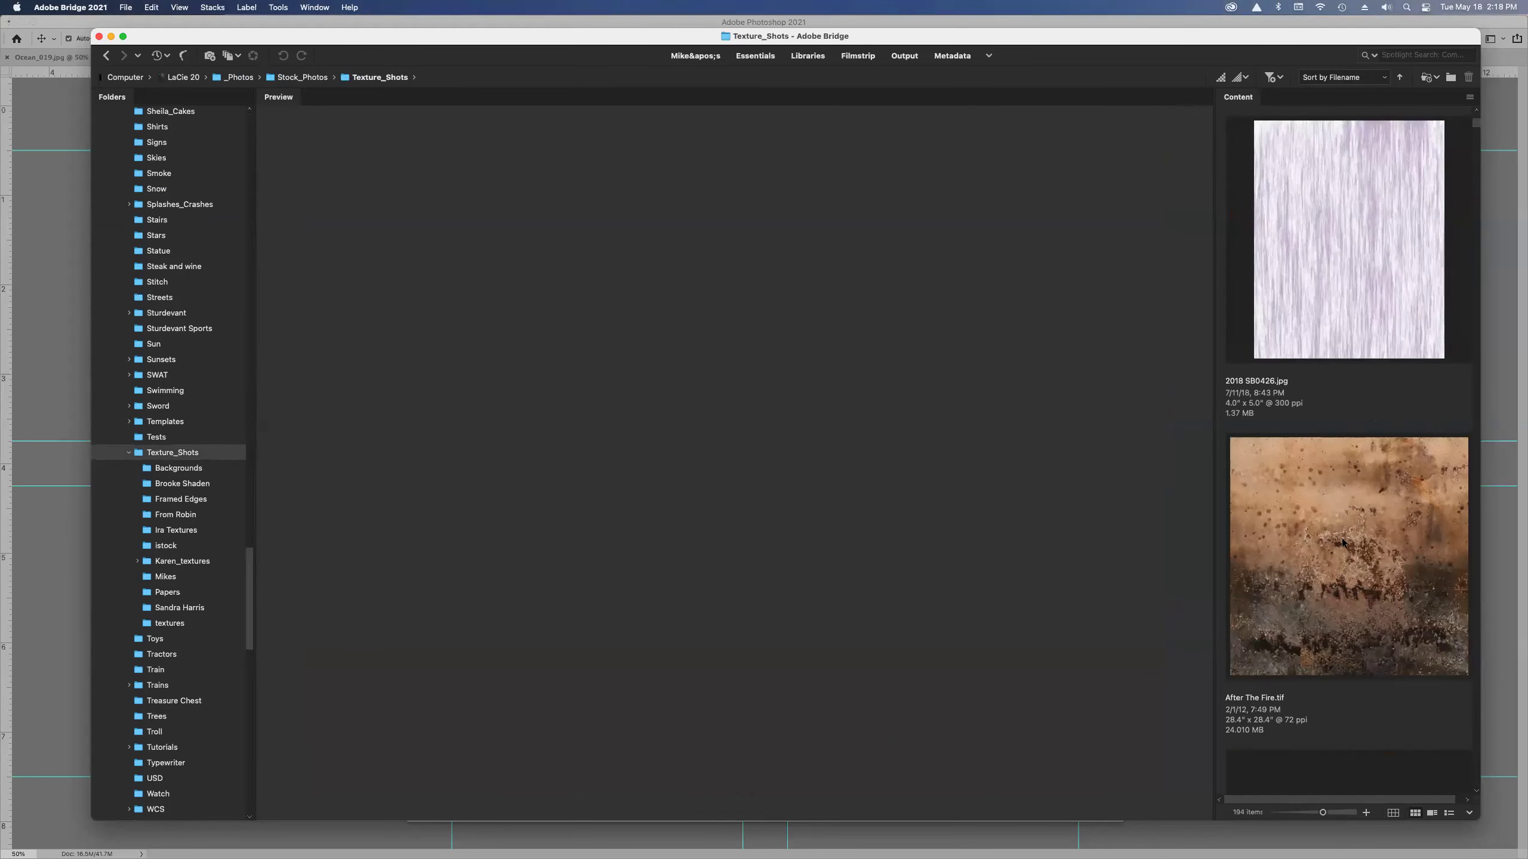
pyautogui.click(1343, 544)
pyautogui.rightClick(1328, 530)
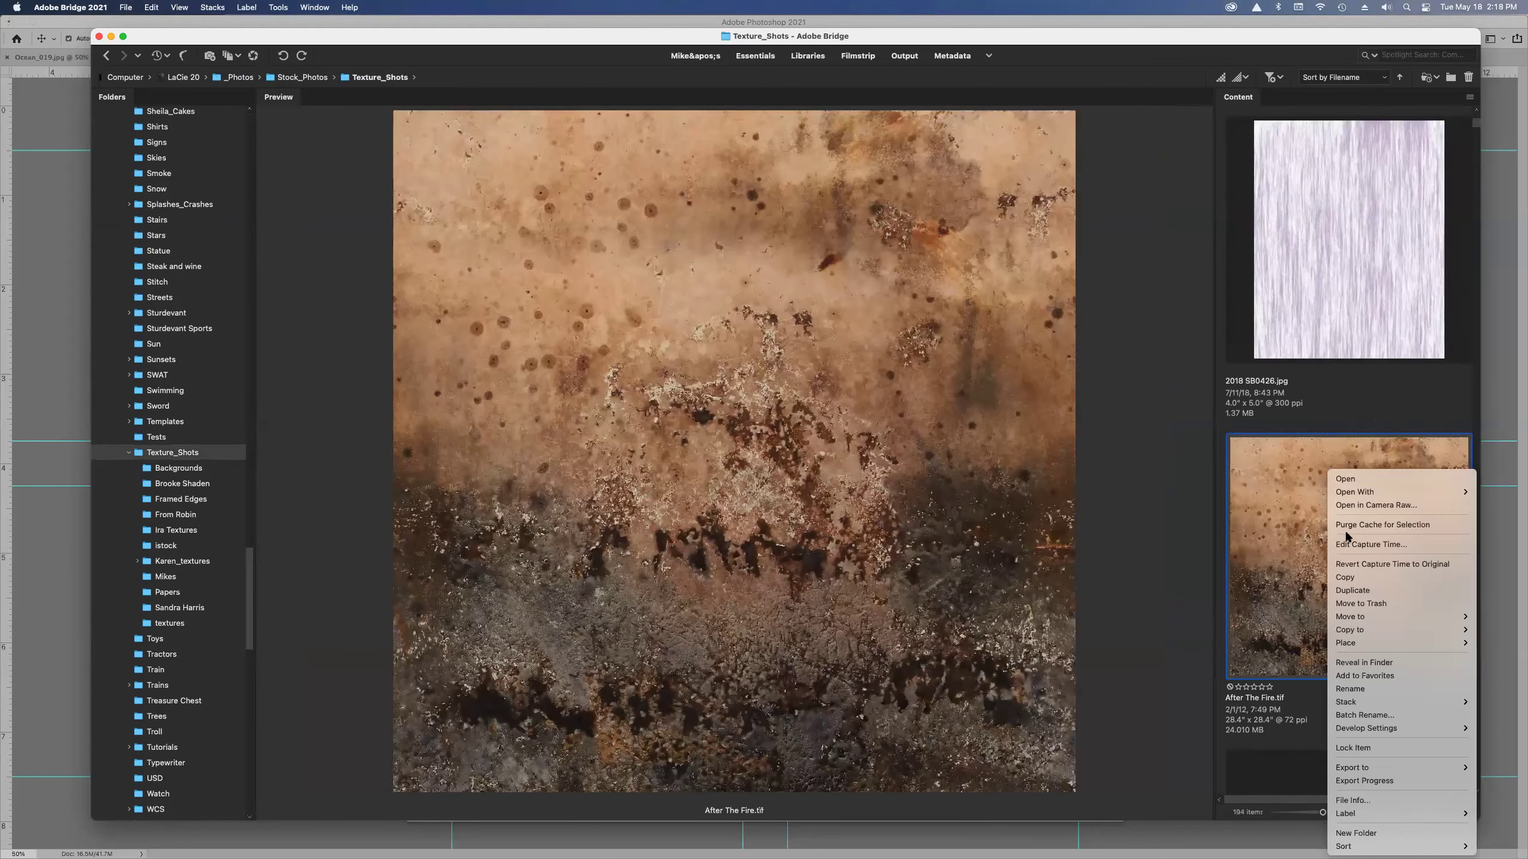
pyautogui.moveTo(1369, 644)
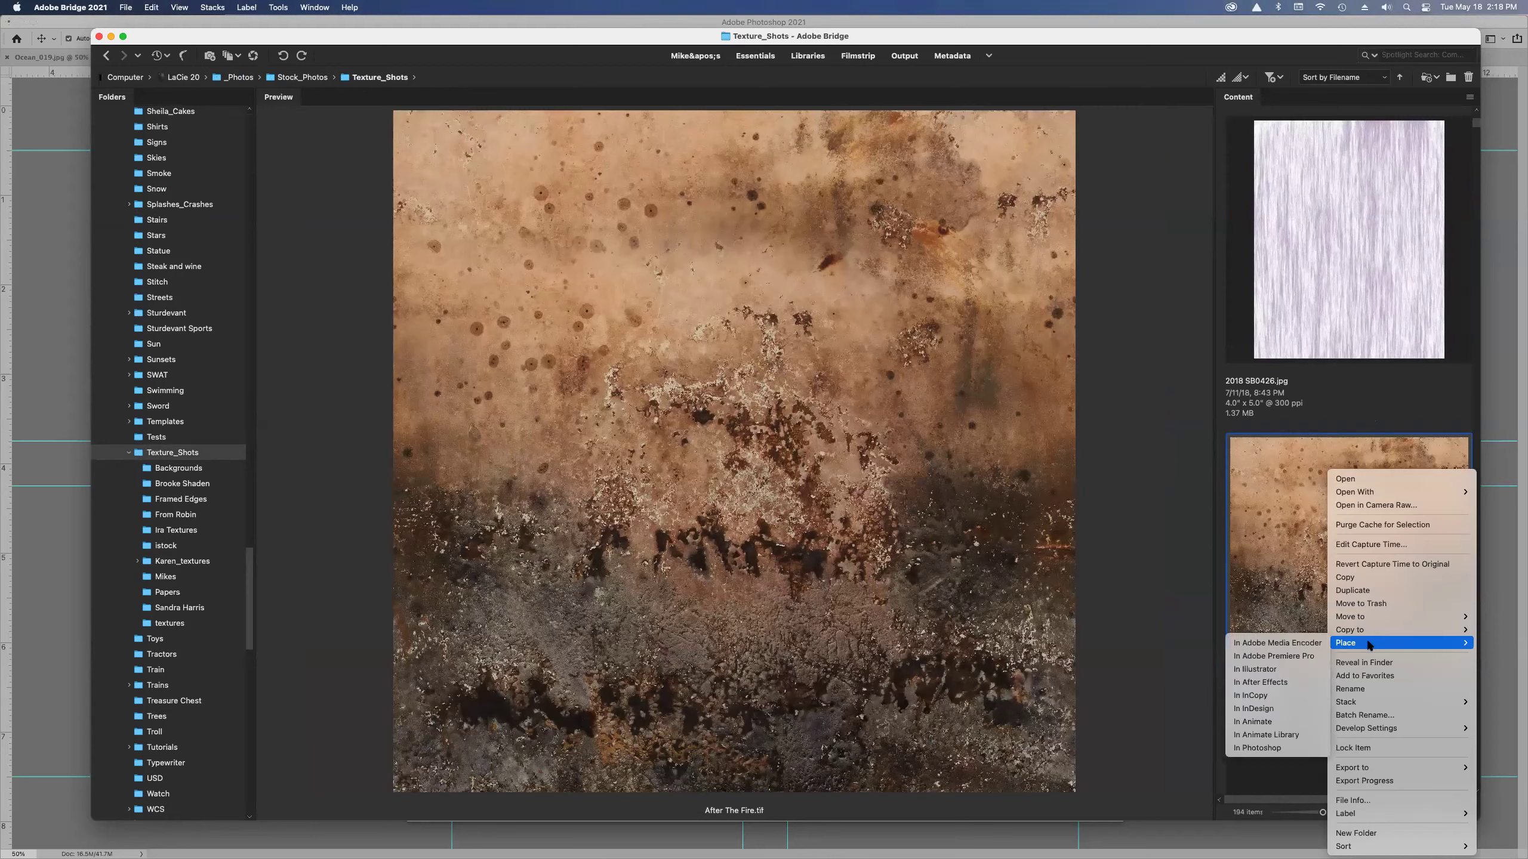
pyautogui.click(1264, 748)
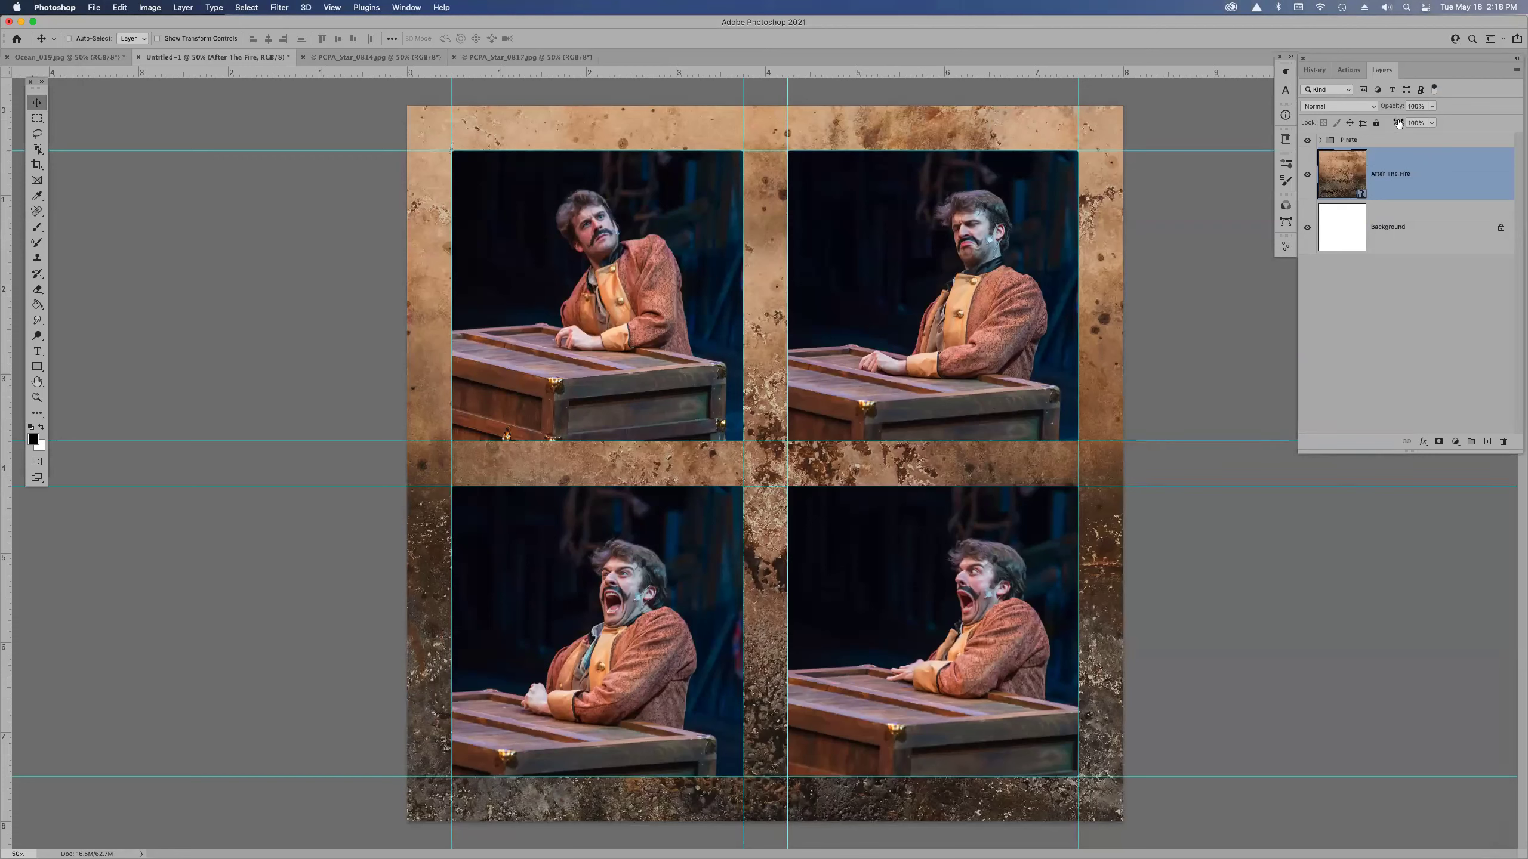
# - Lower the fill of the After The Fire layer to fade the texture, and close the two PCPA_Star photo documents
pyautogui.moveTo(1398, 123); pyautogui.dragTo(1376, 123)
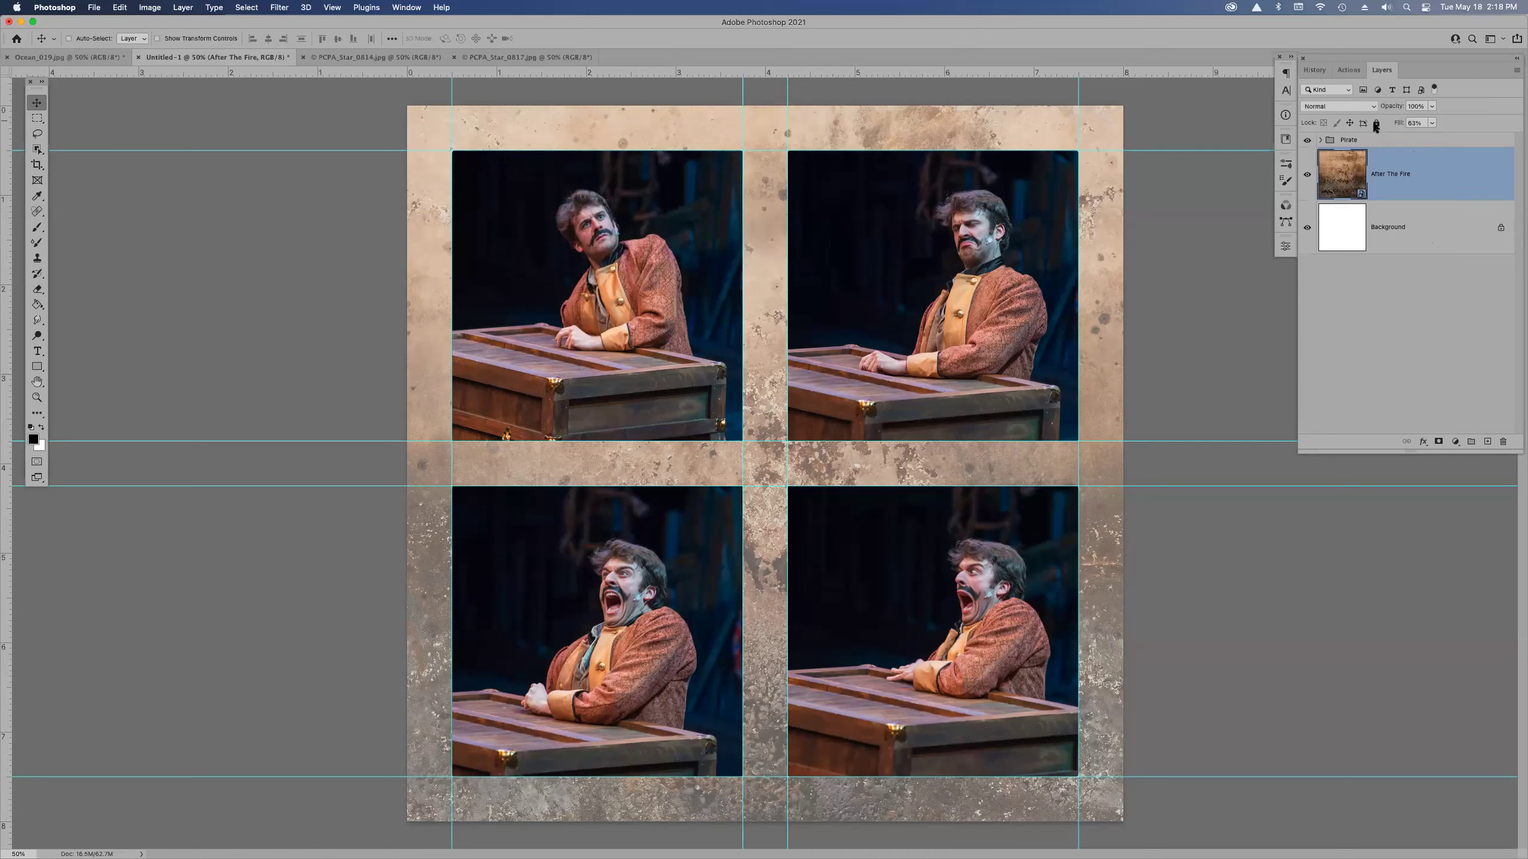
pyautogui.click(302, 55)
pyautogui.click(302, 55)
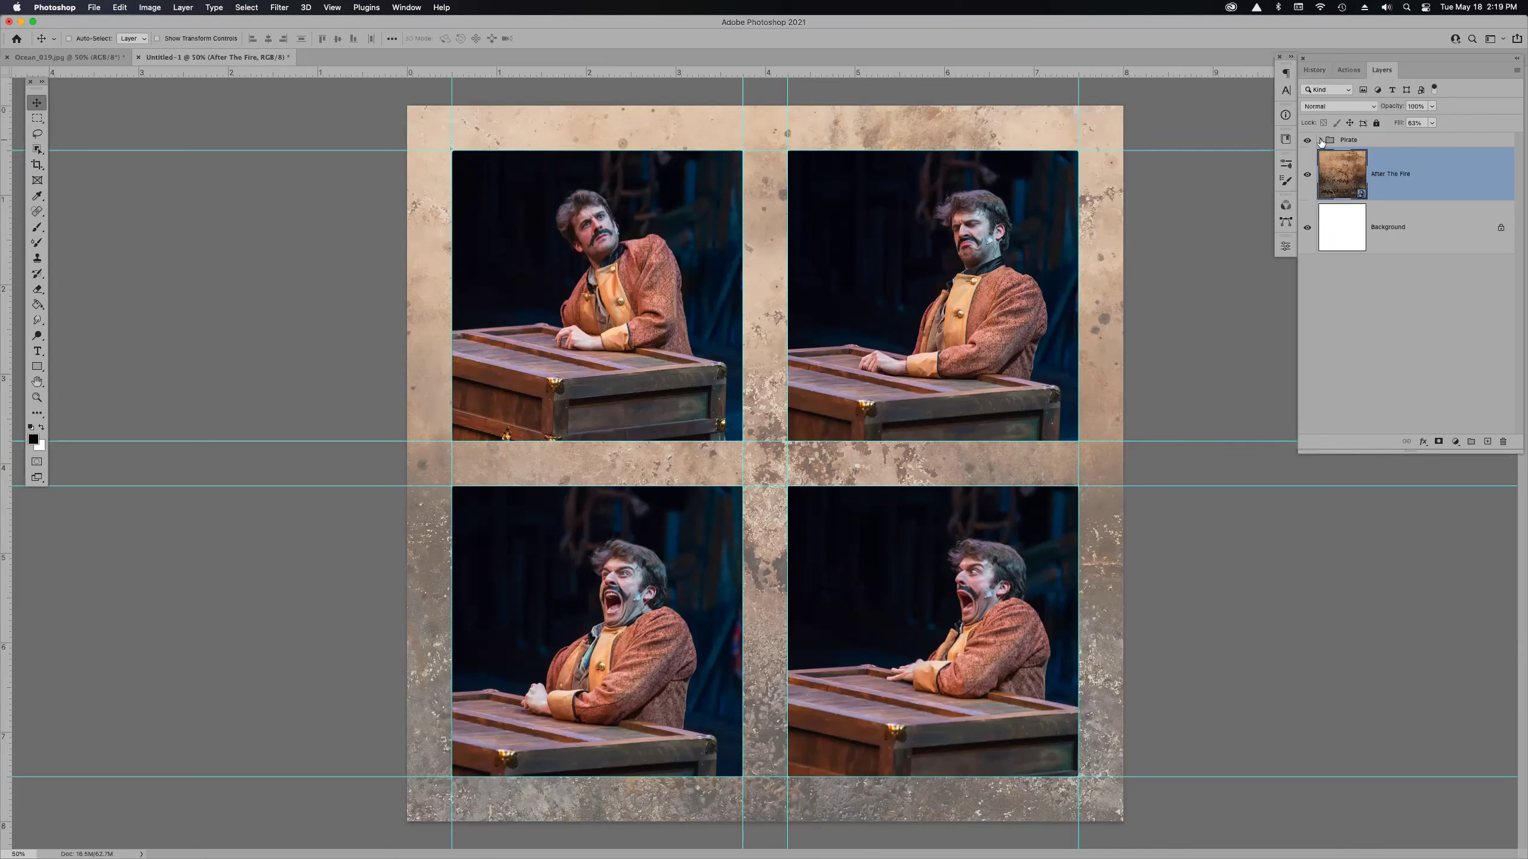
# - Revert the Untitled-1 document to its initial New history state
pyautogui.click(1316, 73)
pyautogui.scroll(10, 1359, 115)
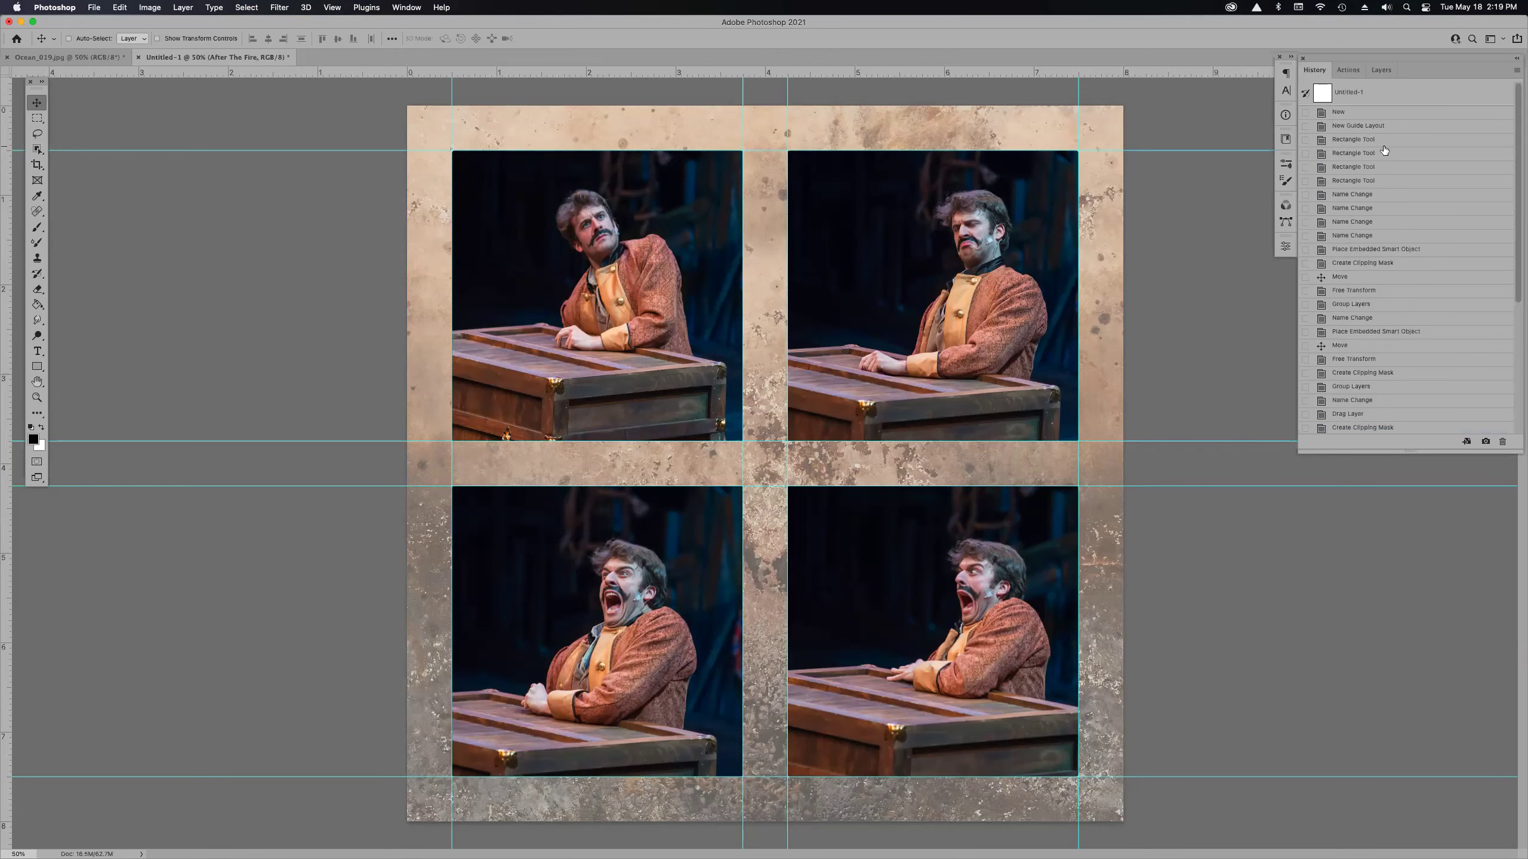
pyautogui.click(1359, 112)
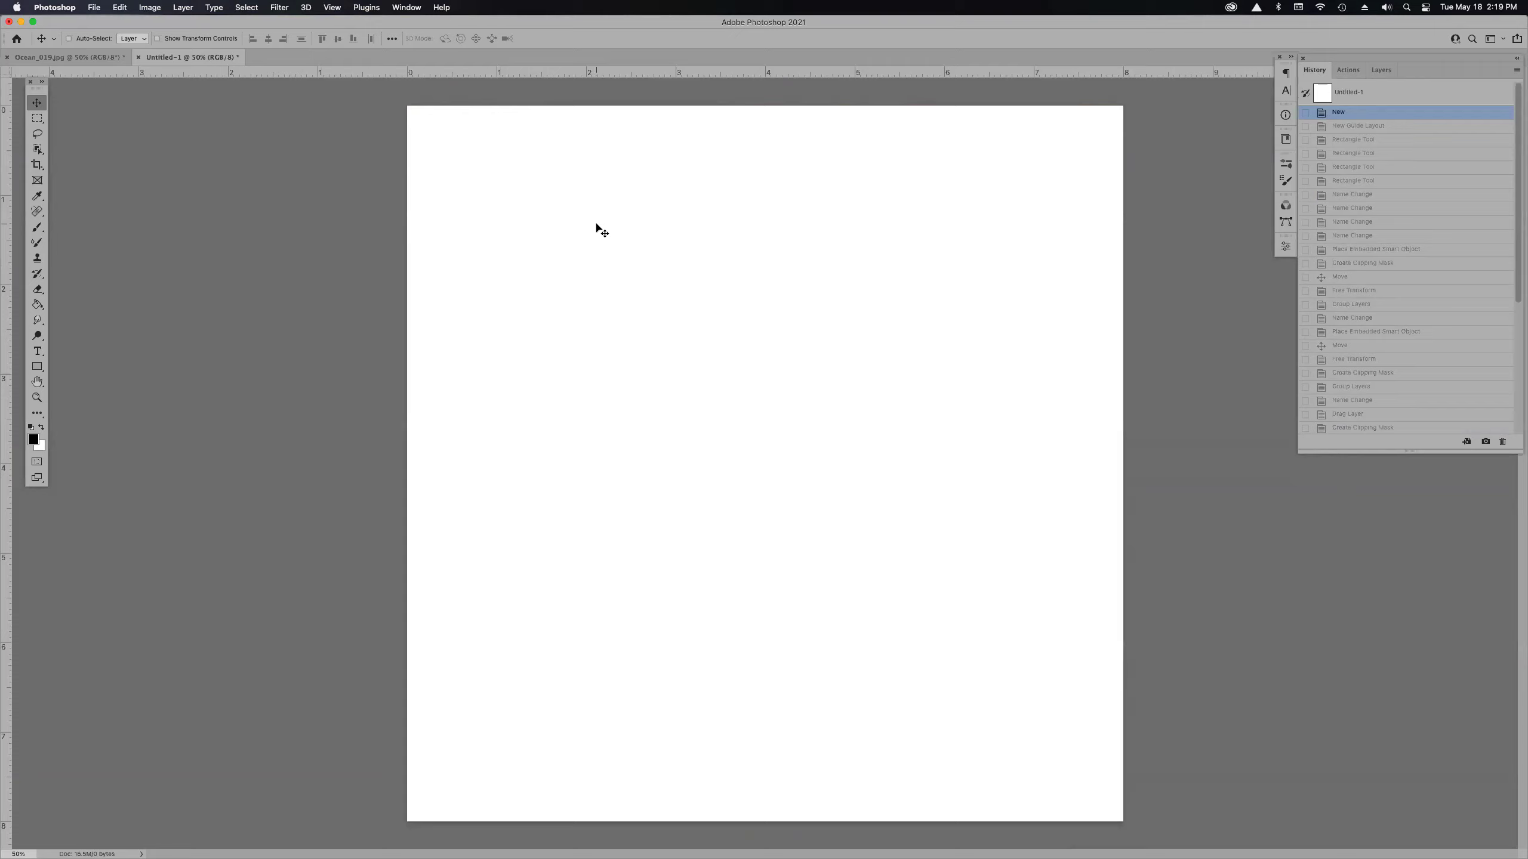
# - Draw a black rounded rectangle about 2.89 by 2.73 in above the canvas centre and open the Rectangle tool presets
pyautogui.press('u')
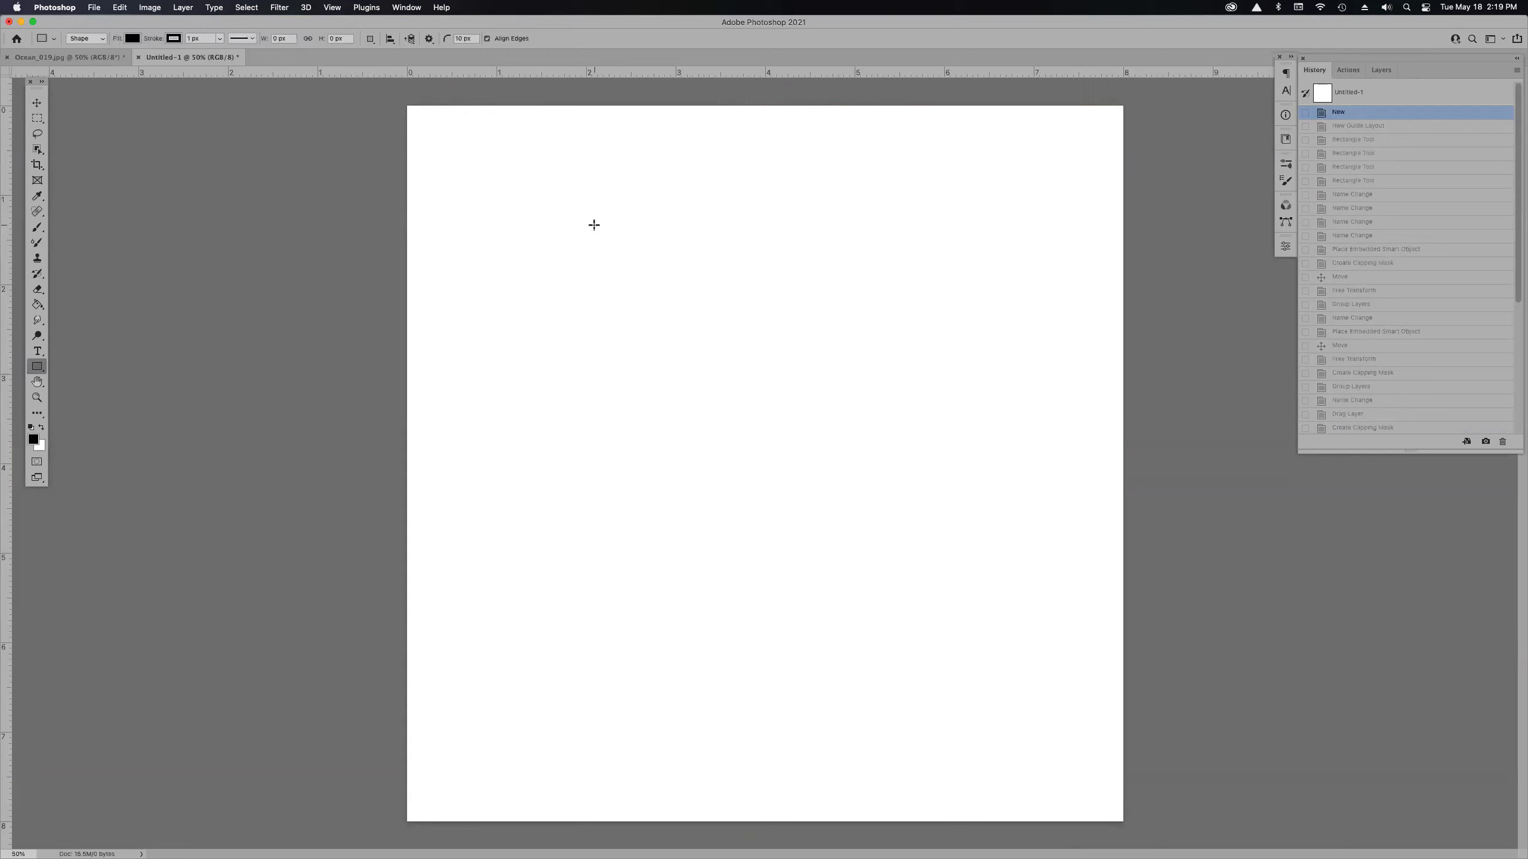
pyautogui.moveTo(565, 204); pyautogui.dragTo(823, 447)
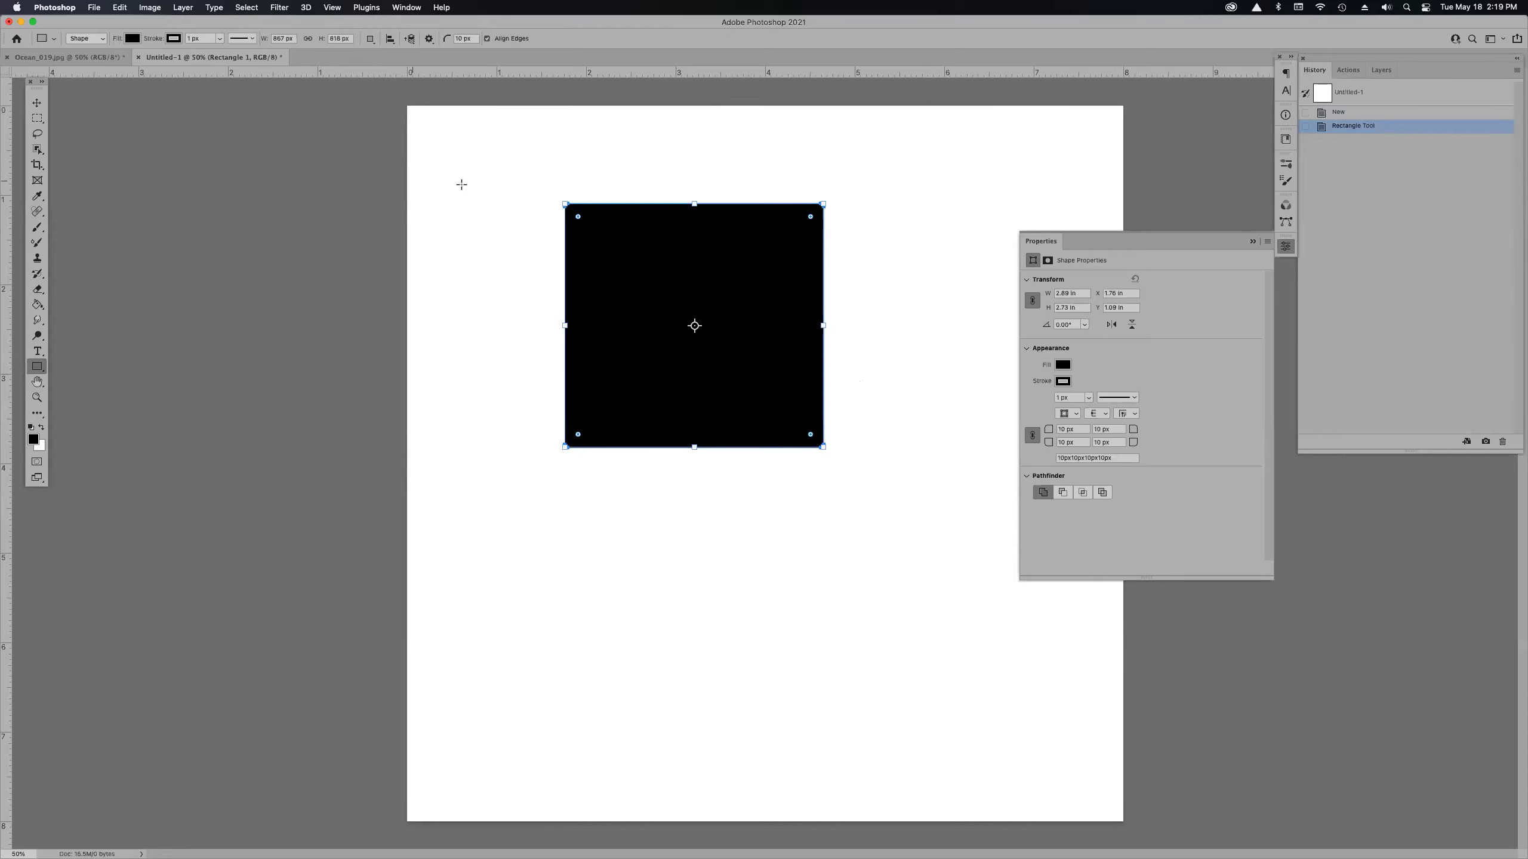
pyautogui.click(53, 39)
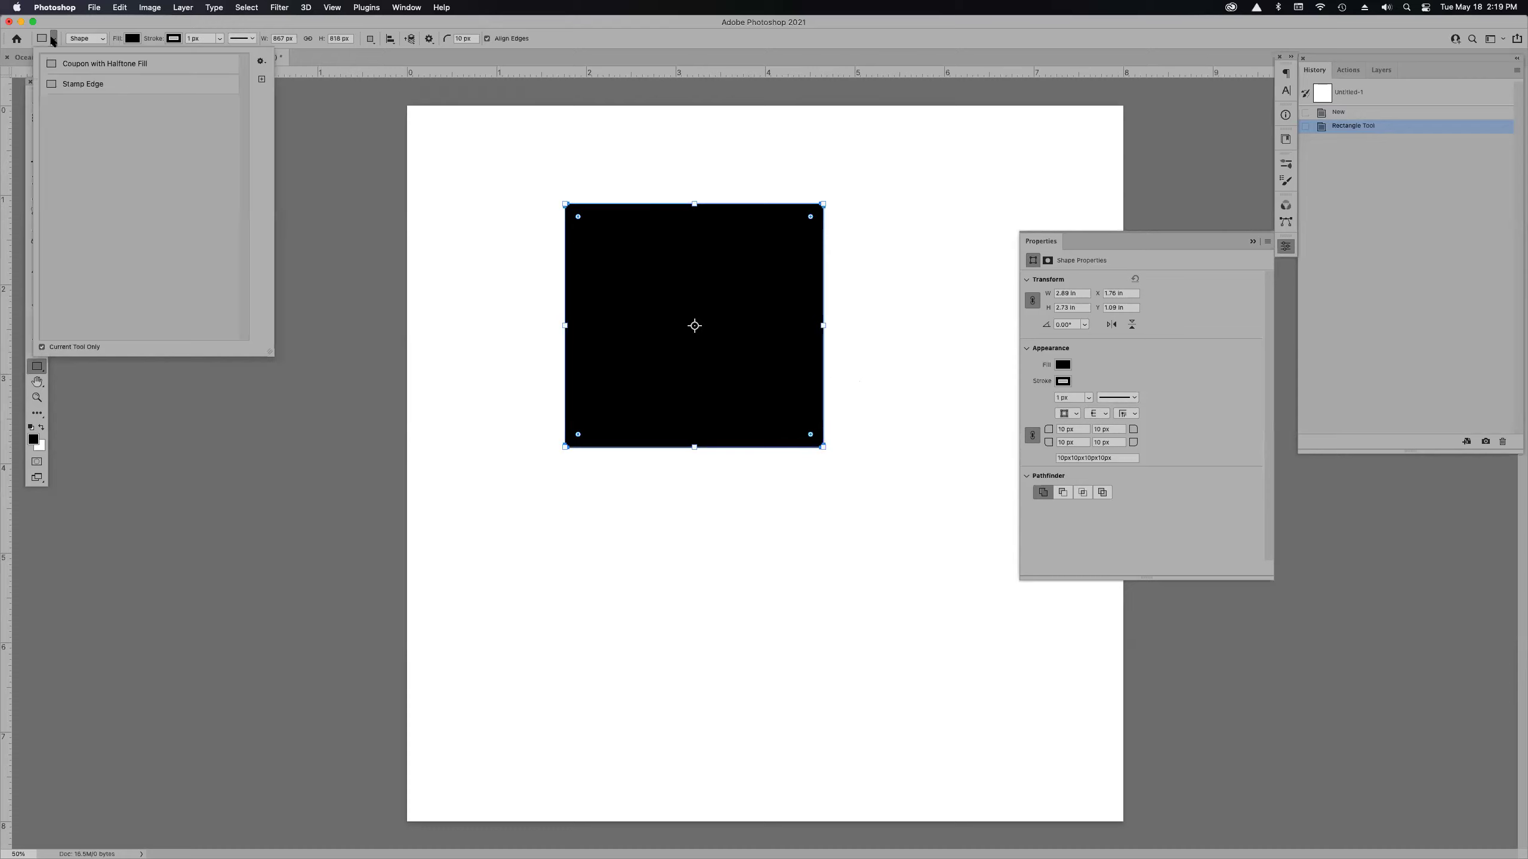
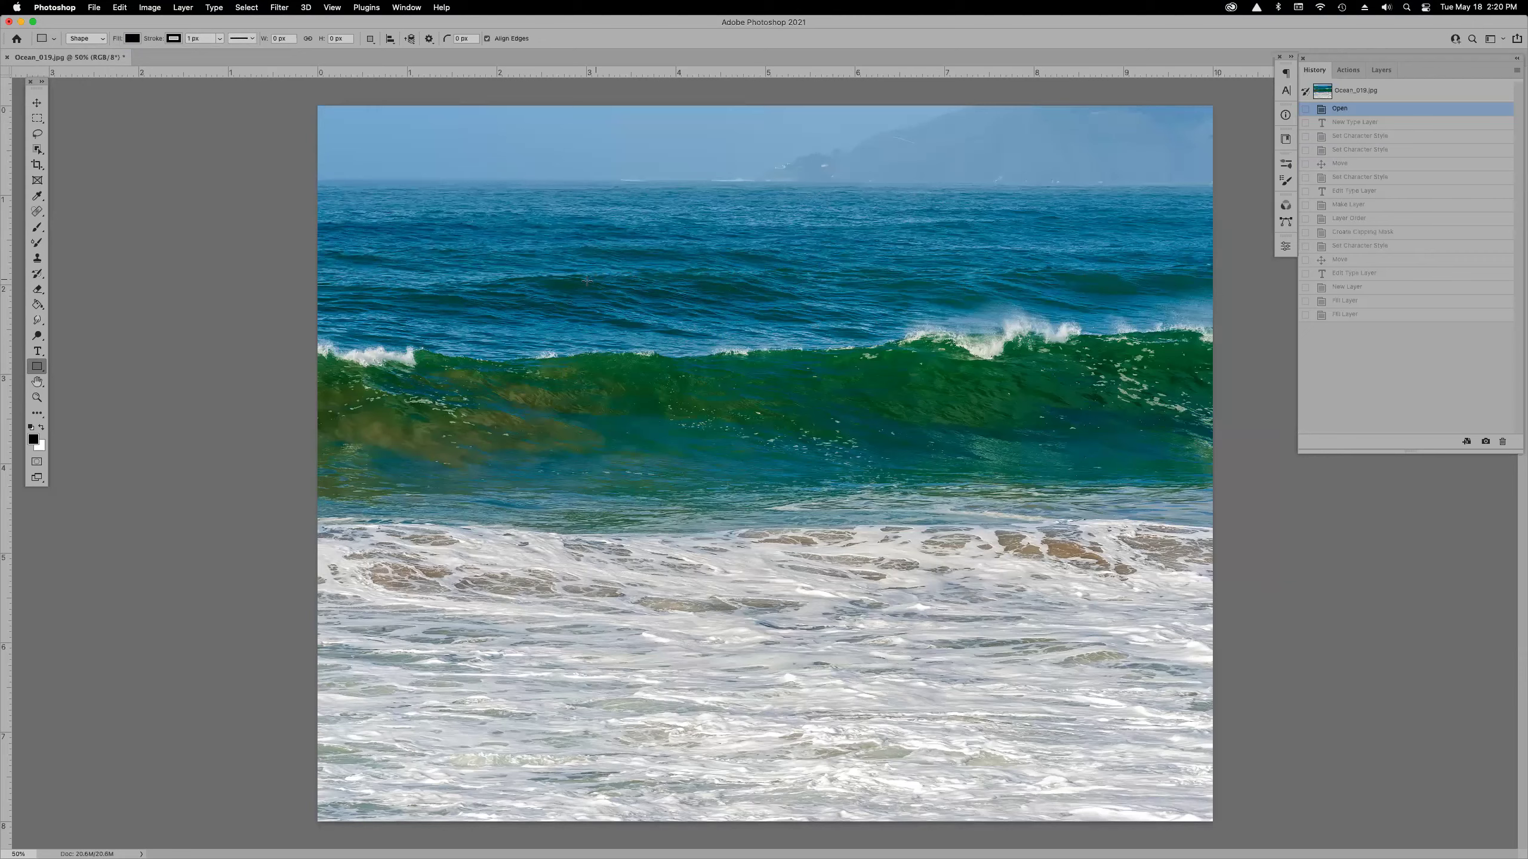
# - Create a large paragraph text box across the ocean photo and set its font to Catalpa
pyautogui.press('t')
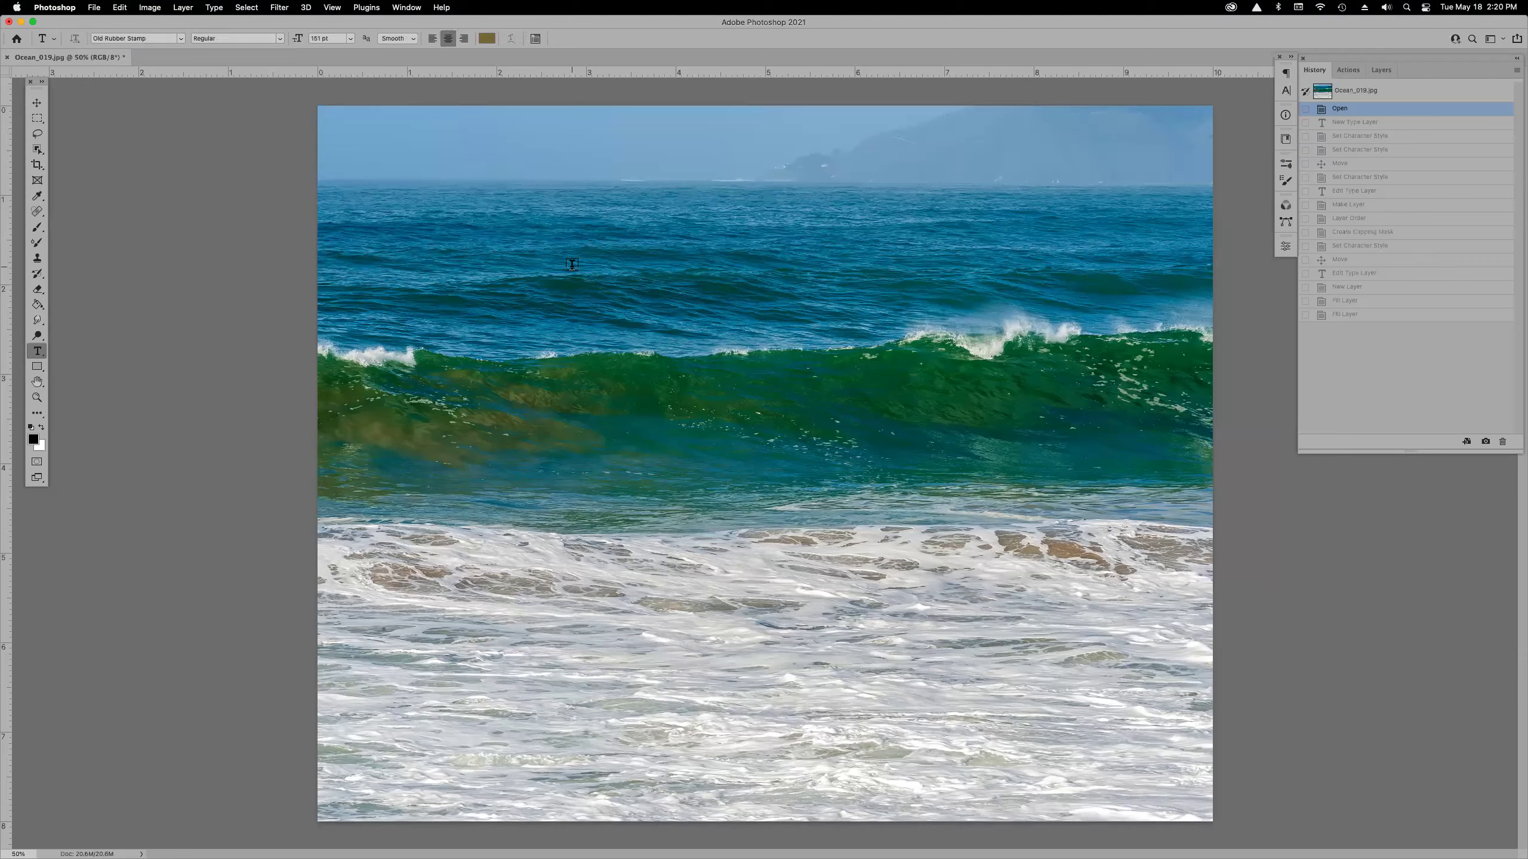
pyautogui.moveTo(351, 233); pyautogui.dragTo(414, 327)
pyautogui.moveTo(527, 400); pyautogui.dragTo(1171, 748)
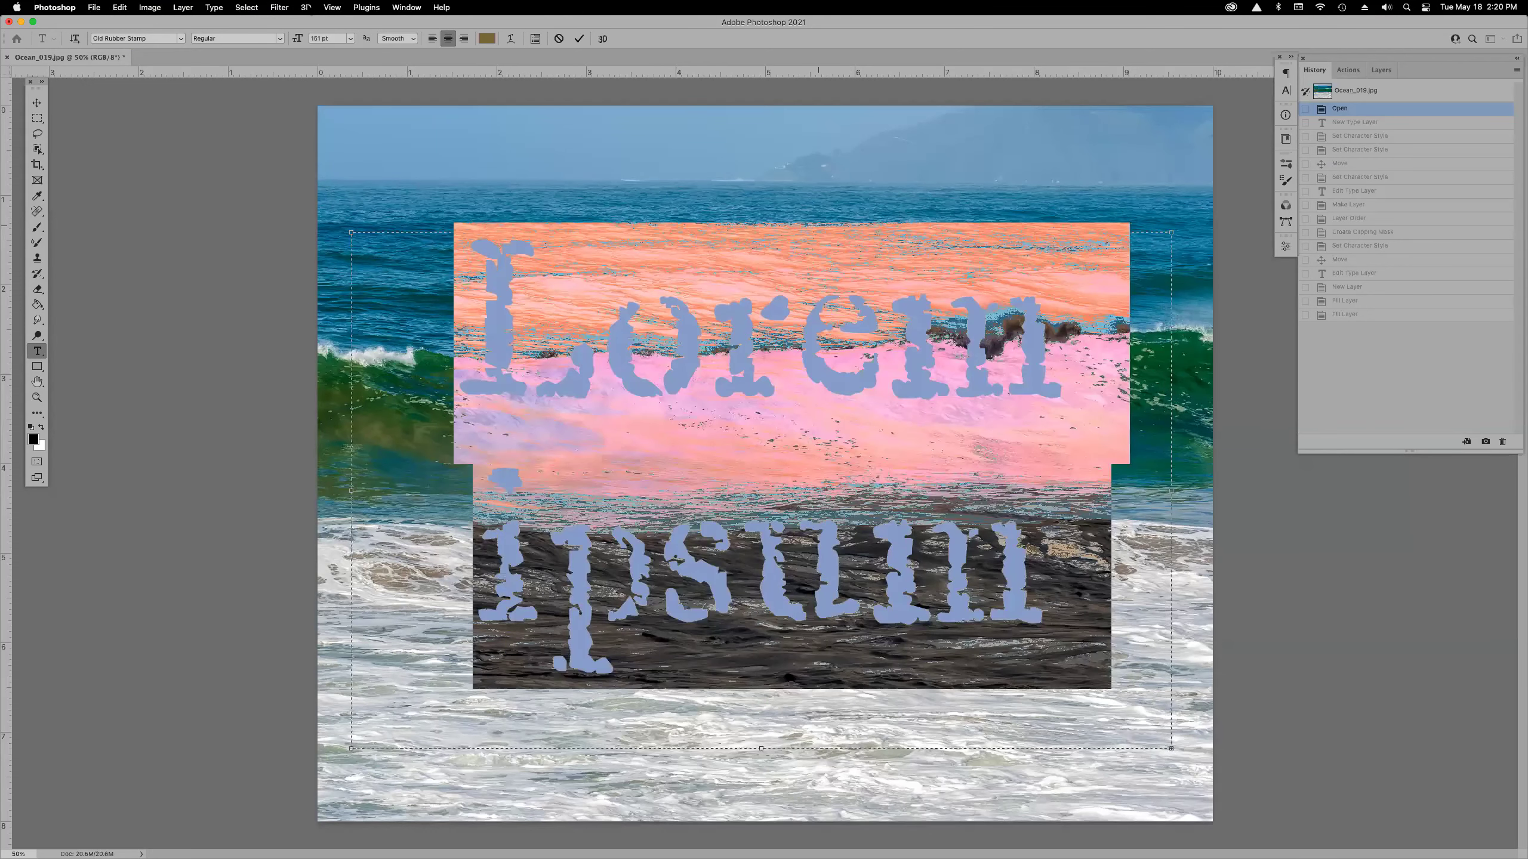
pyautogui.click(179, 37)
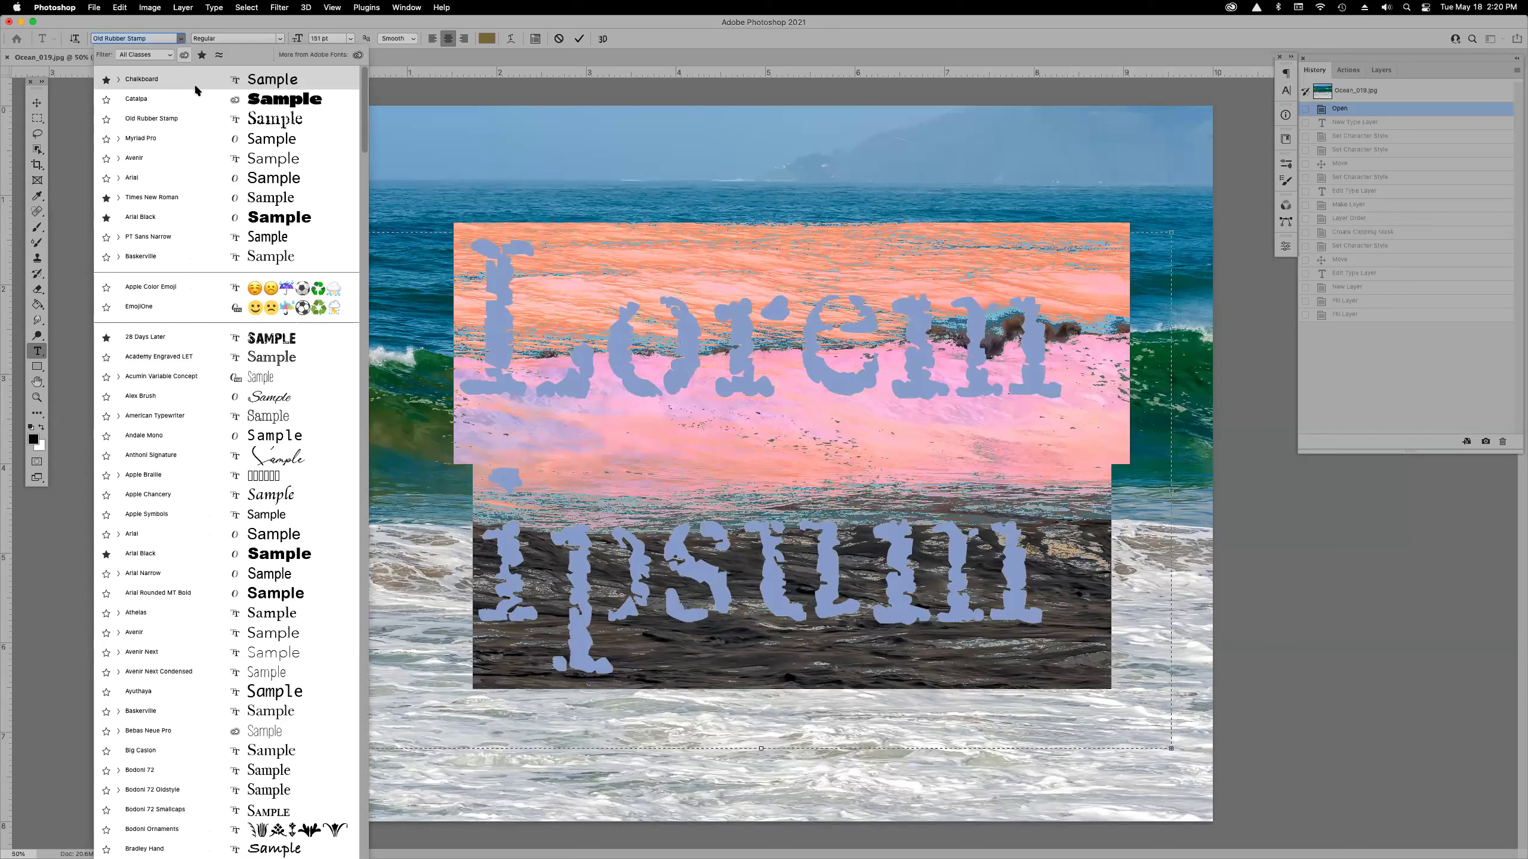
pyautogui.click(286, 102)
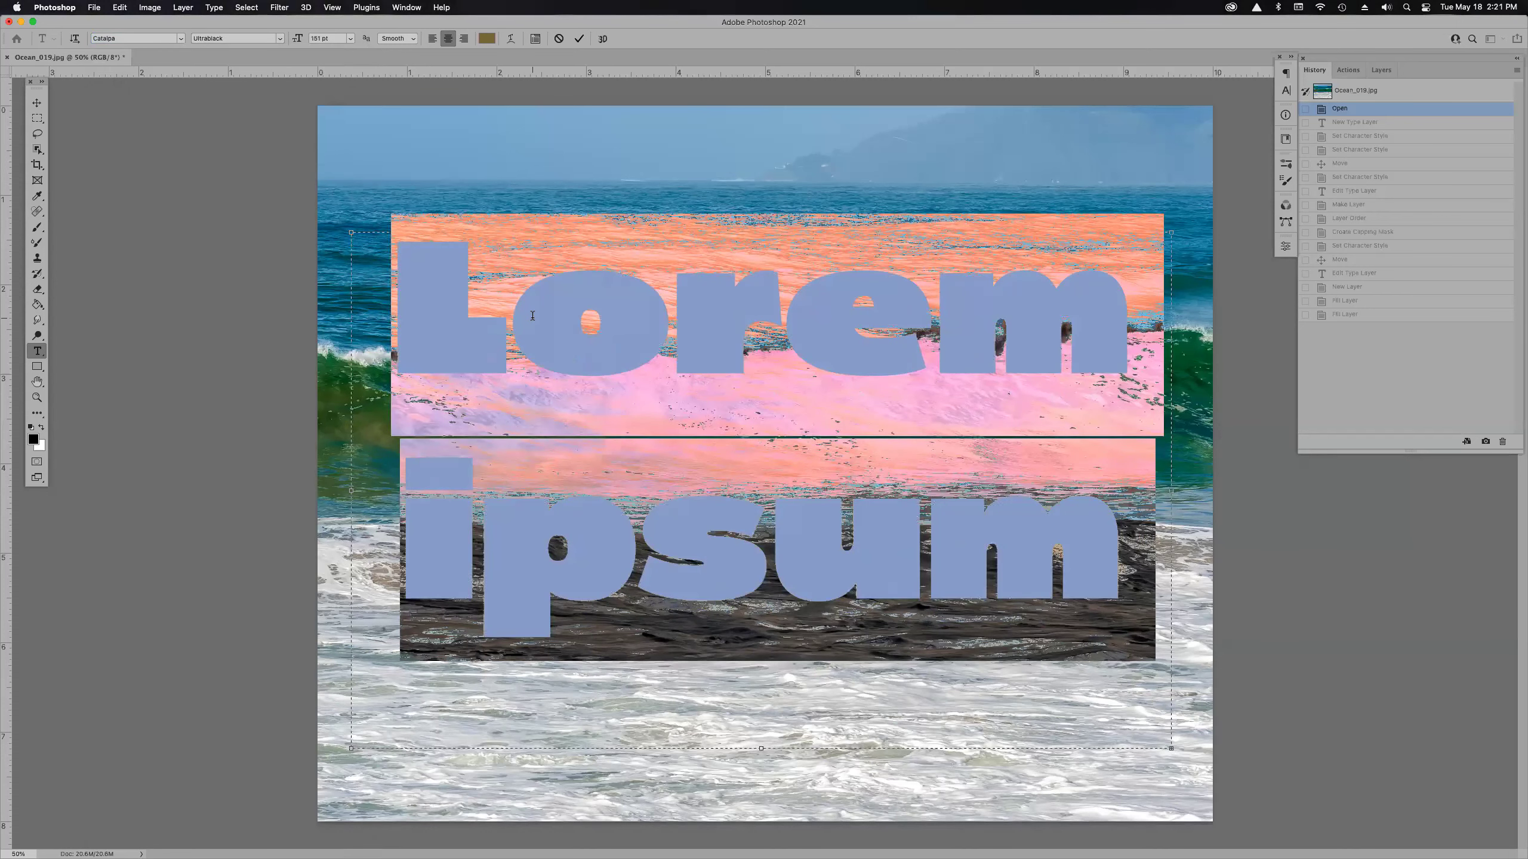
# - Enter "Ocean" and "White" on two lines, lower the text box's top edge slightly, and commit the text
pyautogui.write('Ocean')
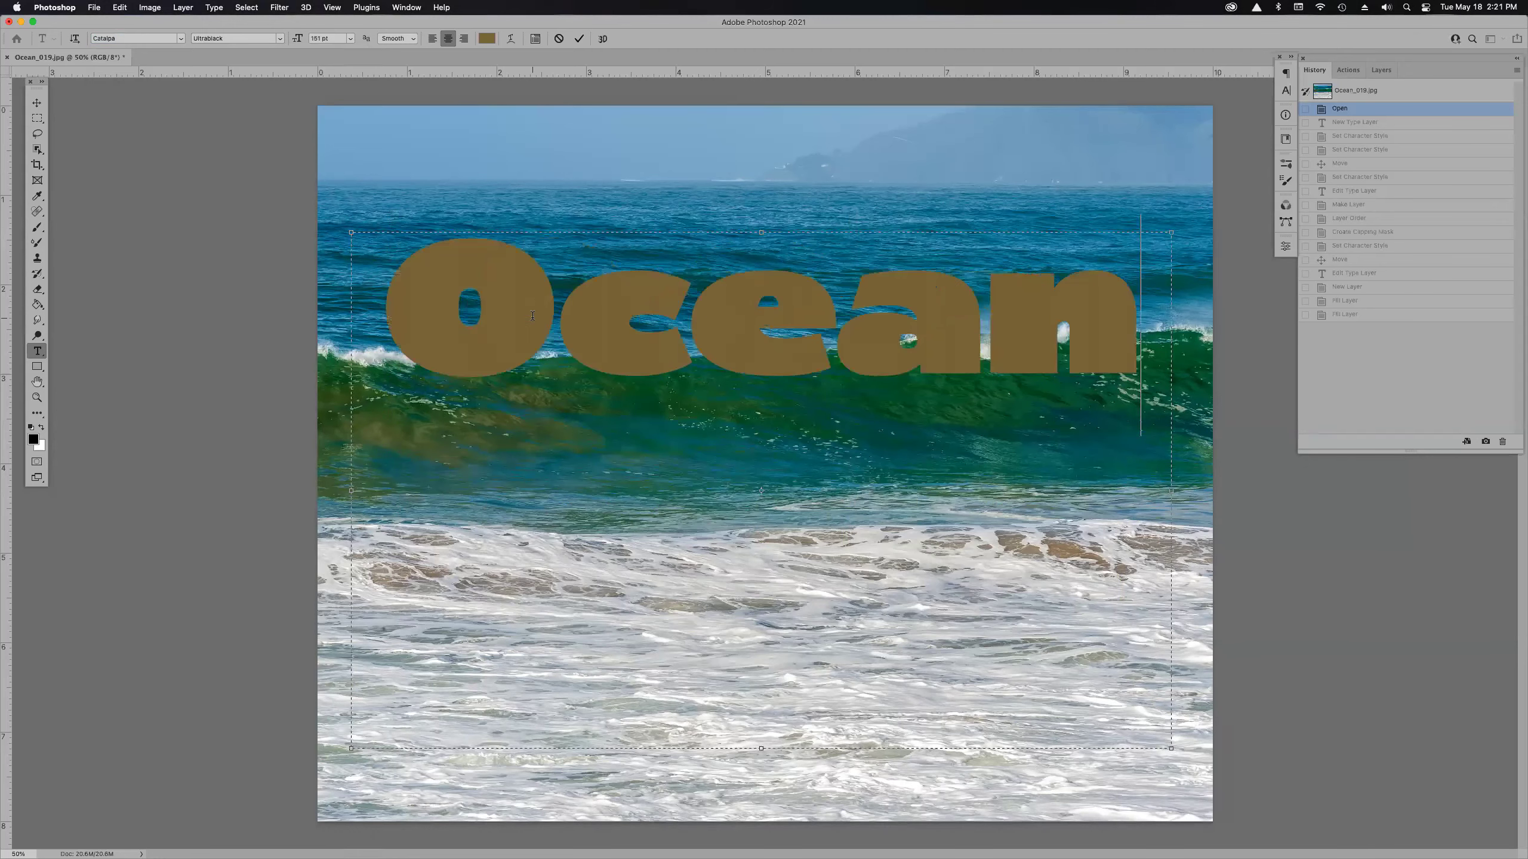
pyautogui.press('Return')
pyautogui.write('White')
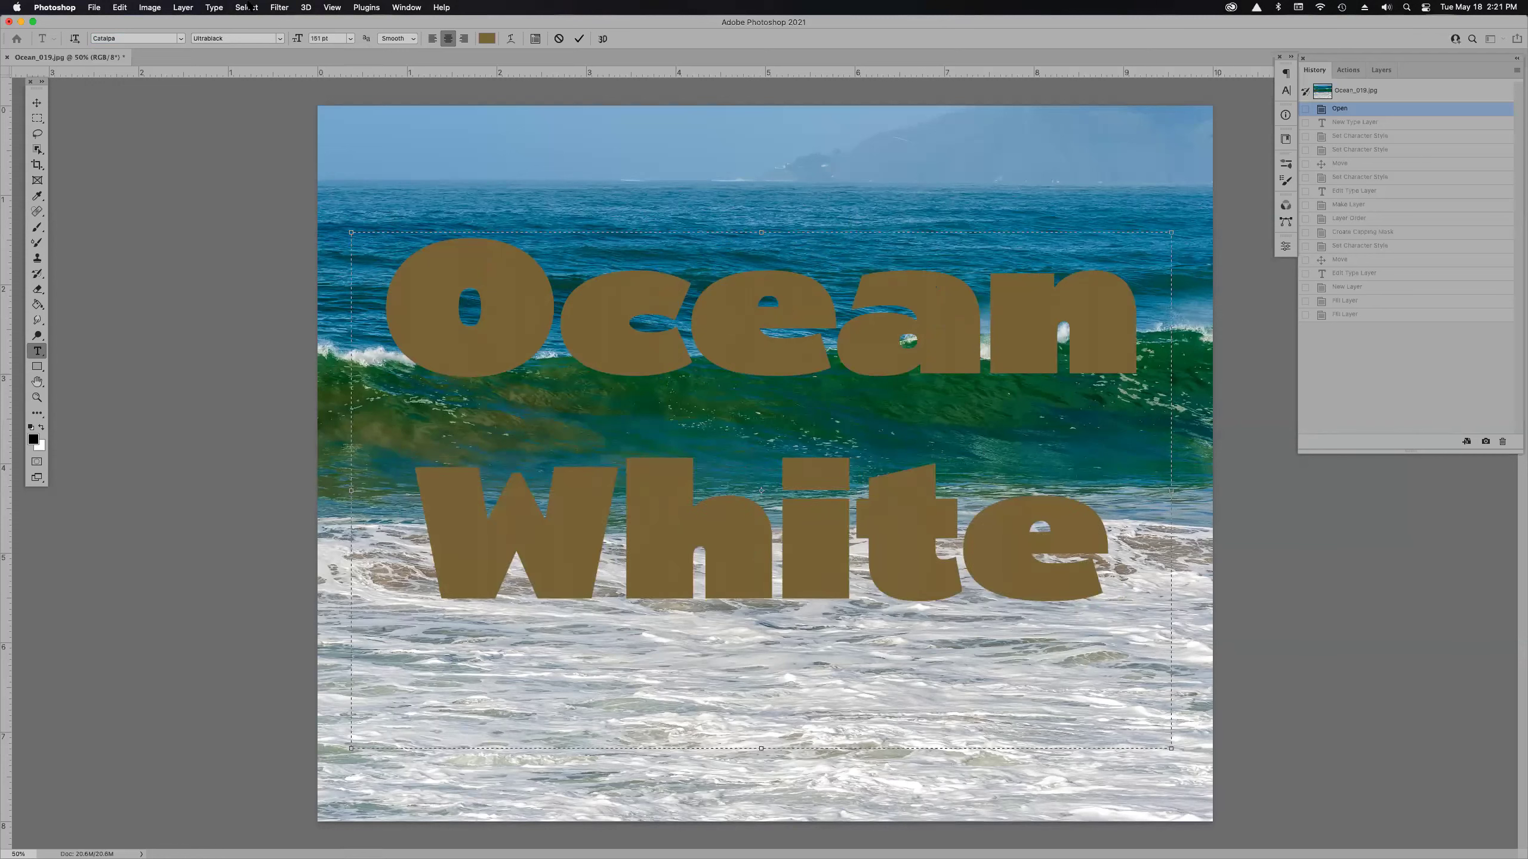
pyautogui.moveTo(760, 232); pyautogui.dragTo(761, 255)
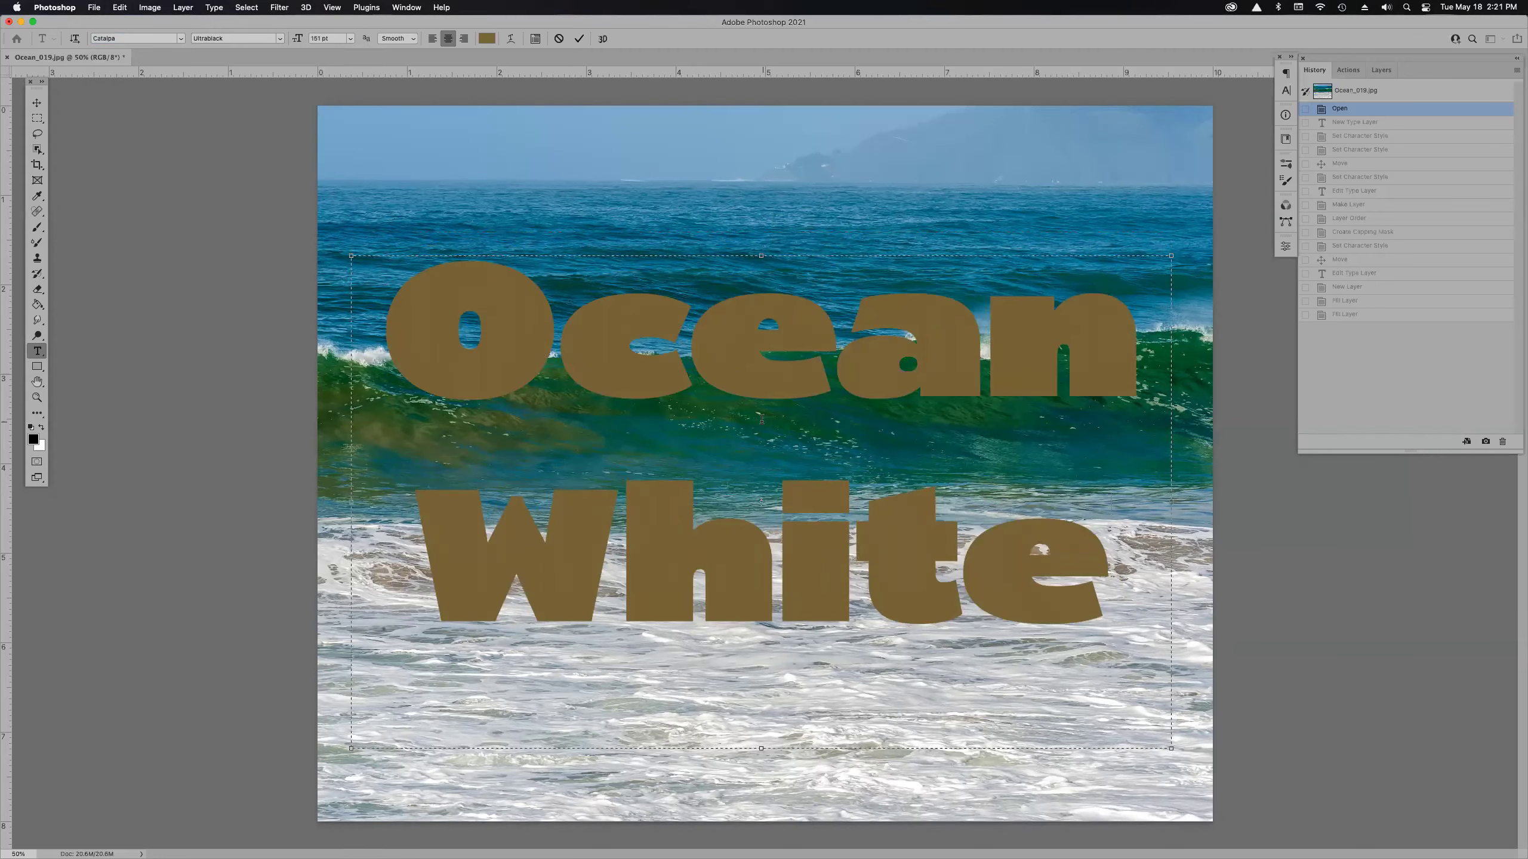
pyautogui.press('super+Return')
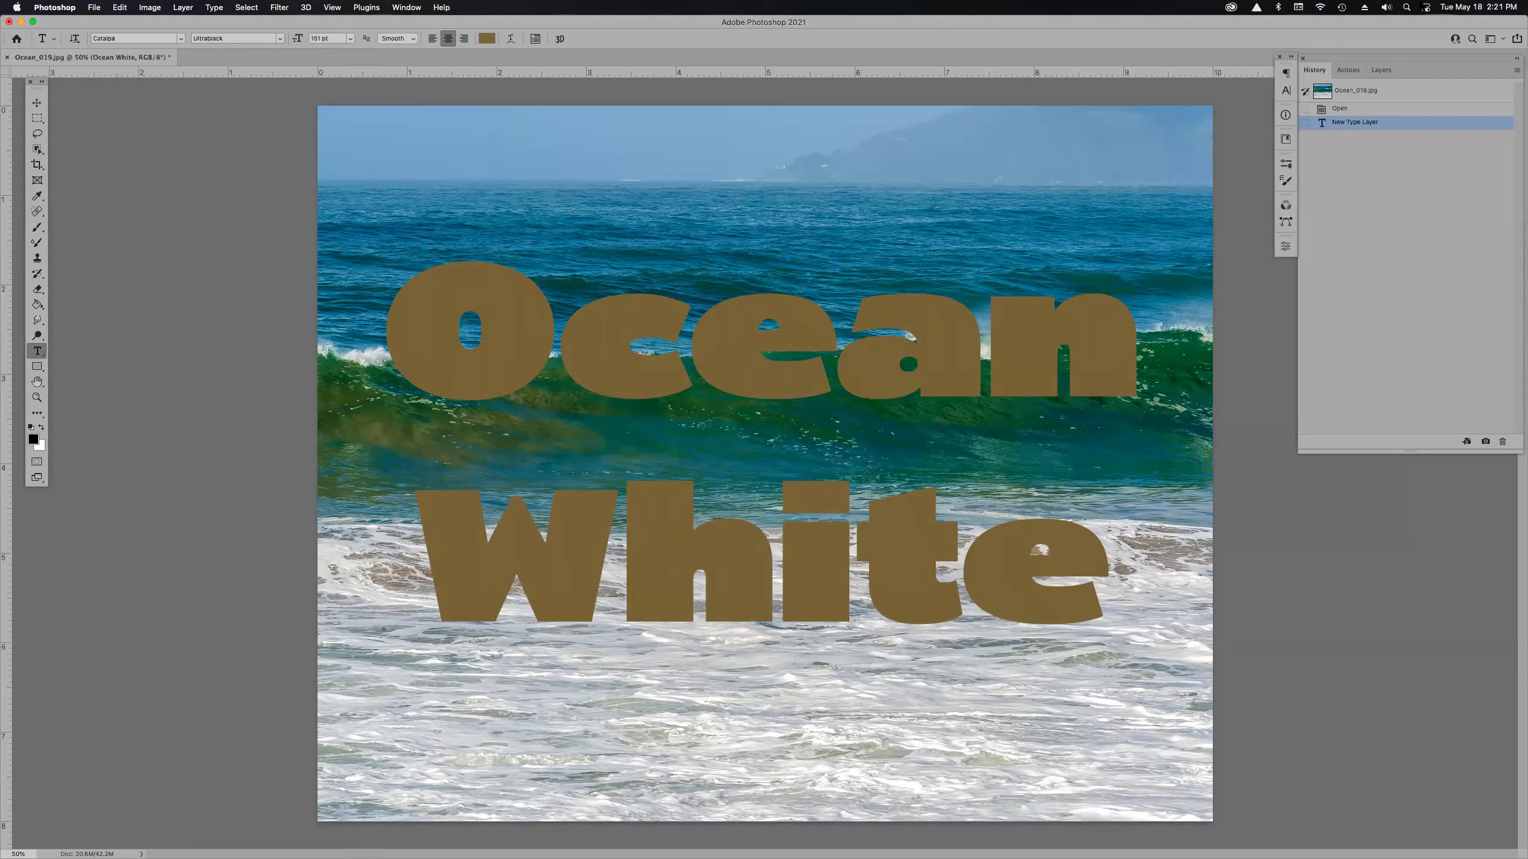
# - Unlock the ocean Background layer and move the Ocean White text layer beneath it
pyautogui.click(1385, 66)
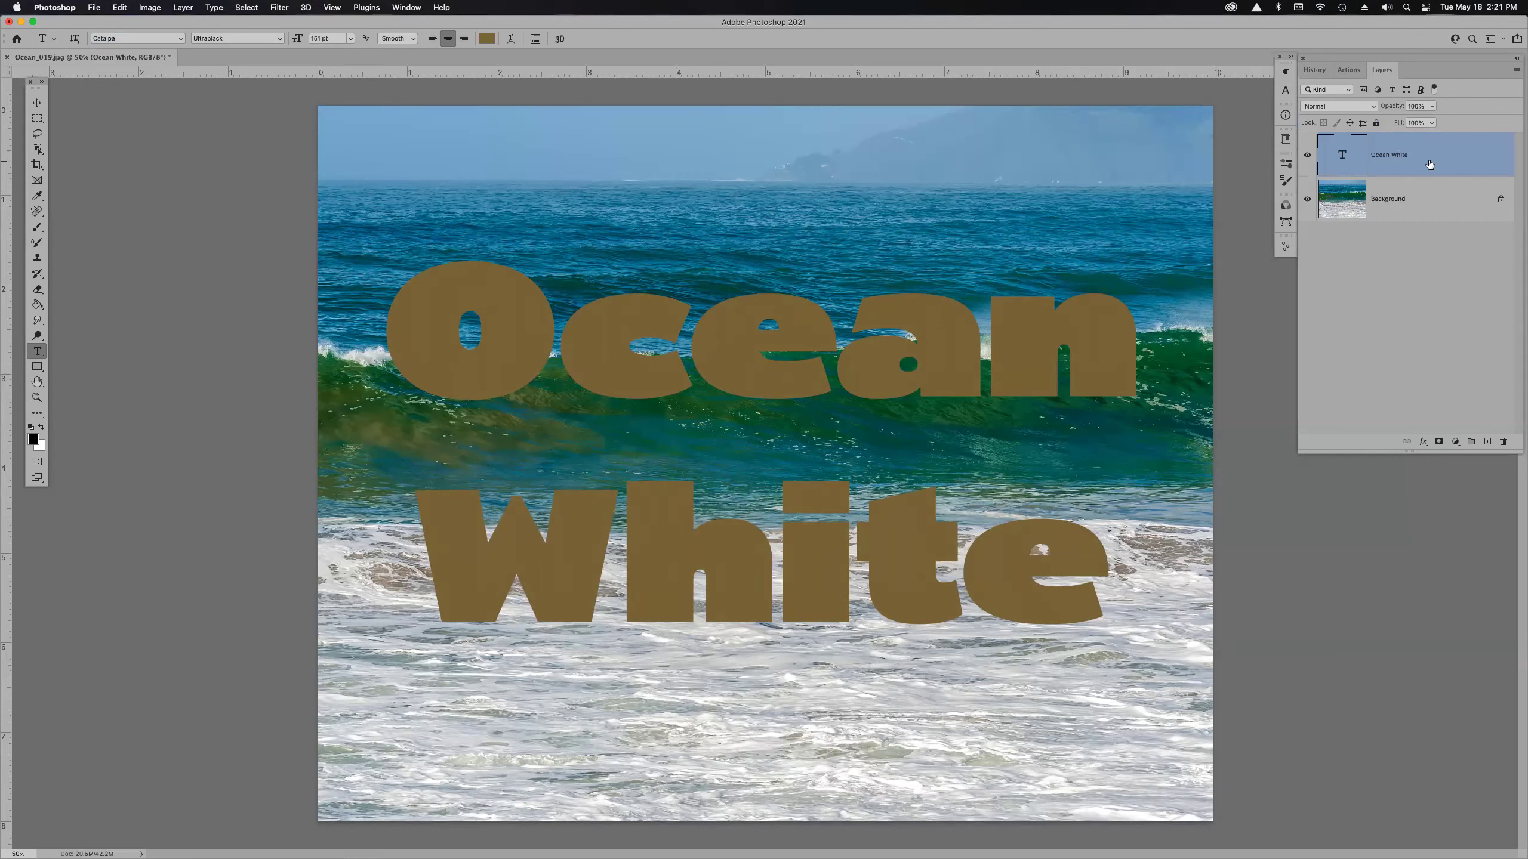
pyautogui.click(1501, 202)
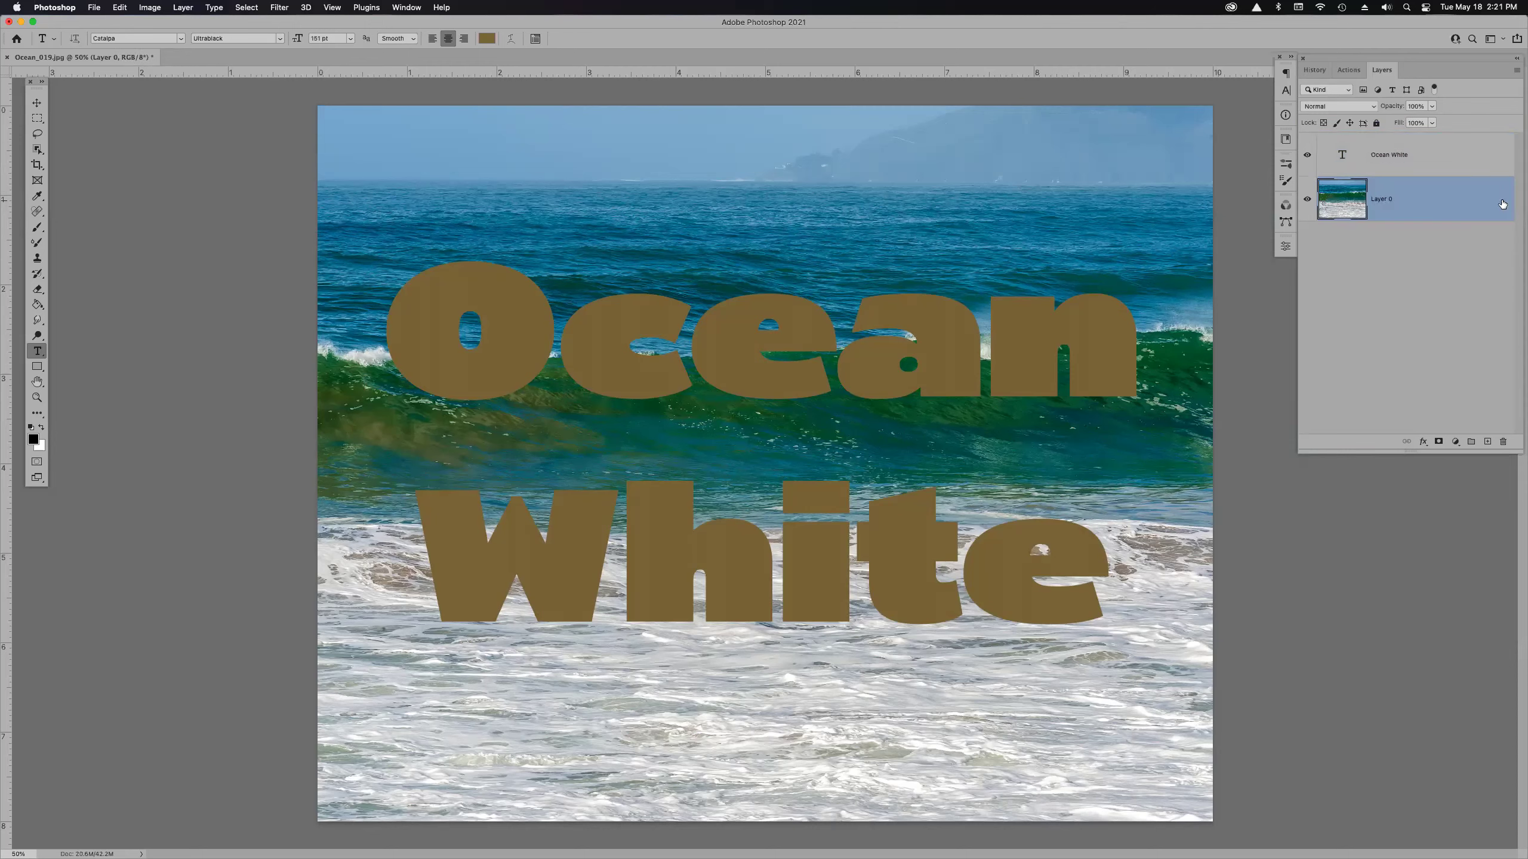
pyautogui.moveTo(1443, 157); pyautogui.dragTo(1441, 216)
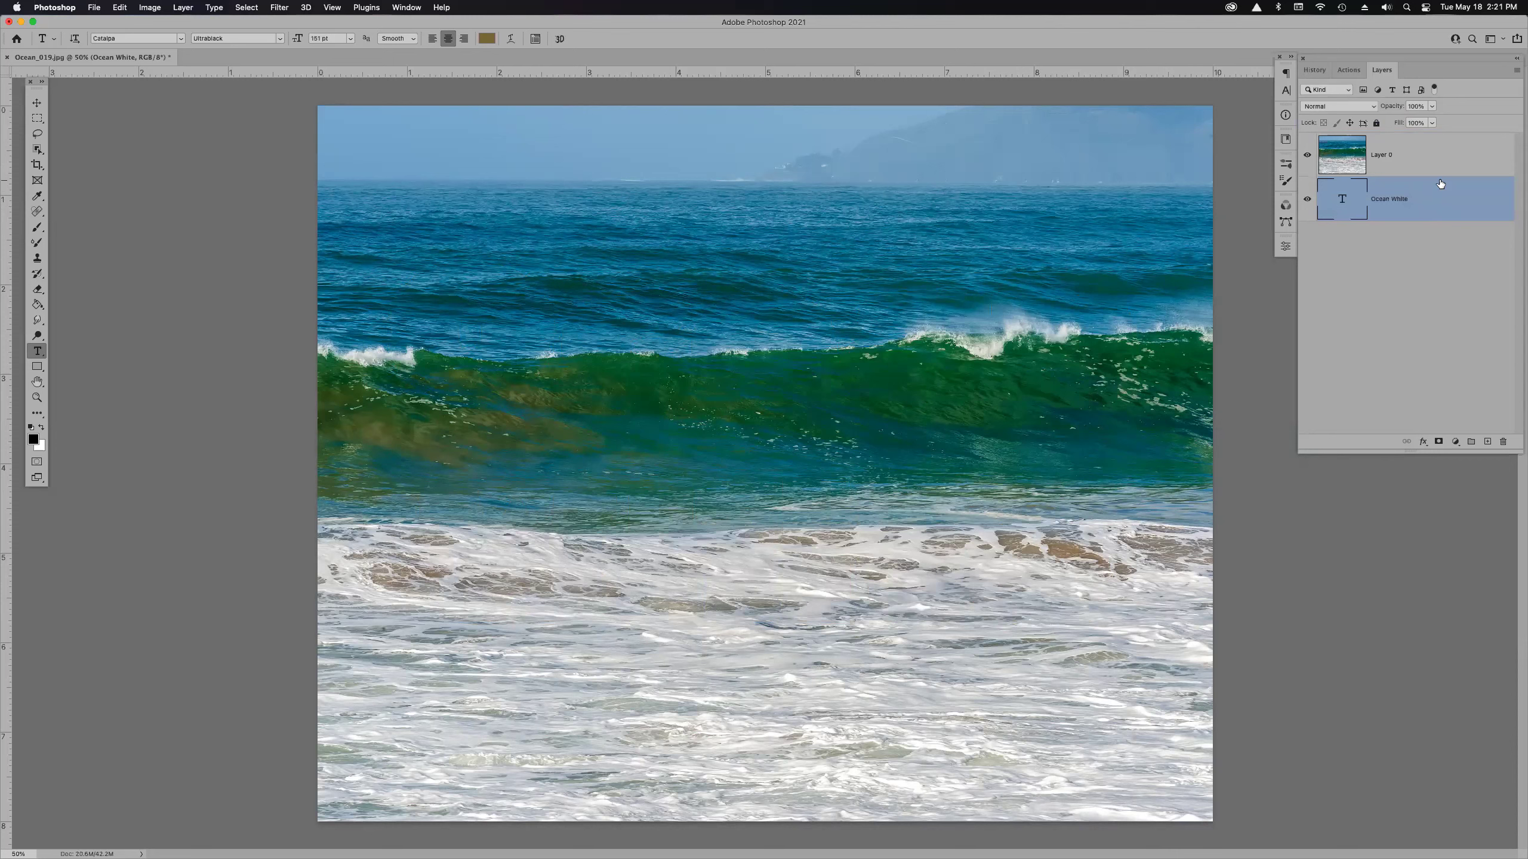
# - Clip the ocean photo layer to the Ocean White text layer and move the text slightly lower on the canvas
pyautogui.moveTo(1433, 174); pyautogui.dragTo(1426, 175)
pyautogui.keyDown('alt'); pyautogui.click(1425, 174); pyautogui.keyUp('alt')
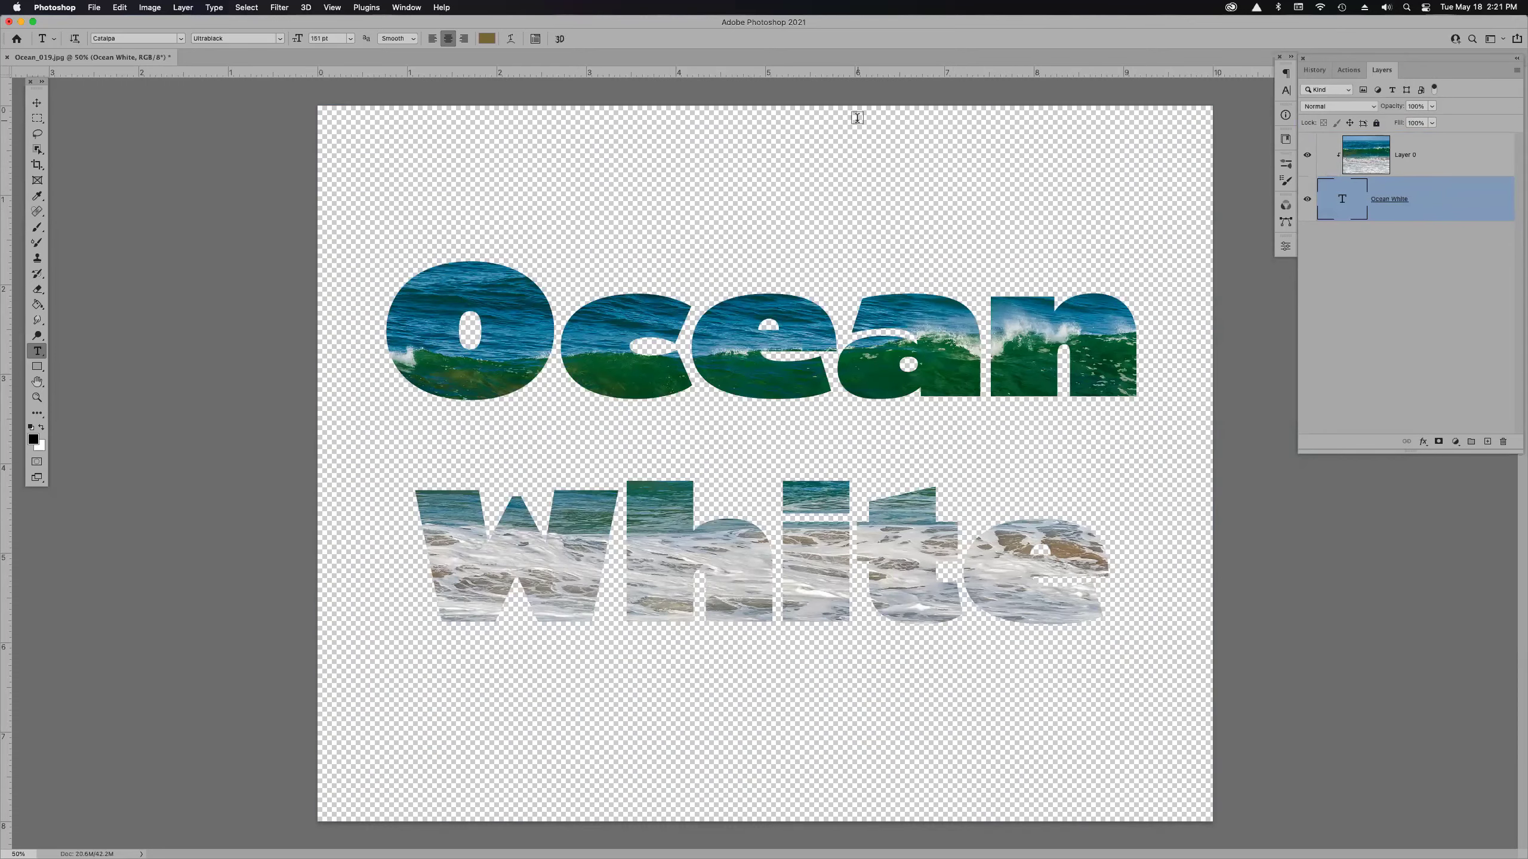
pyautogui.press('v')
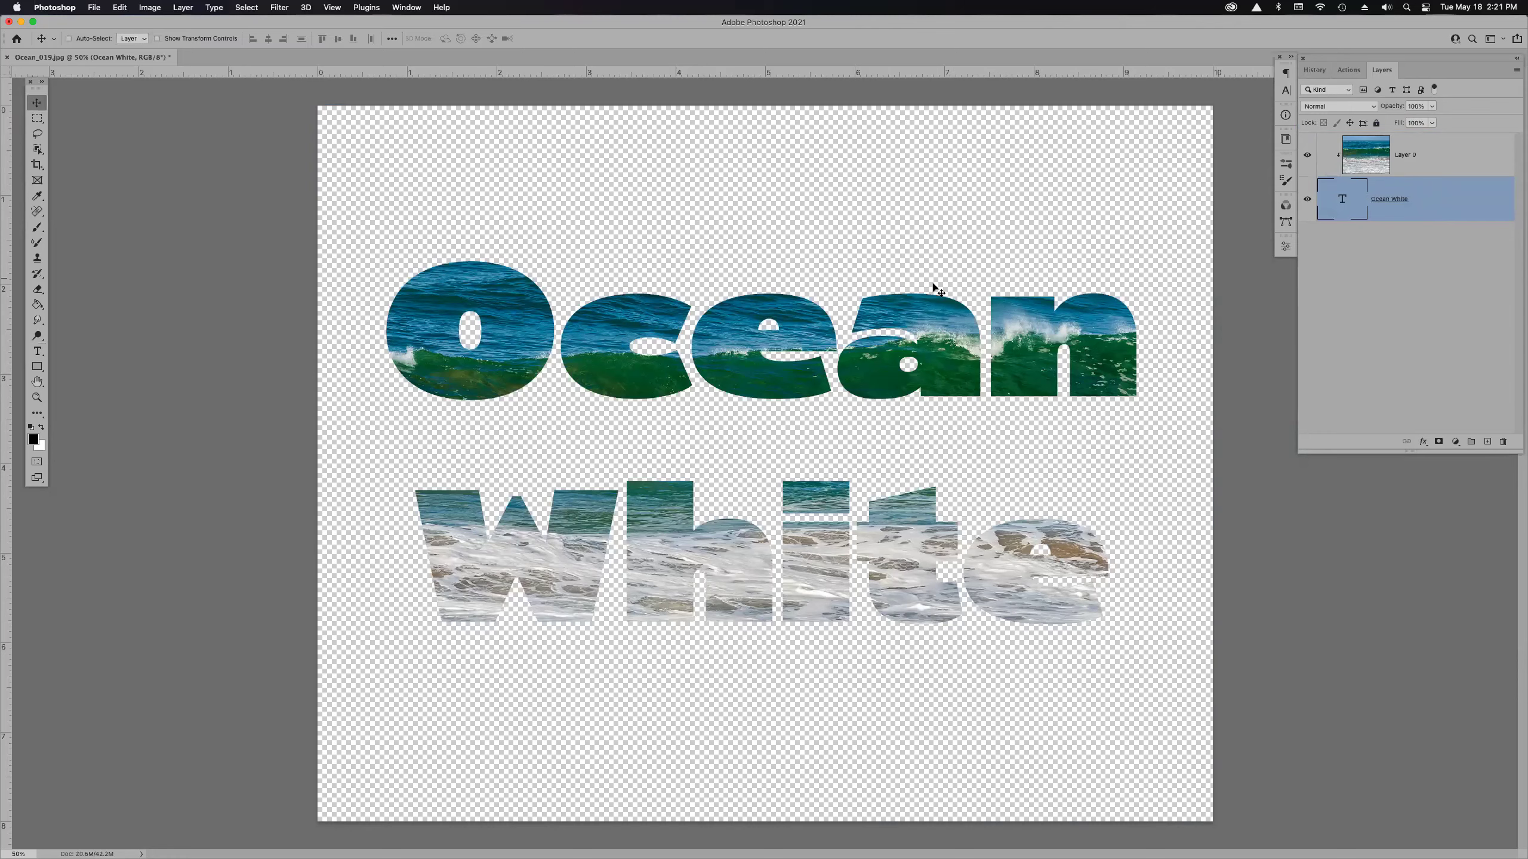
pyautogui.moveTo(969, 323); pyautogui.dragTo(969, 349)
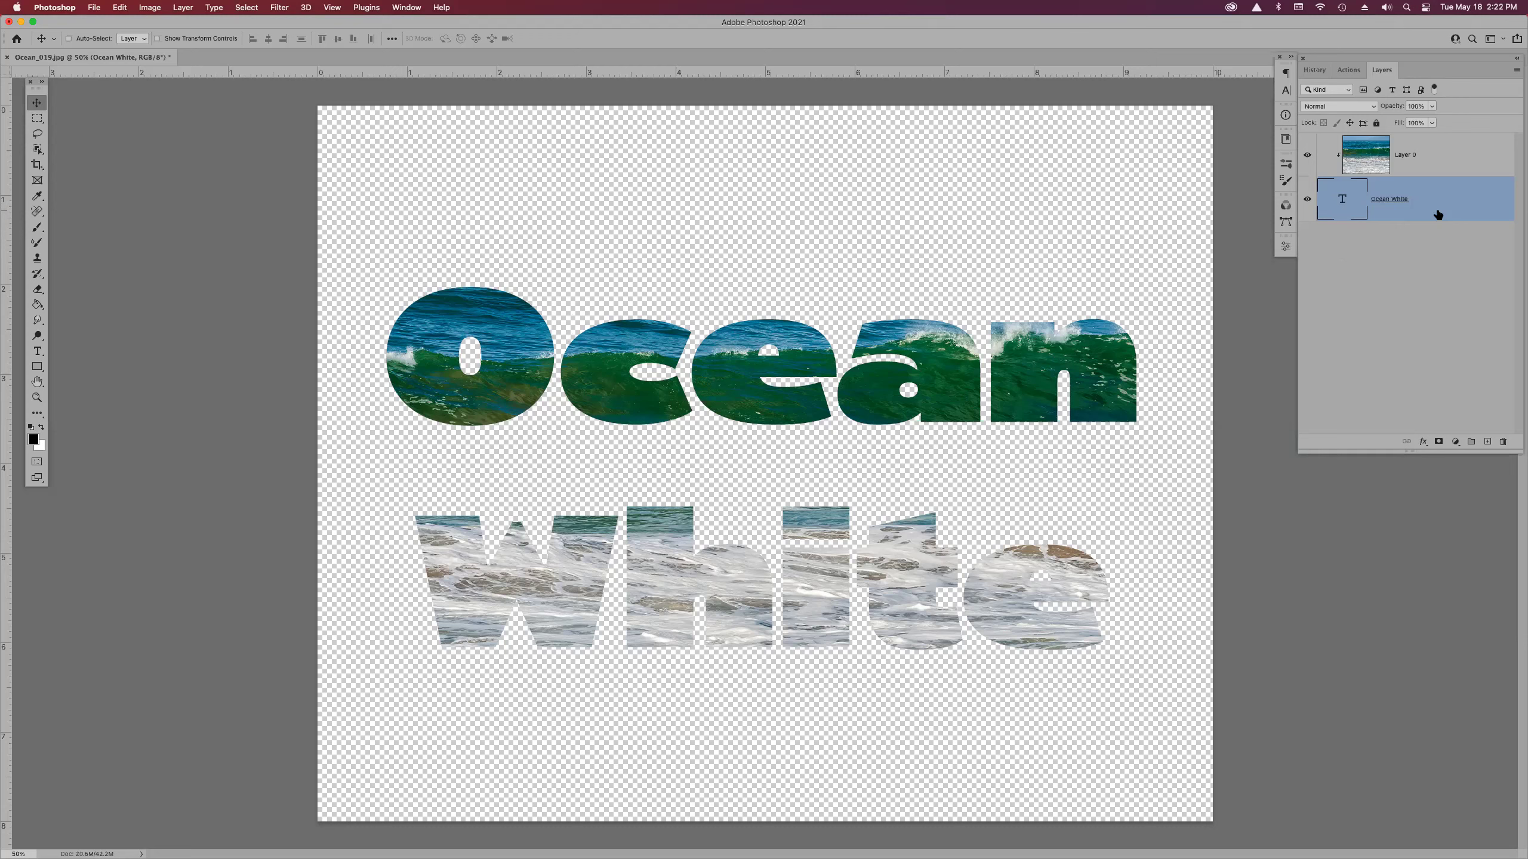
# - Try adding a blank layer above the Ocean White text layer and another beneath it, deleting each one
pyautogui.click(1488, 443)
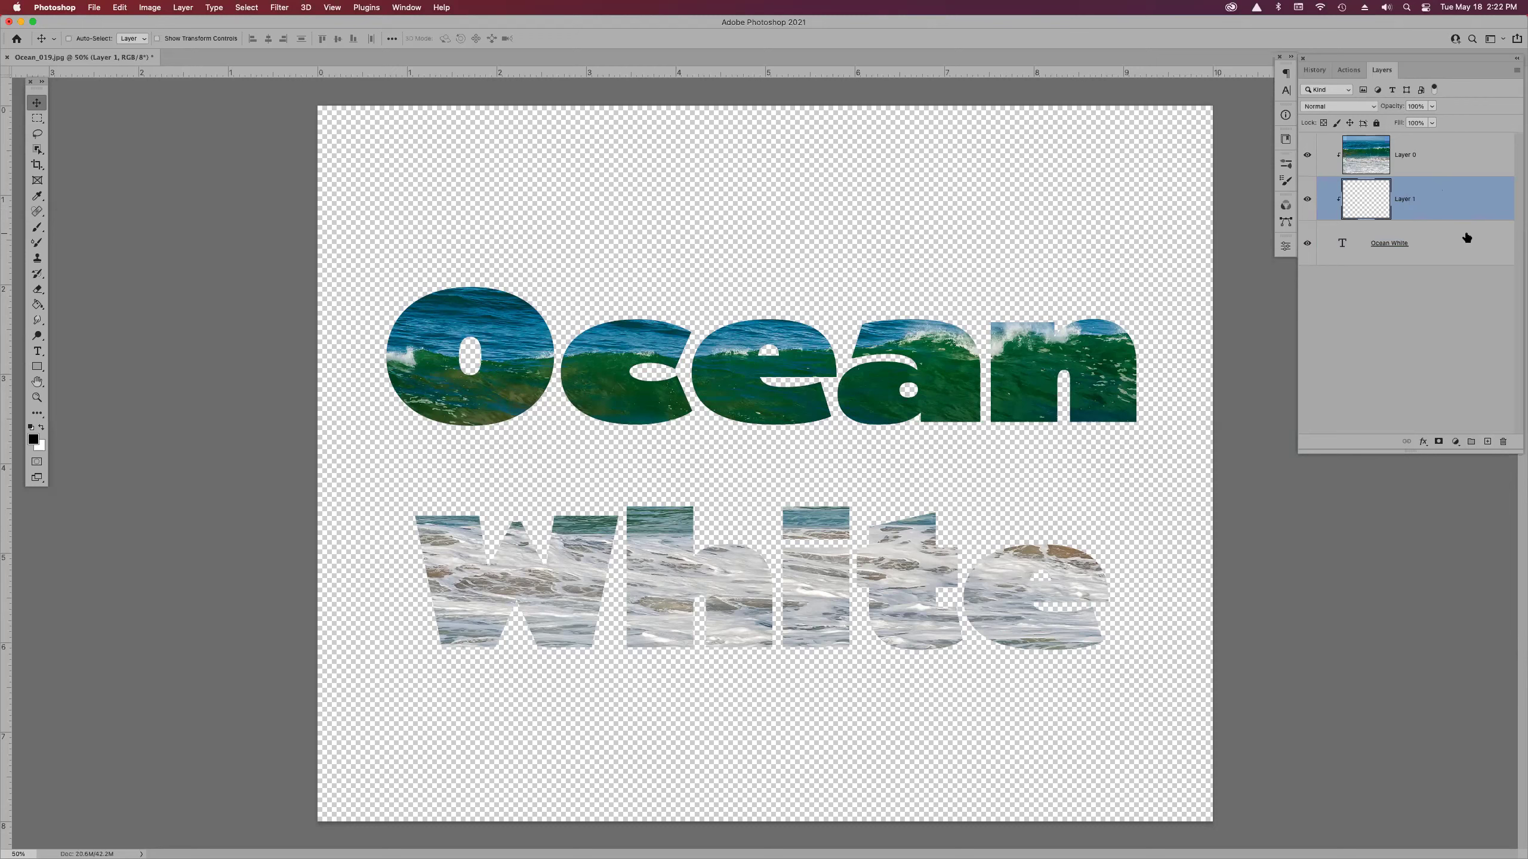
pyautogui.press('BackSpace')
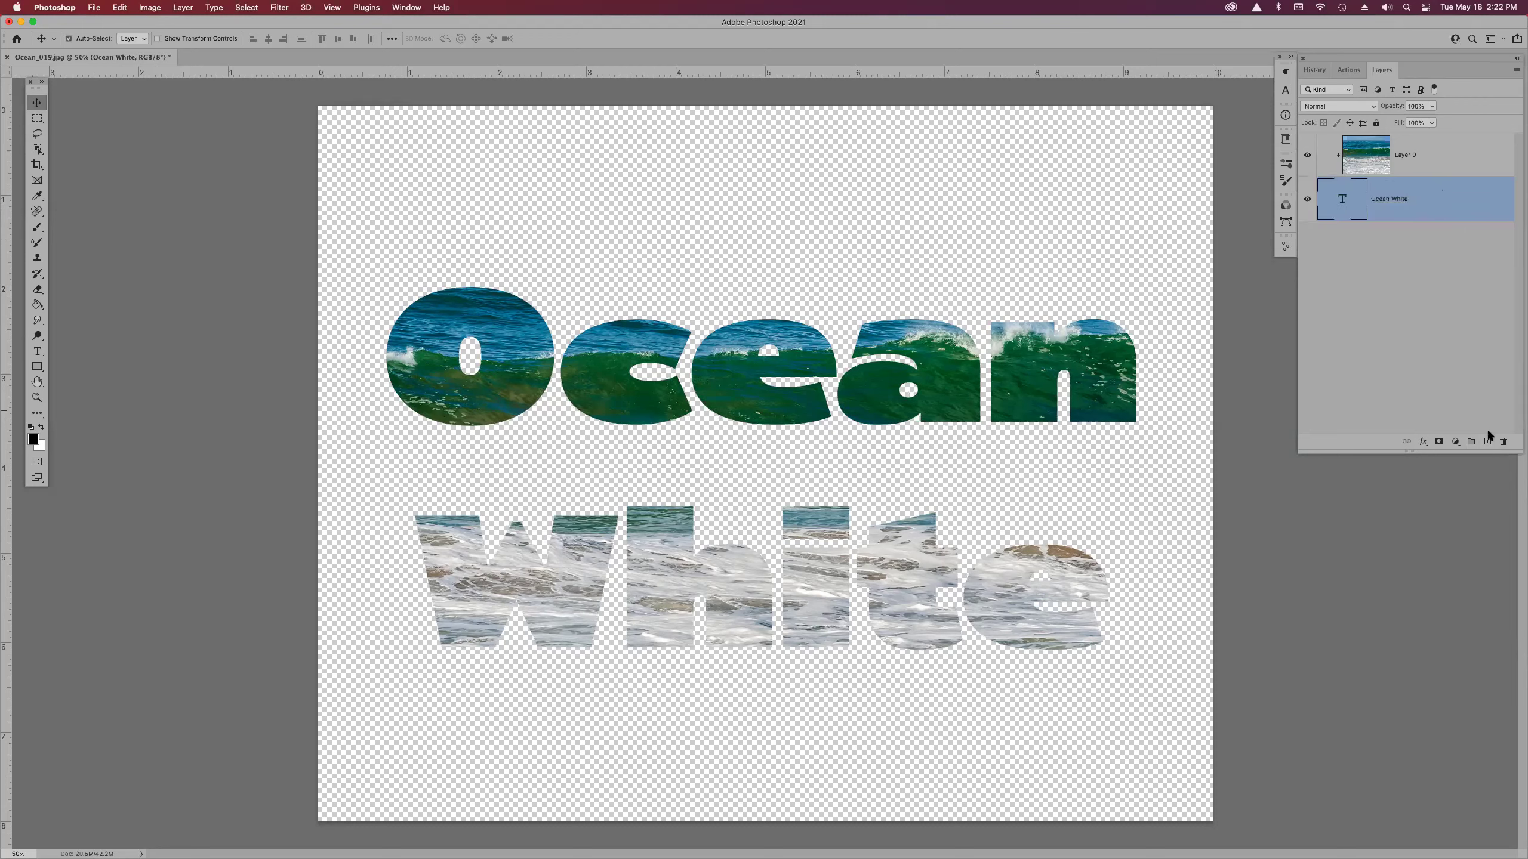
pyautogui.click(1487, 442)
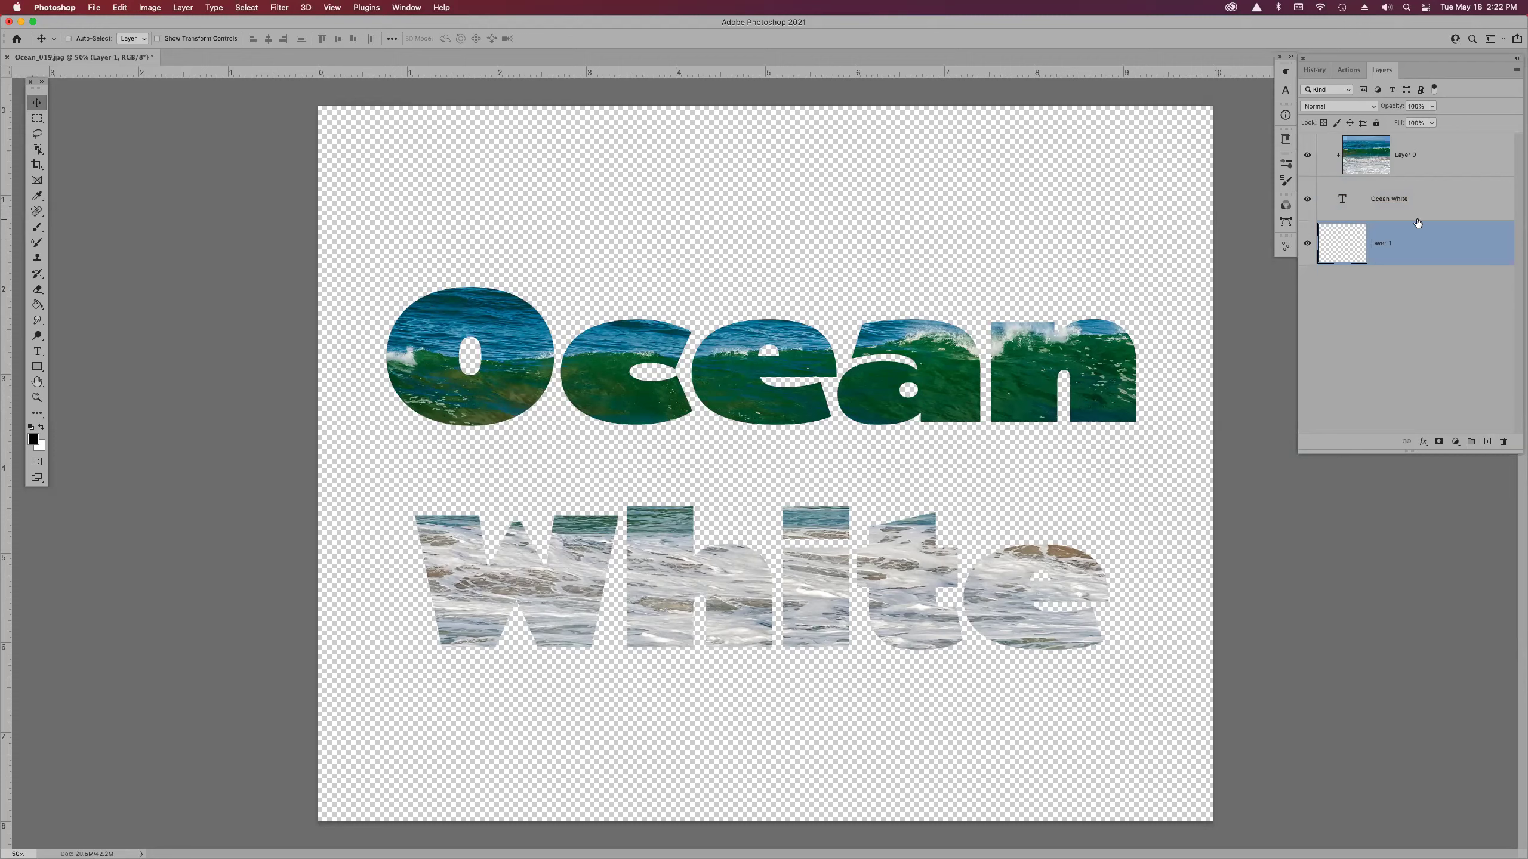
pyautogui.press('Delete')
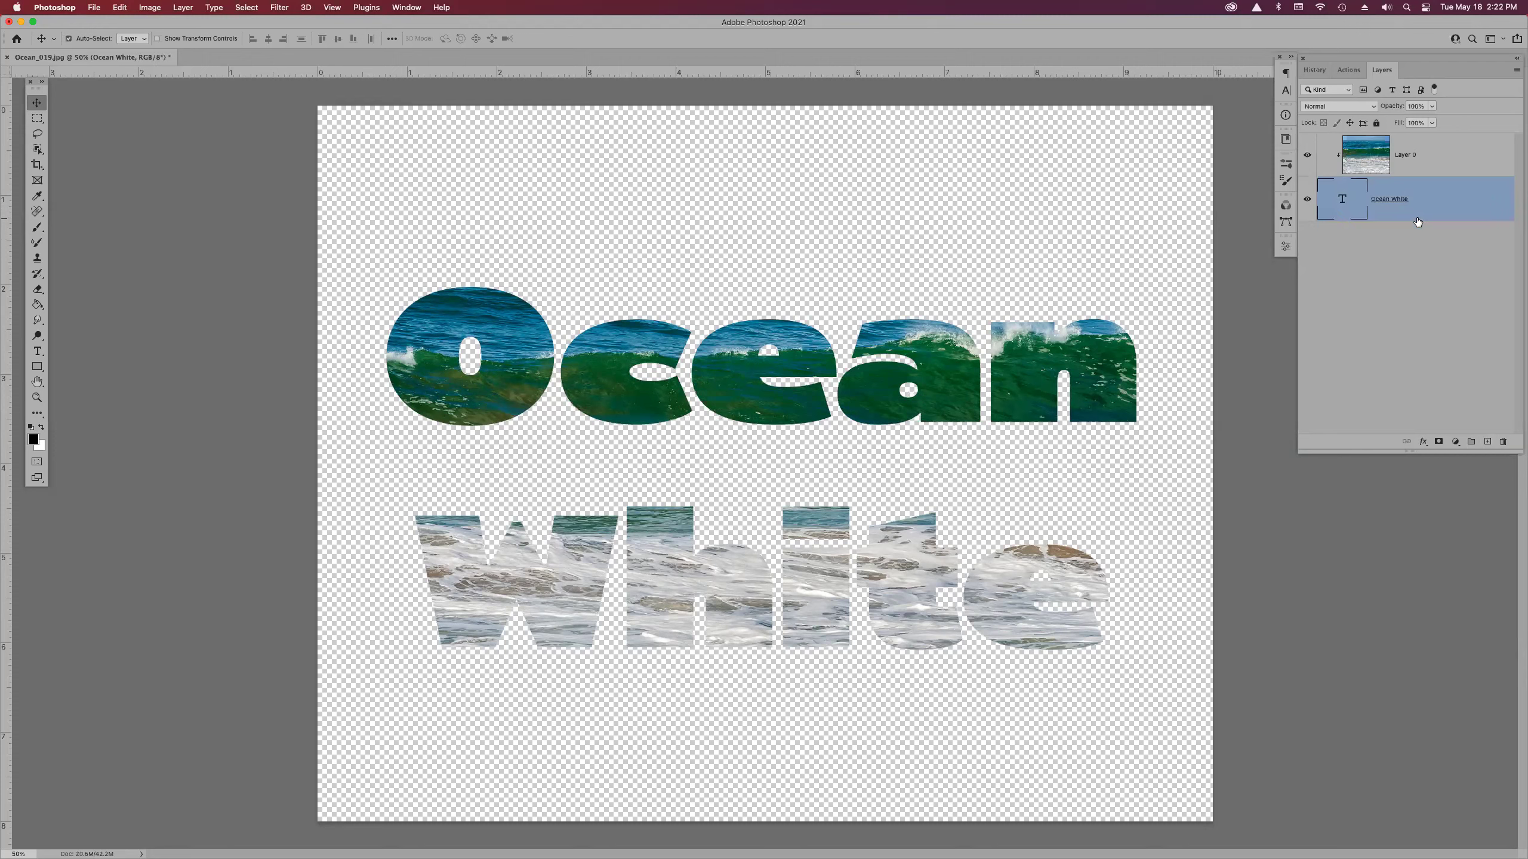
# - Try adding a blank layer directly beneath the clipped ocean photo layer, and delete it
pyautogui.click(1456, 156)
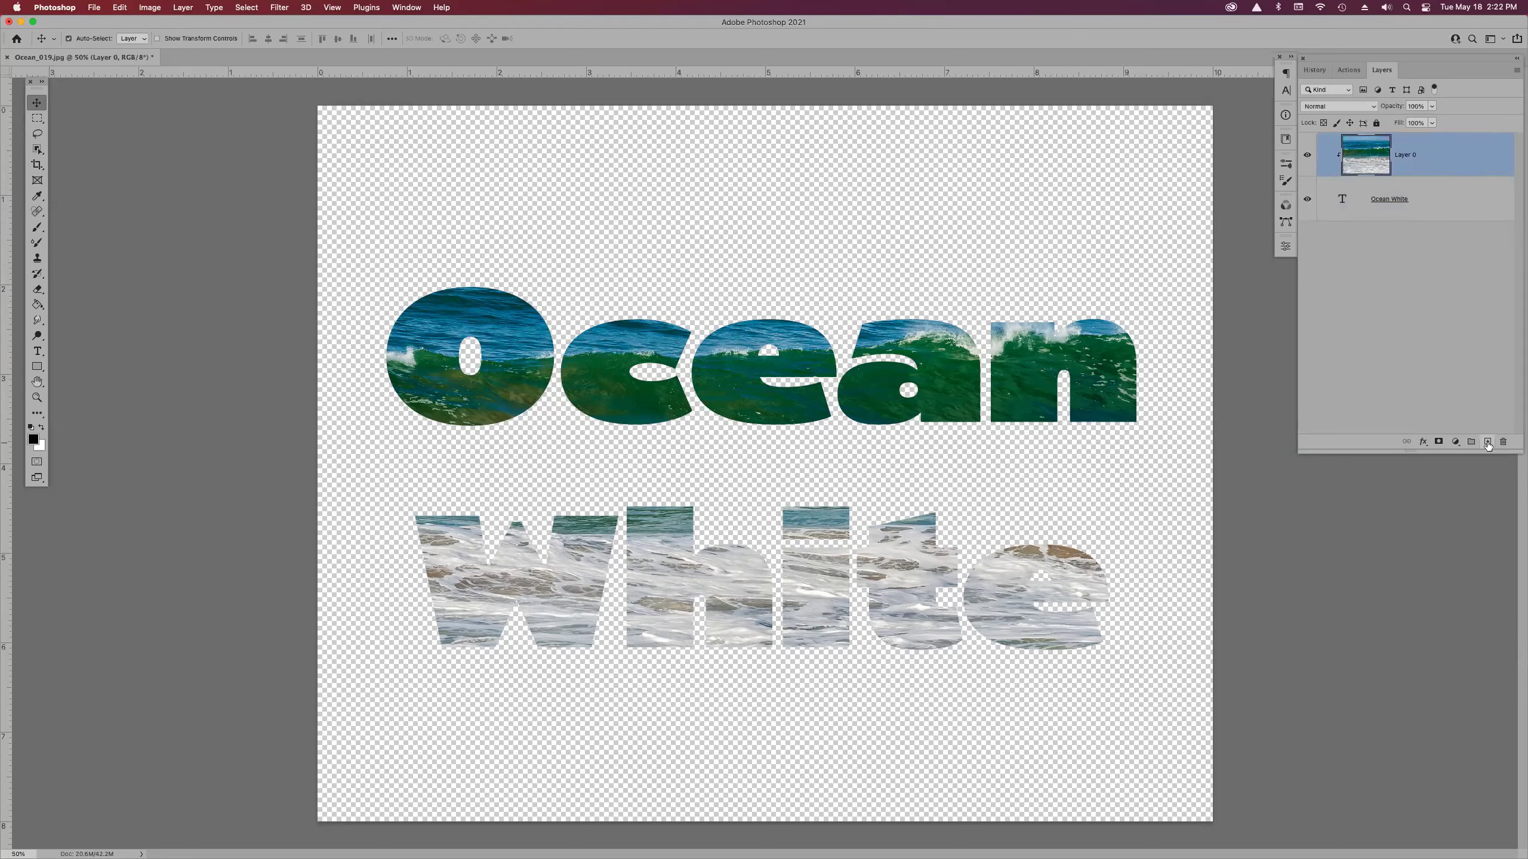
pyautogui.click(1487, 443)
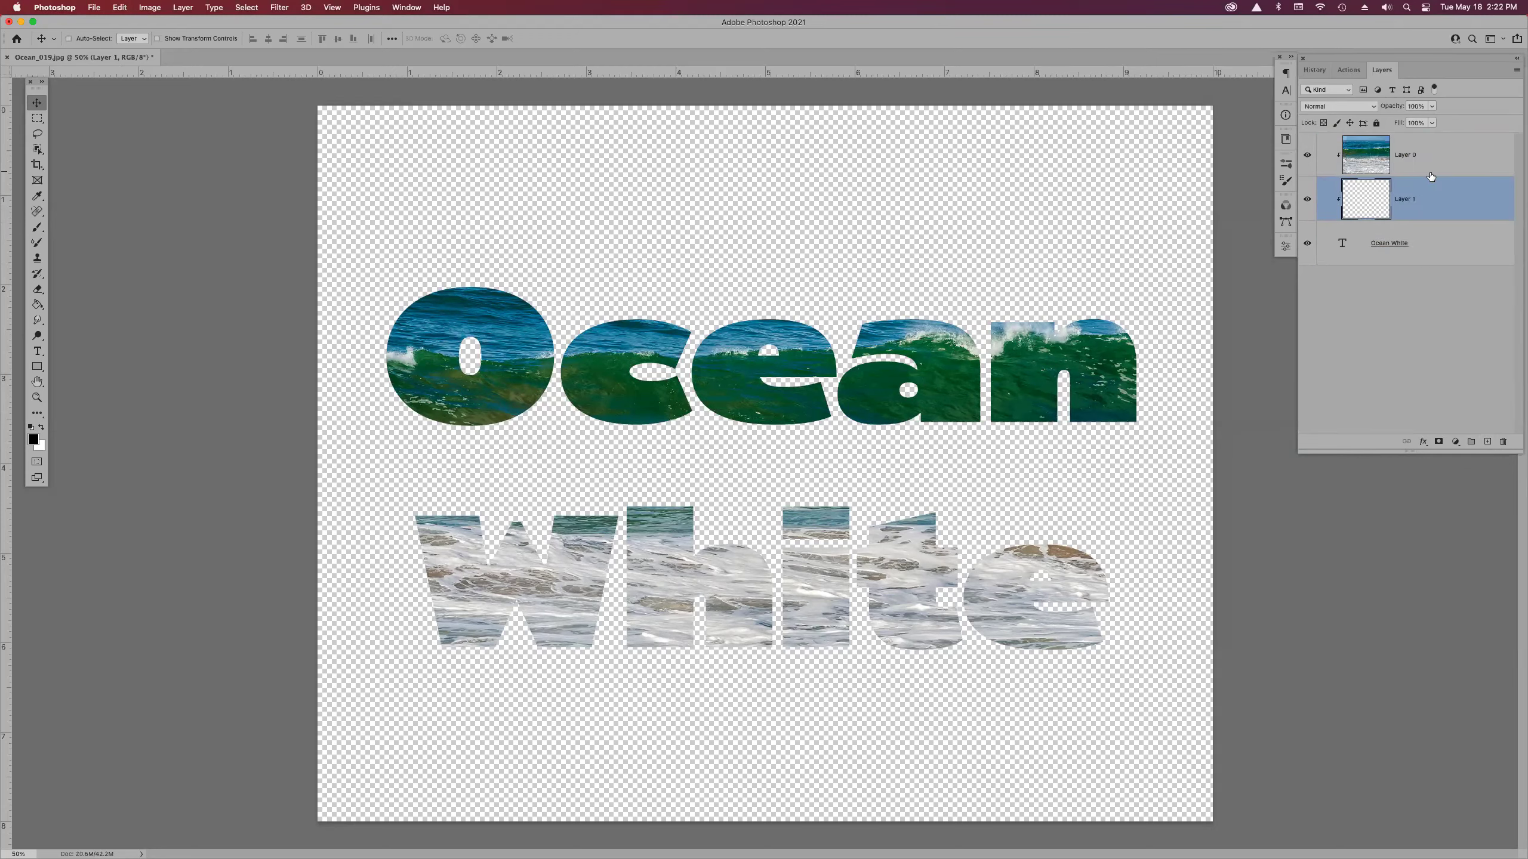
pyautogui.press('BackSpace')
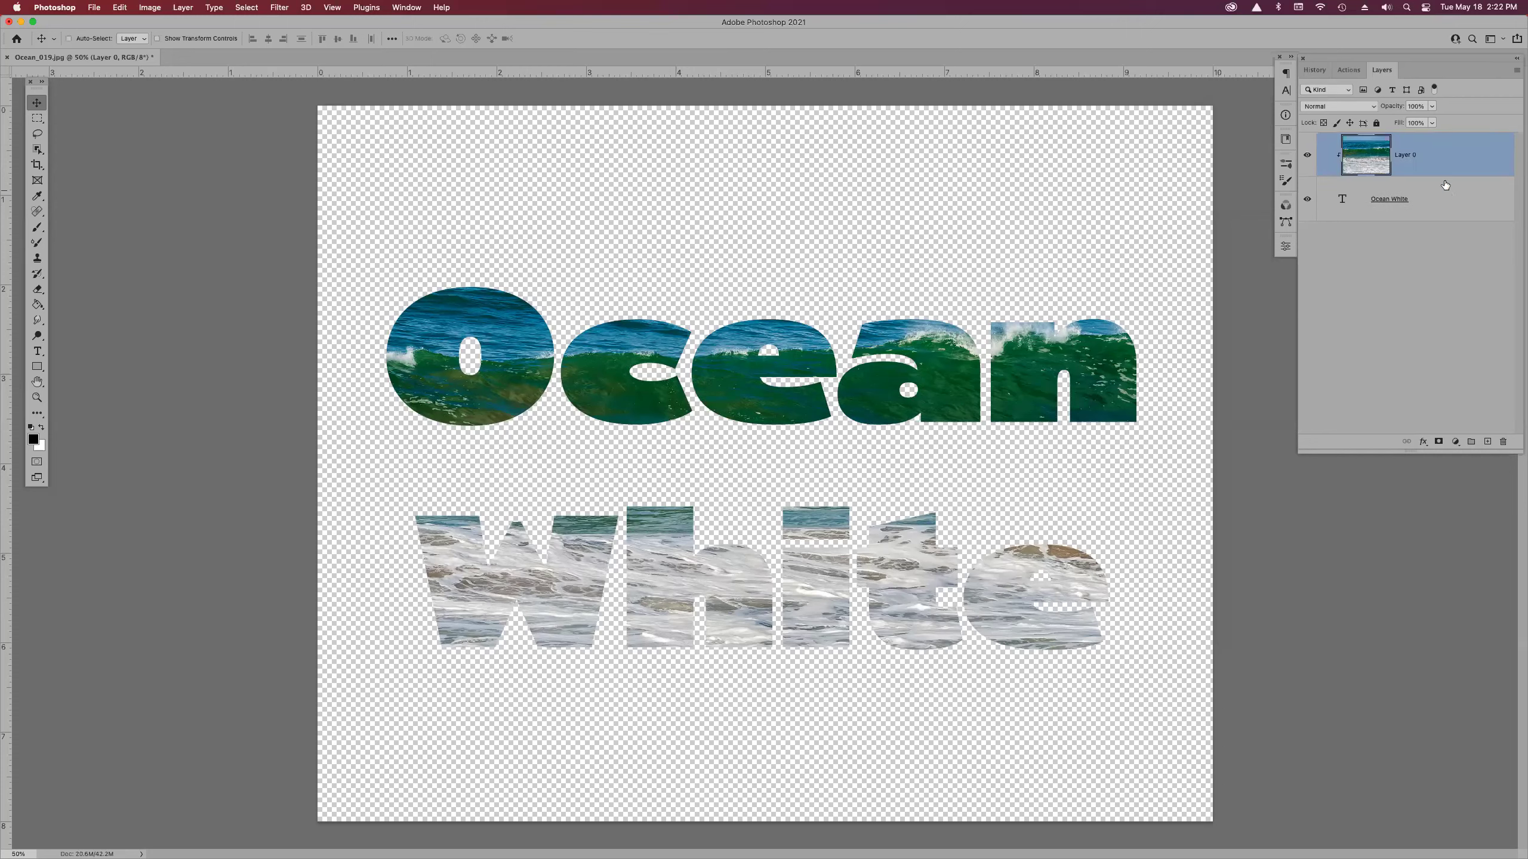
# - Add a new layer beneath the Ocean White text layer and fill it with black
pyautogui.click(1462, 217)
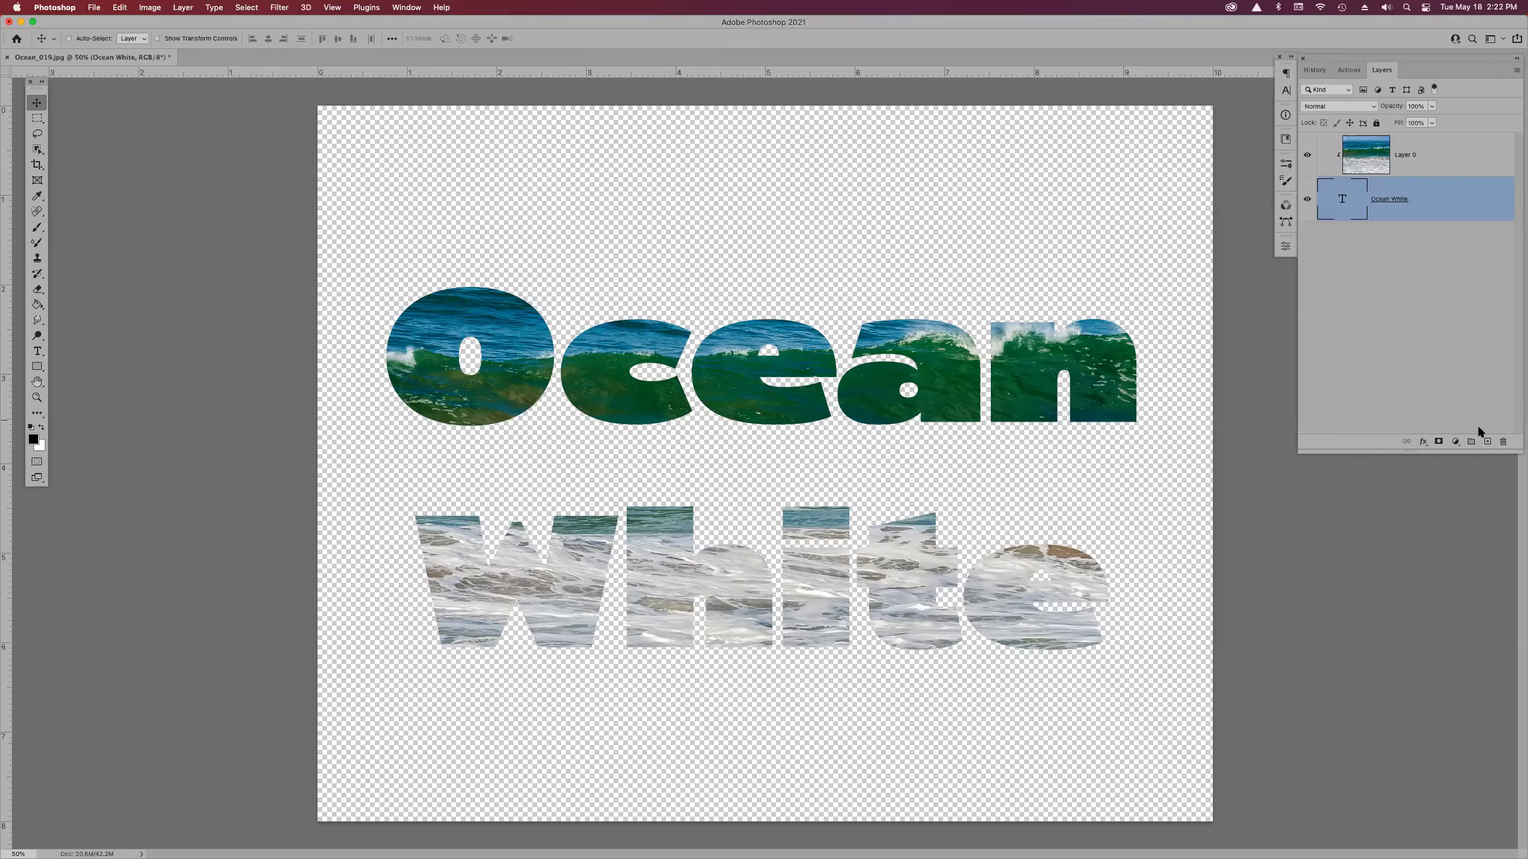
pyautogui.keyDown('super'); pyautogui.click(1488, 442); pyautogui.keyUp('super')
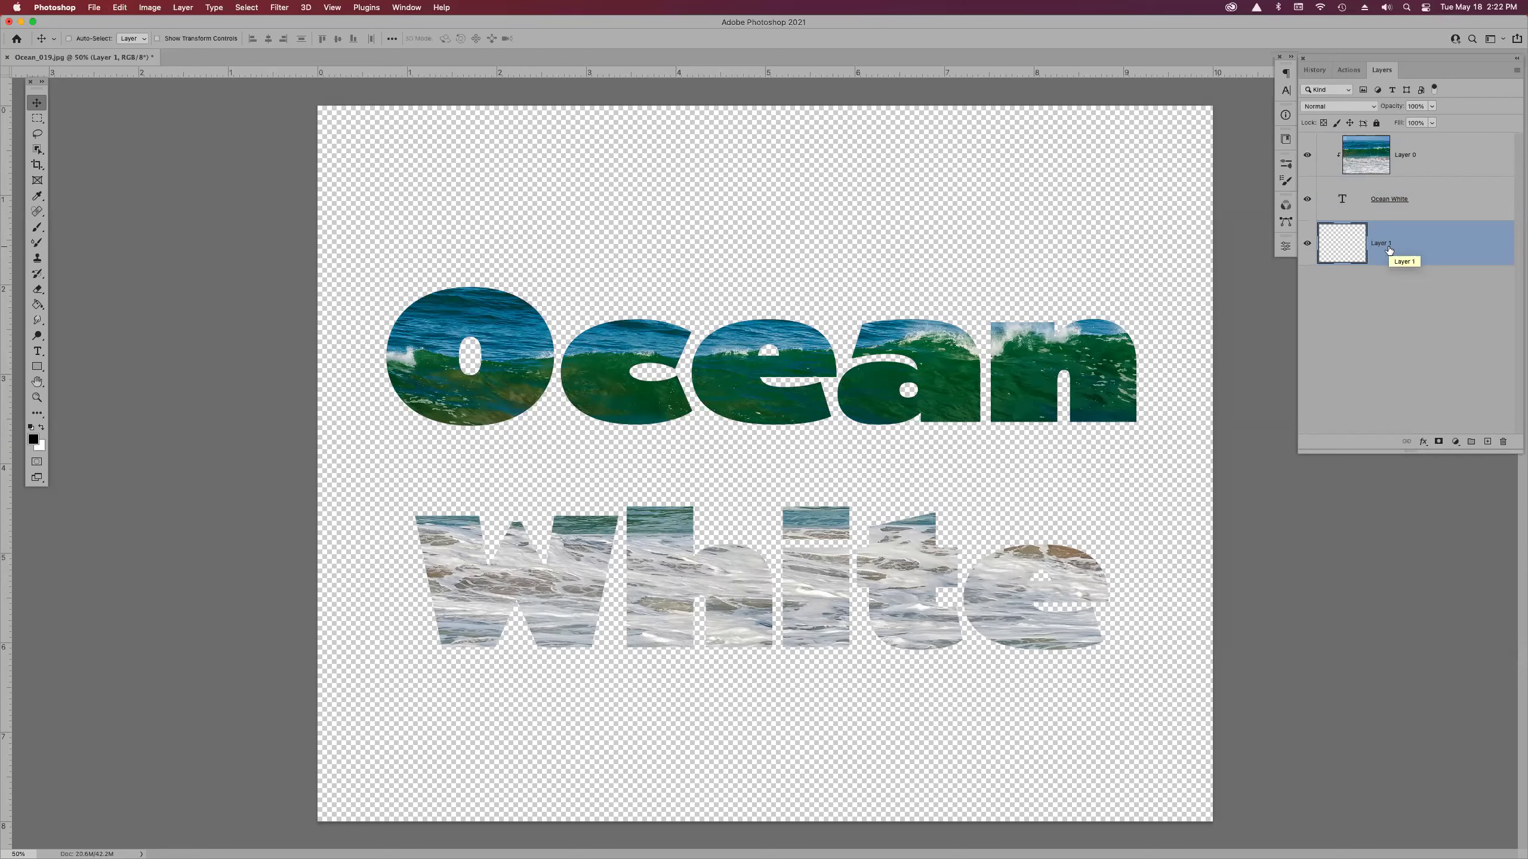
pyautogui.hotkey('alt', 'BackSpace')
pyautogui.press('t')
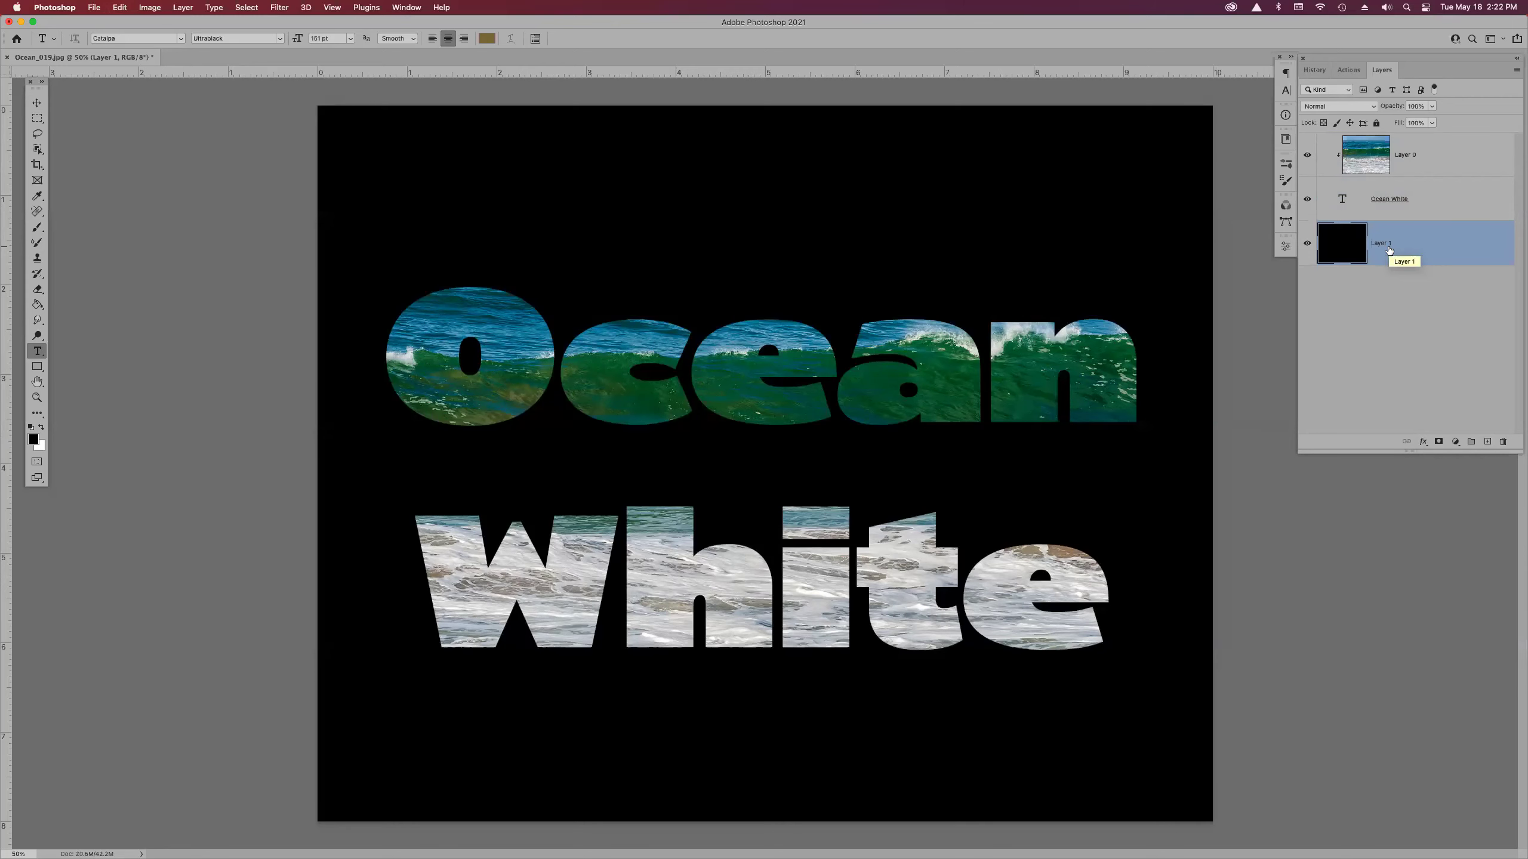
# - Choose a bright red foreground color and refill the bottom layer with it
pyautogui.click(32, 440)
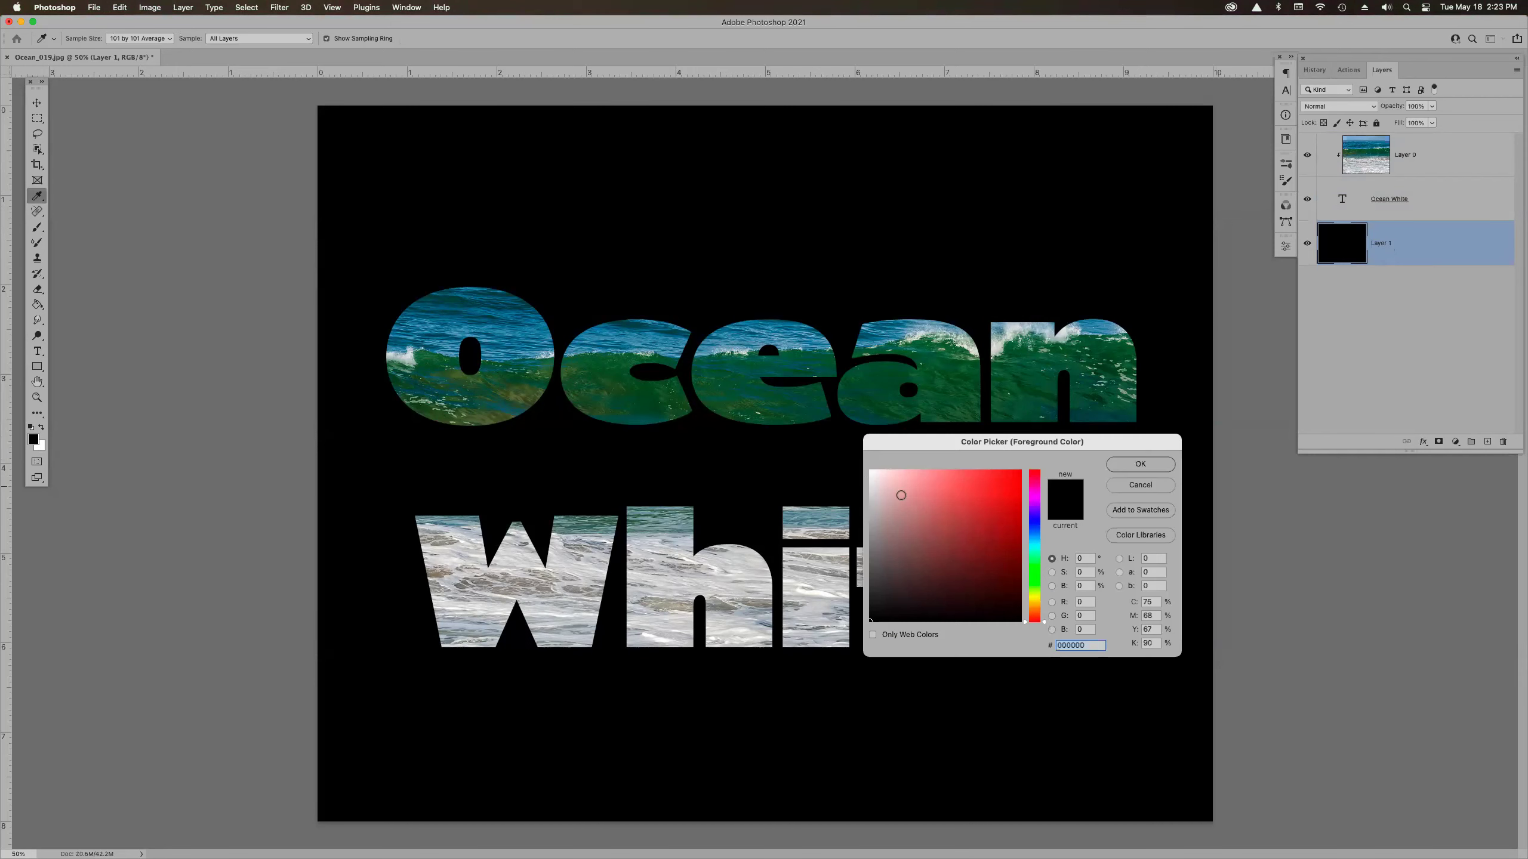
pyautogui.click(1007, 483)
pyautogui.click(1139, 464)
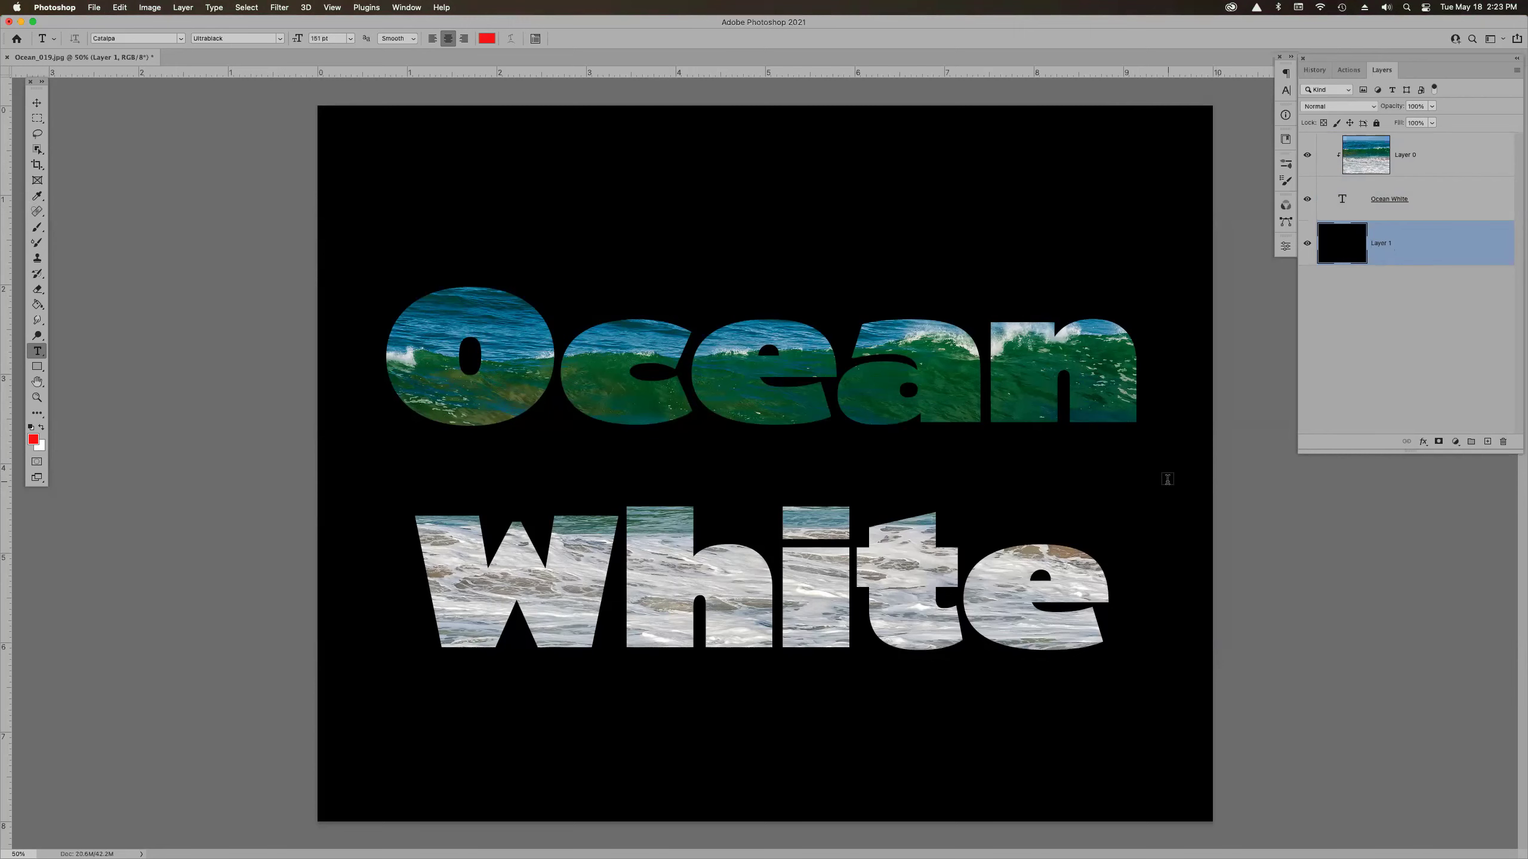
pyautogui.hotkey('alt', 'BackSpace')
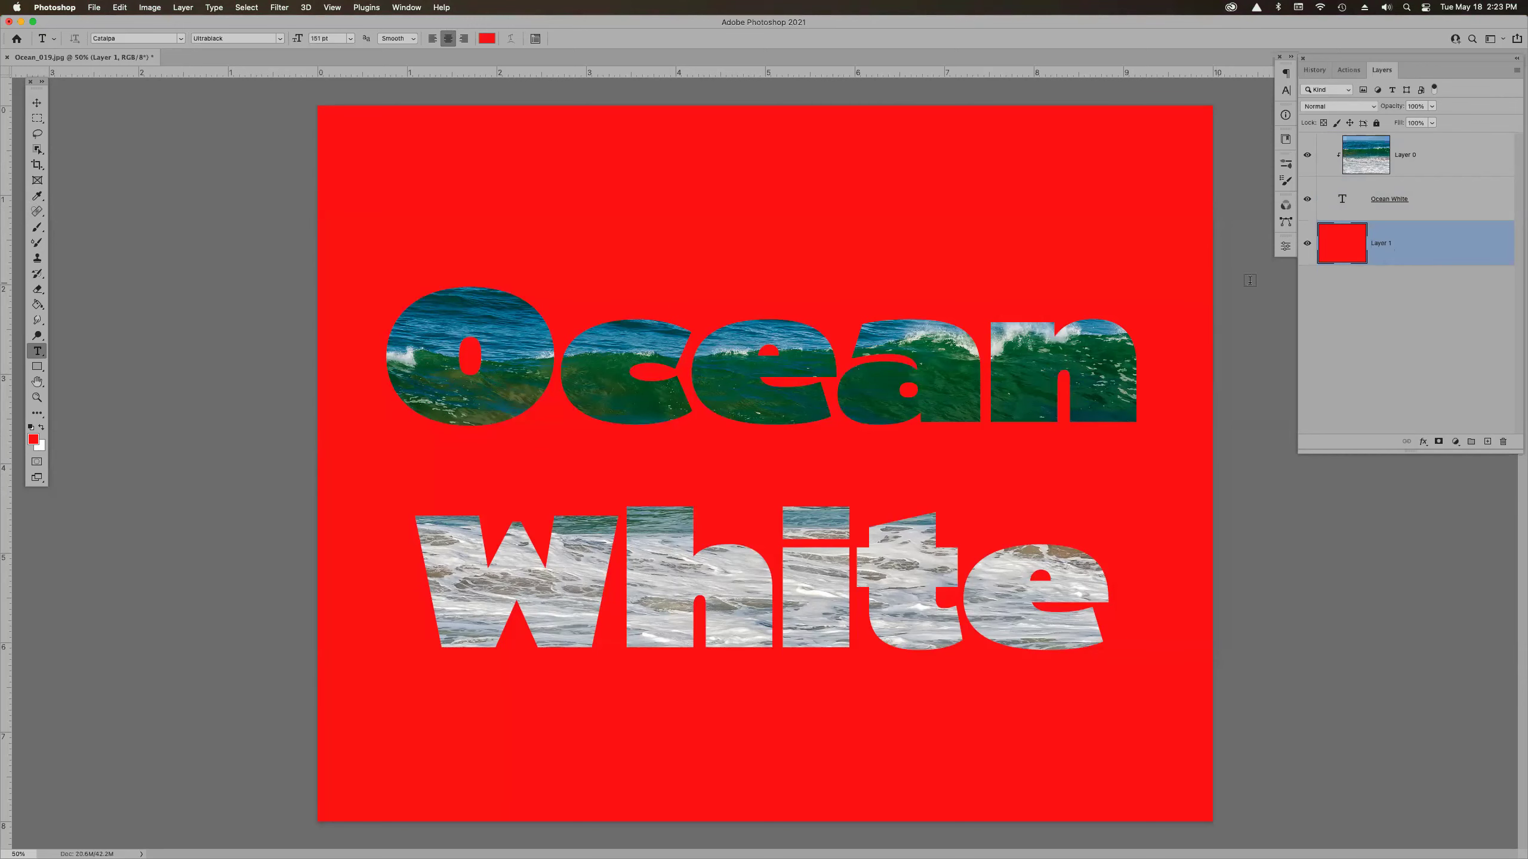
# - Try moving the hidden red layer between the ocean photo and text layers, and restore its visibility and place at the bottom
pyautogui.click(1307, 243)
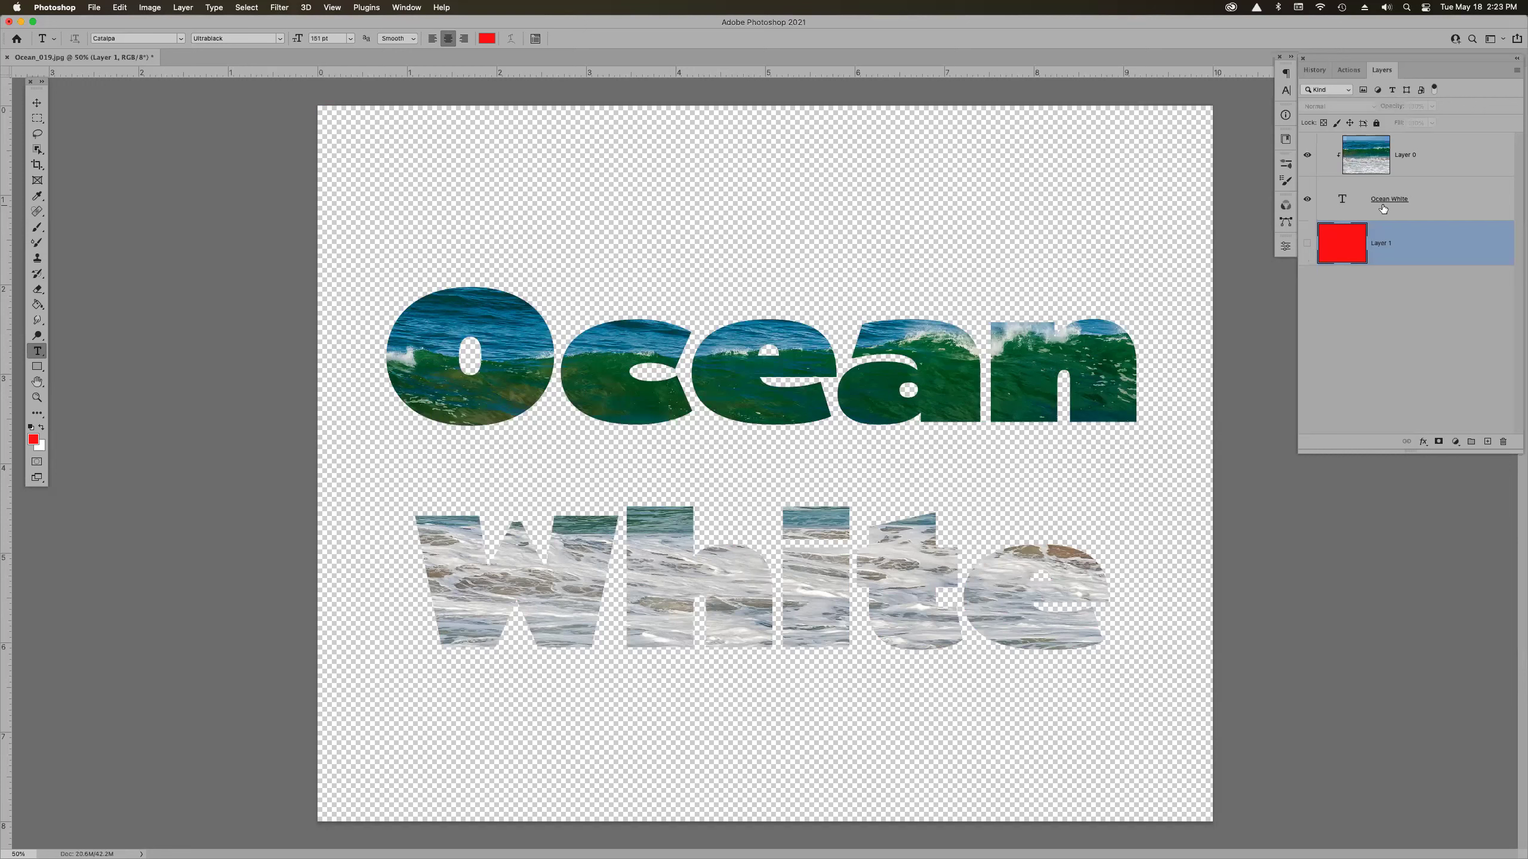
pyautogui.click(1442, 176)
pyautogui.moveTo(1446, 182); pyautogui.dragTo(1437, 177)
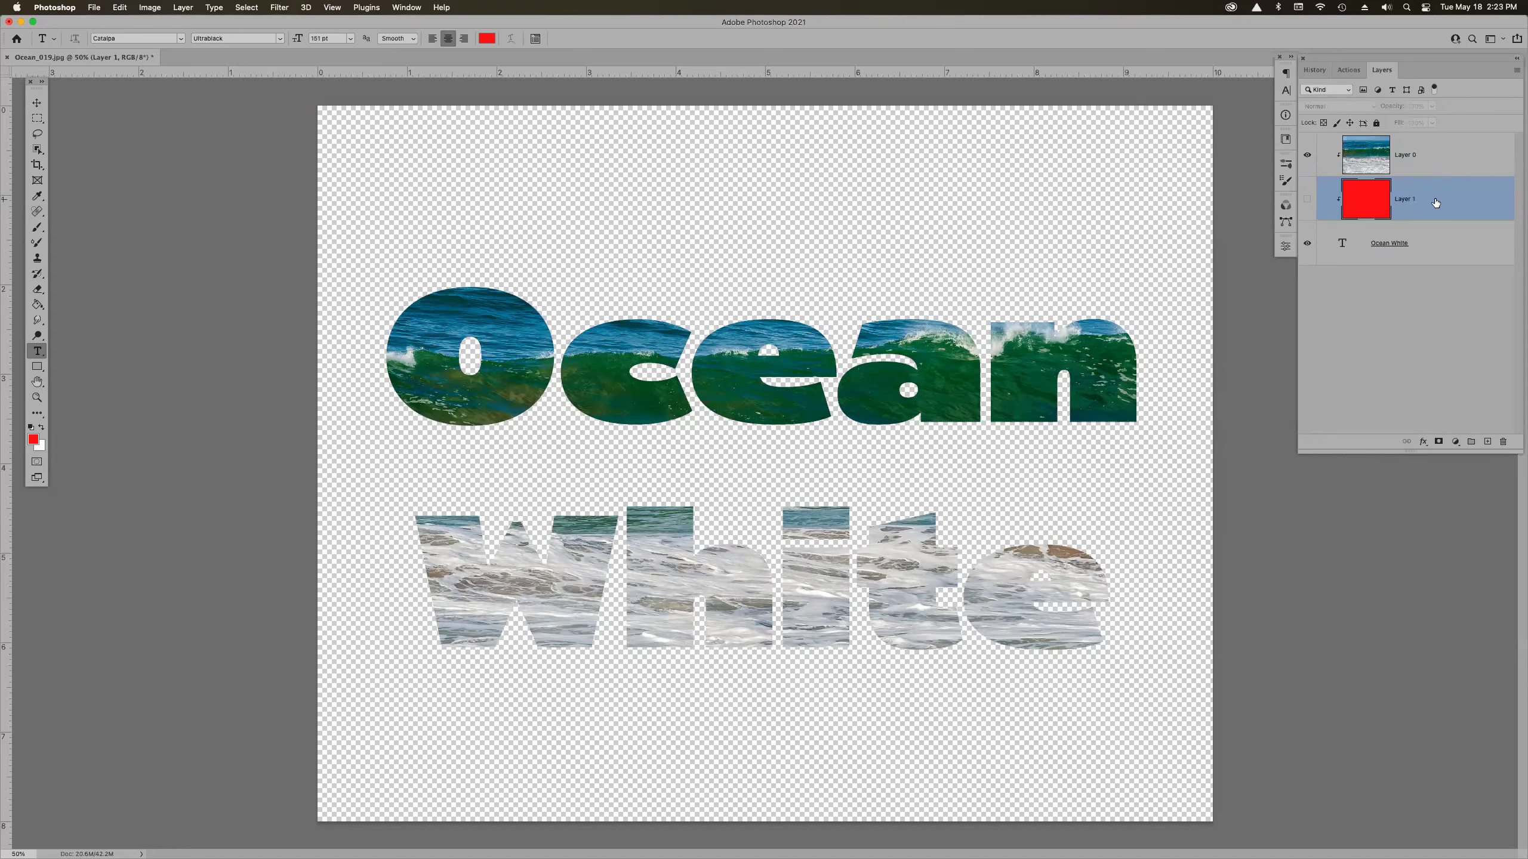
pyautogui.moveTo(1436, 203)
pyautogui.mouseDown()
pyautogui.moveTo(1432, 244)
pyautogui.moveTo(1430, 182)
pyautogui.mouseUp()
pyautogui.click(1307, 243)
pyautogui.moveTo(1429, 202); pyautogui.dragTo(1428, 254)
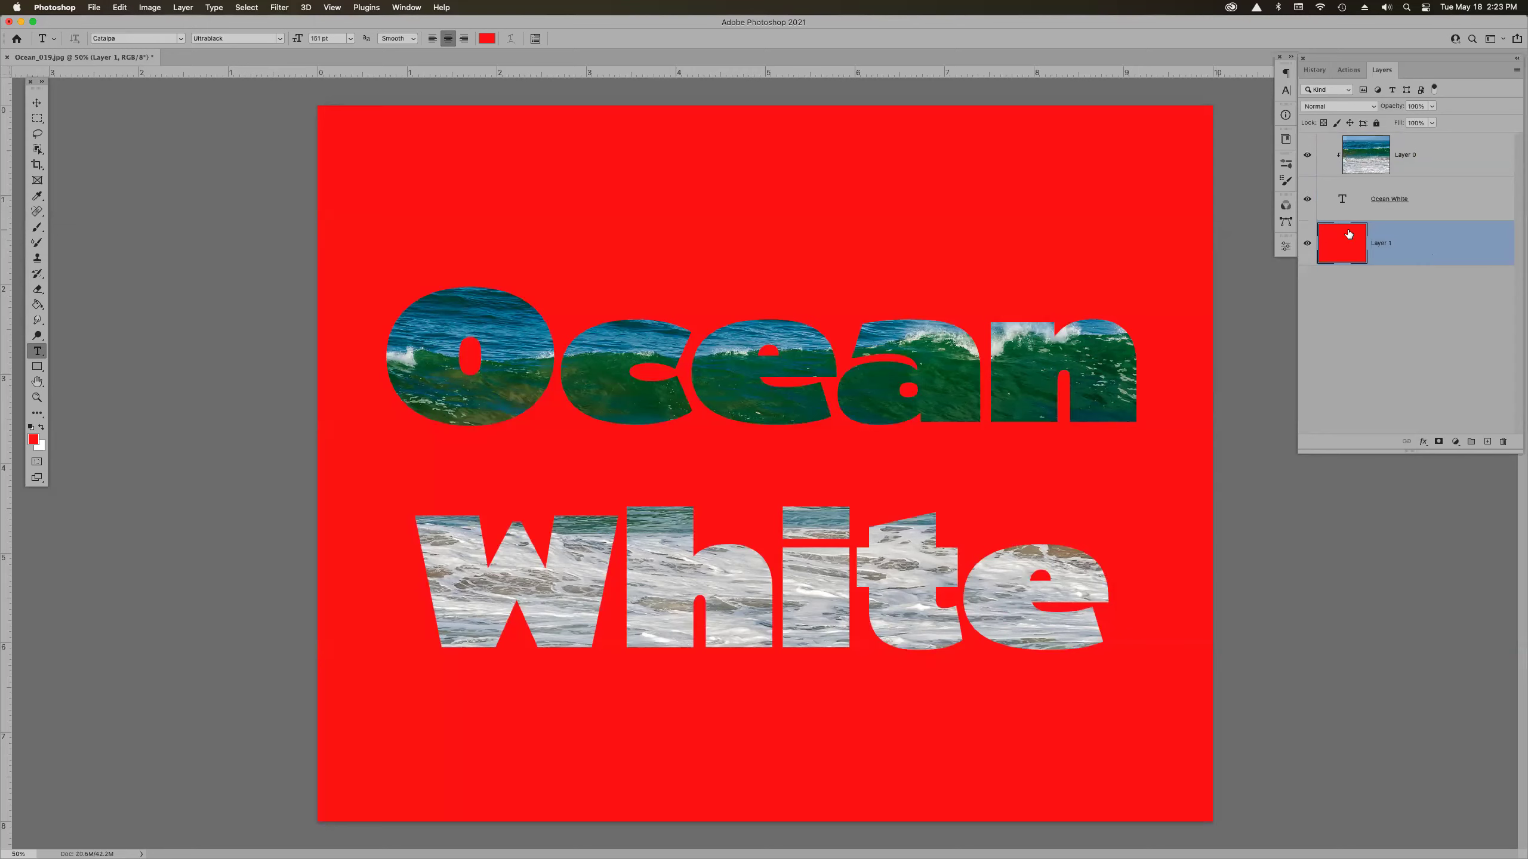
# - Close Ocean_019.jpg without saving the changes
pyautogui.press('super+w')
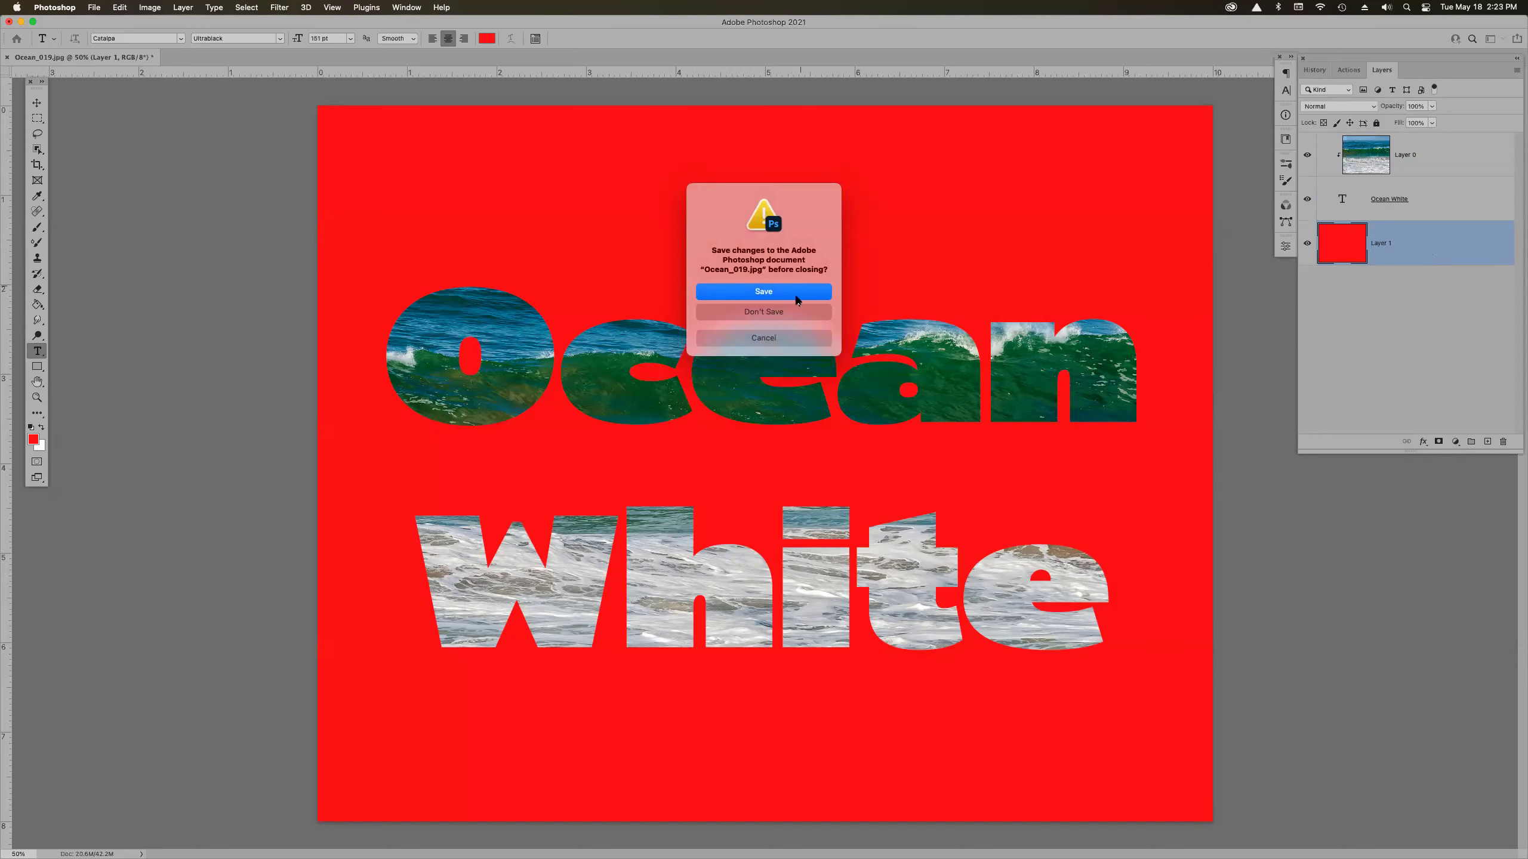
pyautogui.click(789, 321)
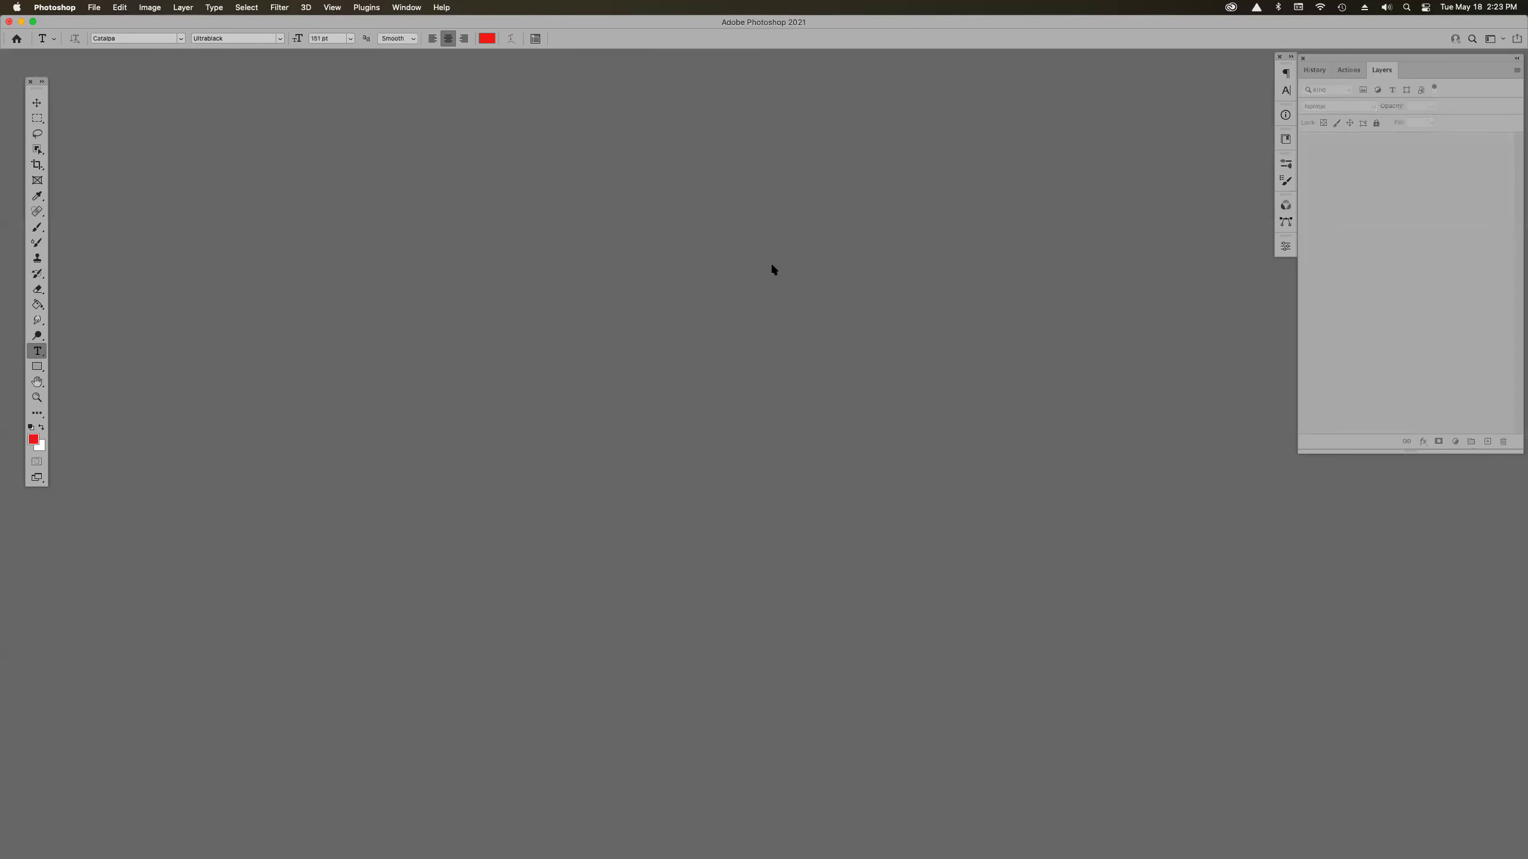
# - Switch to Adobe Bridge, go back to the May 2021 folder, preview Ocean_042.jpg and look through the remaining images
pyautogui.press('super+Tab')
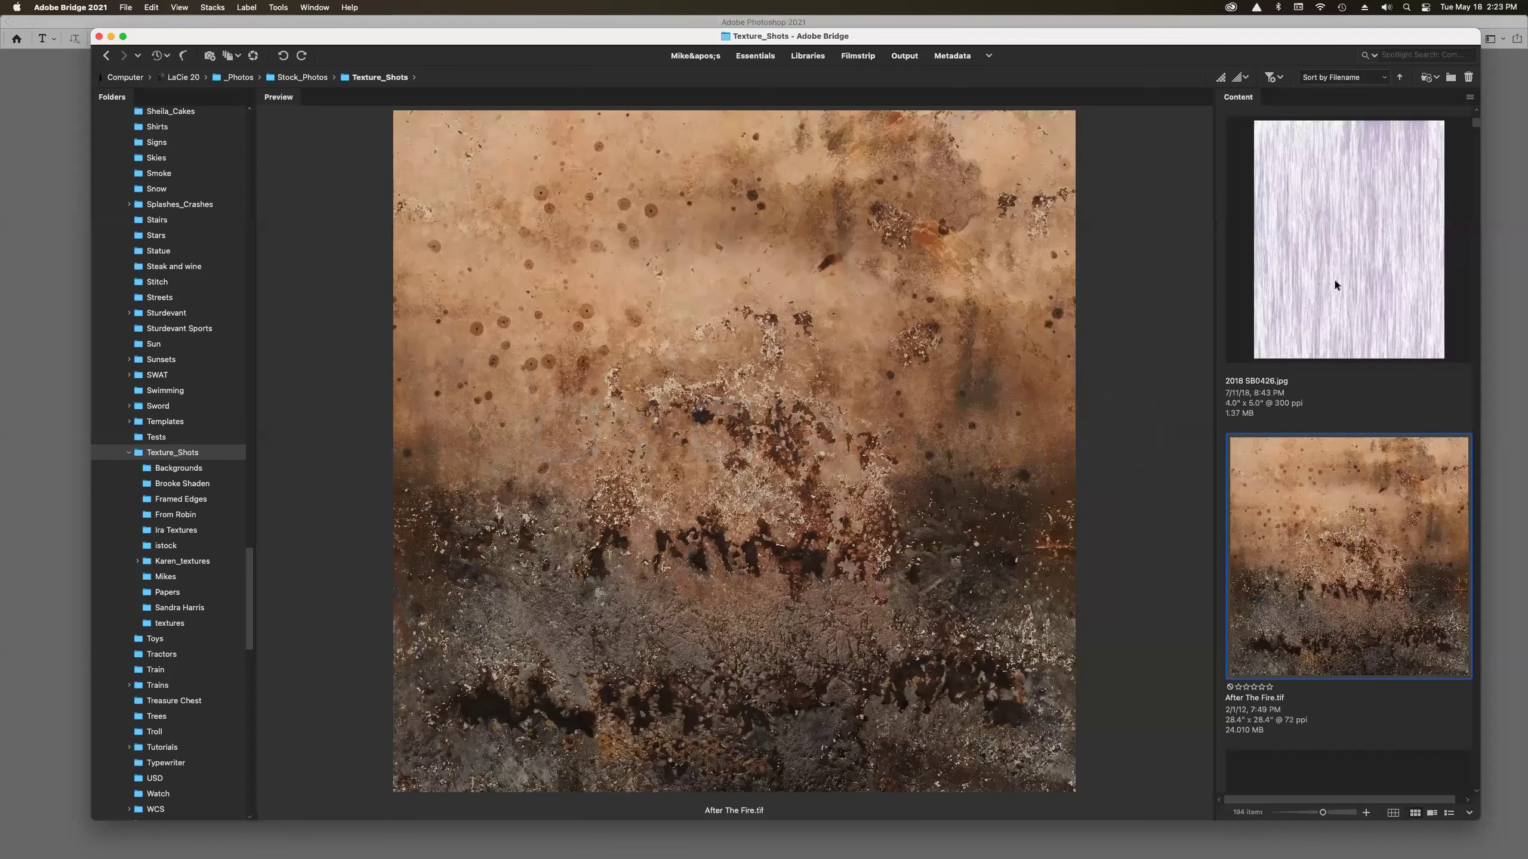
pyautogui.click(106, 55)
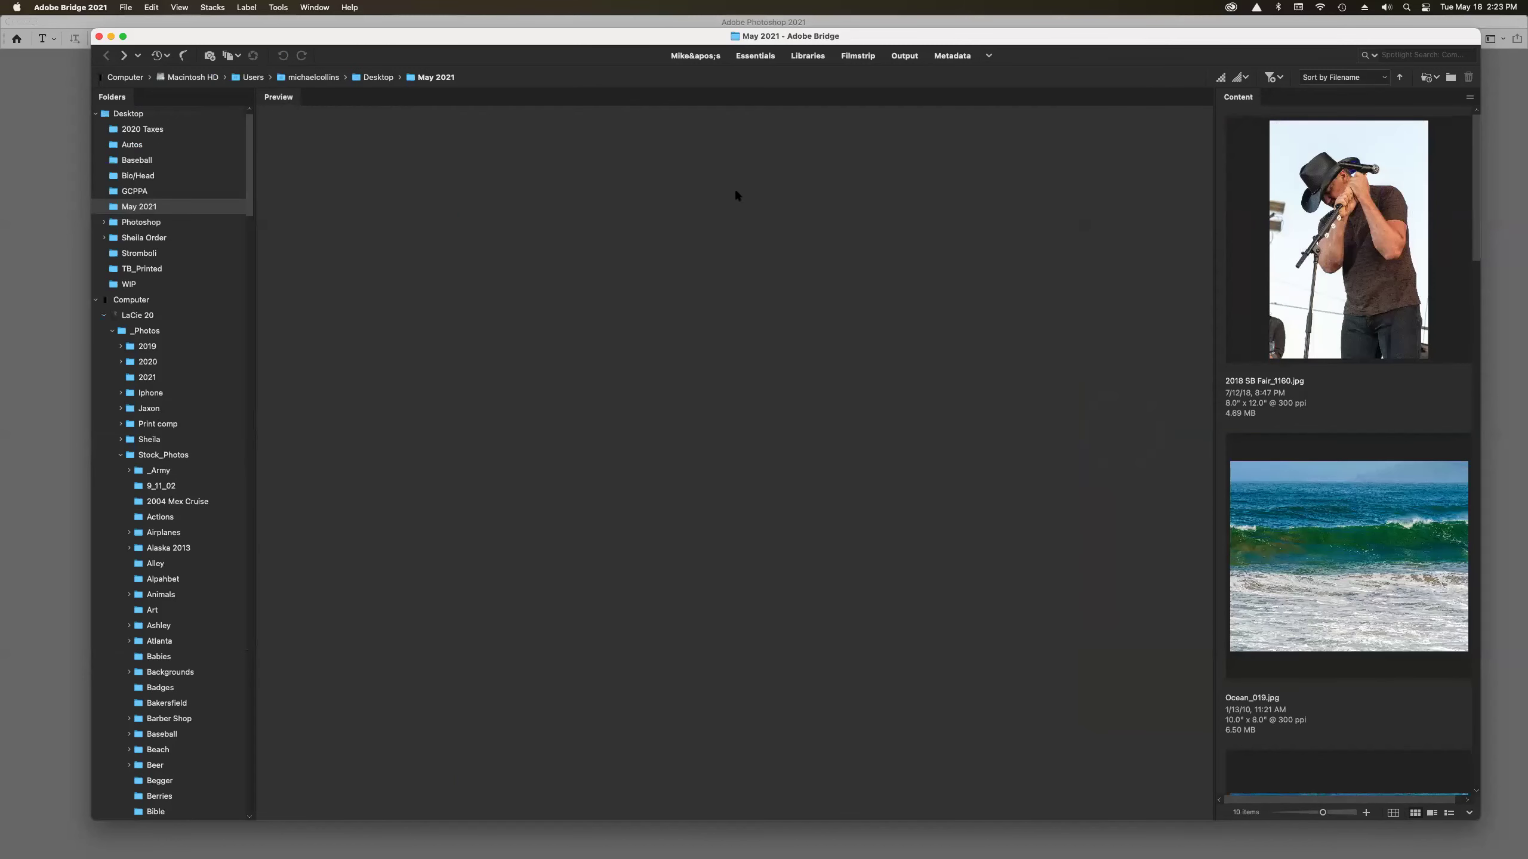
pyautogui.scroll(-5, 1326, 333)
pyautogui.scroll(2, 1326, 333)
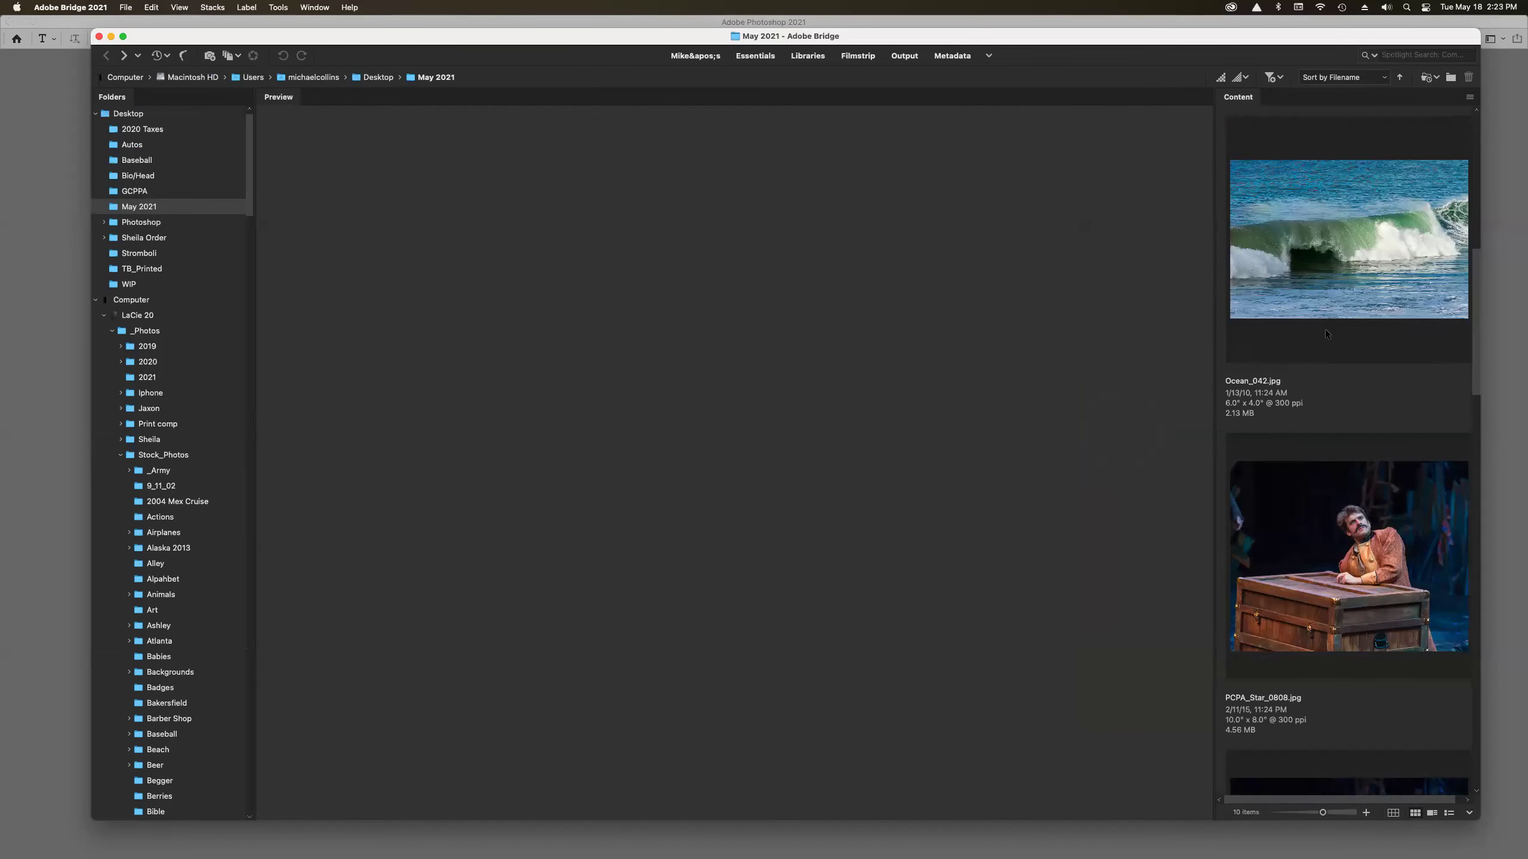
pyautogui.click(1345, 277)
pyautogui.scroll(-6, 1342, 283)
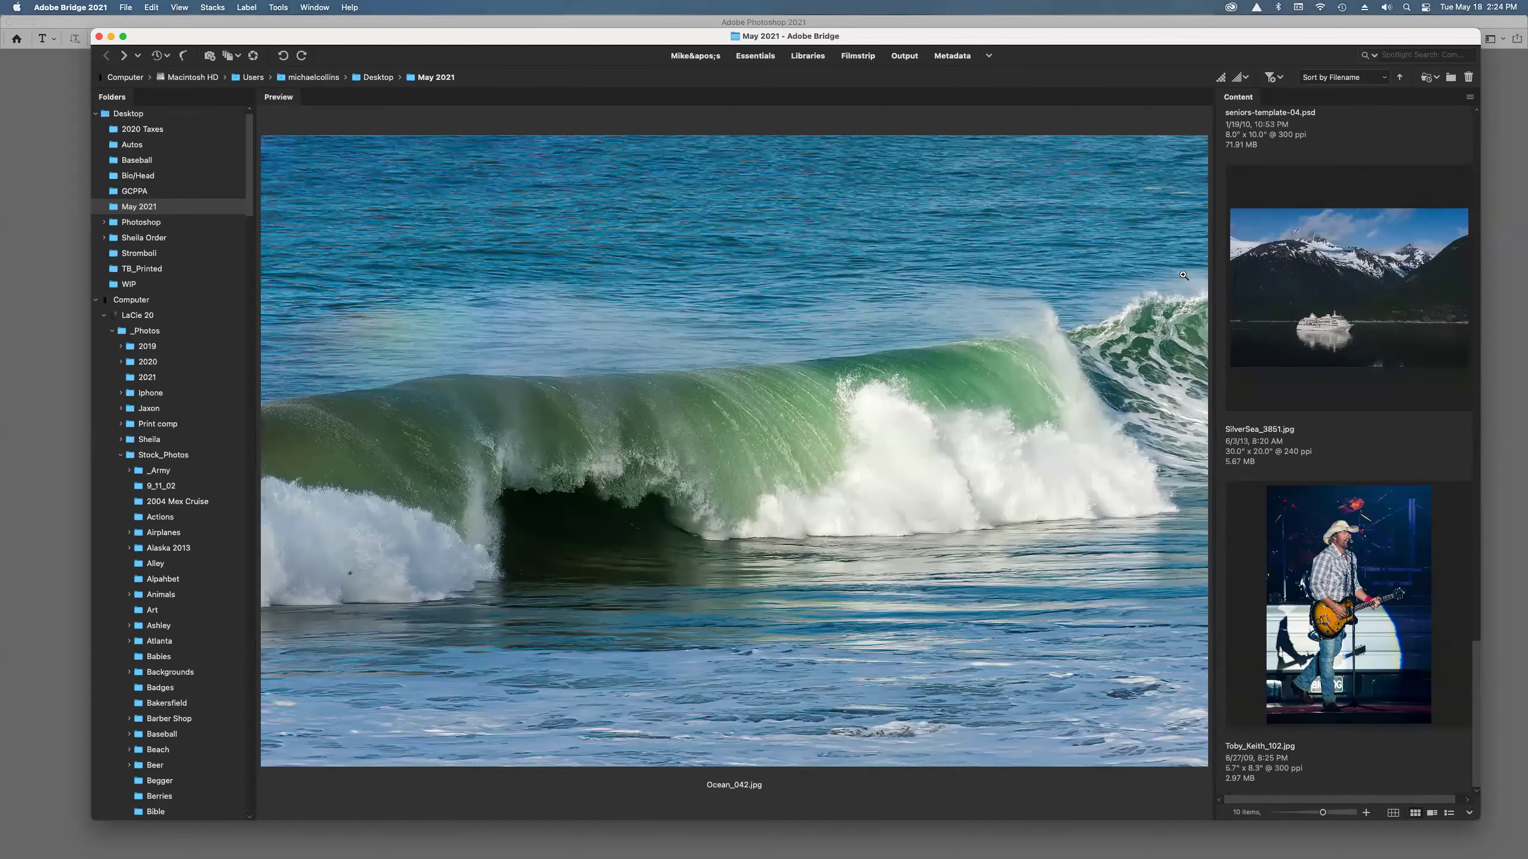
# - Switch to Photoshop and open the Chalkboard Mockup template as a new document
pyautogui.press('super+Tab')
pyautogui.press('super+Tab')
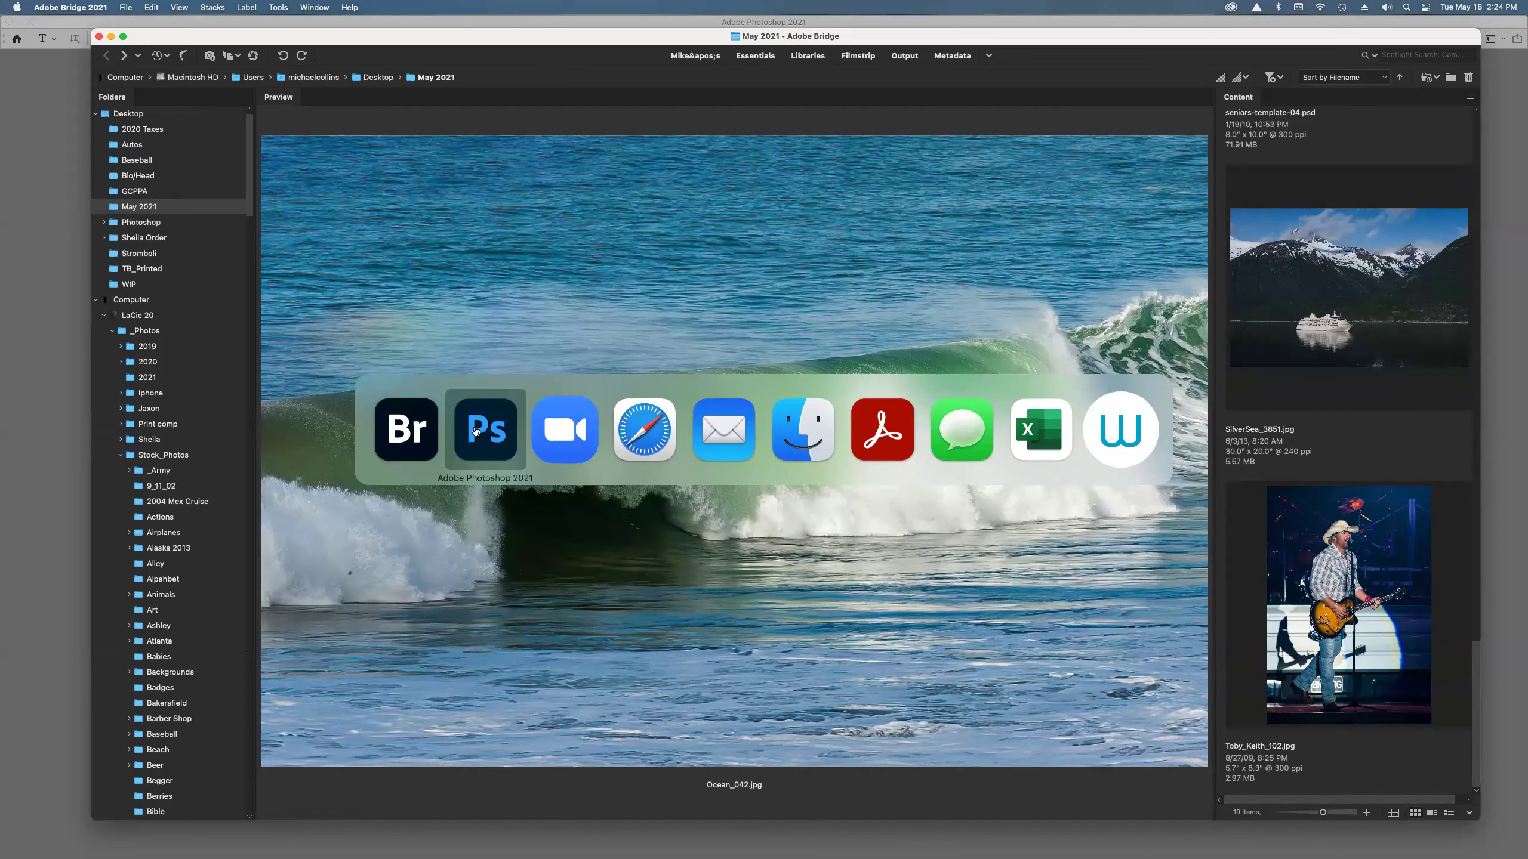
pyautogui.click(476, 428)
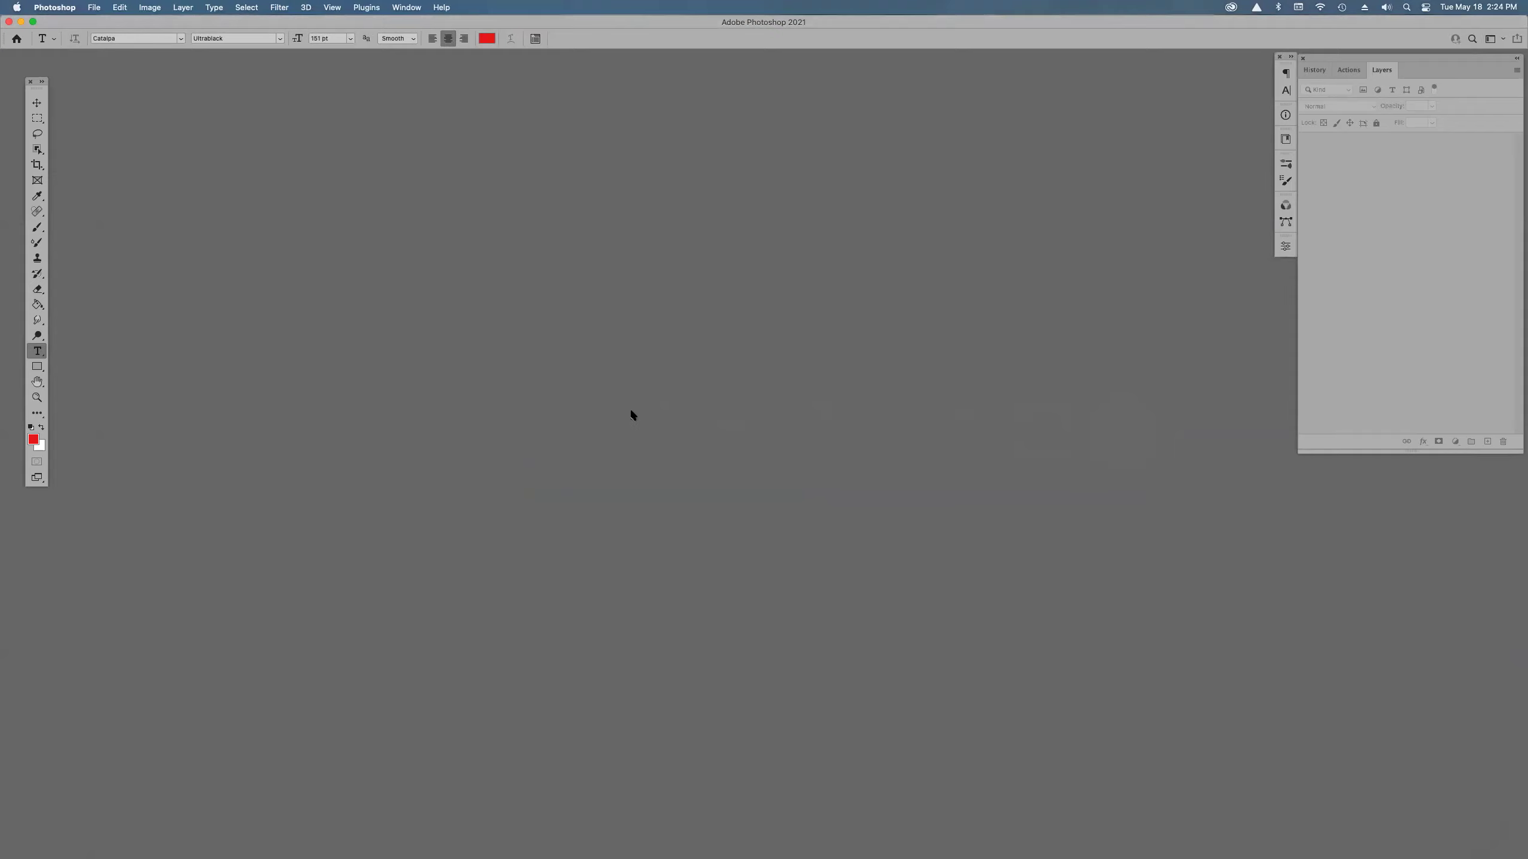
pyautogui.press('super+n')
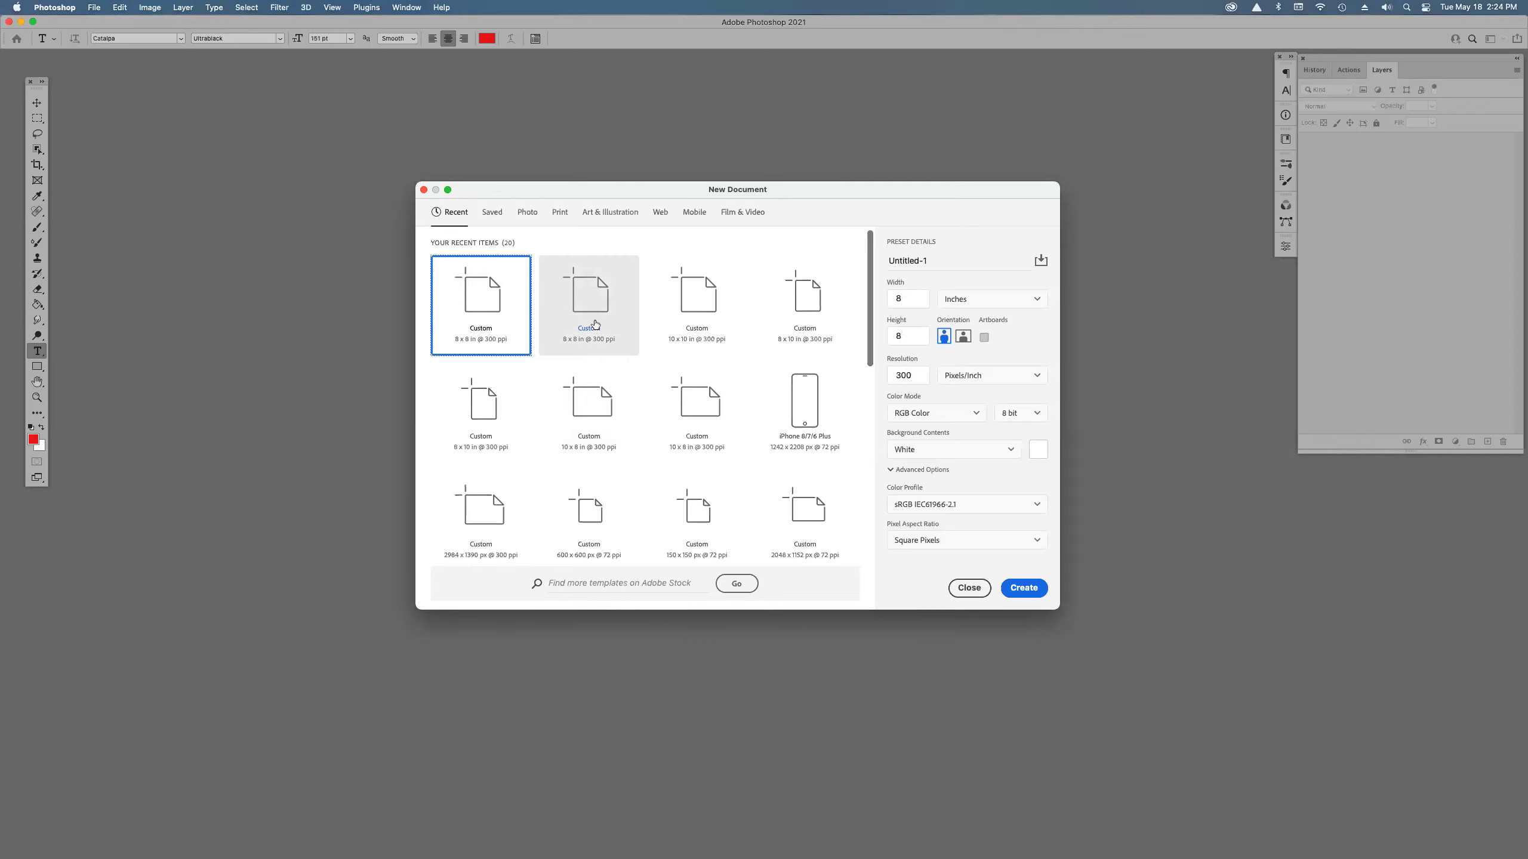
pyautogui.scroll(-5, 595, 325)
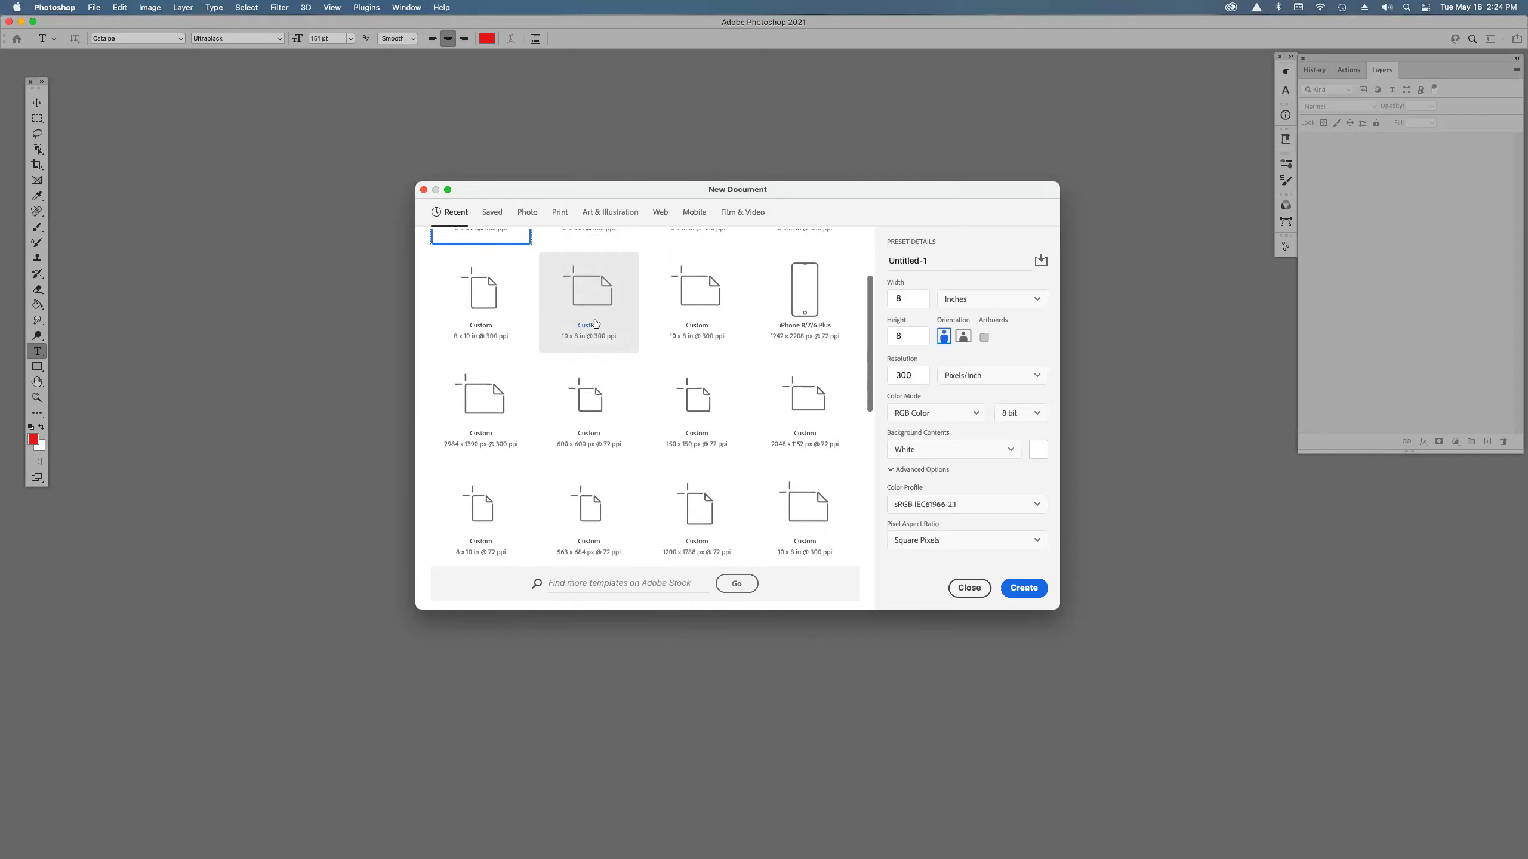
pyautogui.scroll(-5, 595, 325)
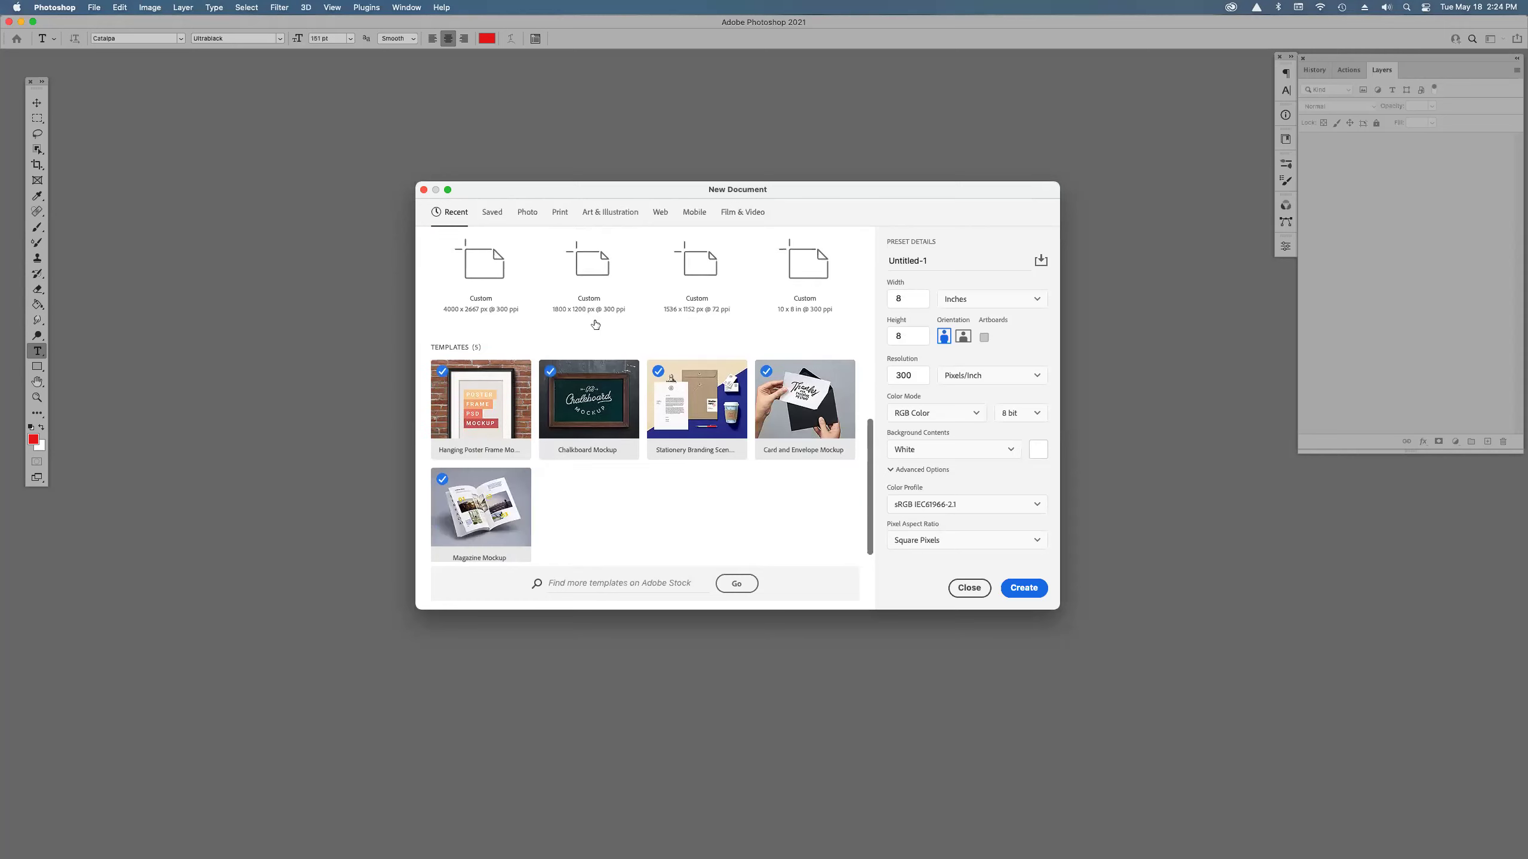
pyautogui.click(595, 397)
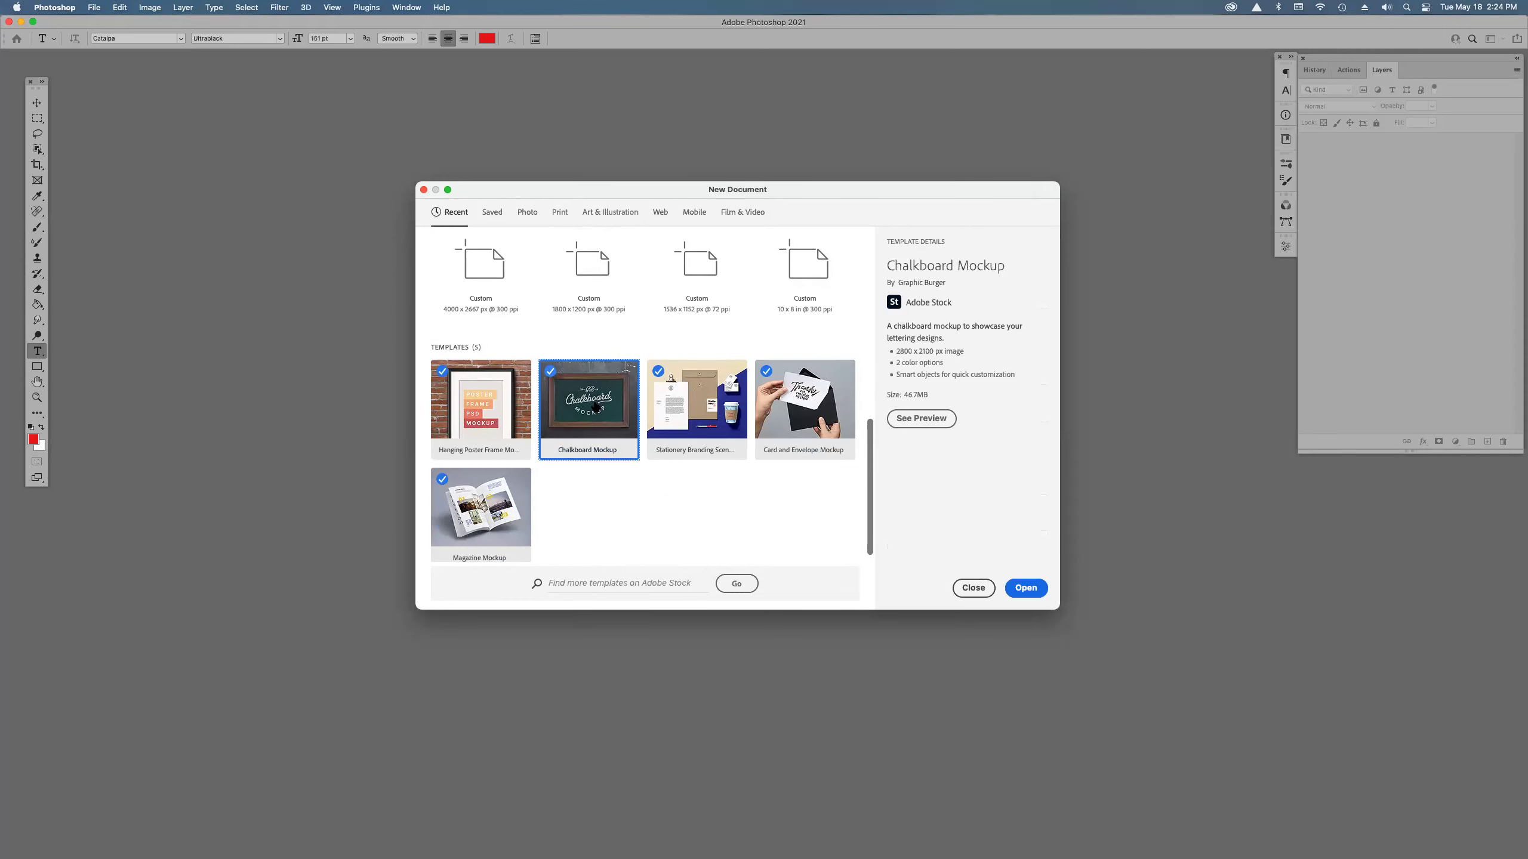
pyautogui.scroll(3, 596, 405)
pyautogui.scroll(5, 595, 407)
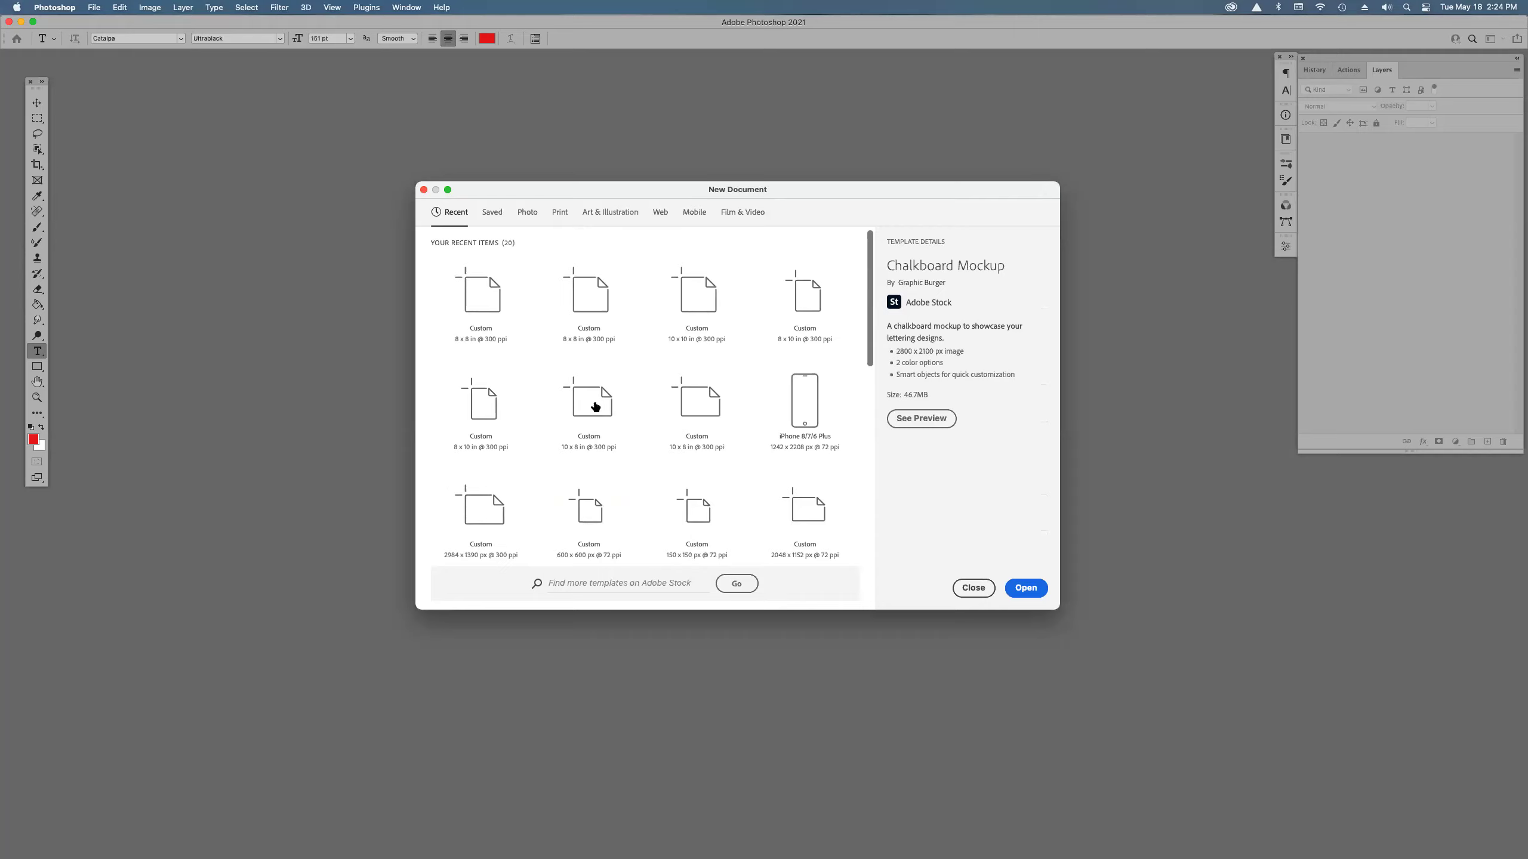
pyautogui.scroll(-6, 587, 346)
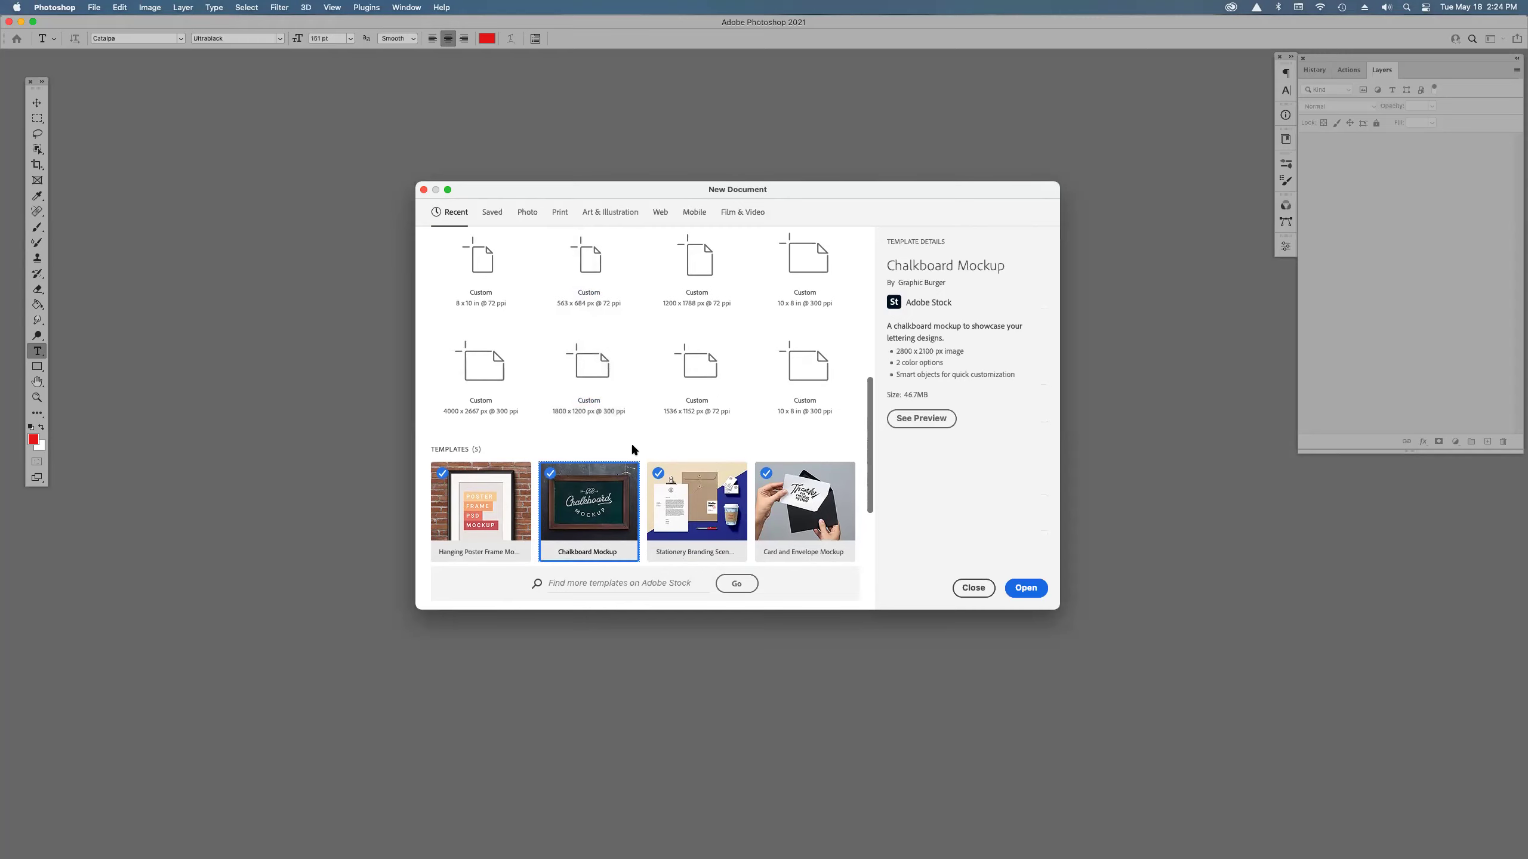
pyautogui.scroll(-3, 630, 443)
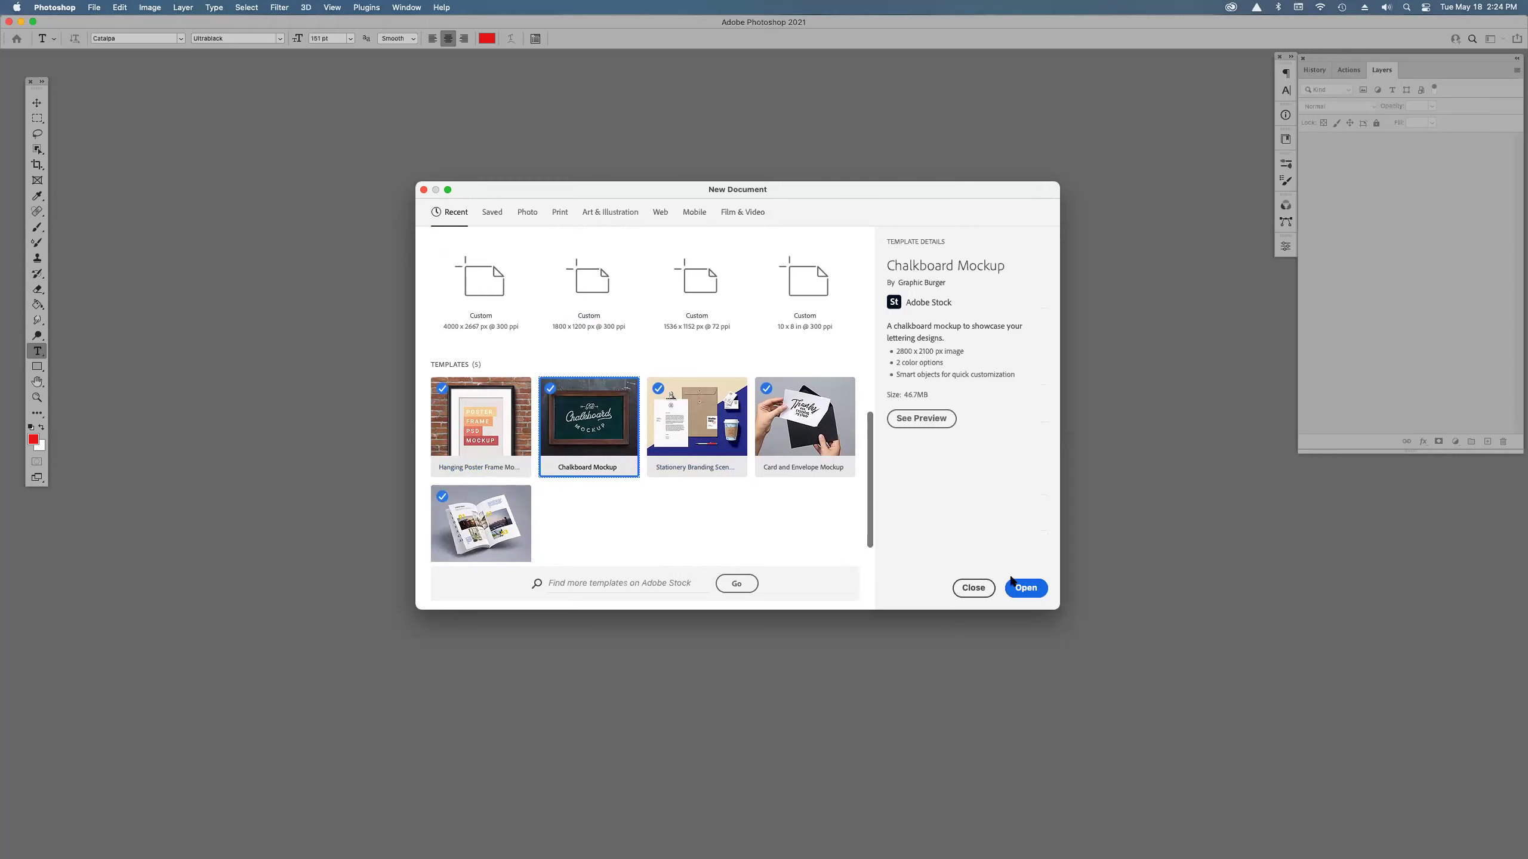
pyautogui.click(1040, 588)
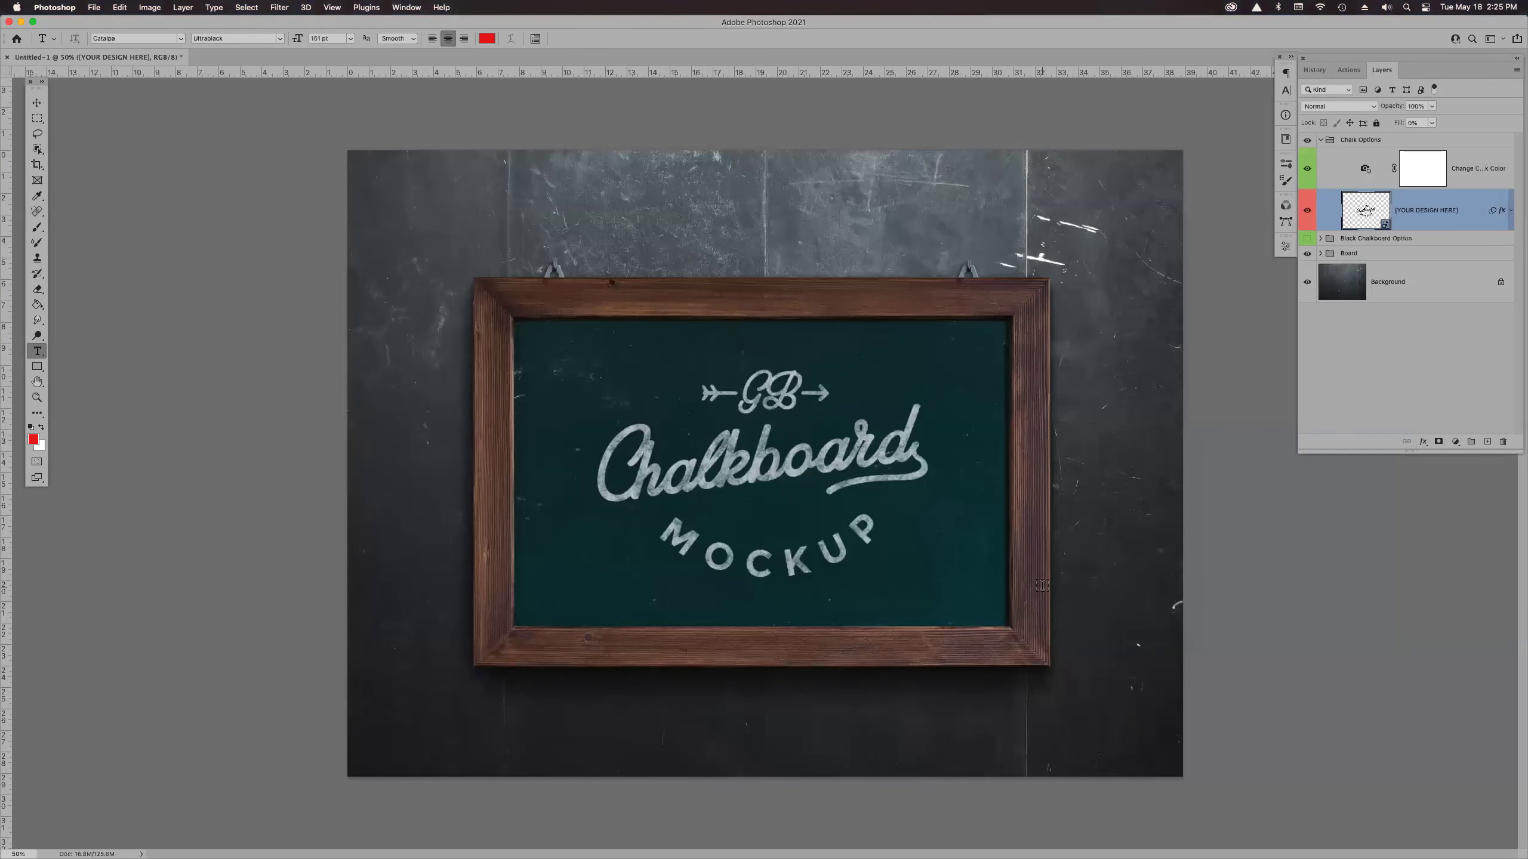
# - Hide the [YOUR DESIGN HERE] layer and draw a text box across most of the green board, using the Chalkboard font
pyautogui.click(1307, 211)
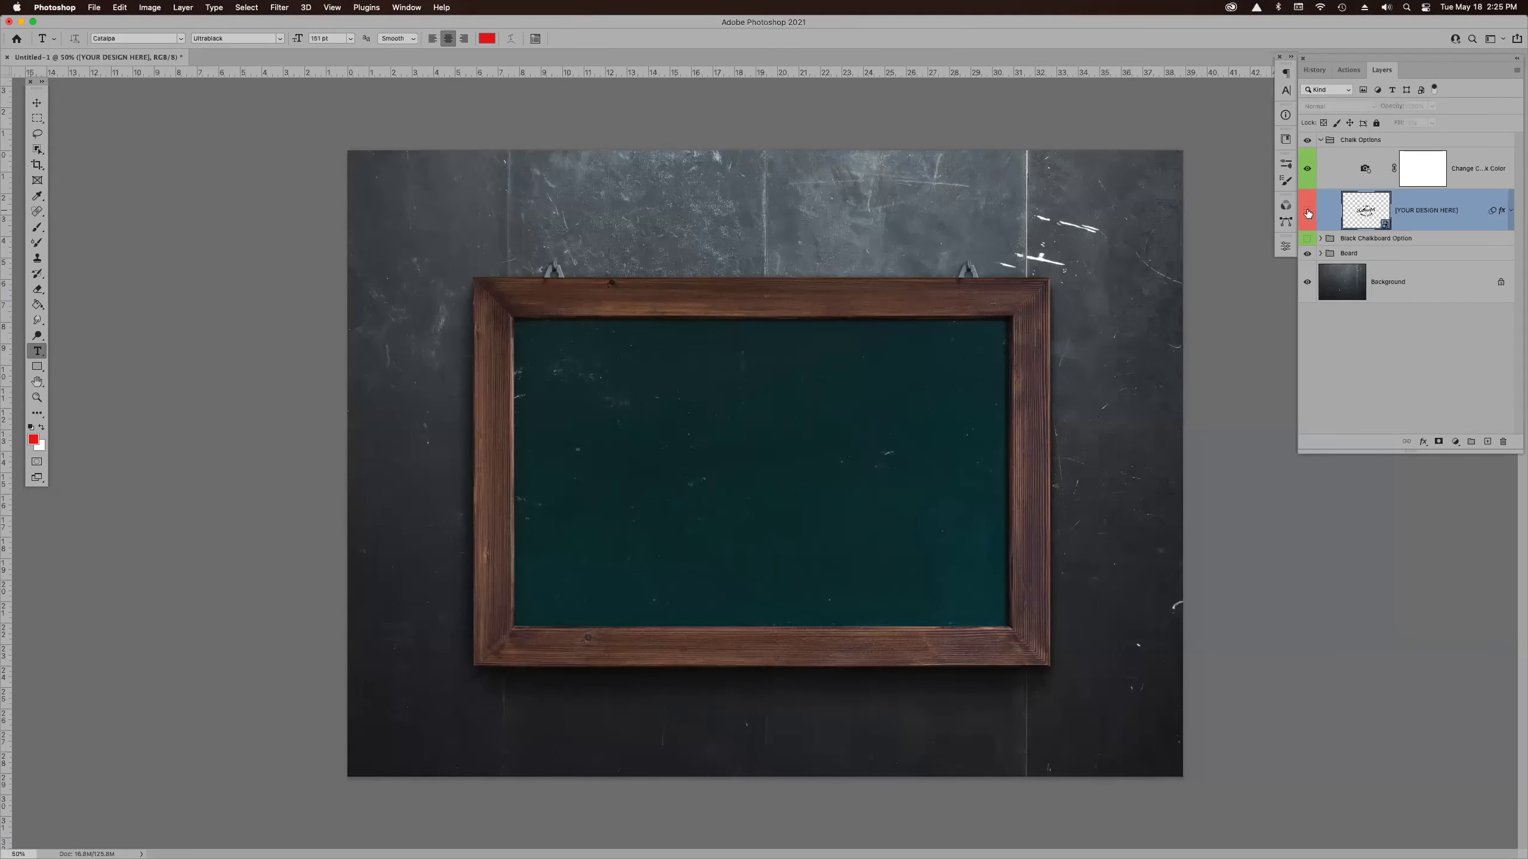
pyautogui.moveTo(558, 356); pyautogui.dragTo(970, 572)
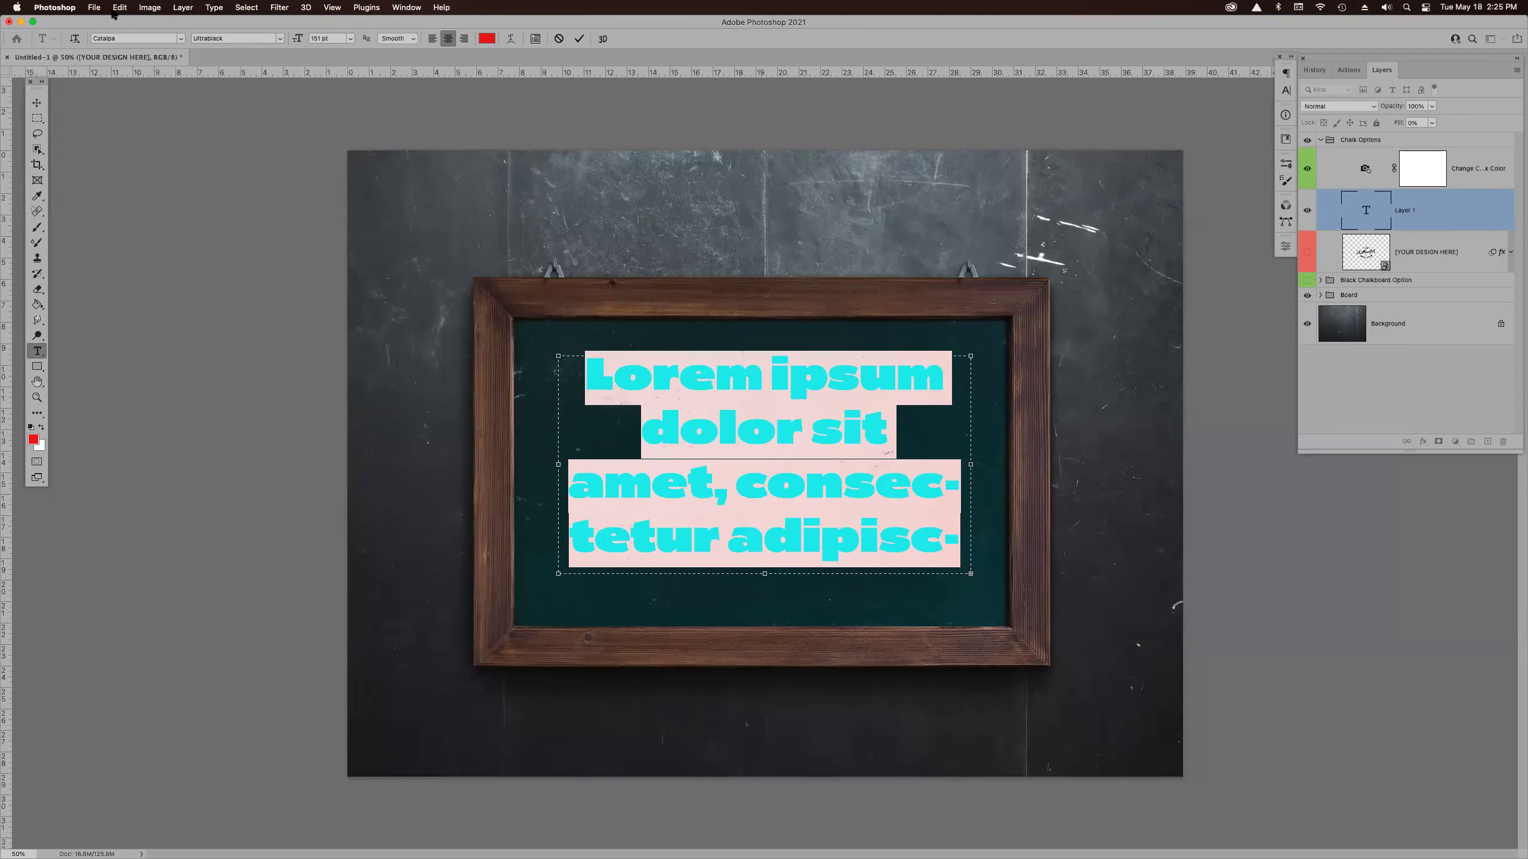
pyautogui.click(179, 39)
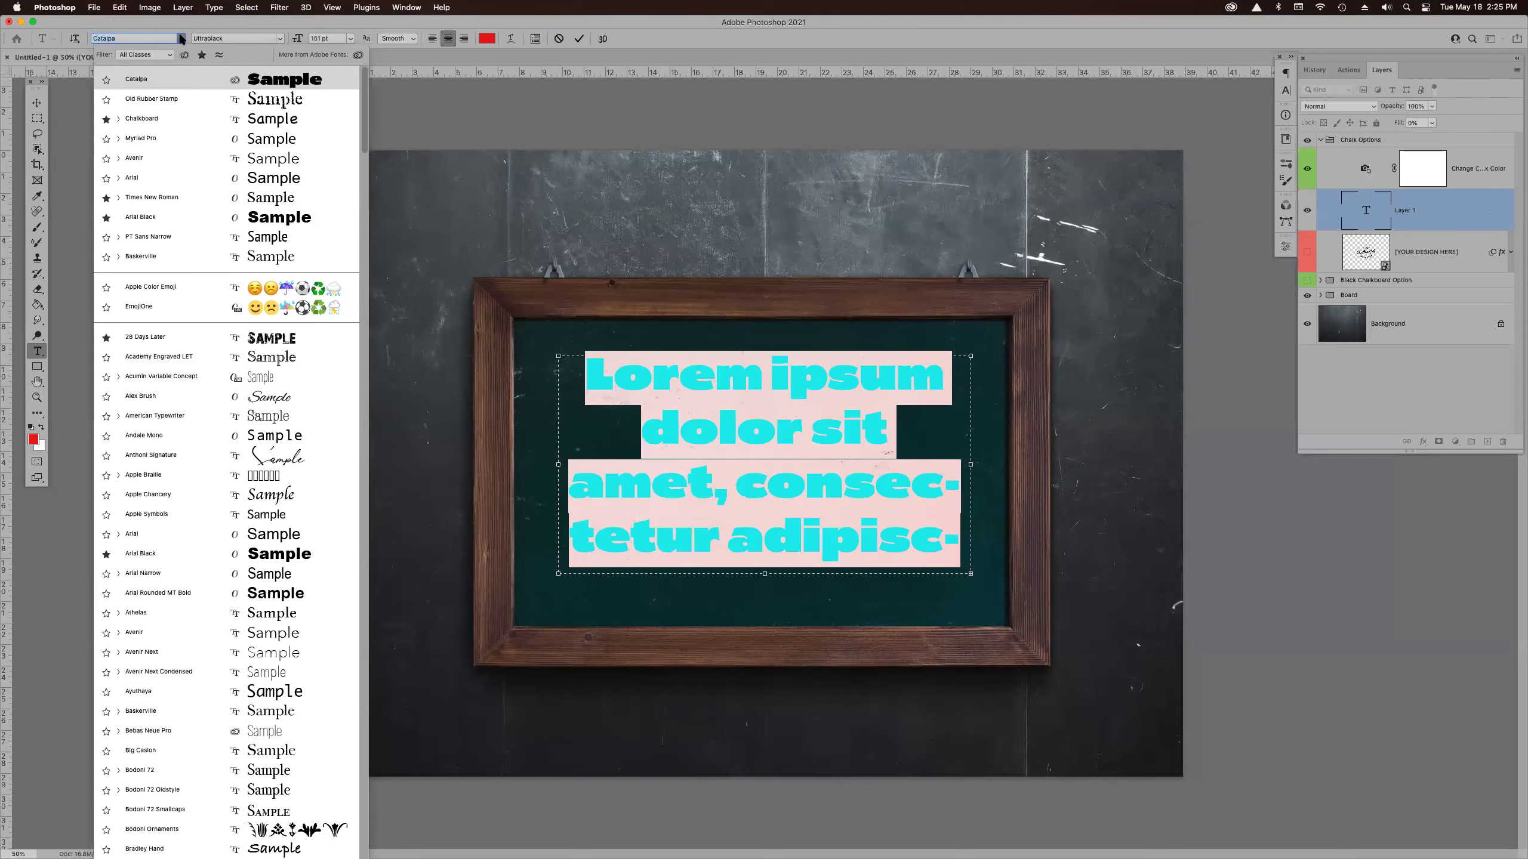
pyautogui.click(175, 116)
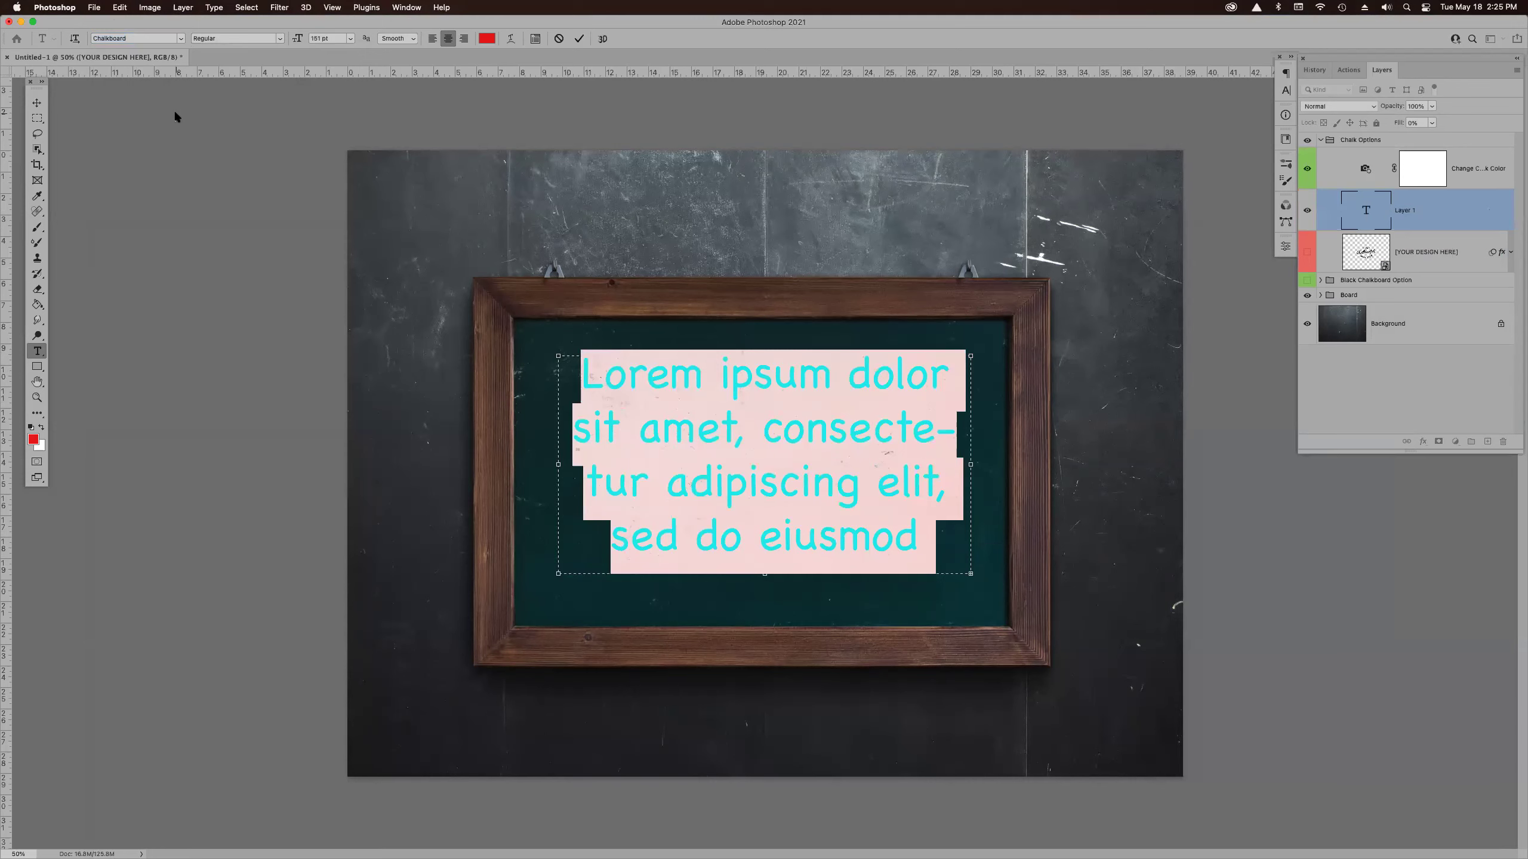
# - Enter "CHALK" in capitals in the text box on the chalkboard
pyautogui.write('CHalk')
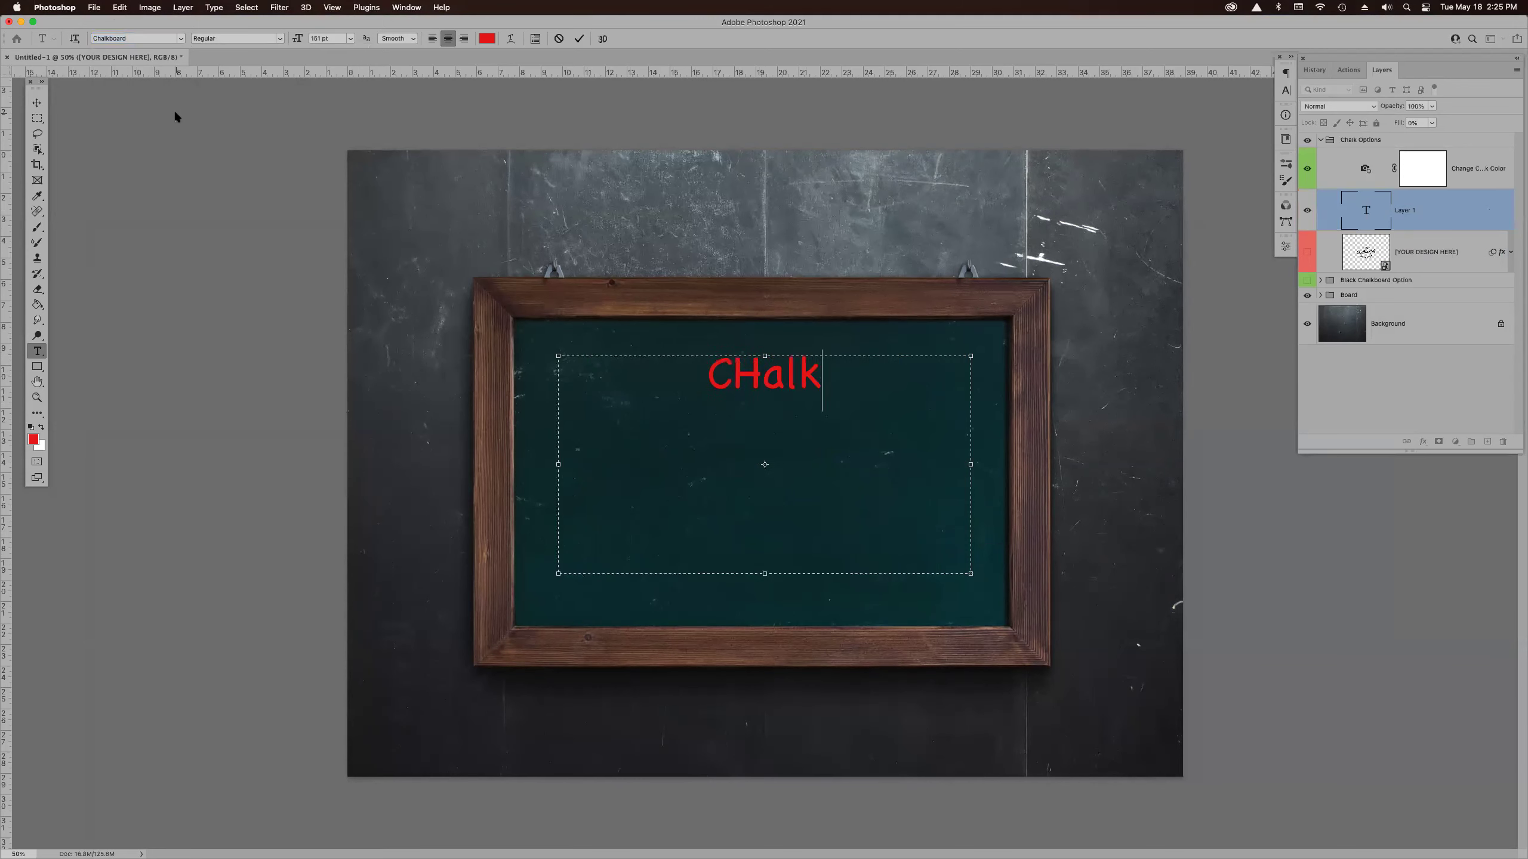
pyautogui.press('BackSpace')
pyautogui.press('BackSpace')
pyautogui.press('BackSpace')
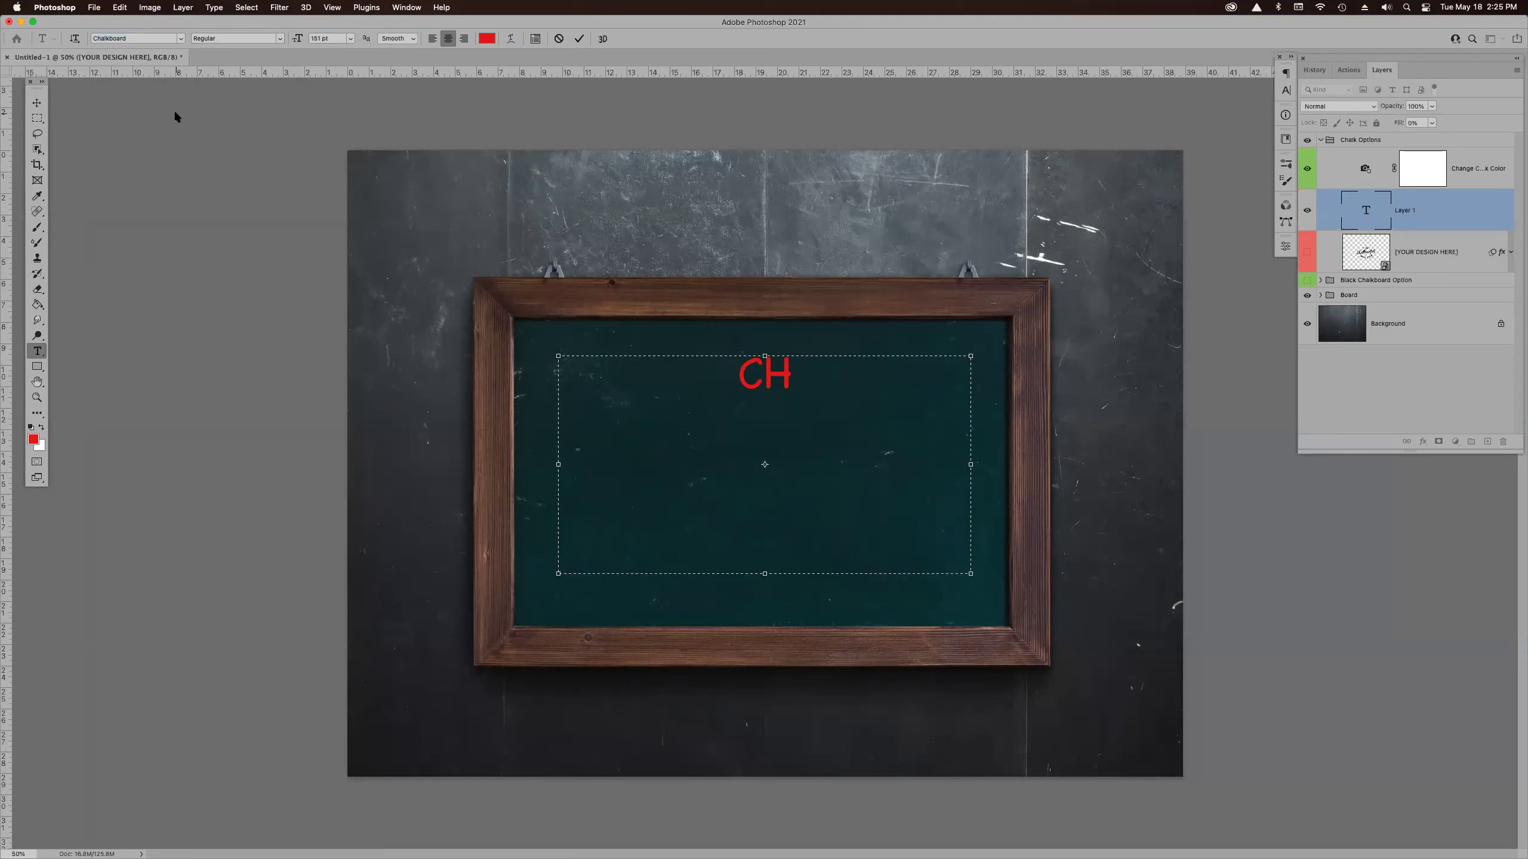
pyautogui.write('alk')
pyautogui.press('BackSpace')
pyautogui.press('BackSpace')
pyautogui.press('BackSpace')
pyautogui.write('ALK')
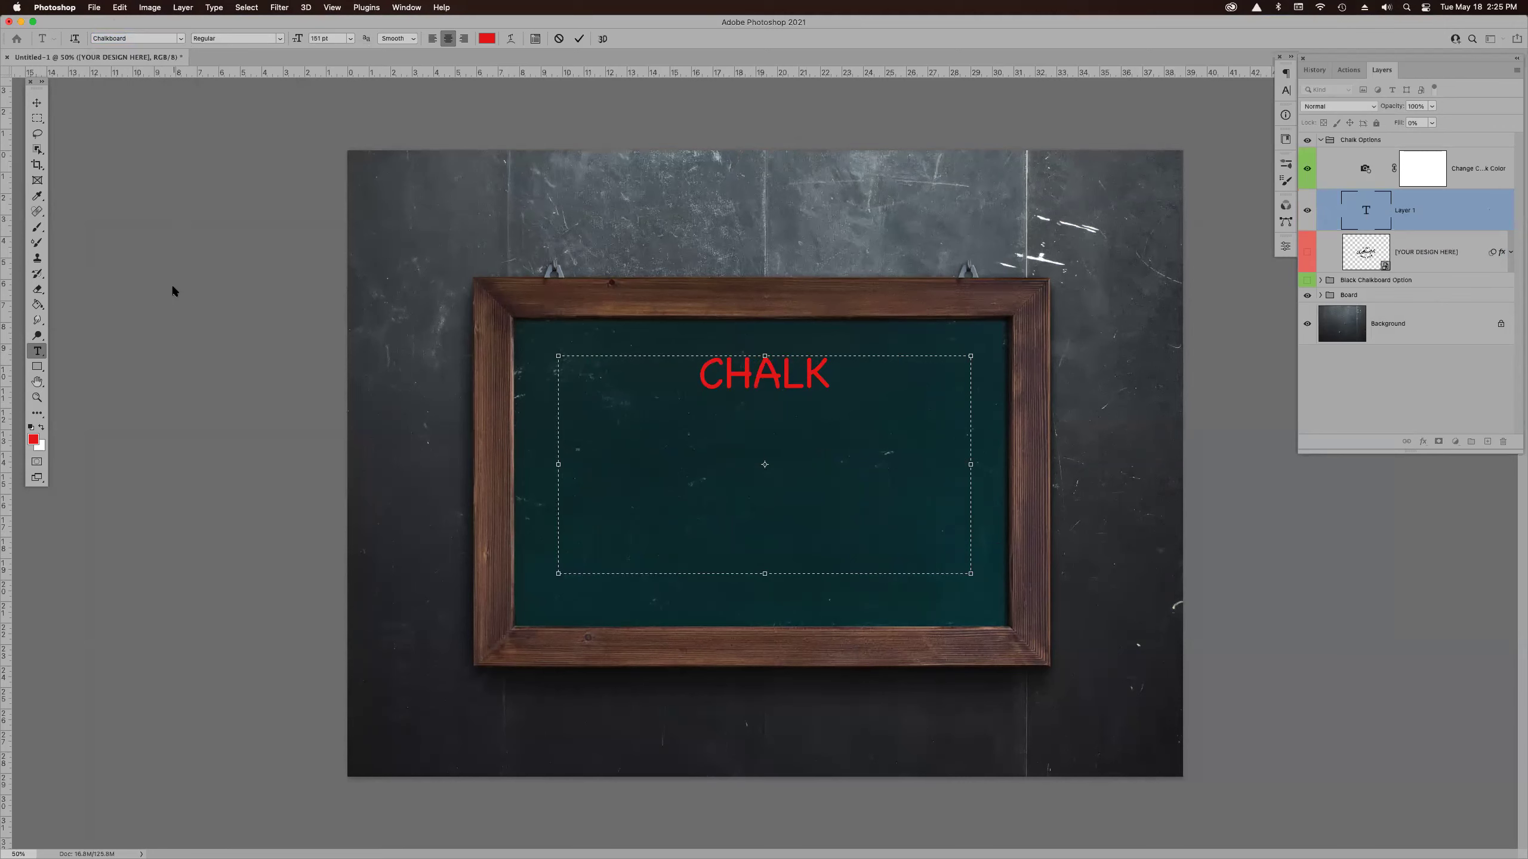
# - Shorten the CHALK text box to about half its height, move it down the board and leave text editing
pyautogui.moveTo(763, 574); pyautogui.dragTo(762, 492)
pyautogui.moveTo(819, 338); pyautogui.dragTo(816, 390)
pyautogui.press('Escape')
# - Enlarge the CHALK text to about 245 pt and change its font style to Bold
pyautogui.moveTo(299, 40); pyautogui.dragTo(341, 41)
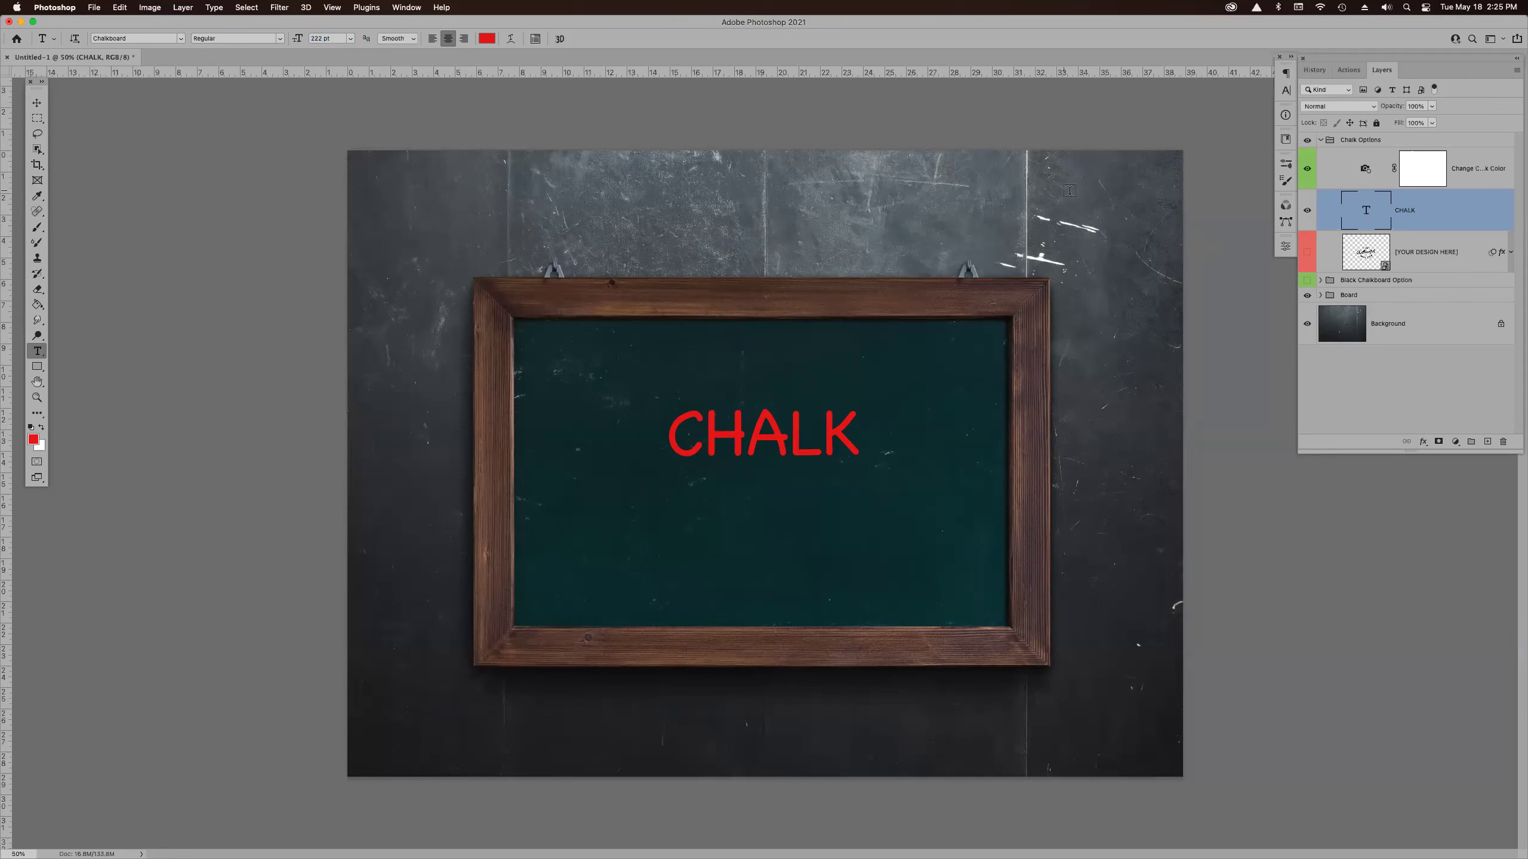
pyautogui.moveTo(299, 39); pyautogui.dragTo(314, 38)
pyautogui.click(279, 39)
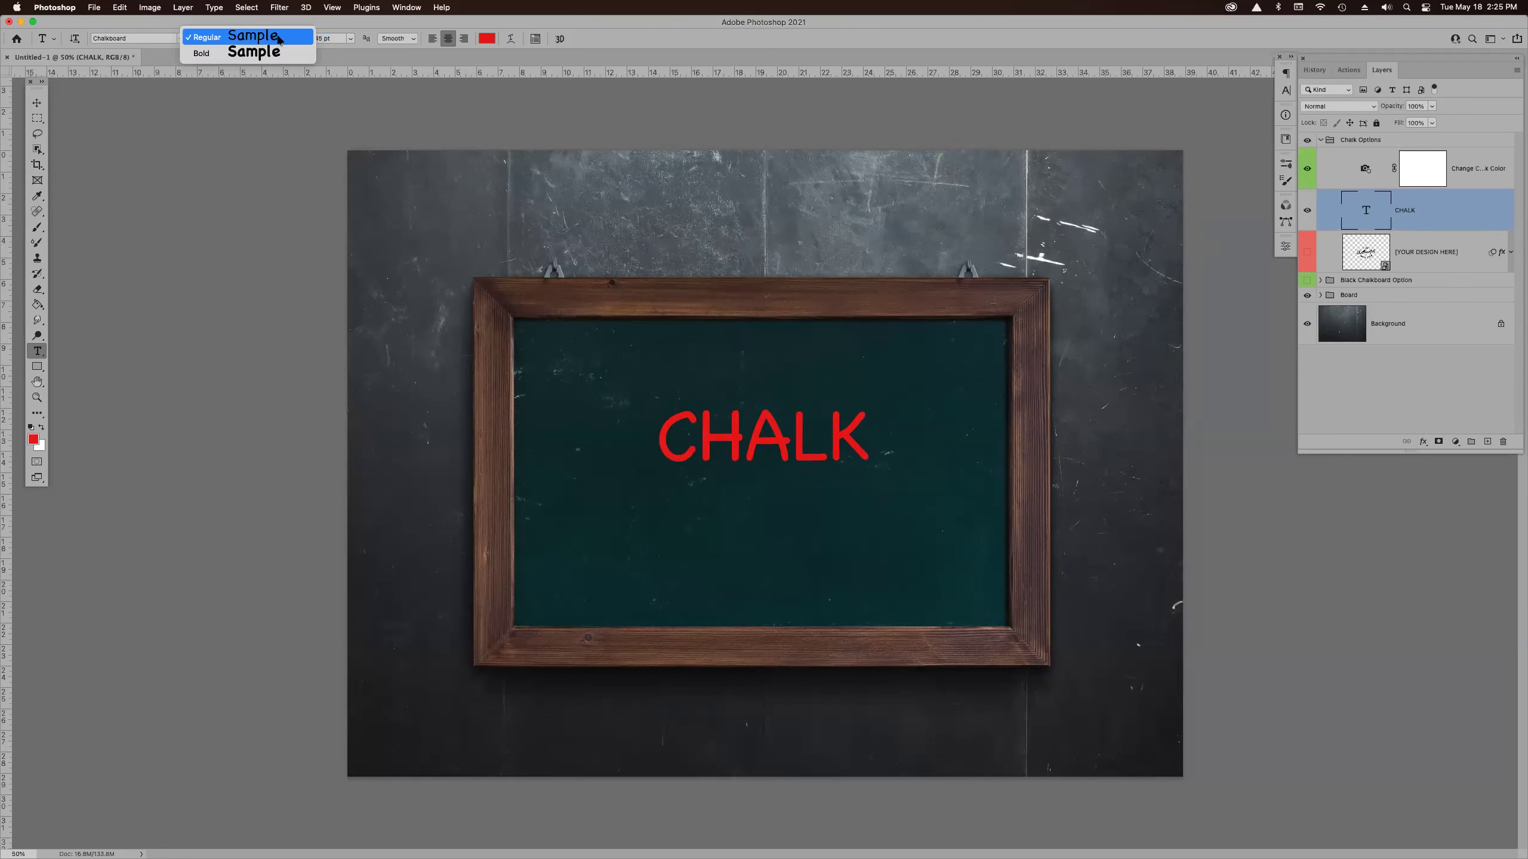
pyautogui.click(265, 54)
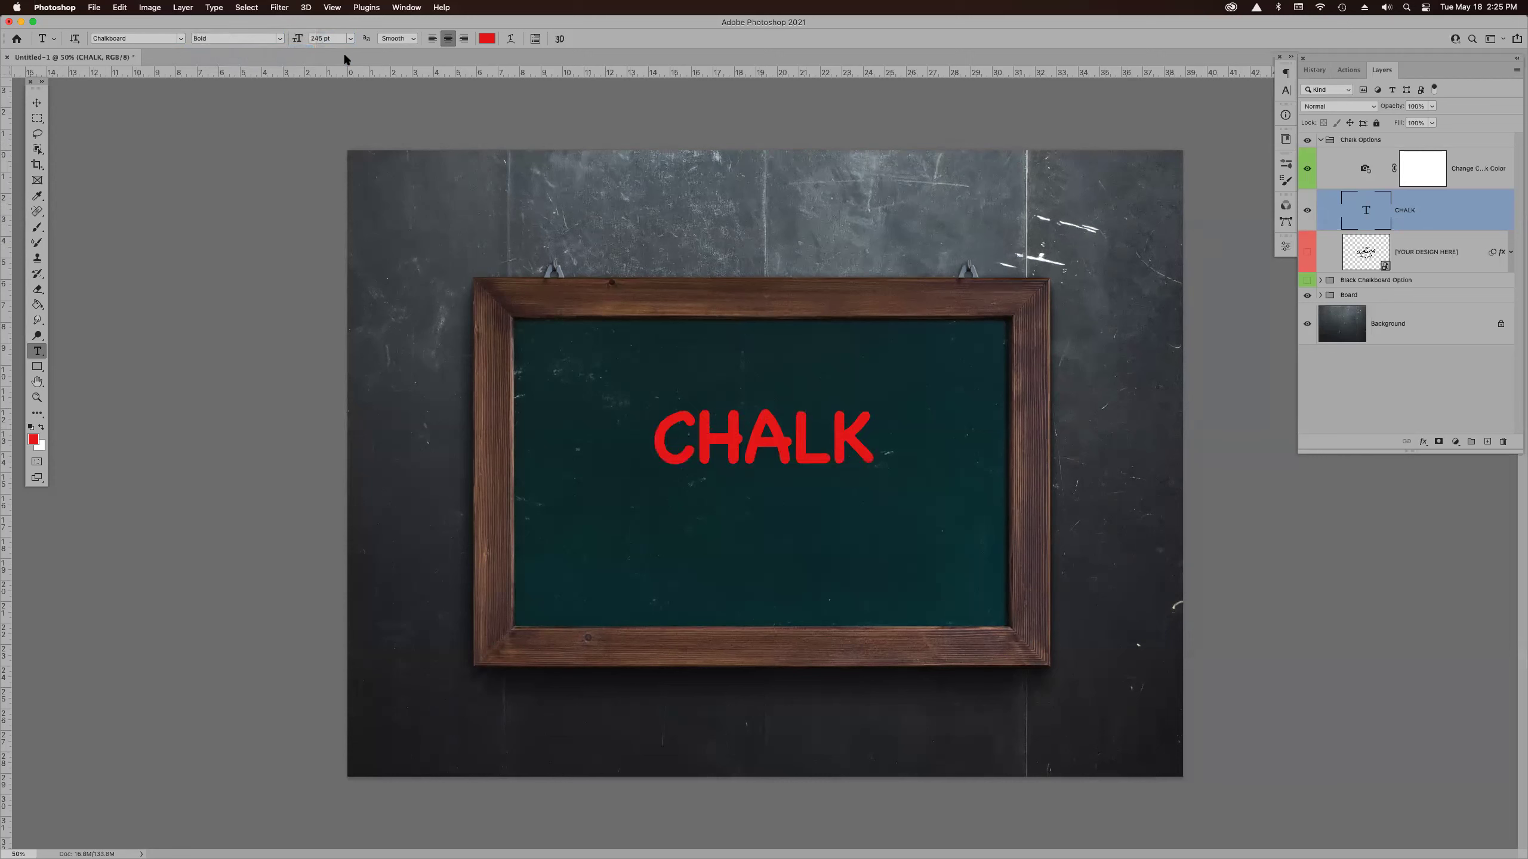
# - Change the colour of the CHALK text to white (fff)
pyautogui.click(487, 39)
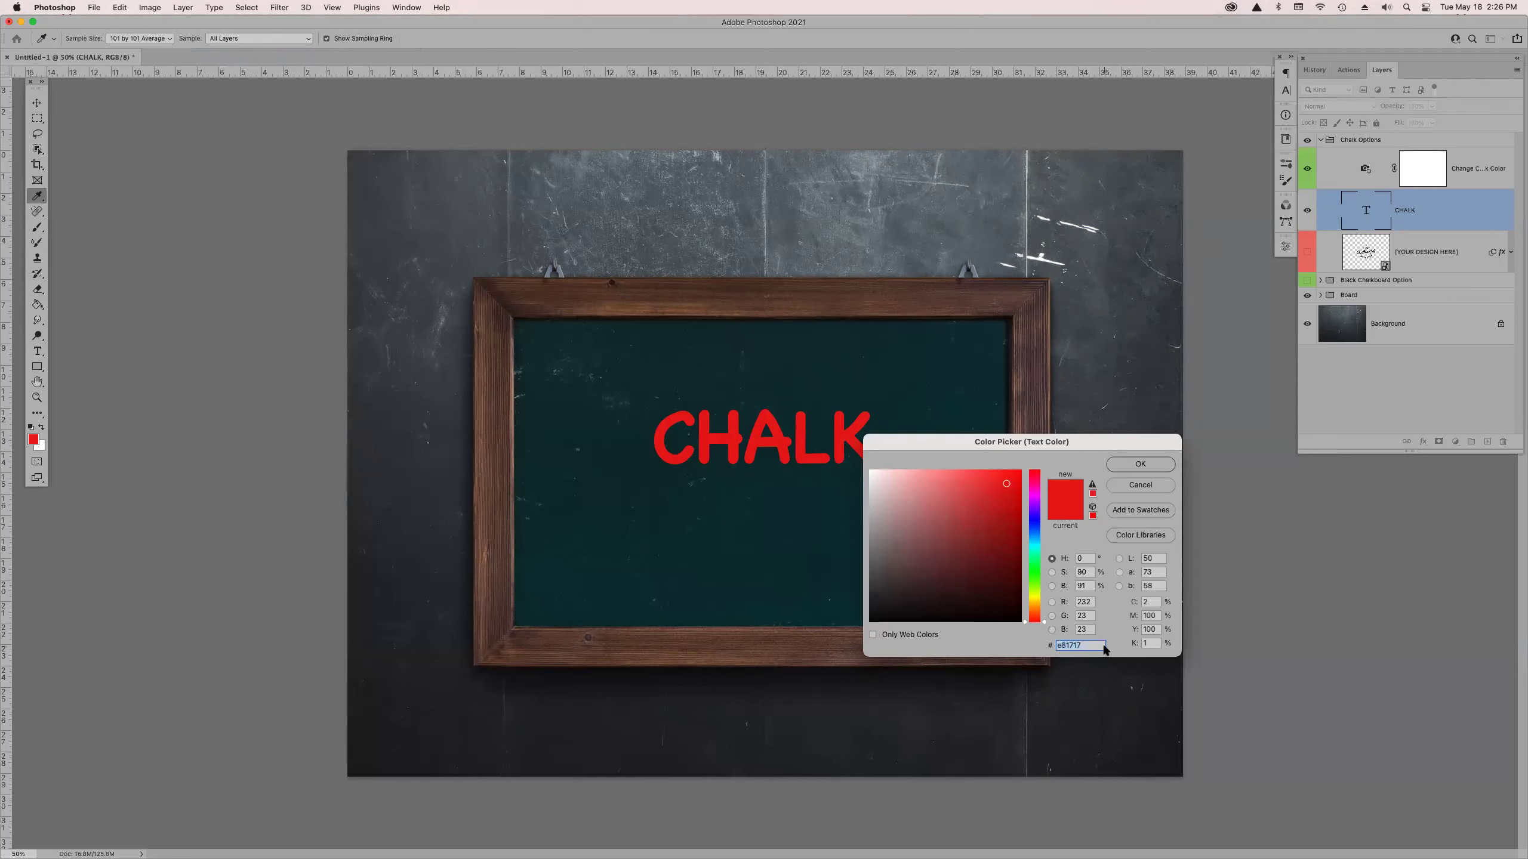
pyautogui.write('fff')
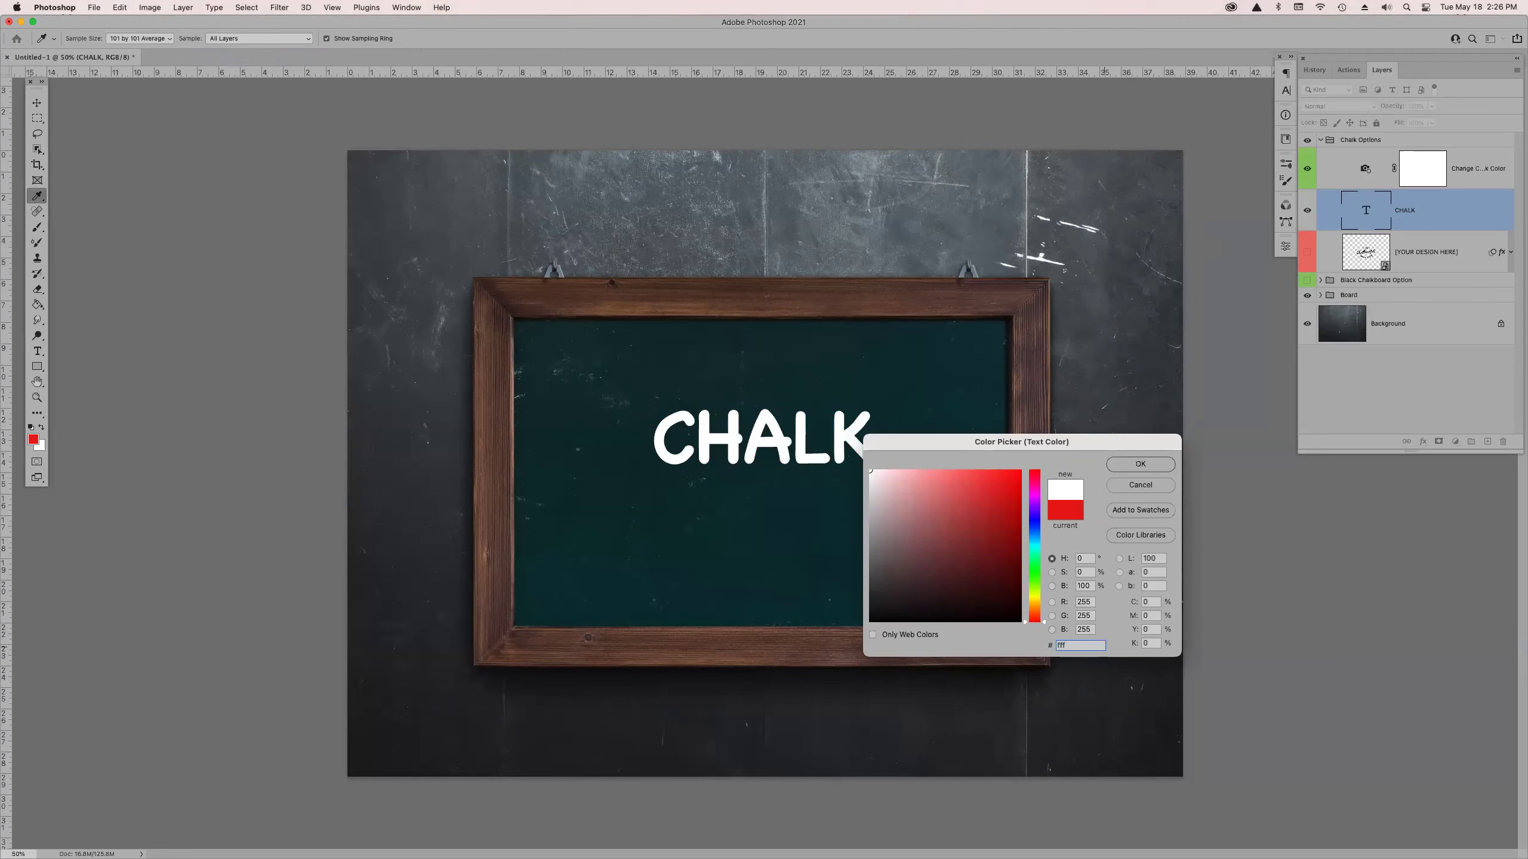
pyautogui.press('Return')
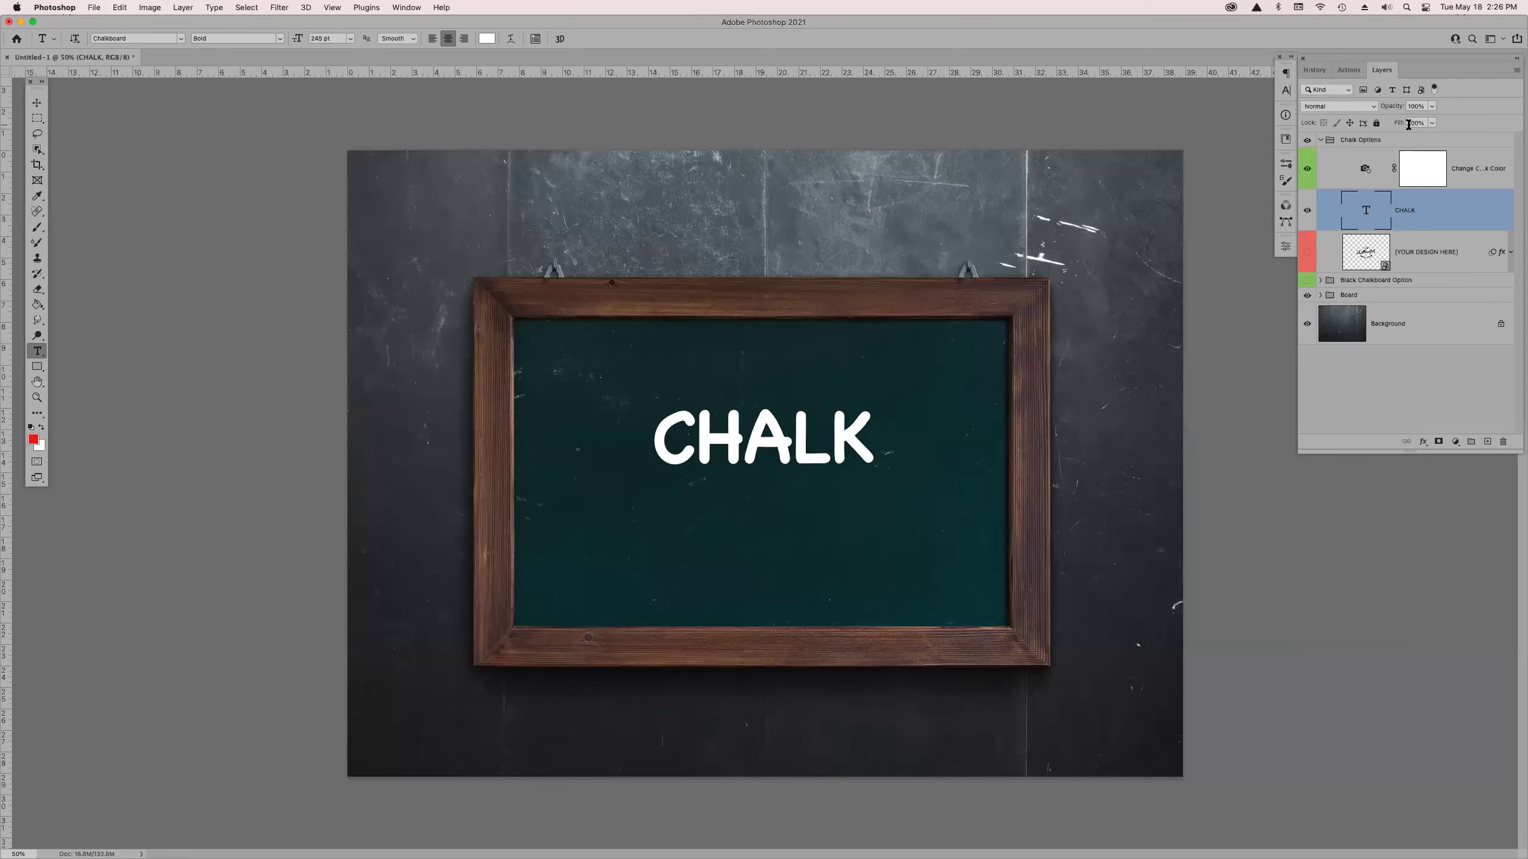
pyautogui.doubleClick(1475, 222)
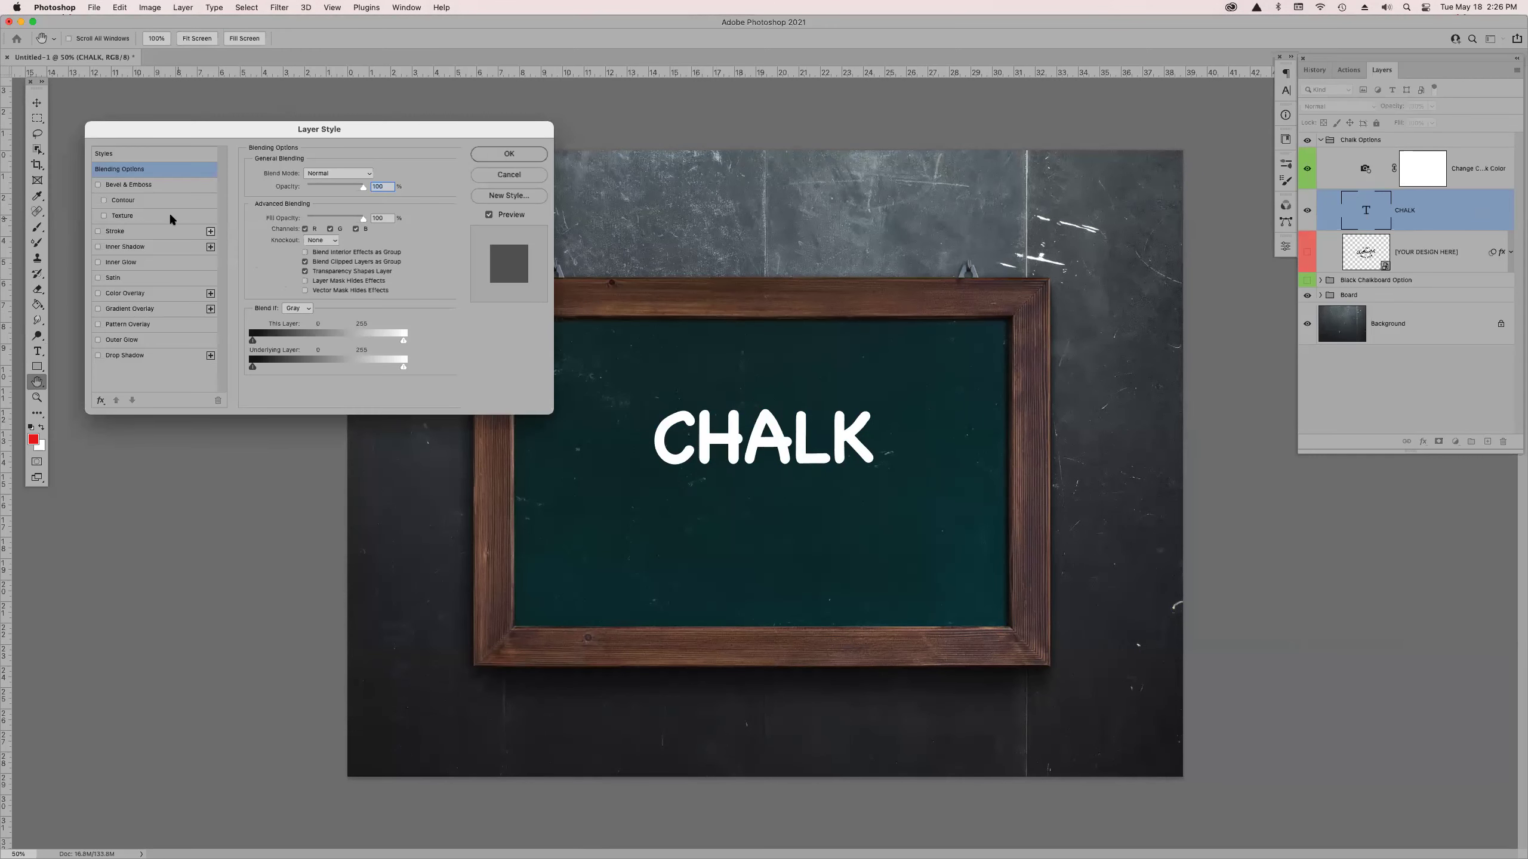
pyautogui.press('Escape')
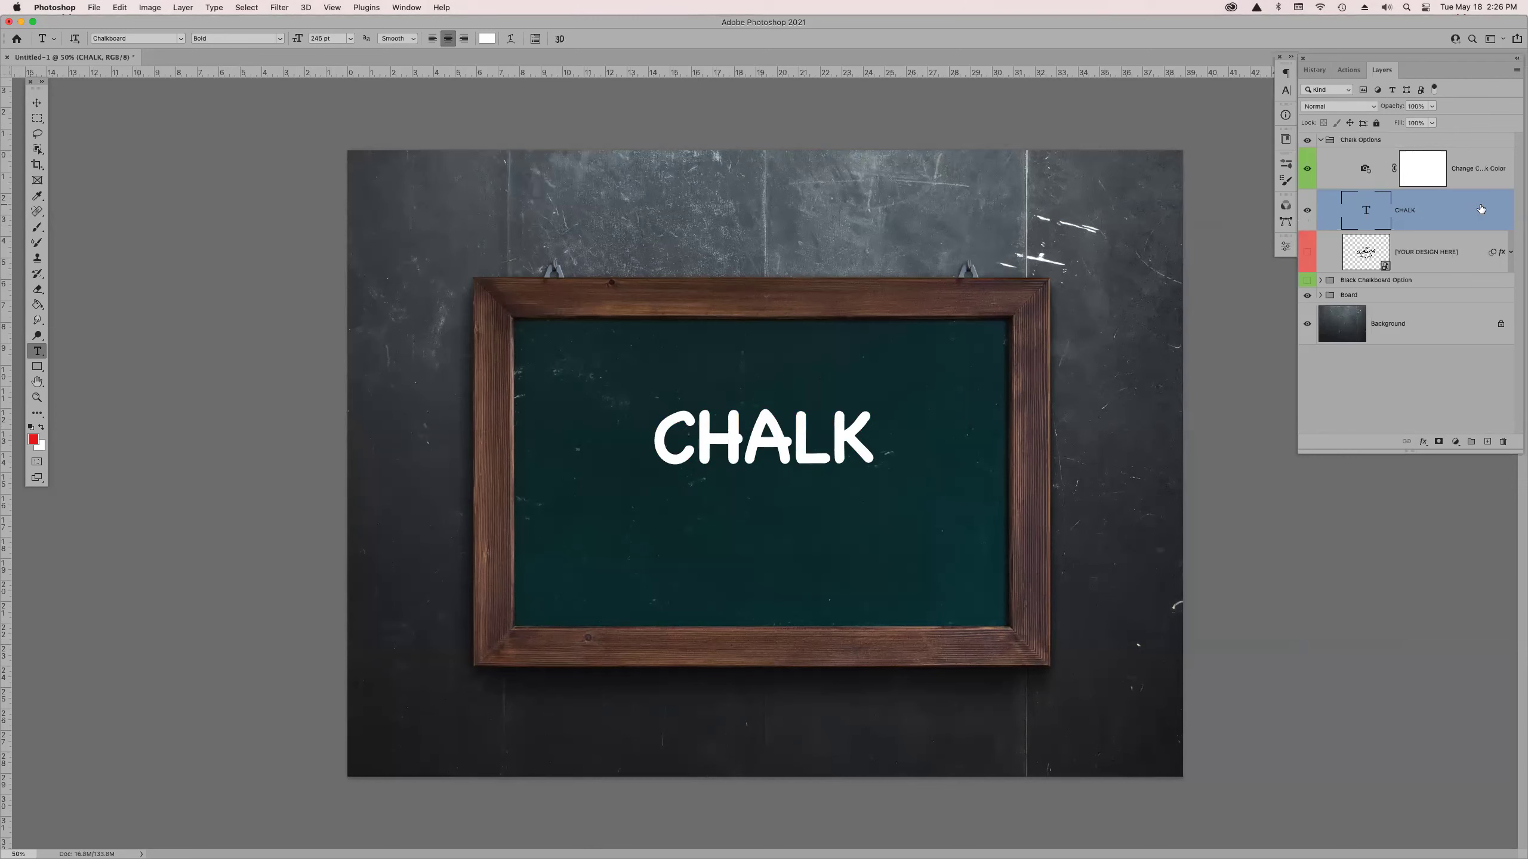
pyautogui.click(1424, 446)
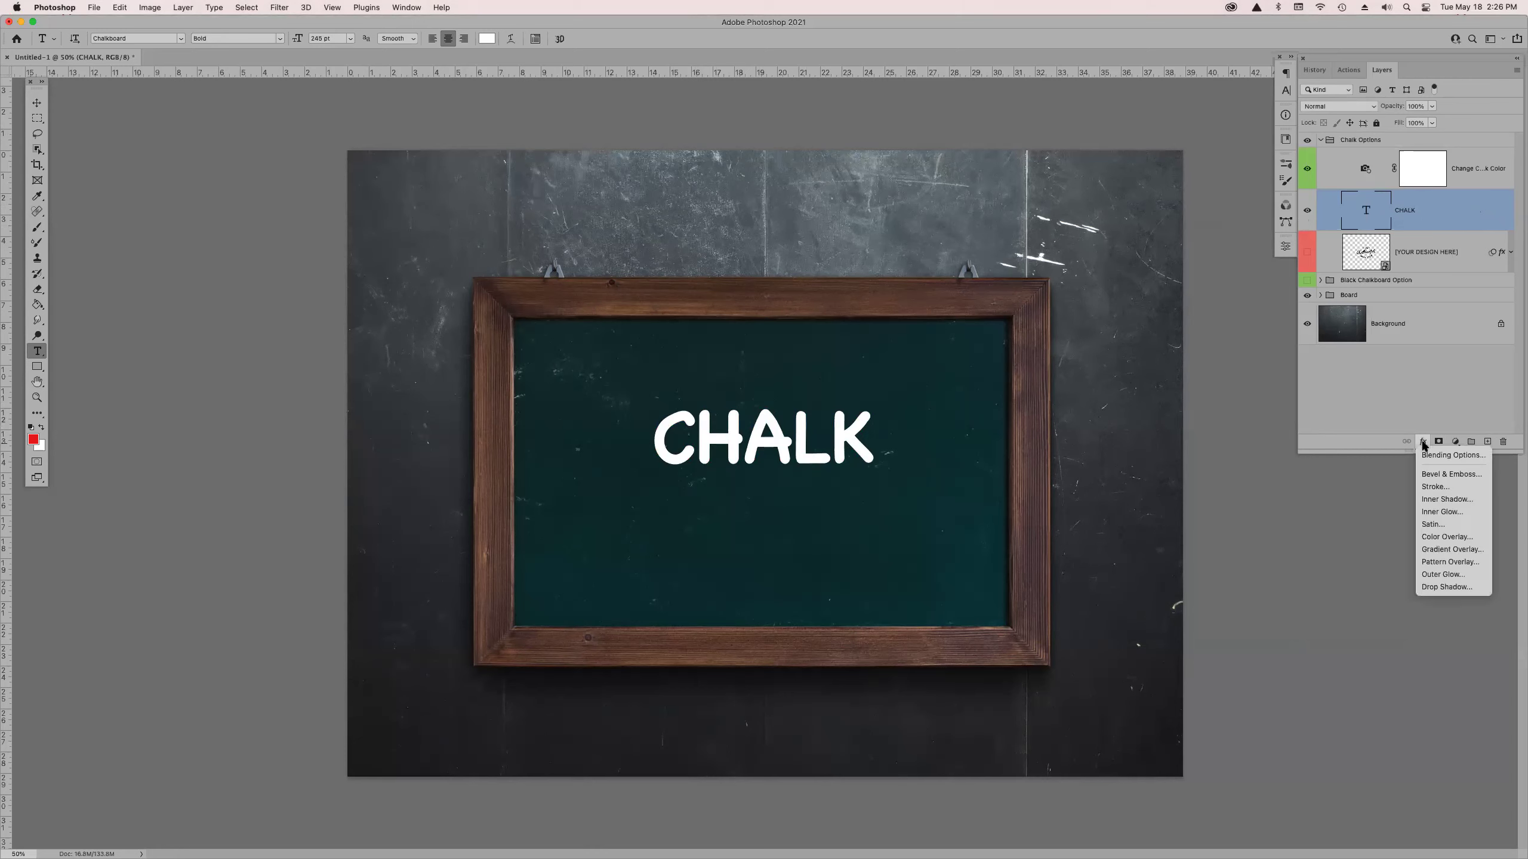
pyautogui.click(1473, 206)
# - Add a Stroke layer style to the CHALK layer, 2 px in size and coloured white (fff)
pyautogui.doubleClick(1474, 213)
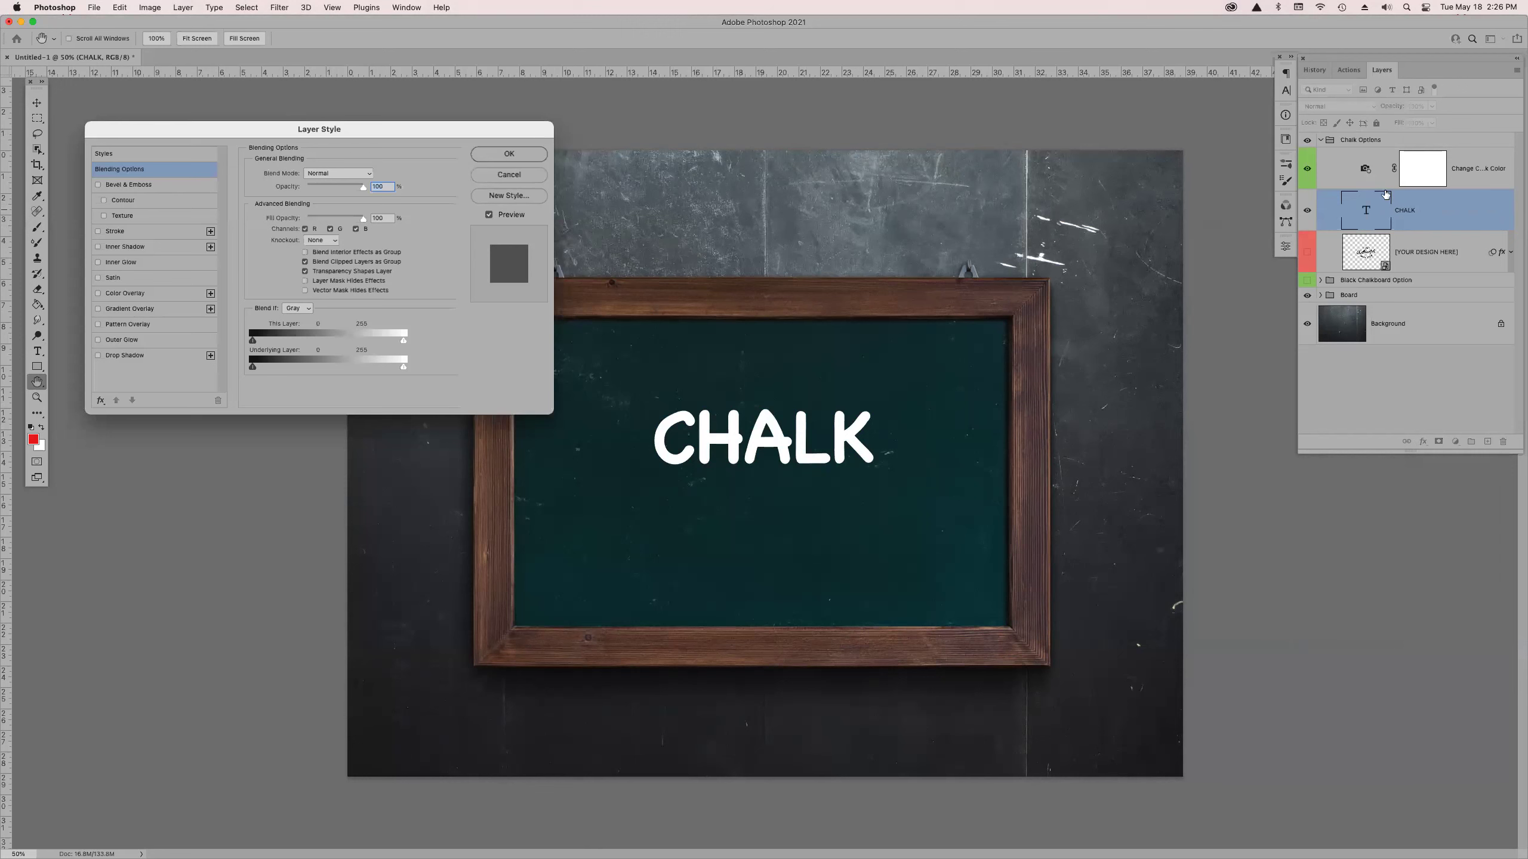
pyautogui.click(128, 236)
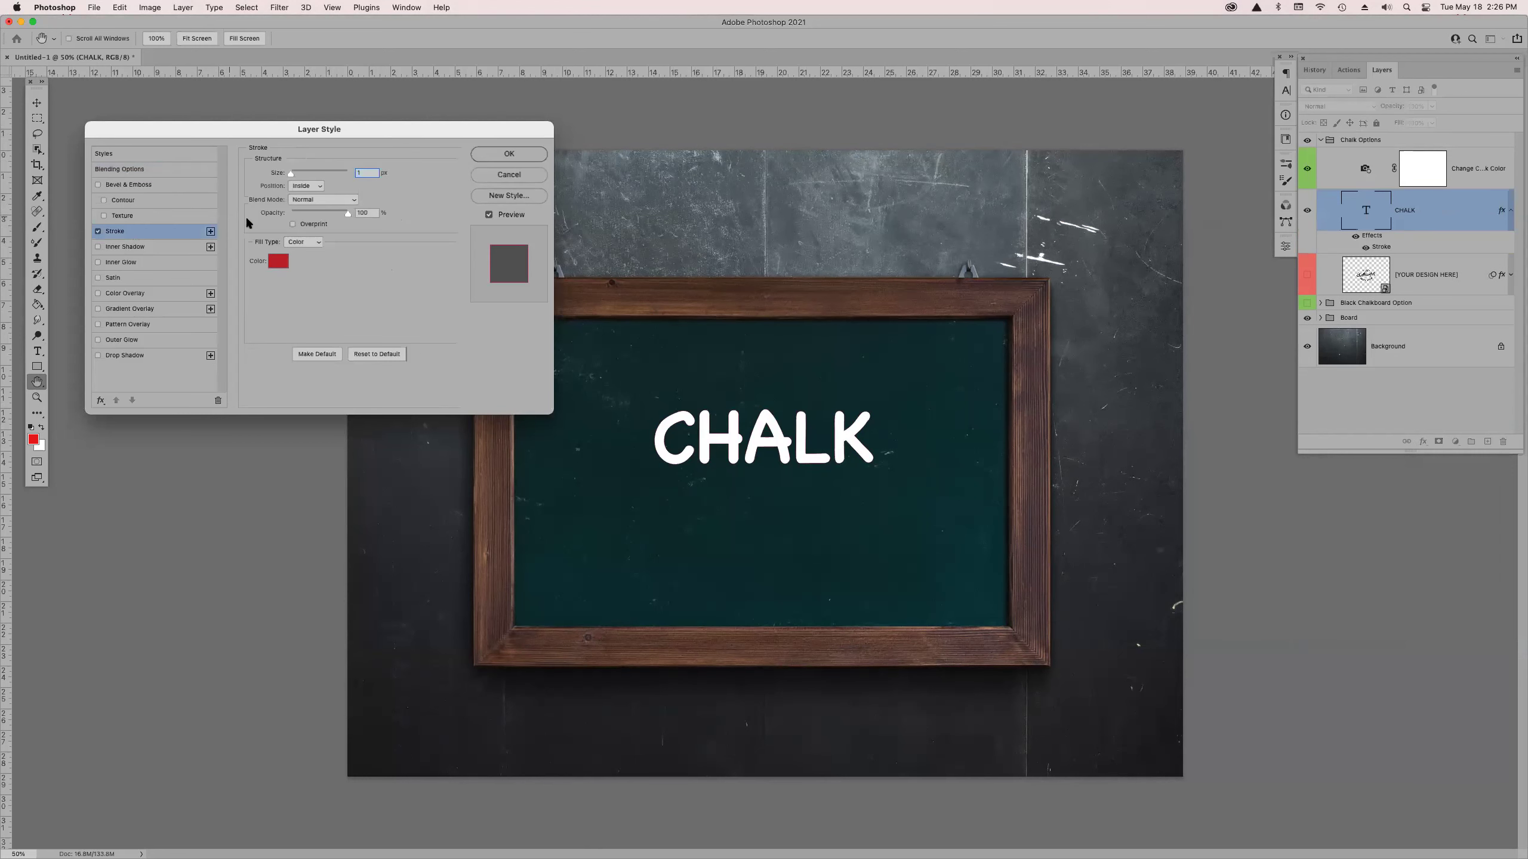
pyautogui.click(280, 261)
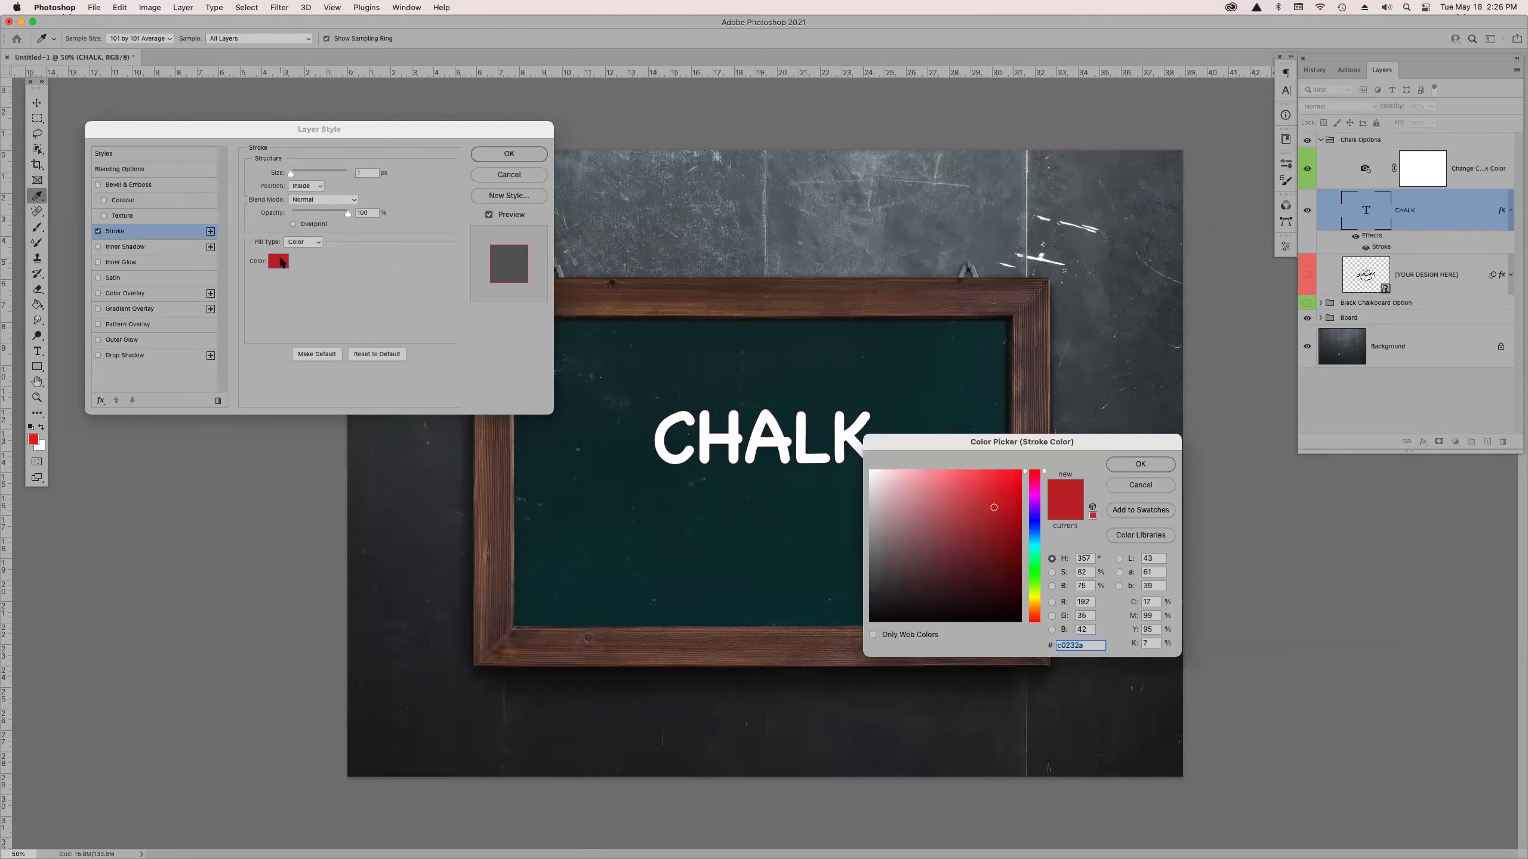
pyautogui.write('fff')
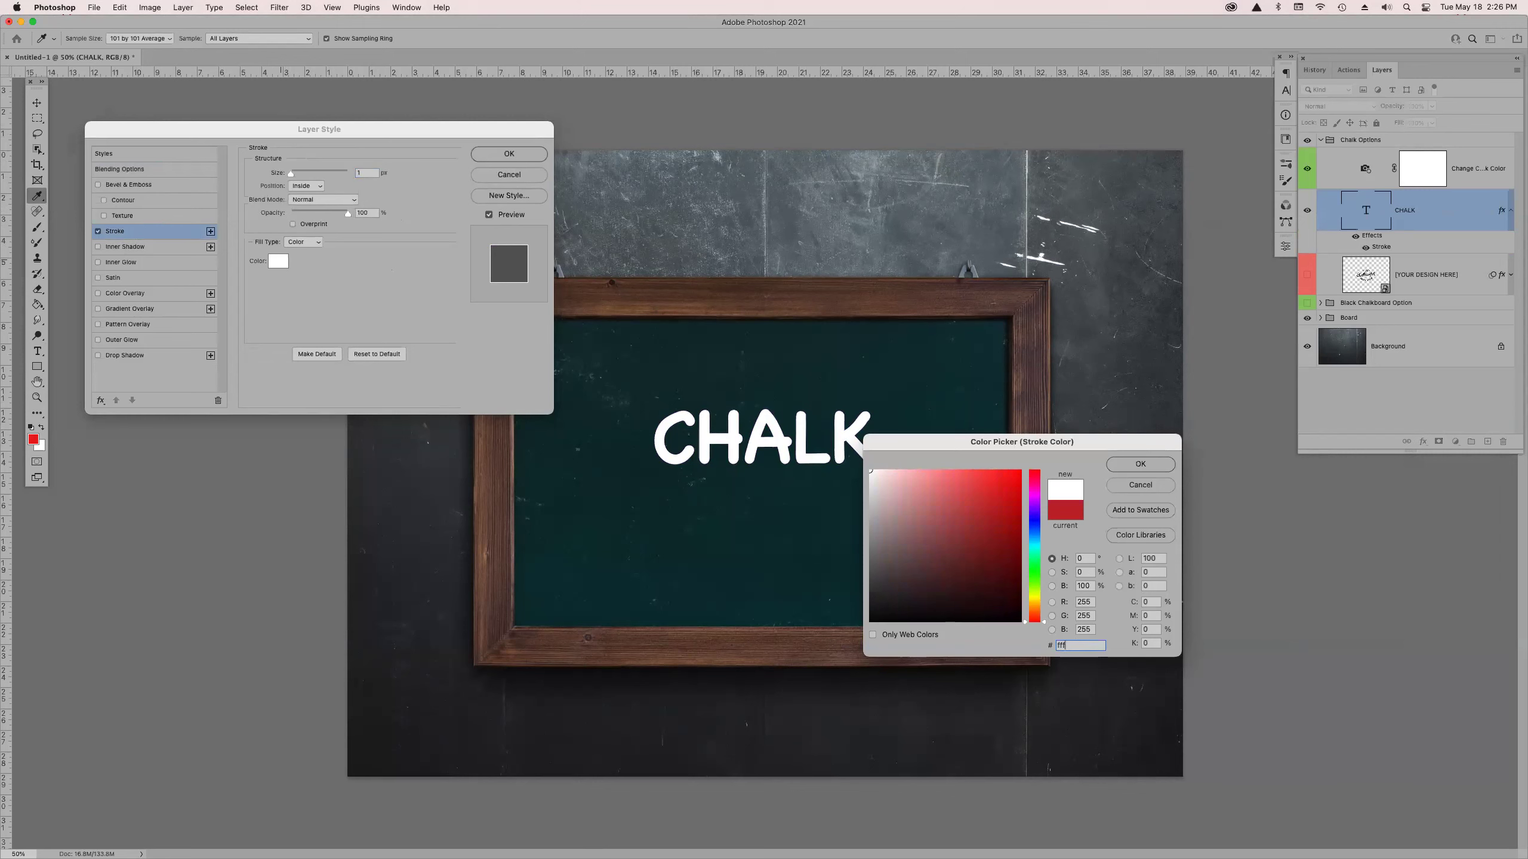
pyautogui.press('Return')
pyautogui.write('2')
pyautogui.click(505, 154)
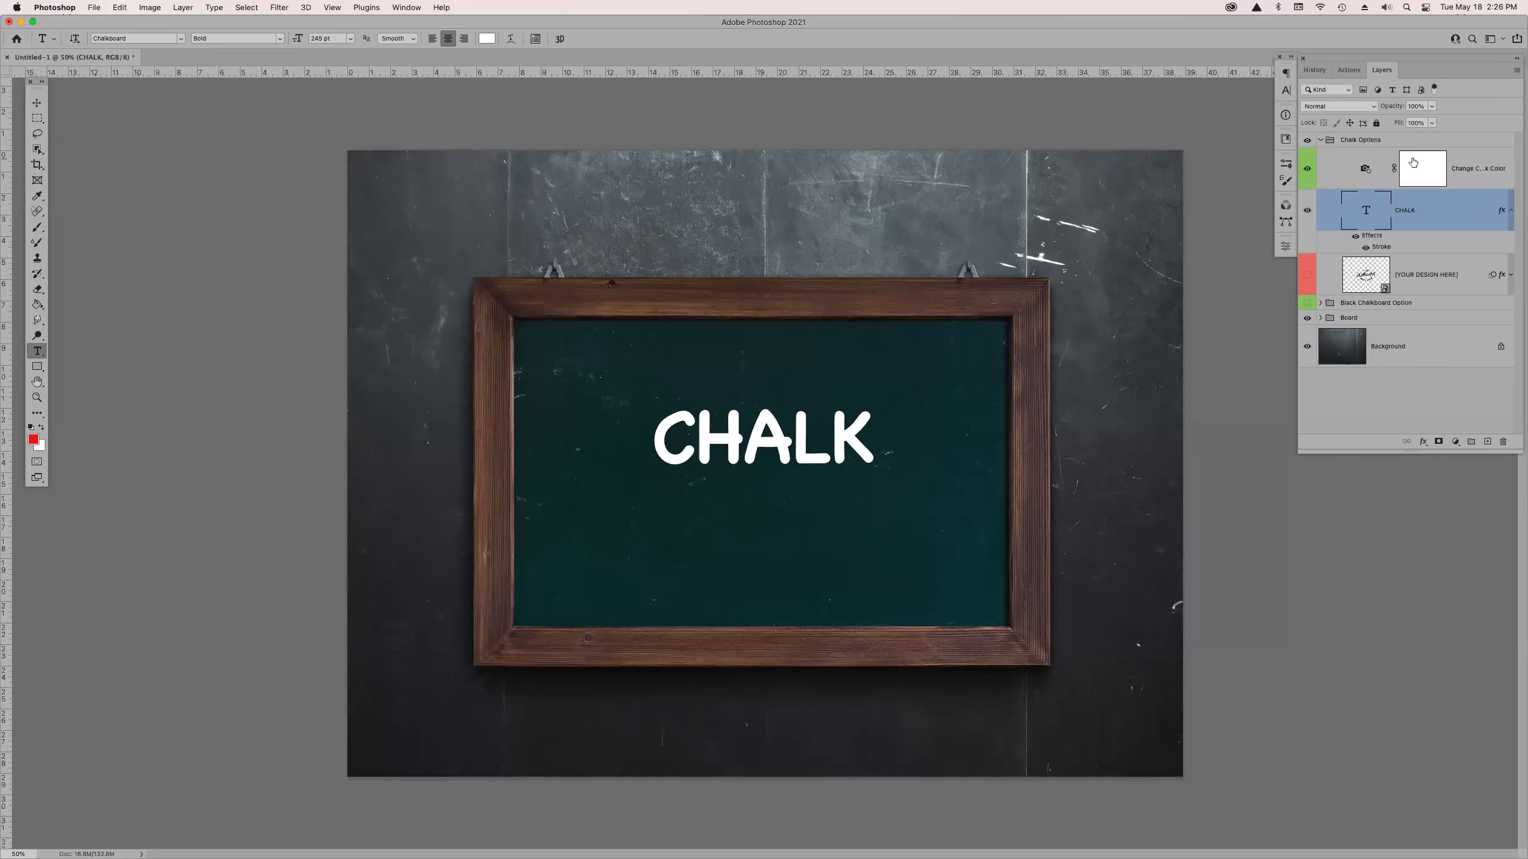
# - Compare 0% Fill with 0% Opacity on the CHALK layer, restoring each to 100% and switching to the Move tool
pyautogui.moveTo(1401, 124); pyautogui.dragTo(1319, 124)
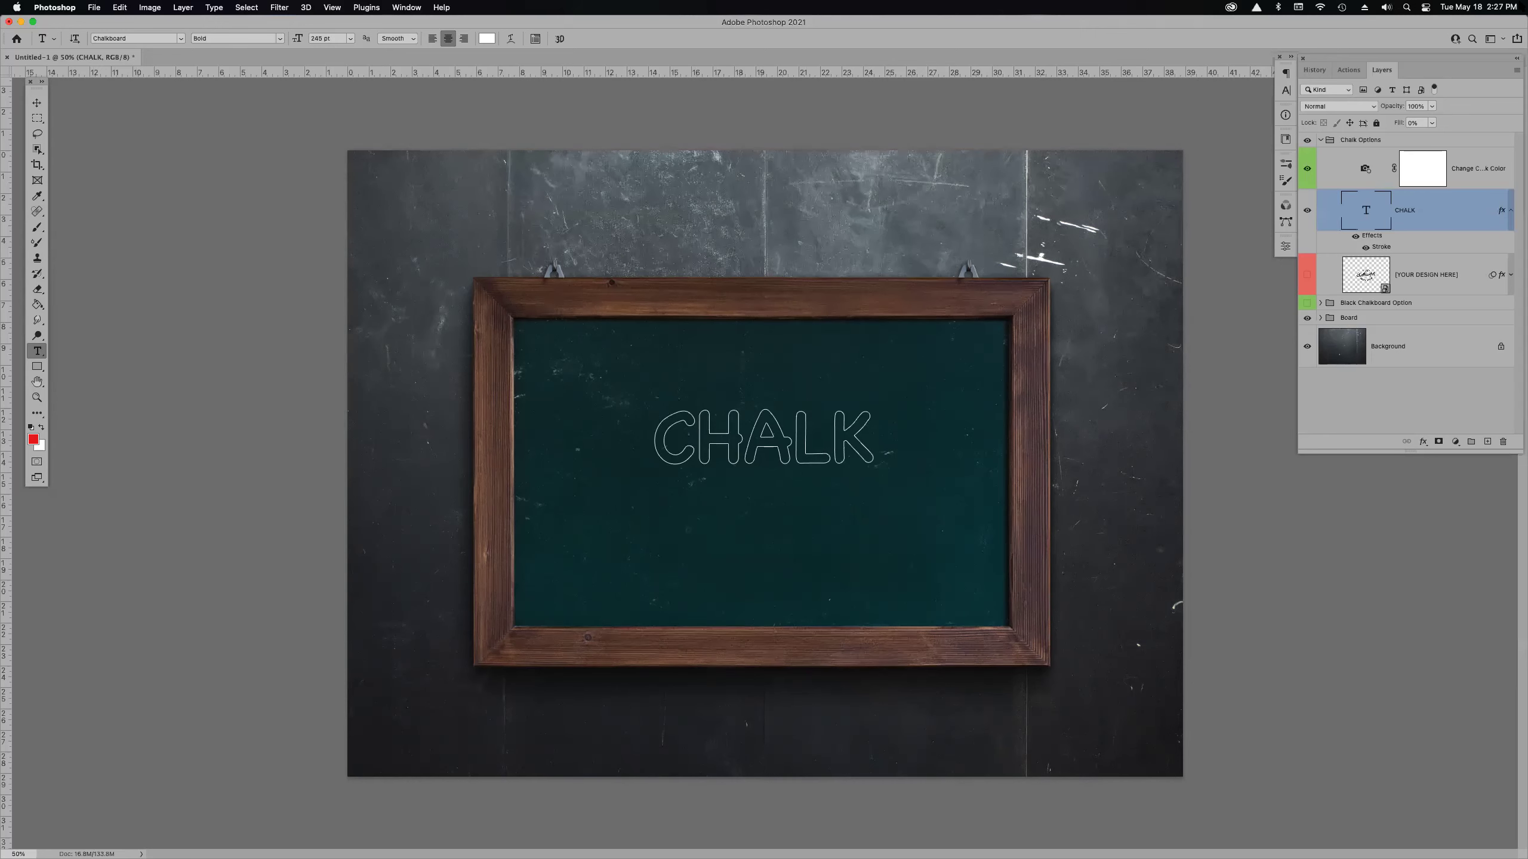
pyautogui.moveTo(1397, 124); pyautogui.dragTo(1285, 102)
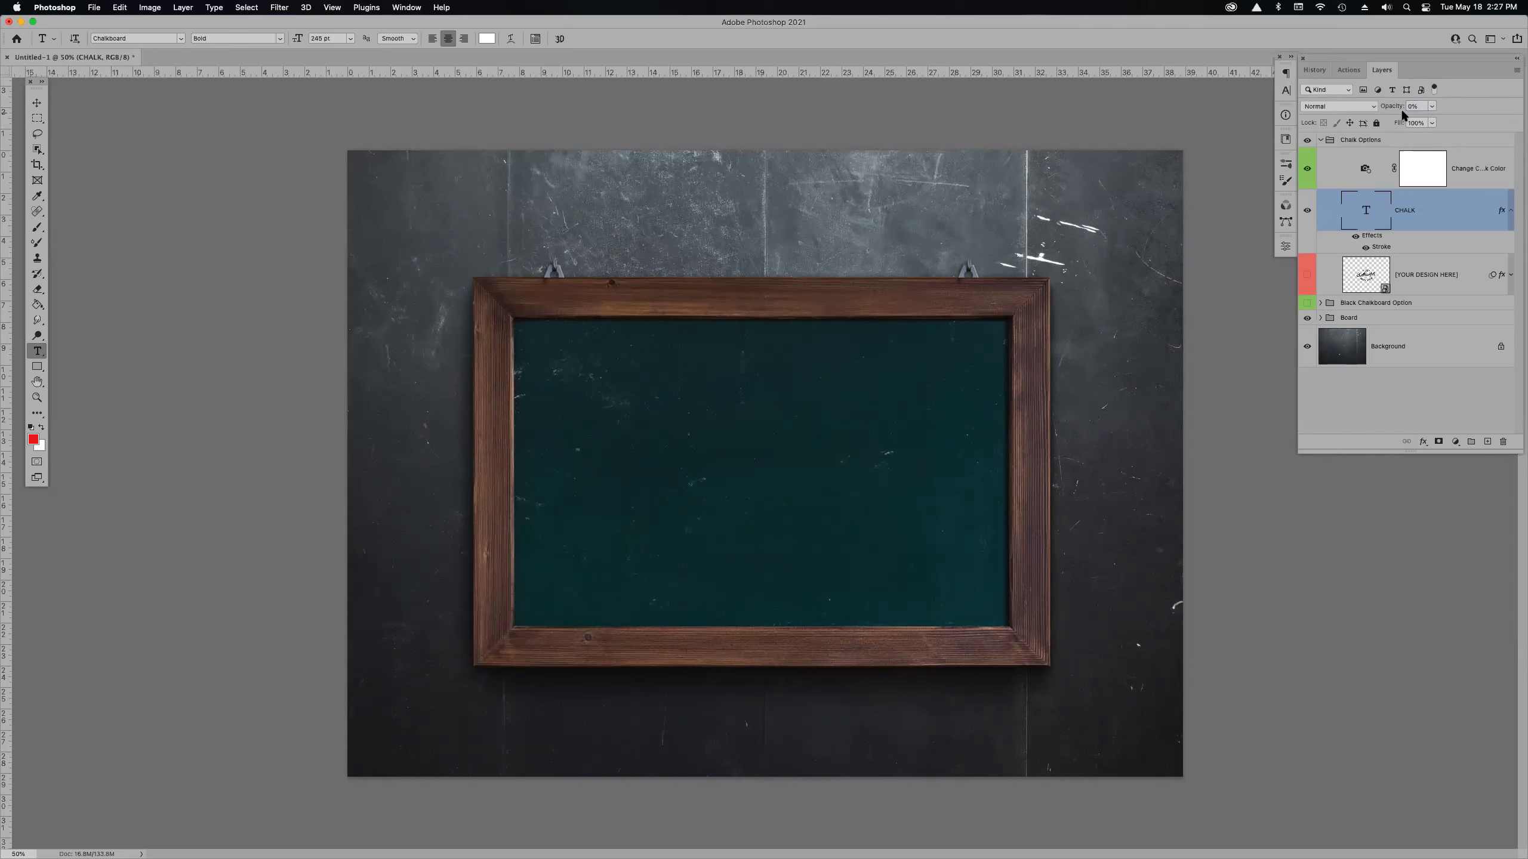
pyautogui.press('v')
pyautogui.press('0')
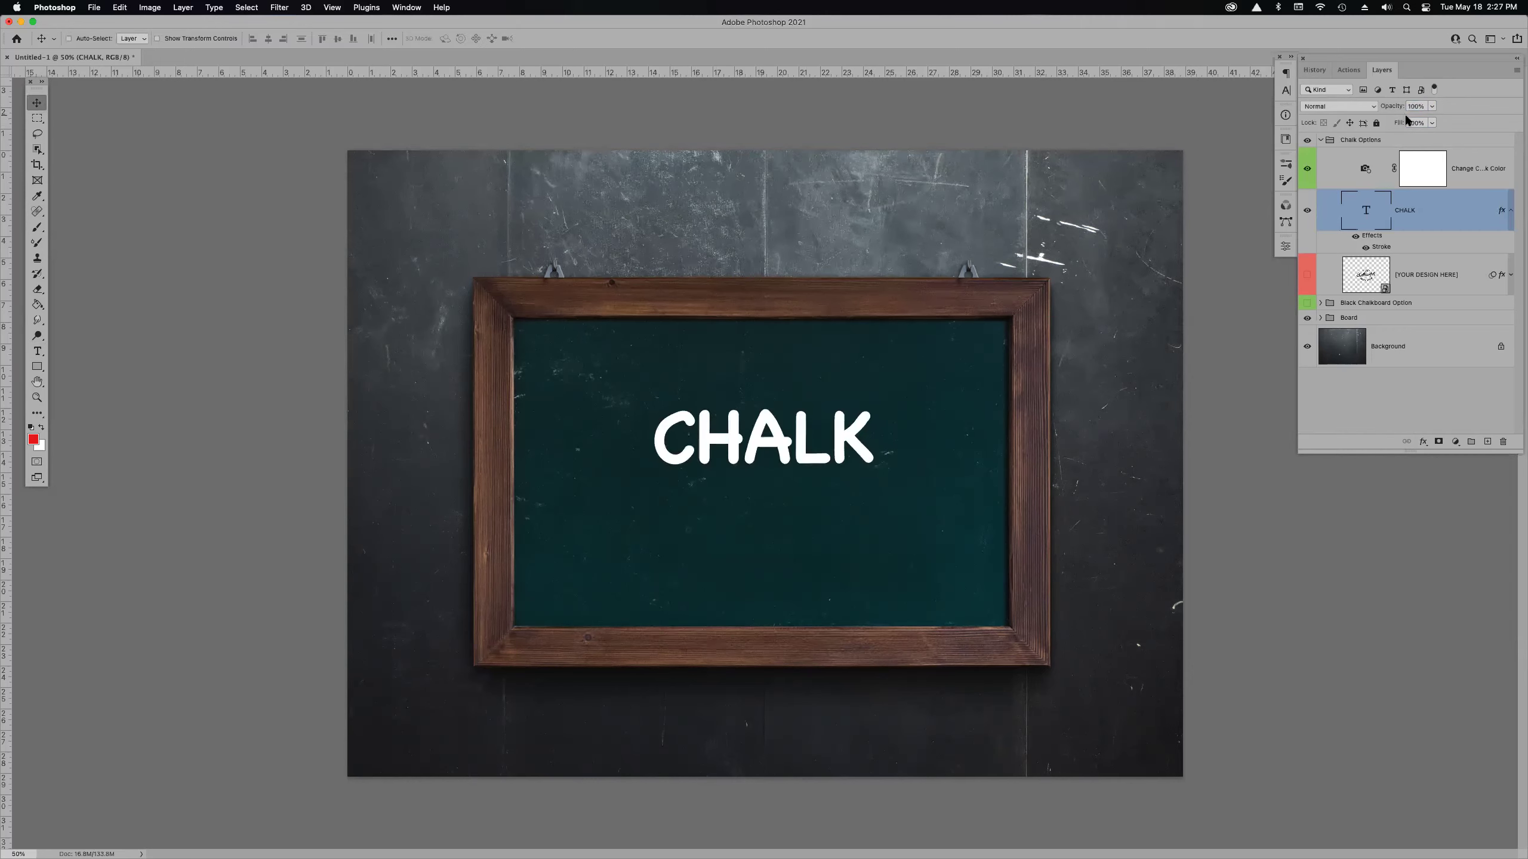
# - Set the CHALK layer's Fill to 0% while keeping its Opacity at 100%
pyautogui.click(1412, 122)
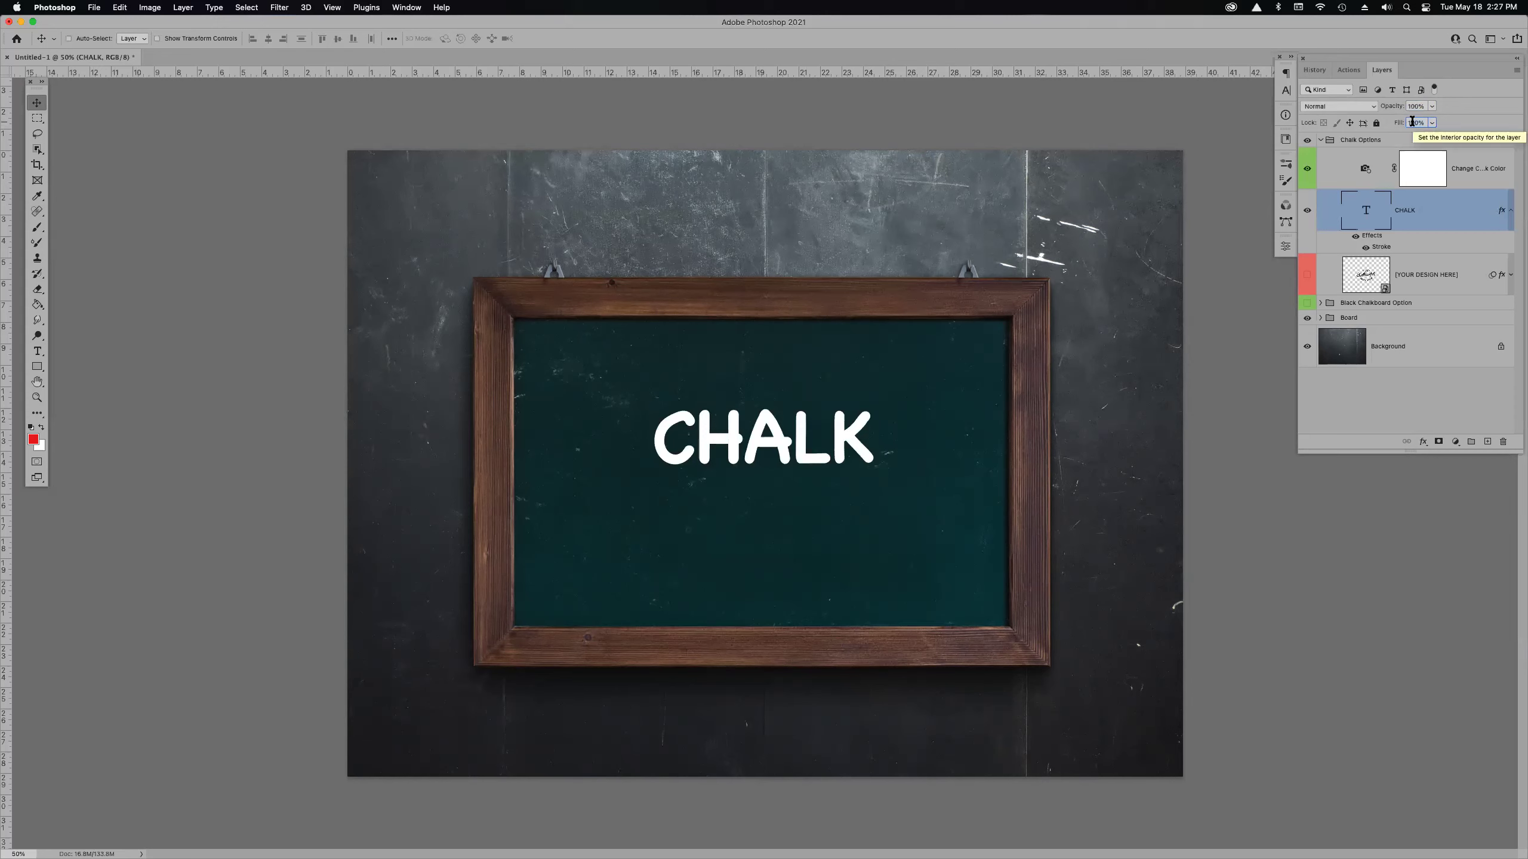
pyautogui.write('0')
pyautogui.press('Return')
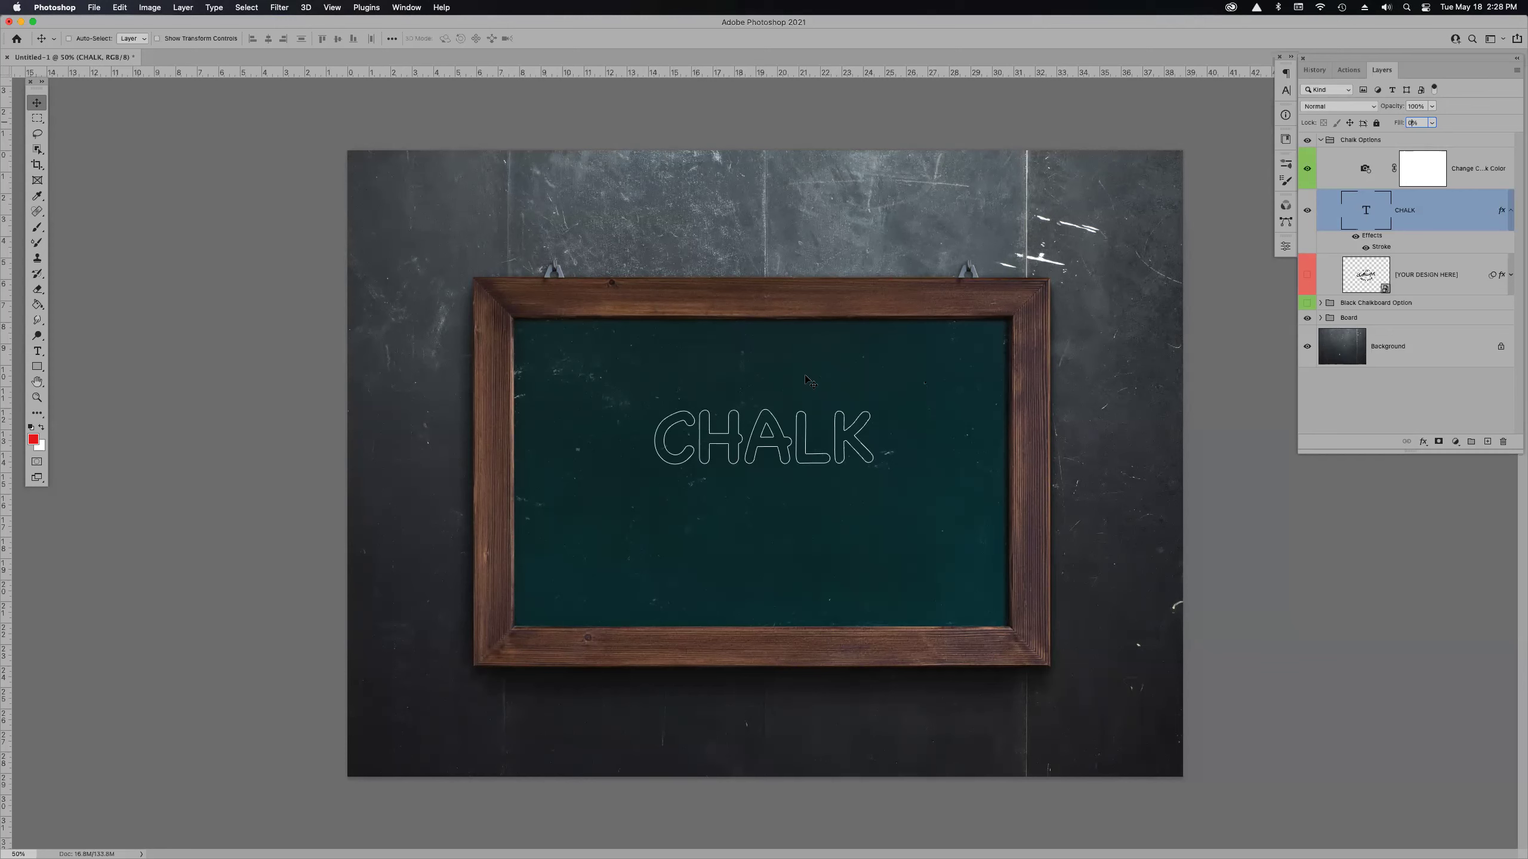
pyautogui.press('Return')
# - Draw a rectangular selection around the letters L and K of CHALK and deselect it
pyautogui.press('m')
pyautogui.moveTo(786, 396); pyautogui.dragTo(902, 482)
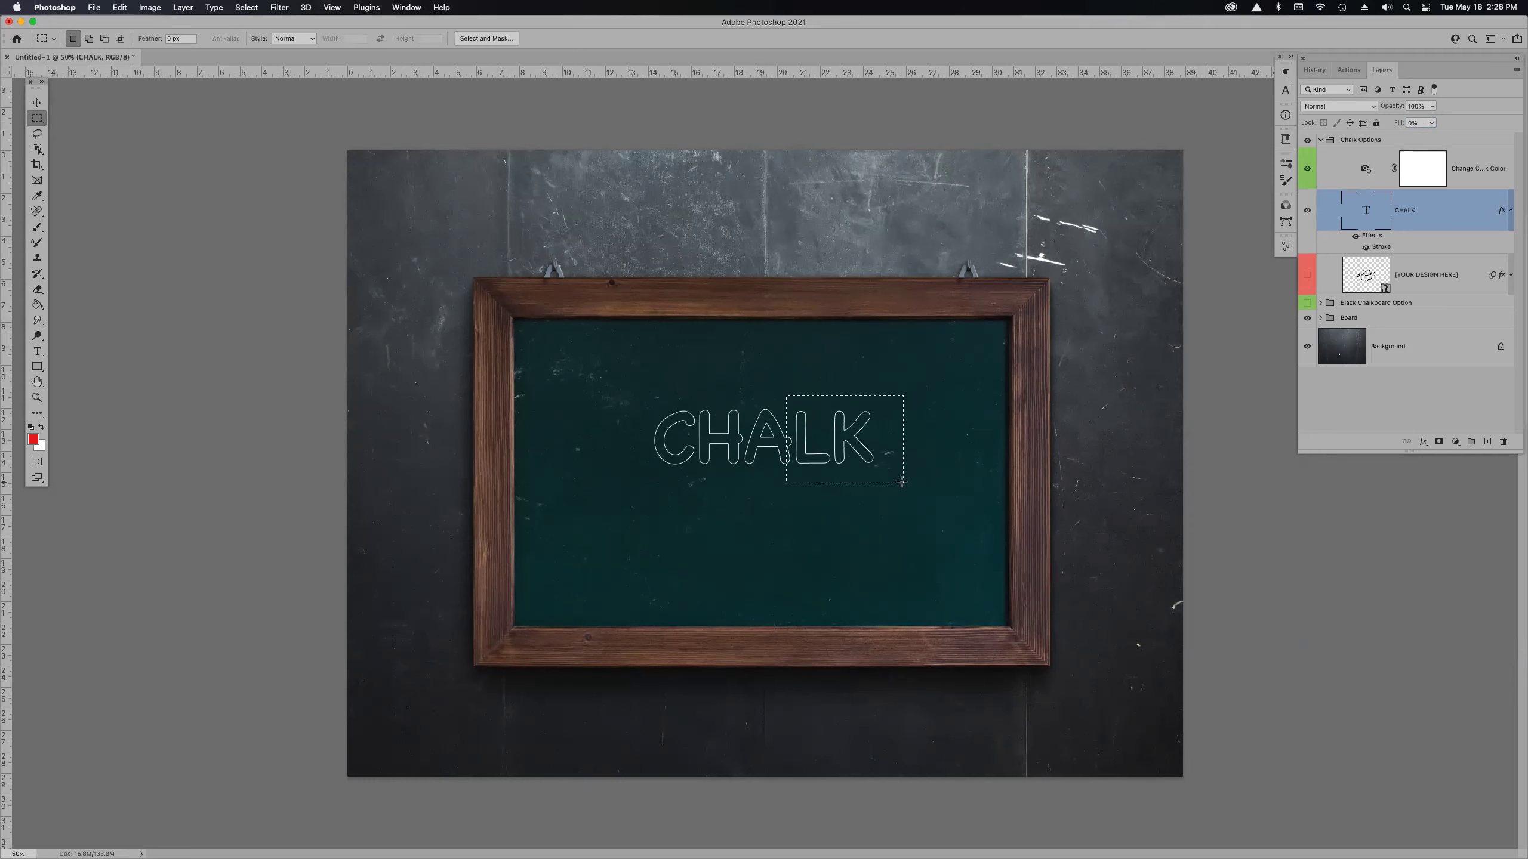
pyautogui.press('super+d')
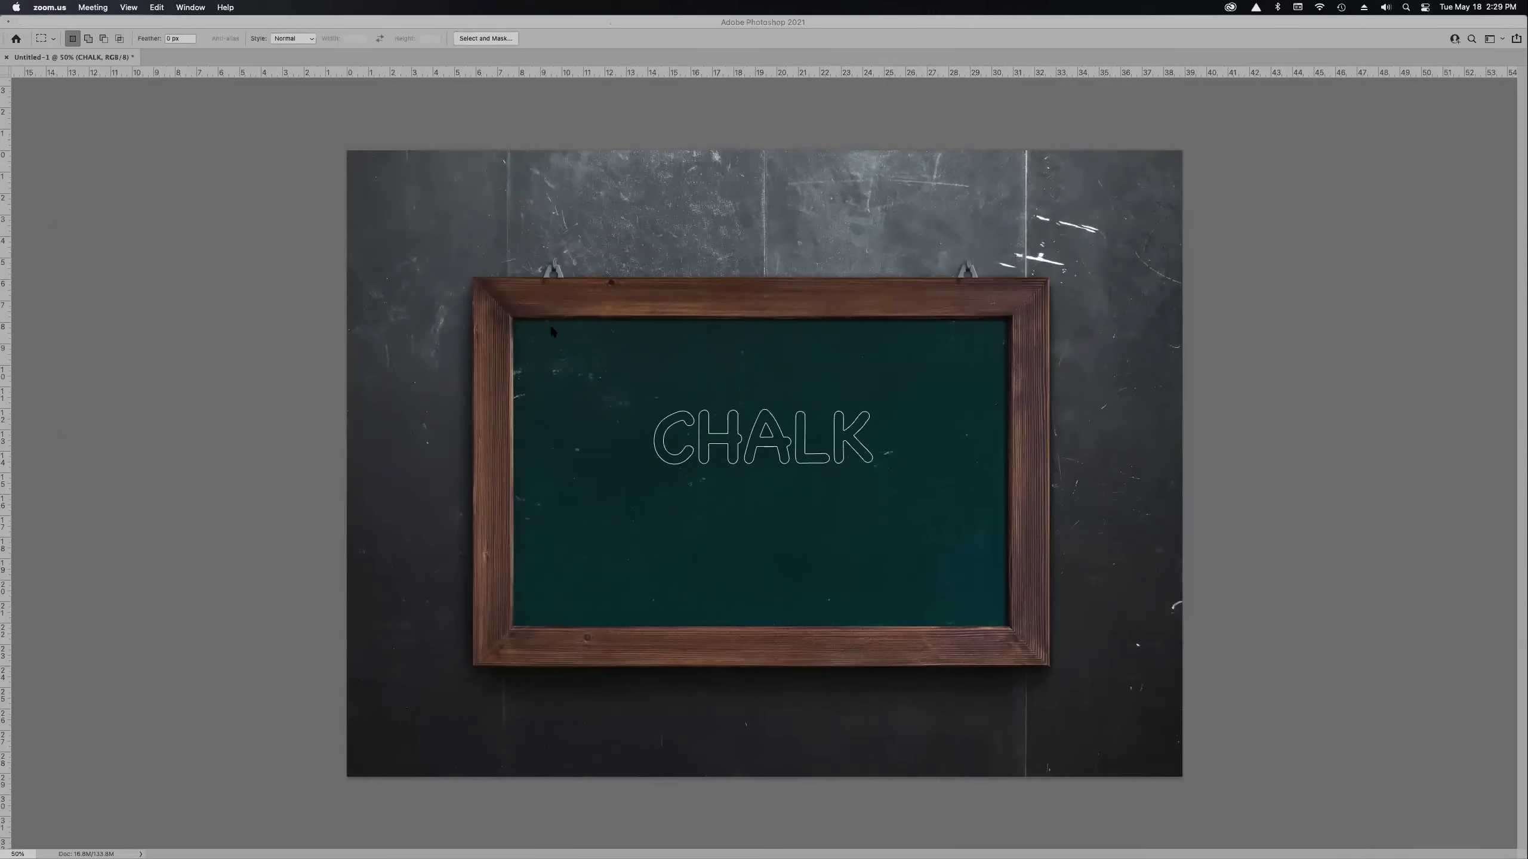
# - Return to Photoshop, try the CHALK layer at 0% Opacity and undo that change
pyautogui.click(1028, 473)
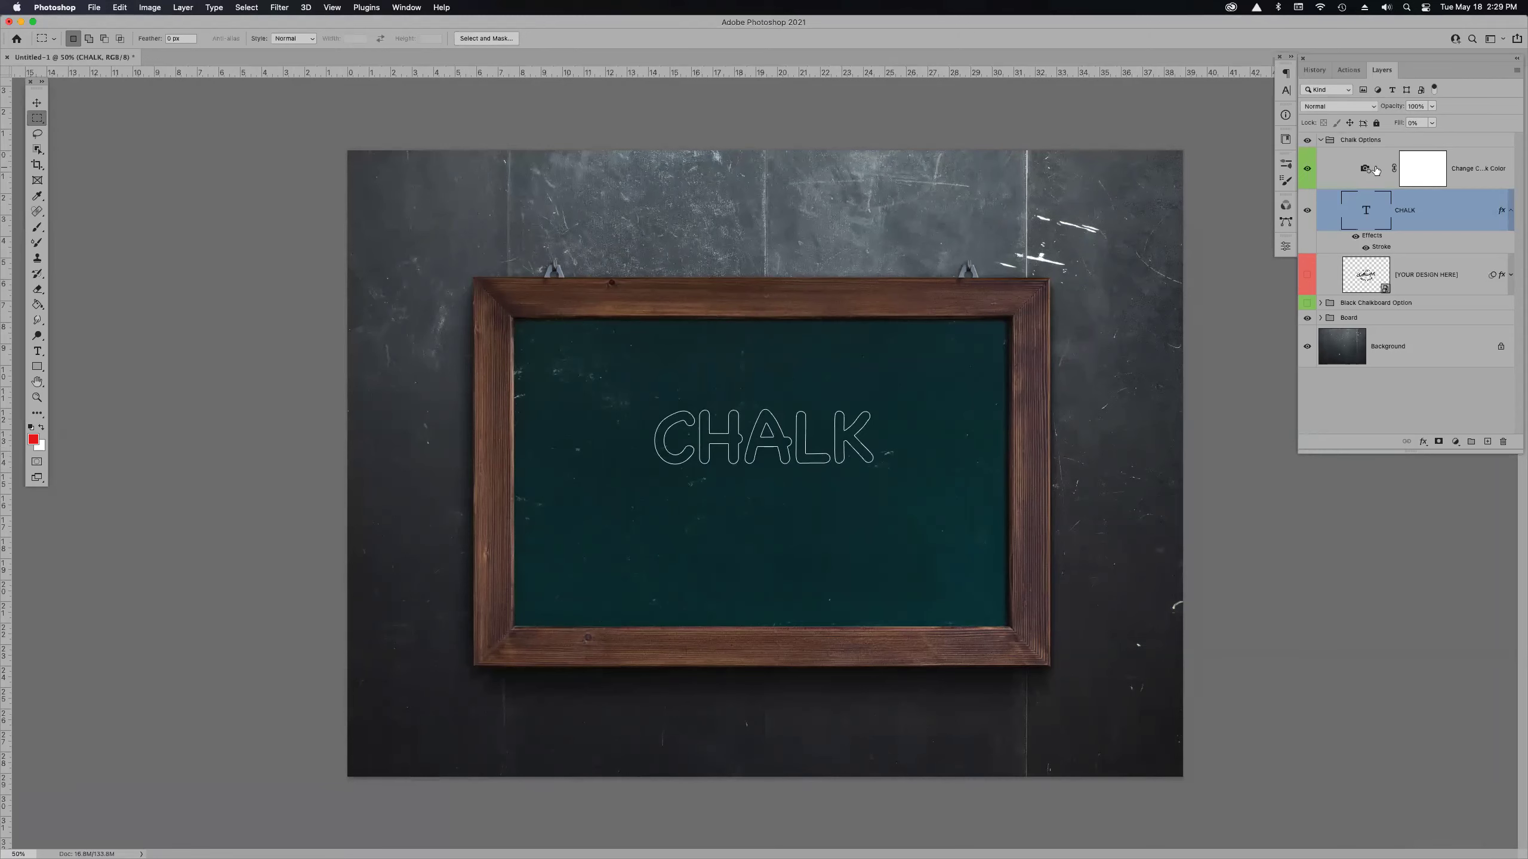
pyautogui.moveTo(1401, 107); pyautogui.dragTo(1318, 111)
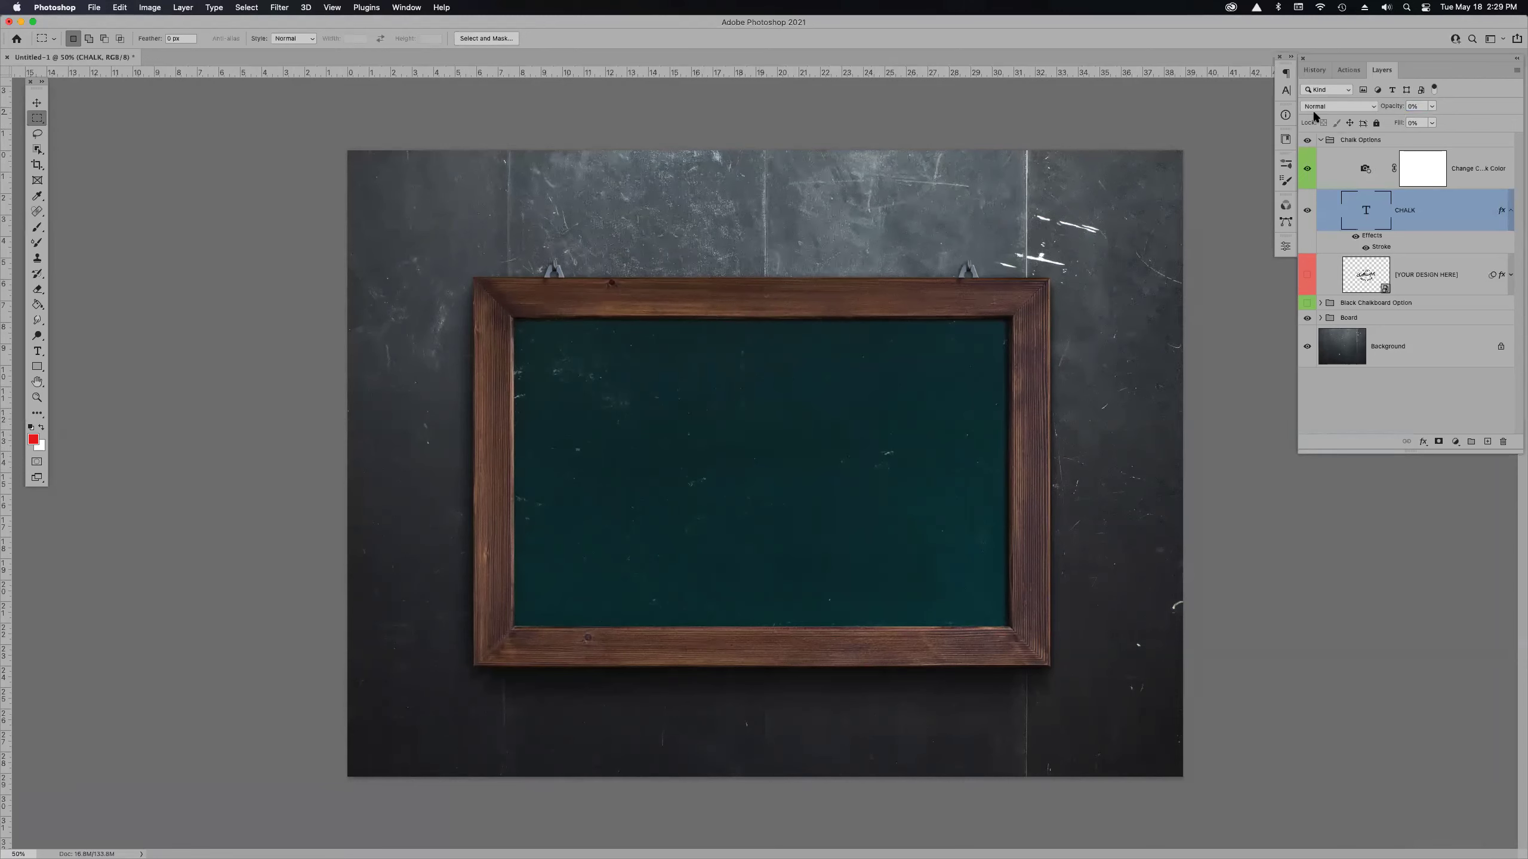
pyautogui.press('super+z')
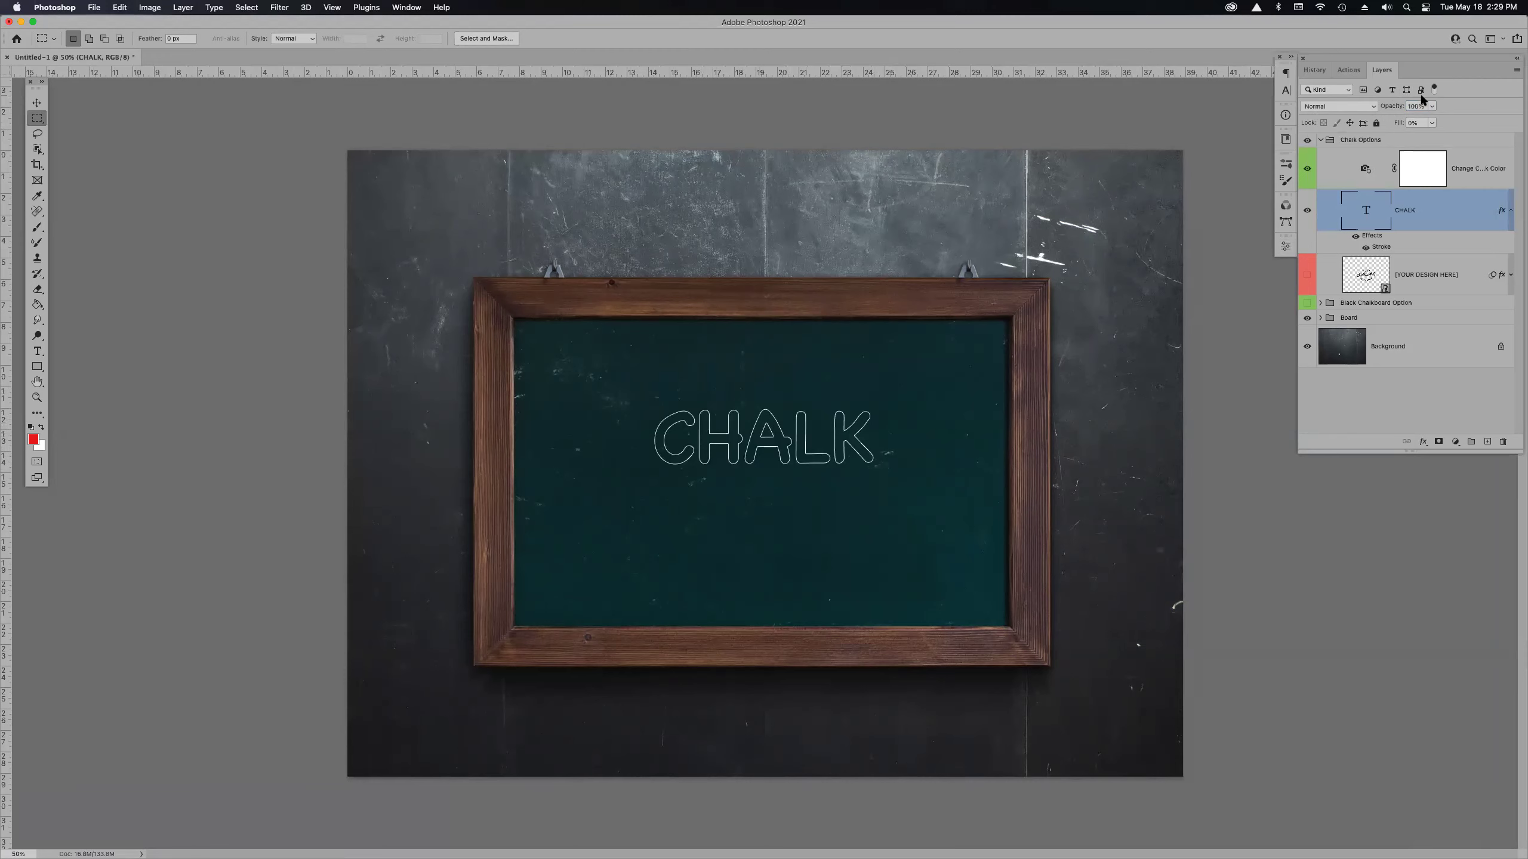
# - Try the CHALK layer's Fill at 42% and 33%, settling on 50%
pyautogui.moveTo(1402, 122); pyautogui.dragTo(1414, 121)
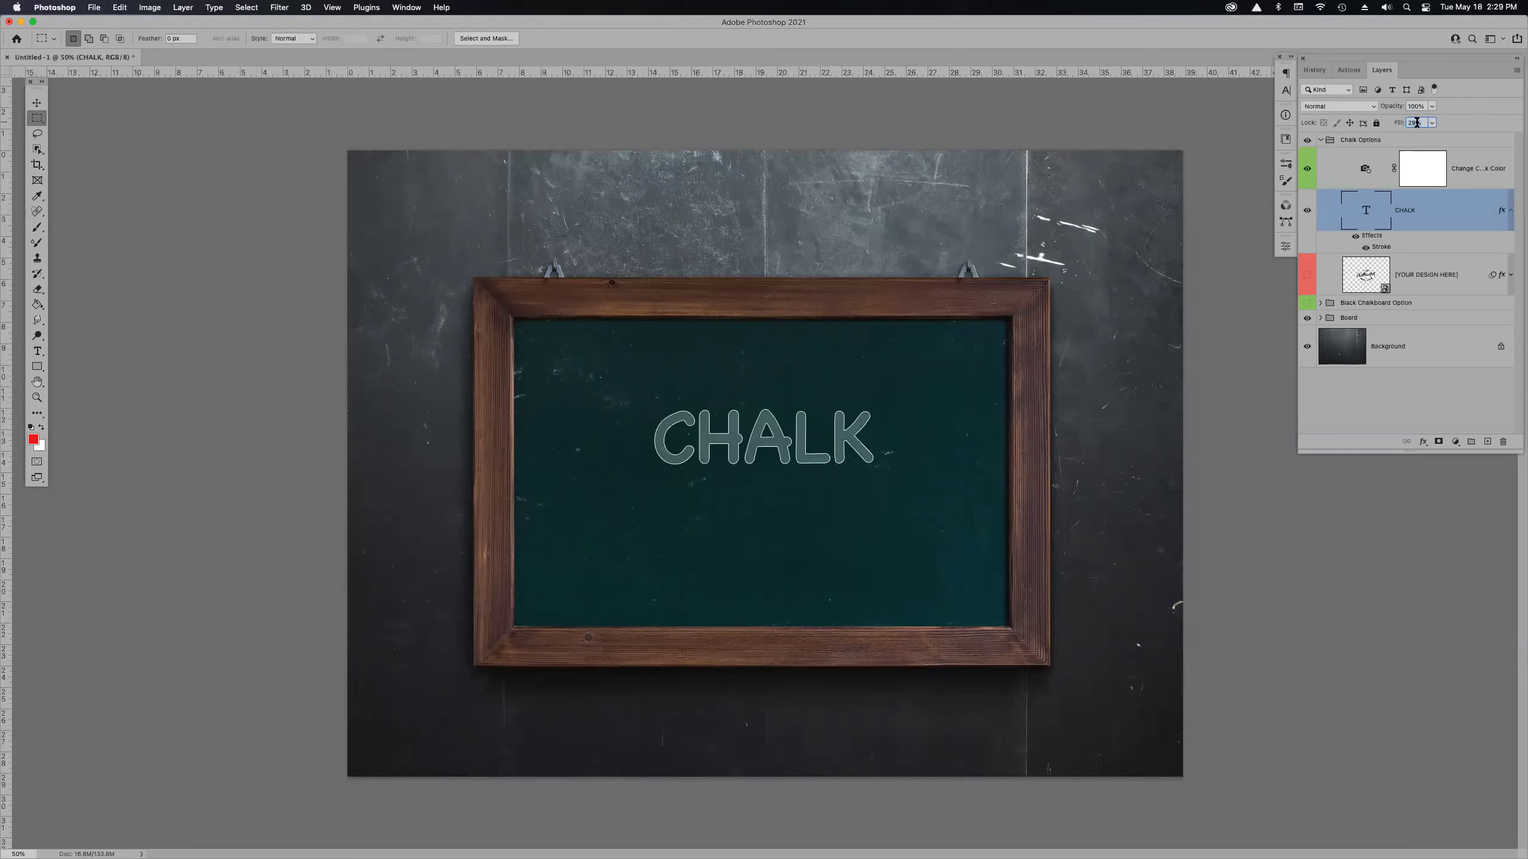
pyautogui.write('42')
pyautogui.press('Return')
pyautogui.write('33')
pyautogui.press('Return')
pyautogui.write('50')
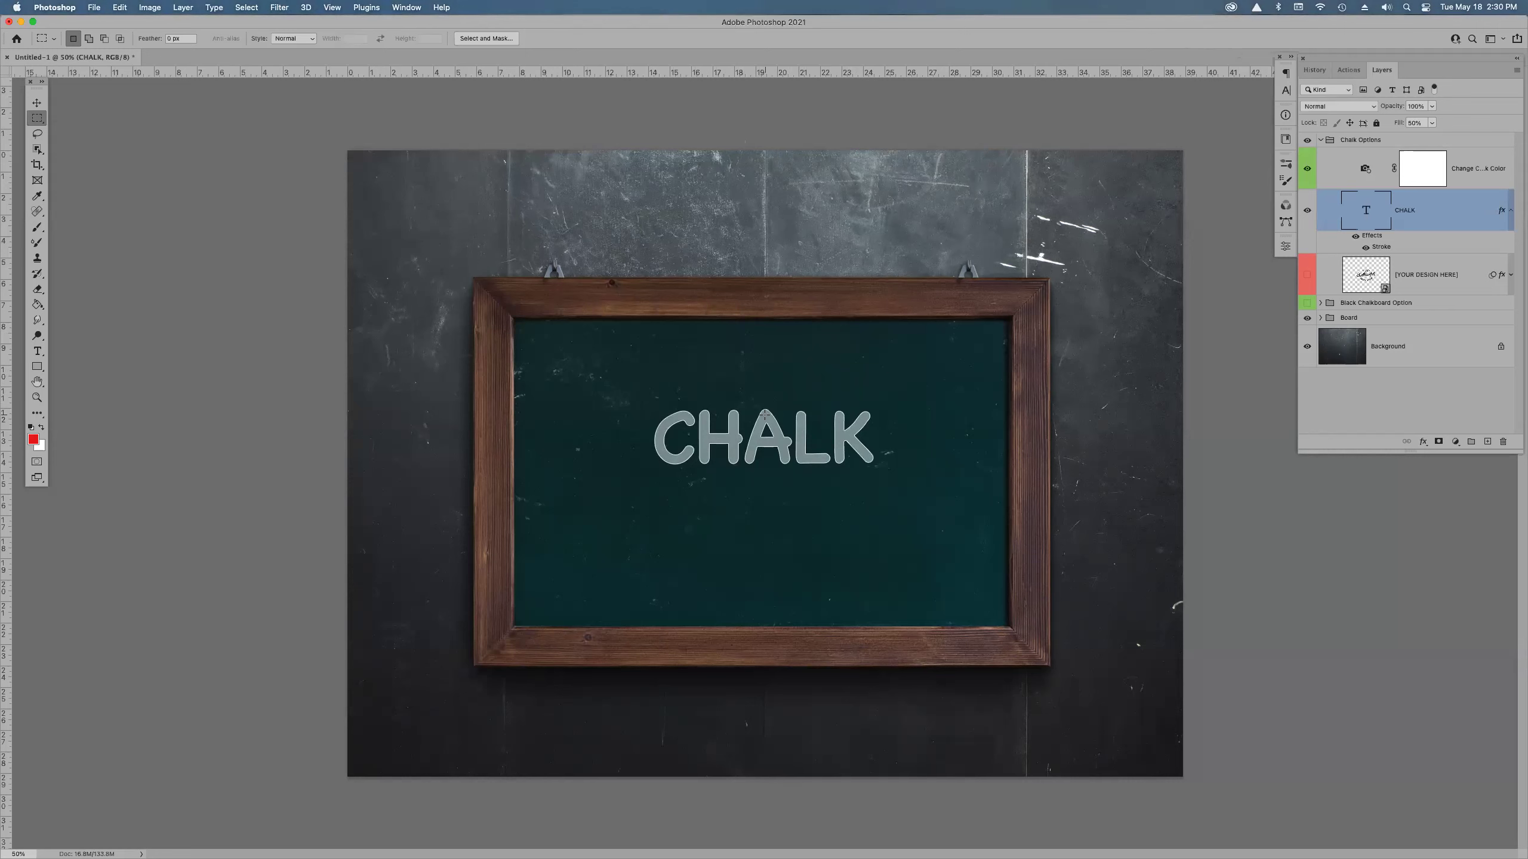
# - Close the chalkboard document without saving its changes
pyautogui.press('super+w')
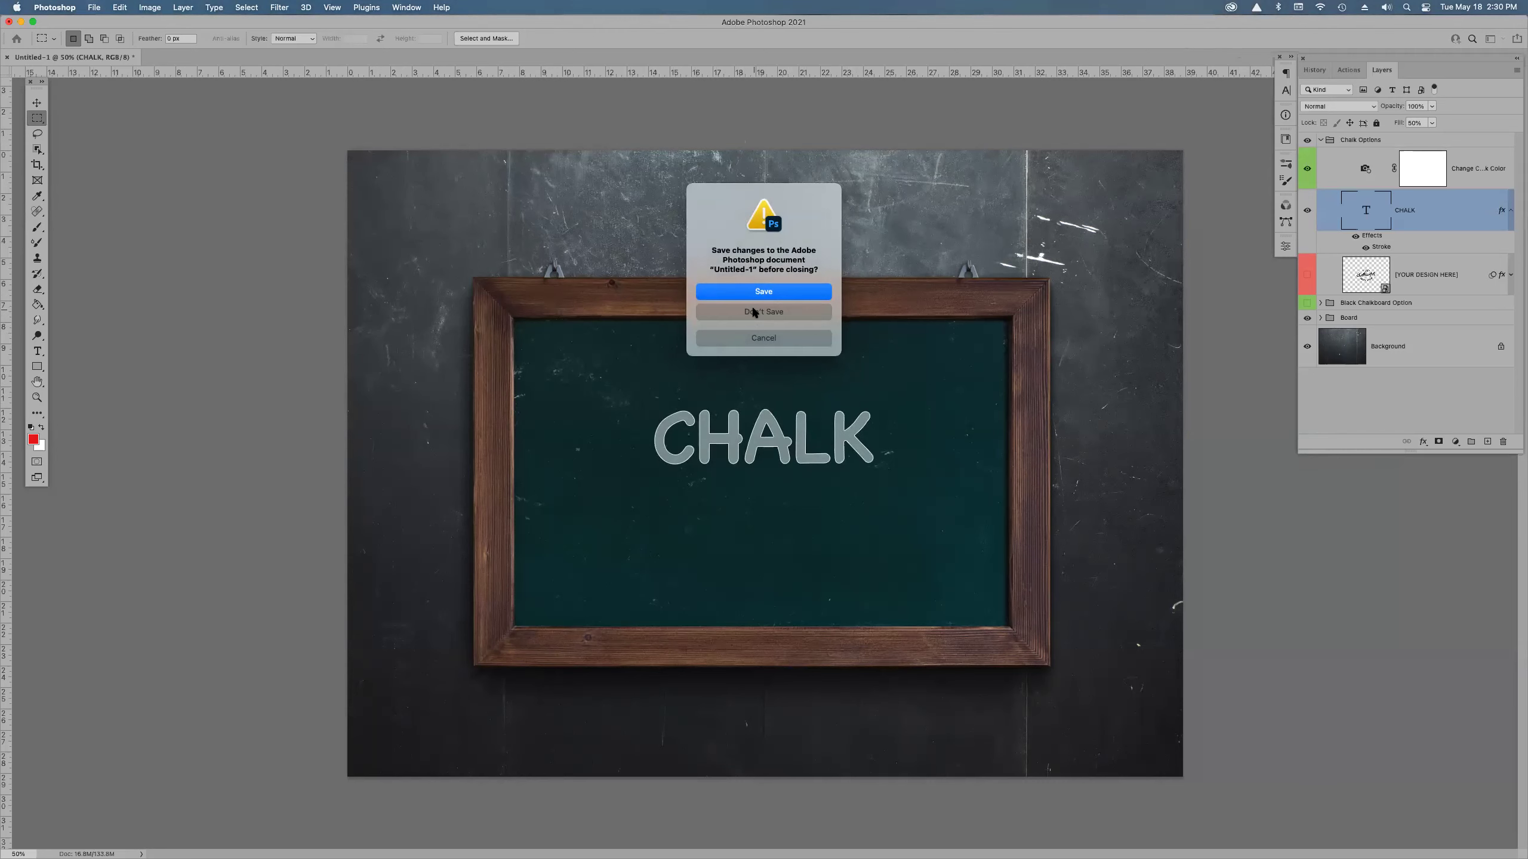
pyautogui.press('XF86AudioRaiseVolume')
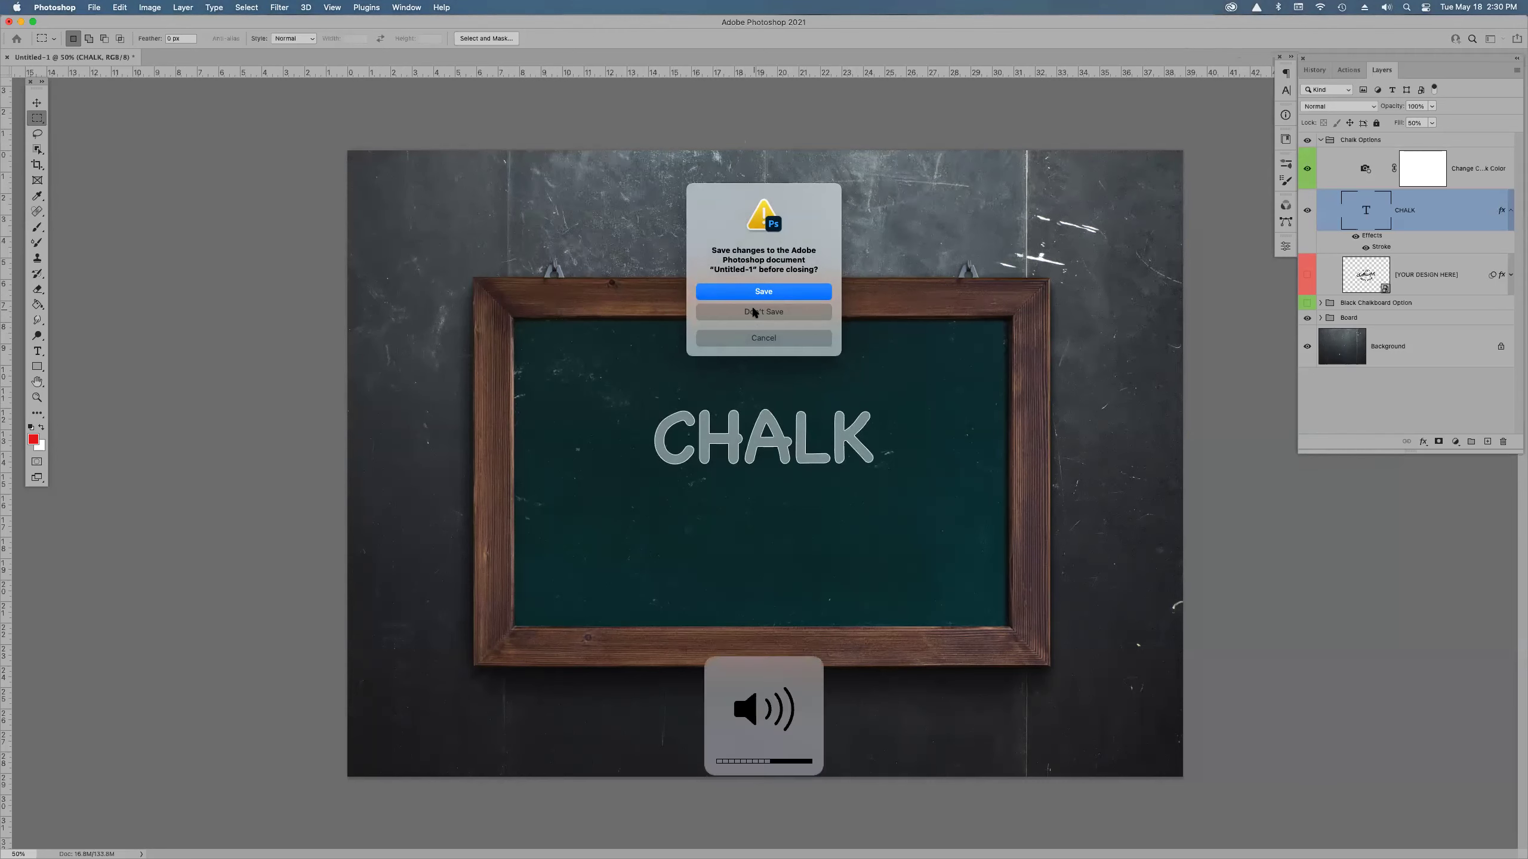
pyautogui.press('XF86AudioRaiseVolume')
pyautogui.click(753, 313)
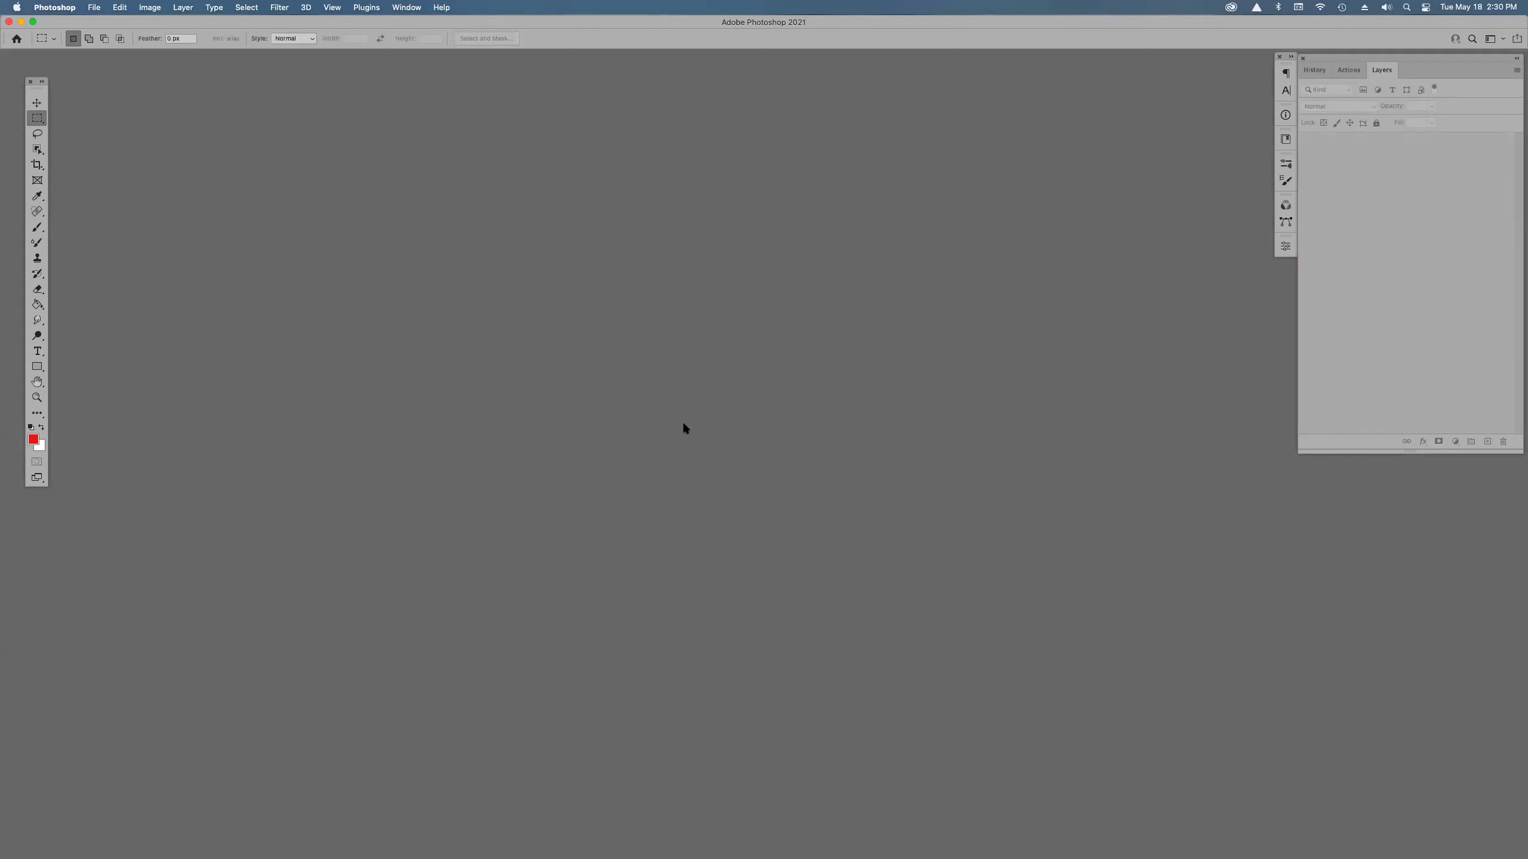
# - Start a new document, look through the recent presets and templates, and choose the Magazine Mockup template
pyautogui.press('super+n')
pyautogui.scroll(-5, 683, 391)
pyautogui.scroll(3, 682, 373)
pyautogui.scroll(1, 683, 388)
pyautogui.scroll(-3, 686, 393)
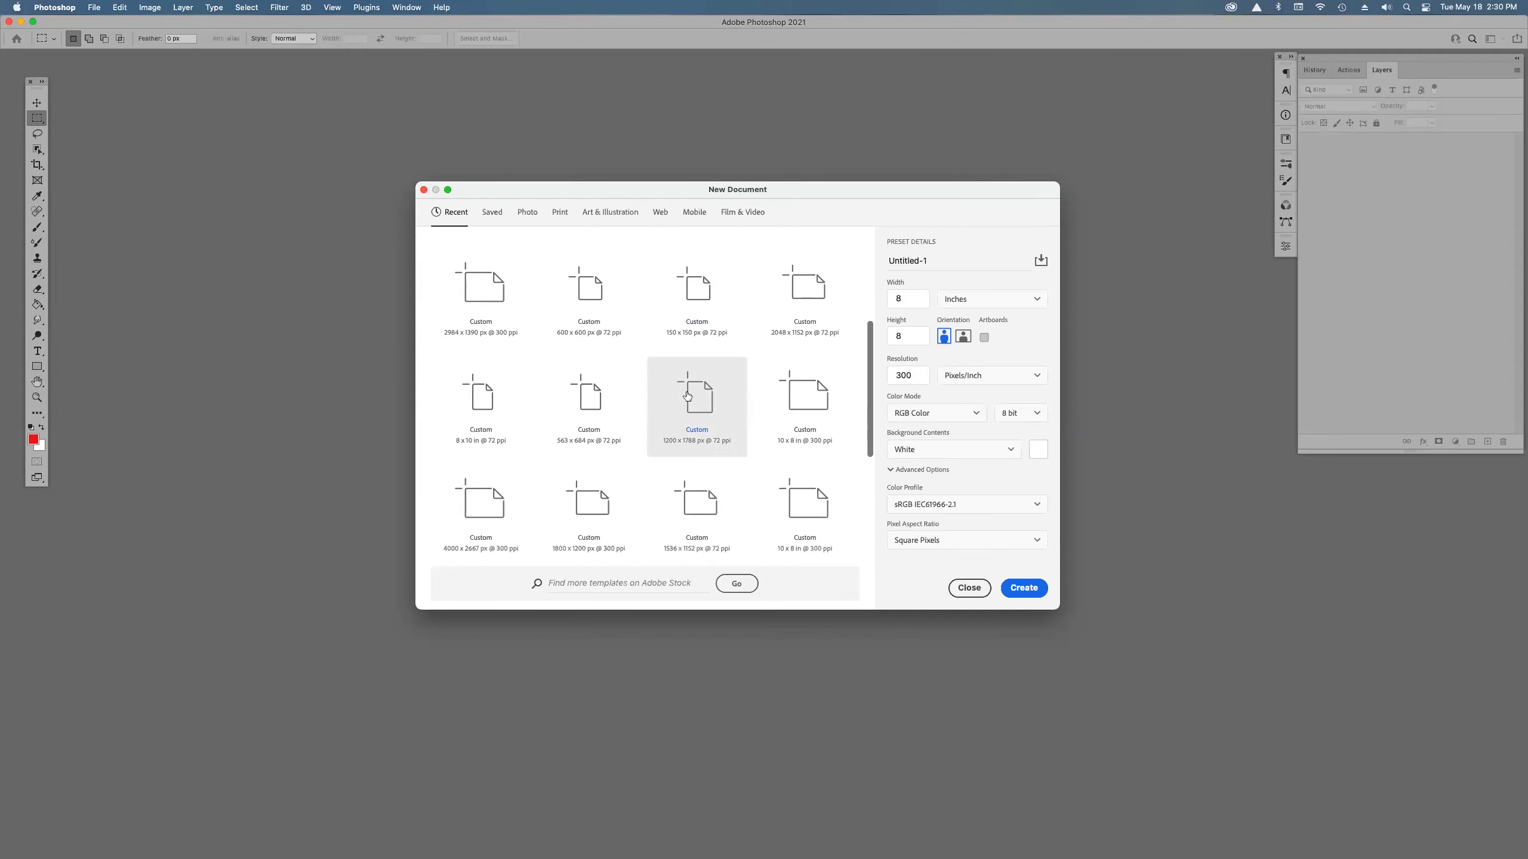
pyautogui.scroll(-1, 688, 396)
pyautogui.scroll(5, 687, 396)
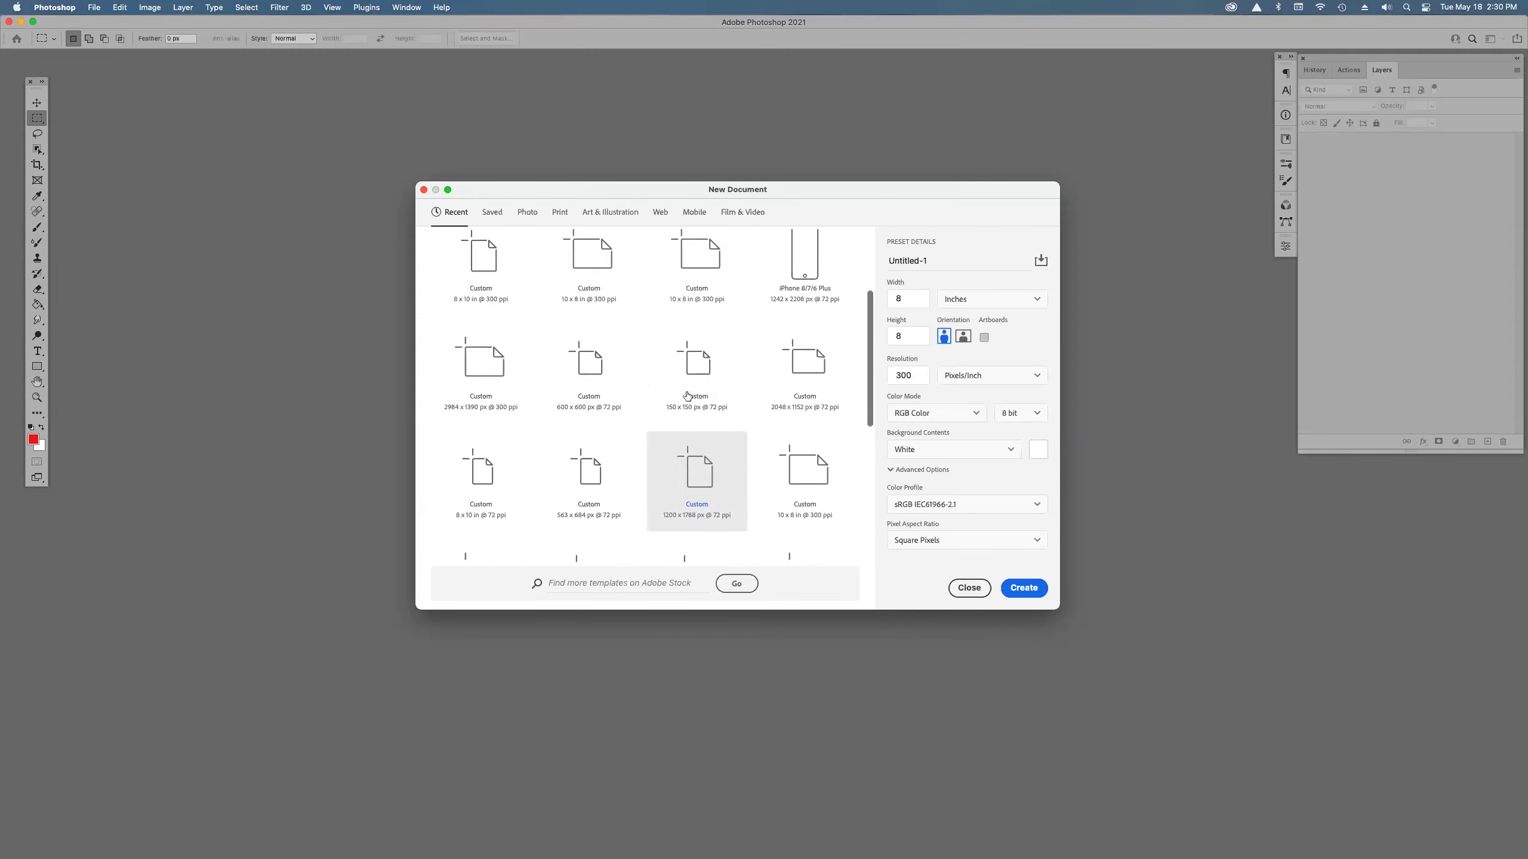
pyautogui.click(809, 306)
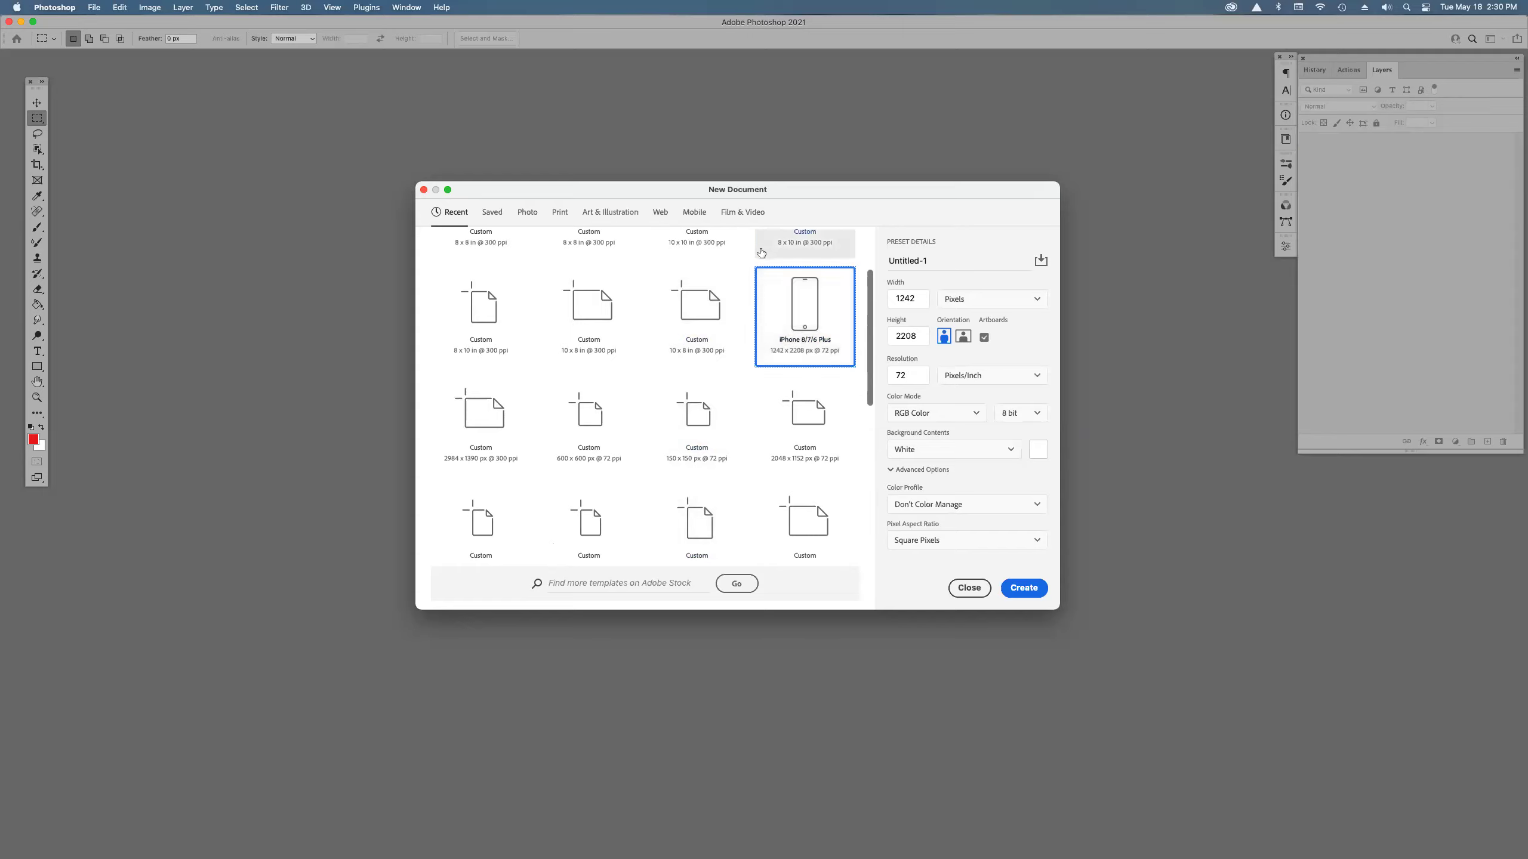
pyautogui.scroll(-3, 654, 305)
pyautogui.scroll(-4, 654, 305)
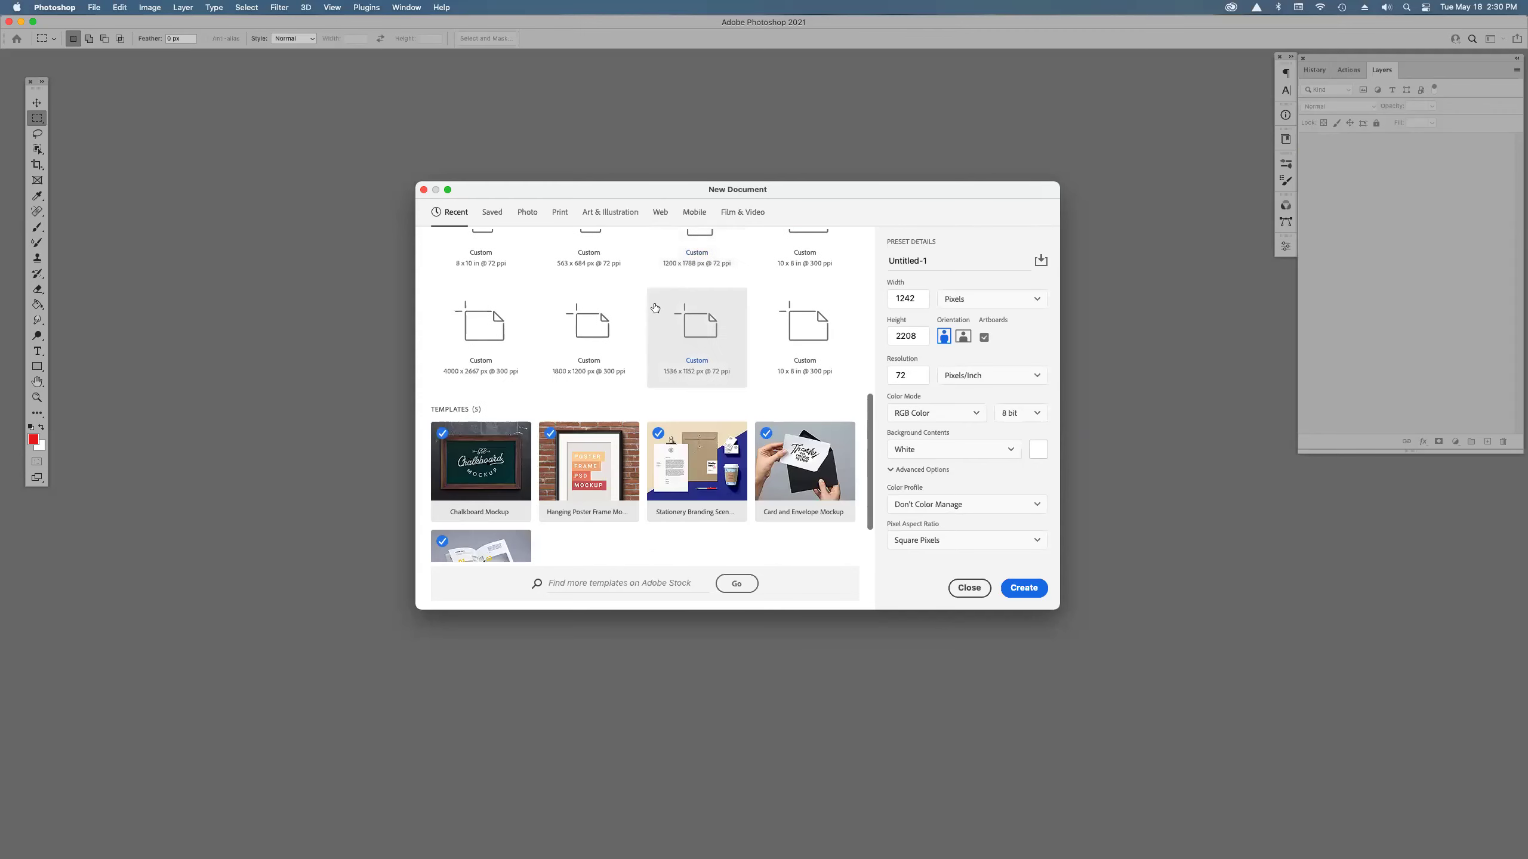
pyautogui.click(591, 389)
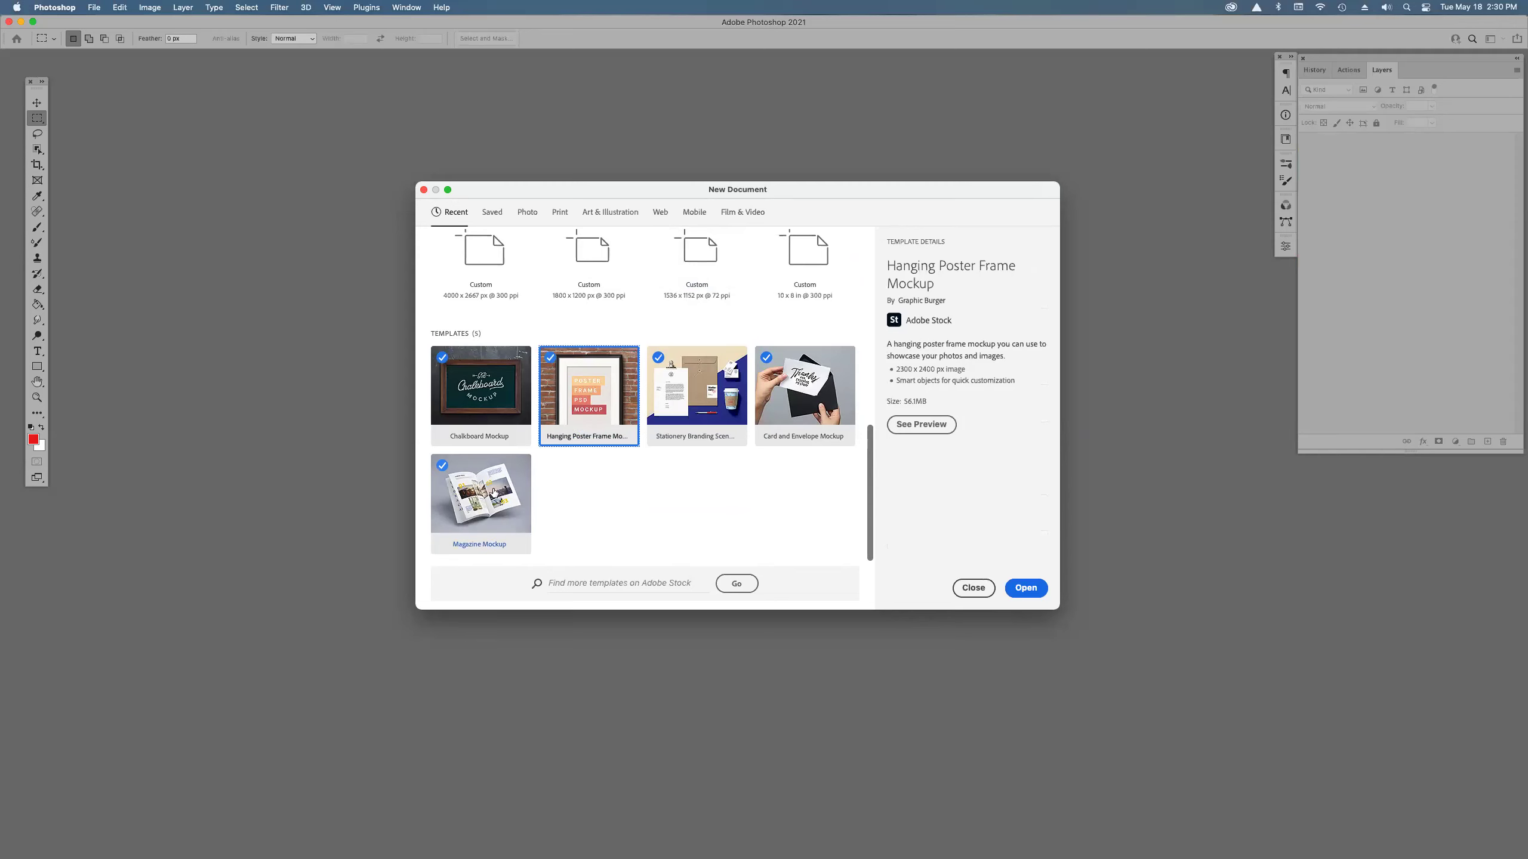
pyautogui.click(485, 494)
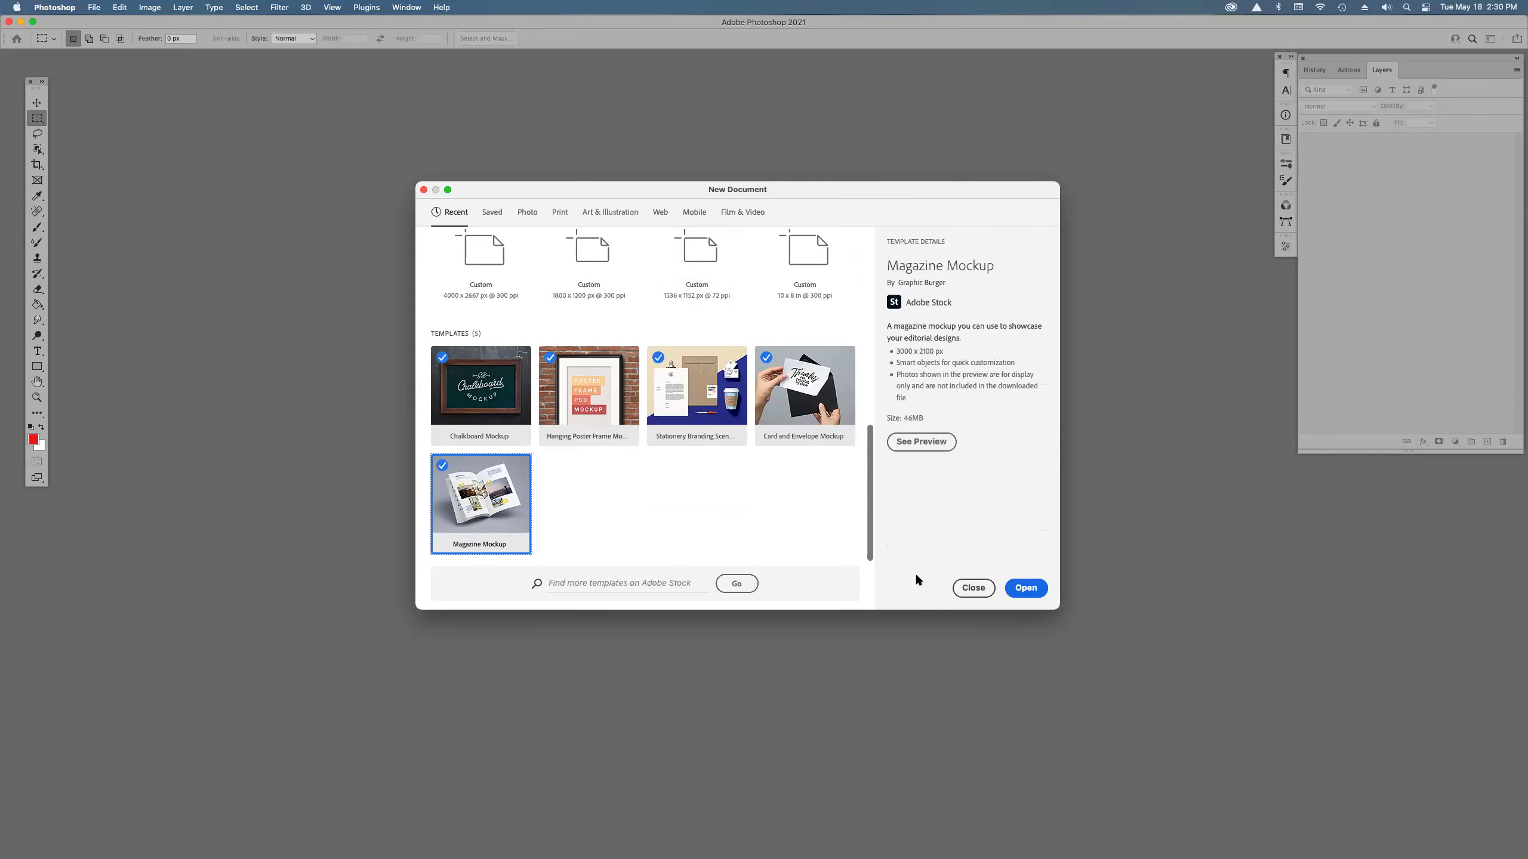
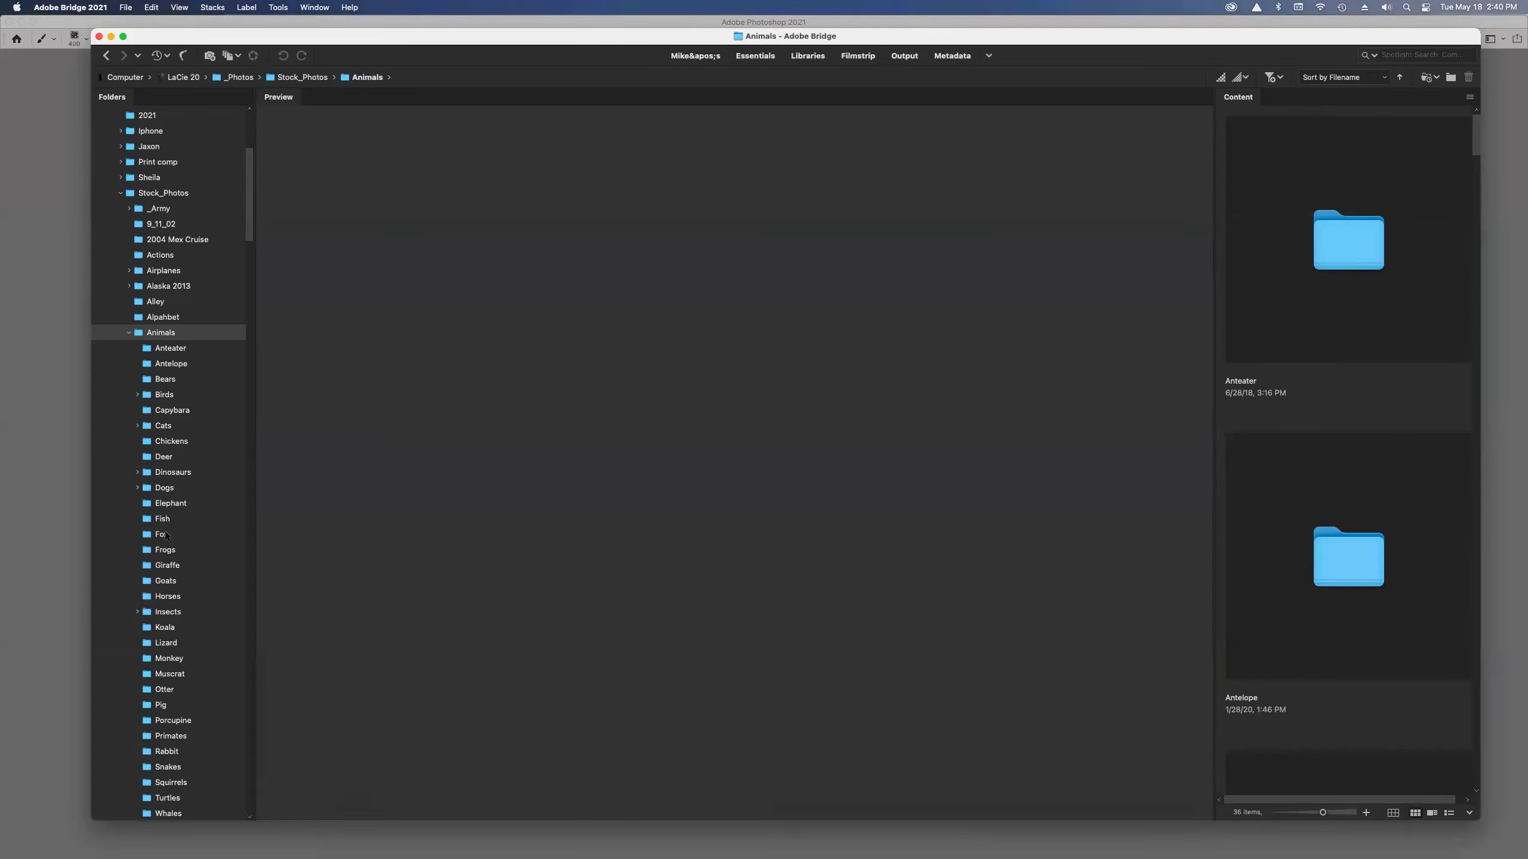
# - Browse in Bridge to the Big Cats folder inside Cats and preview the tiger photo WCS 2019_0215.NEF
pyautogui.click(158, 425)
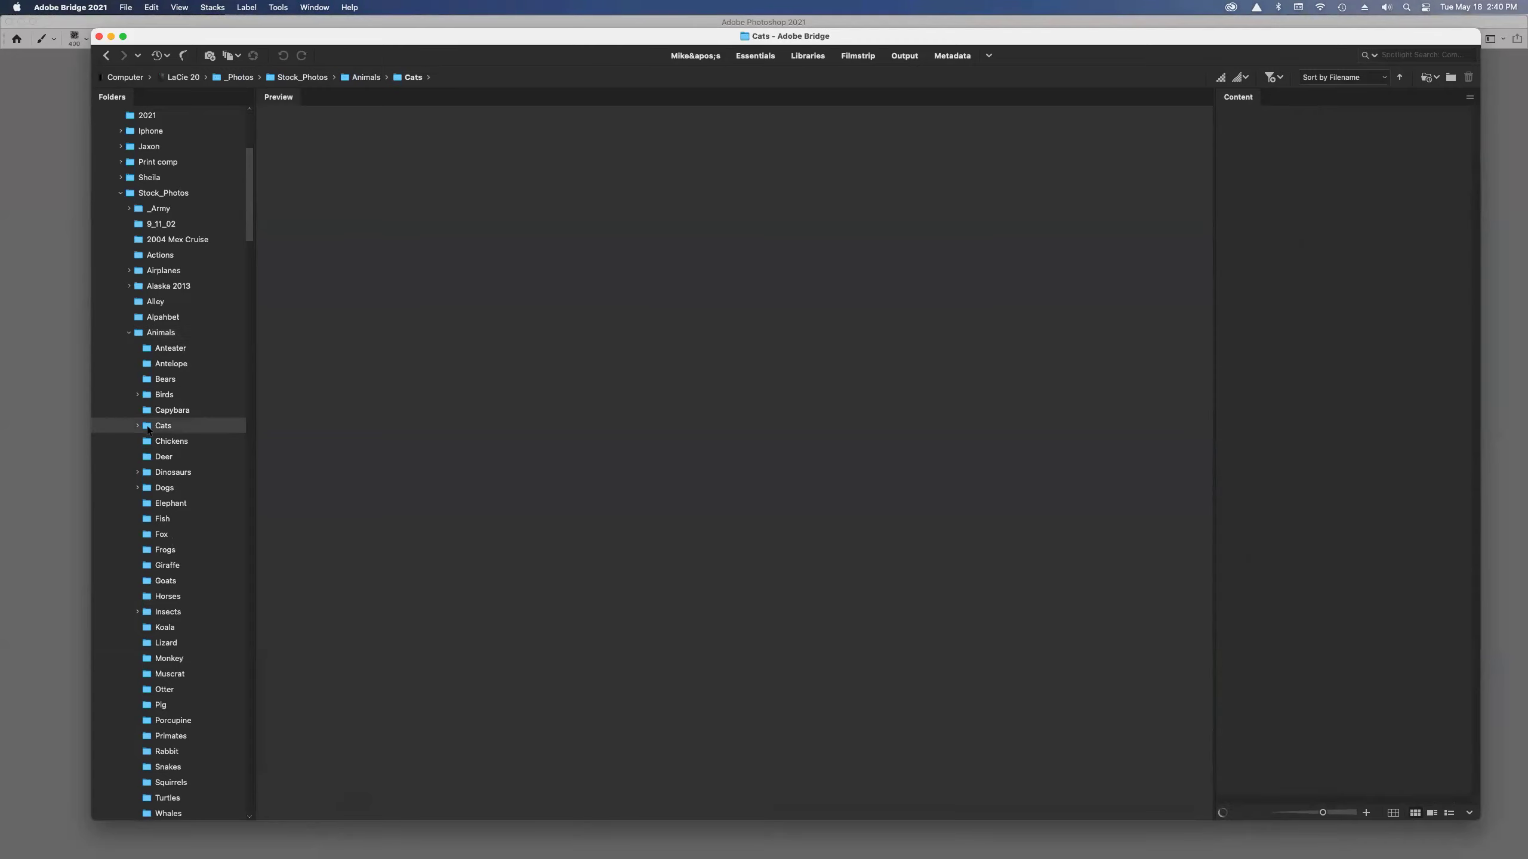
pyautogui.scroll(-8, 1233, 463)
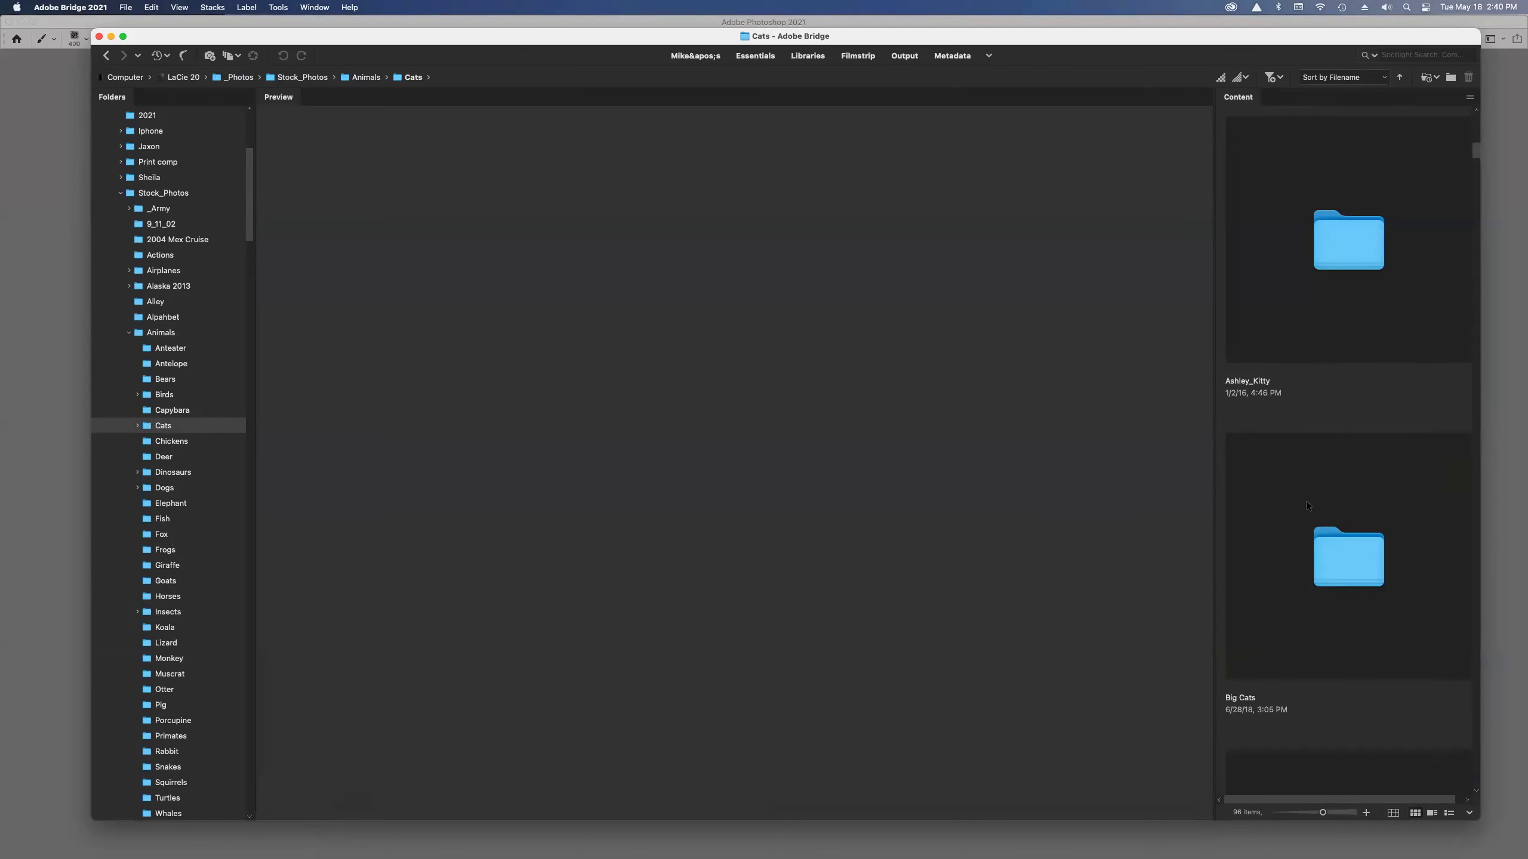
pyautogui.doubleClick(1331, 552)
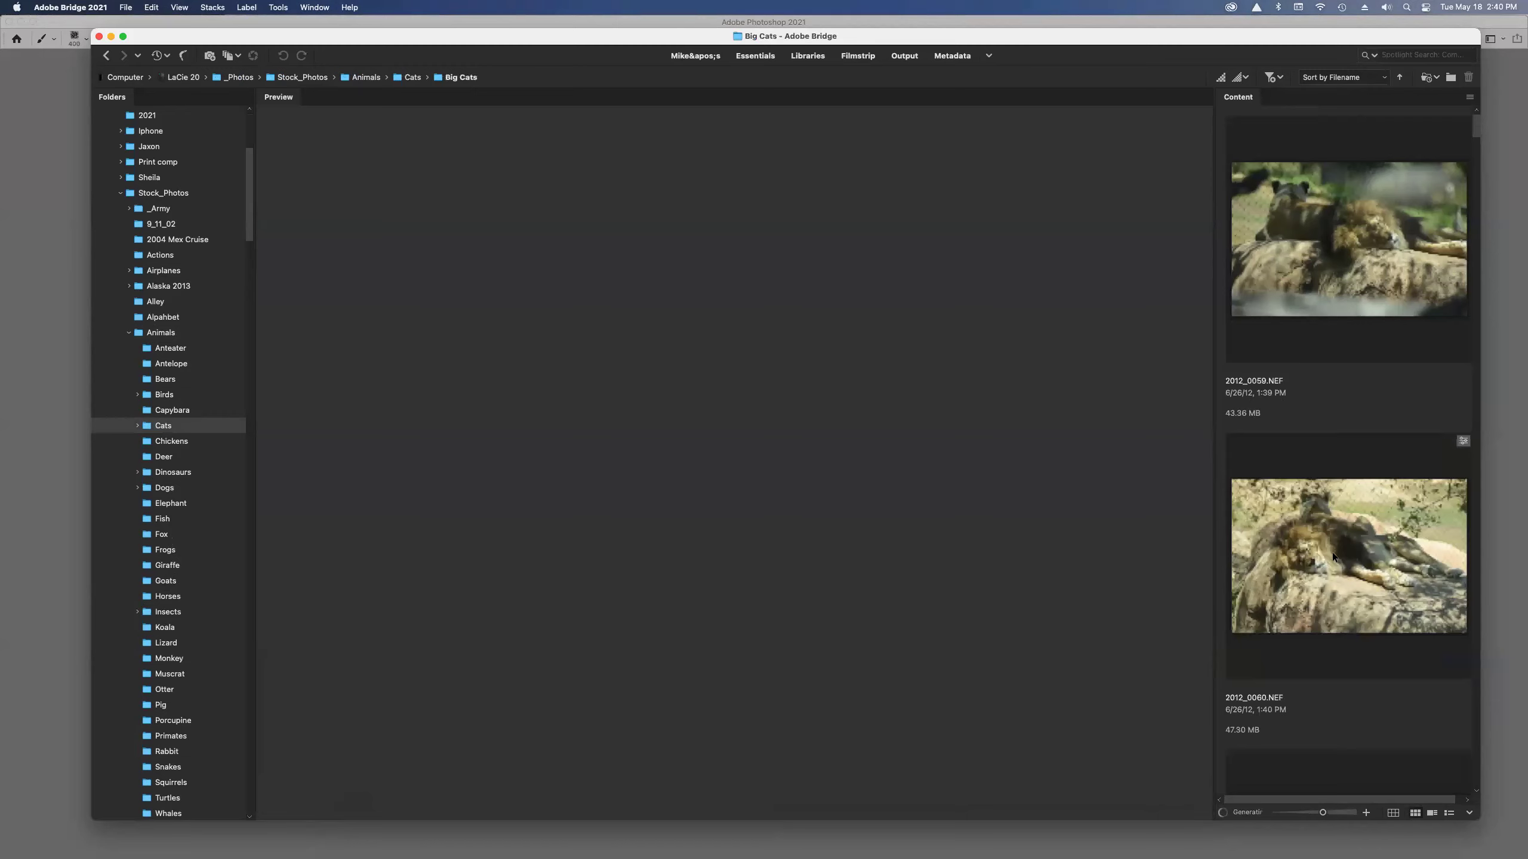
pyautogui.scroll(-10, 1331, 552)
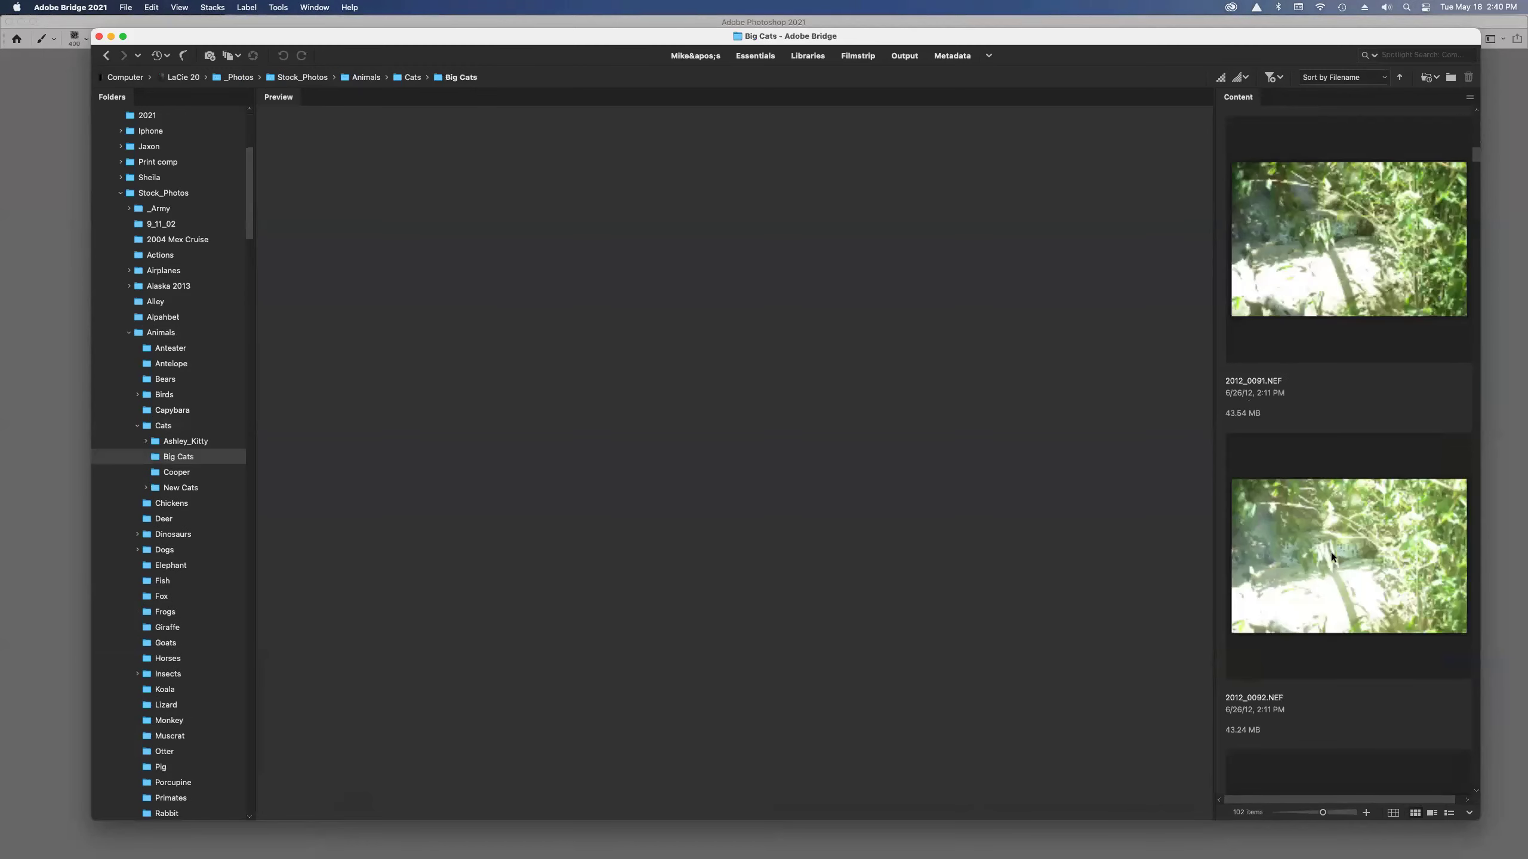
pyautogui.scroll(-2, 1331, 553)
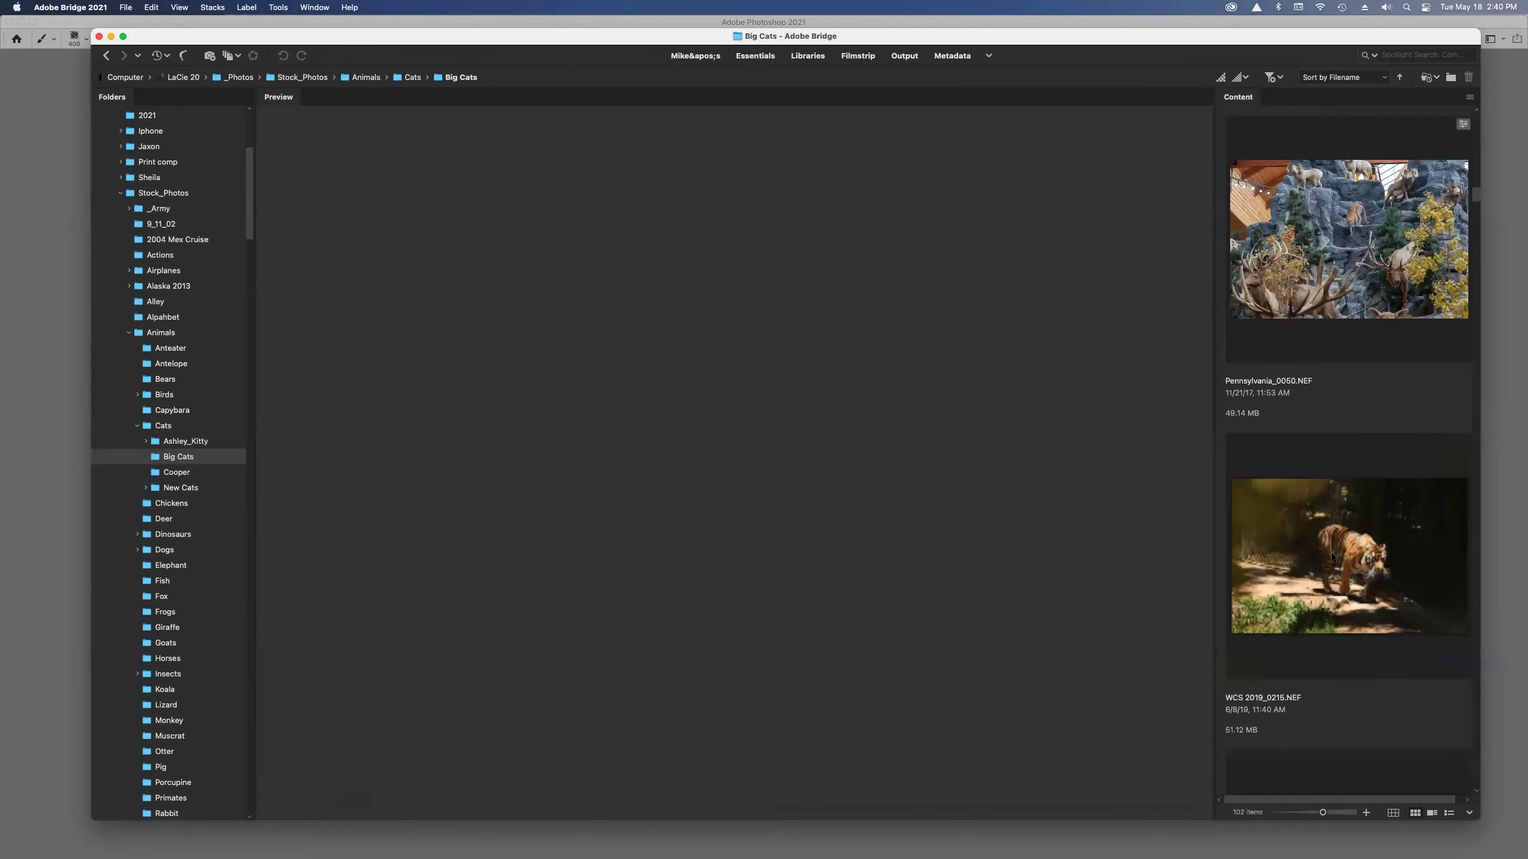
pyautogui.click(1341, 568)
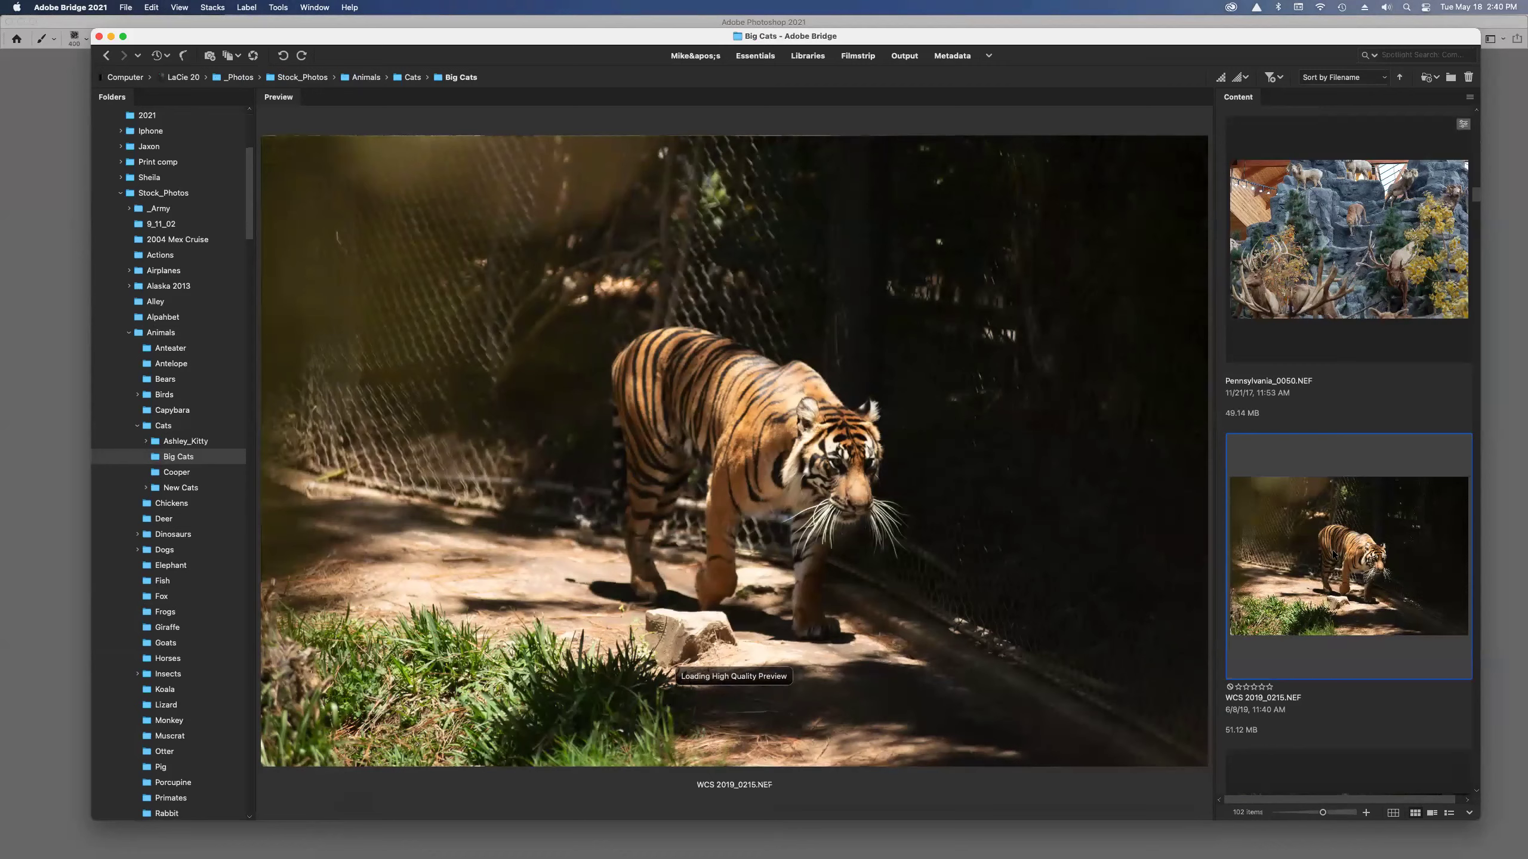
# - Open the tiger photo in Photoshop through Camera Raw without changing its develop settings
pyautogui.doubleClick(1283, 660)
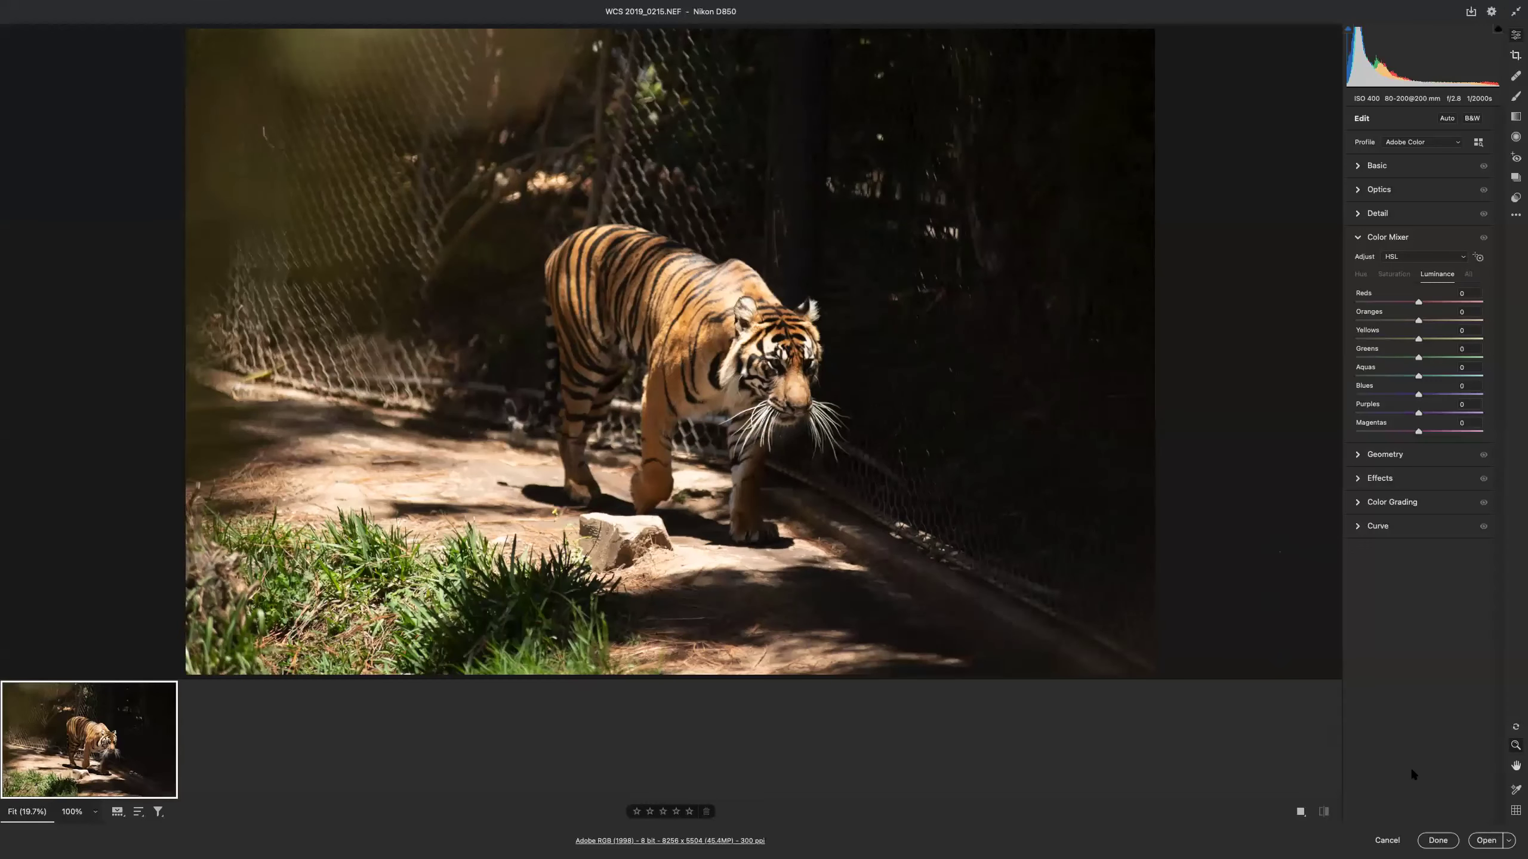
pyautogui.press('Return')
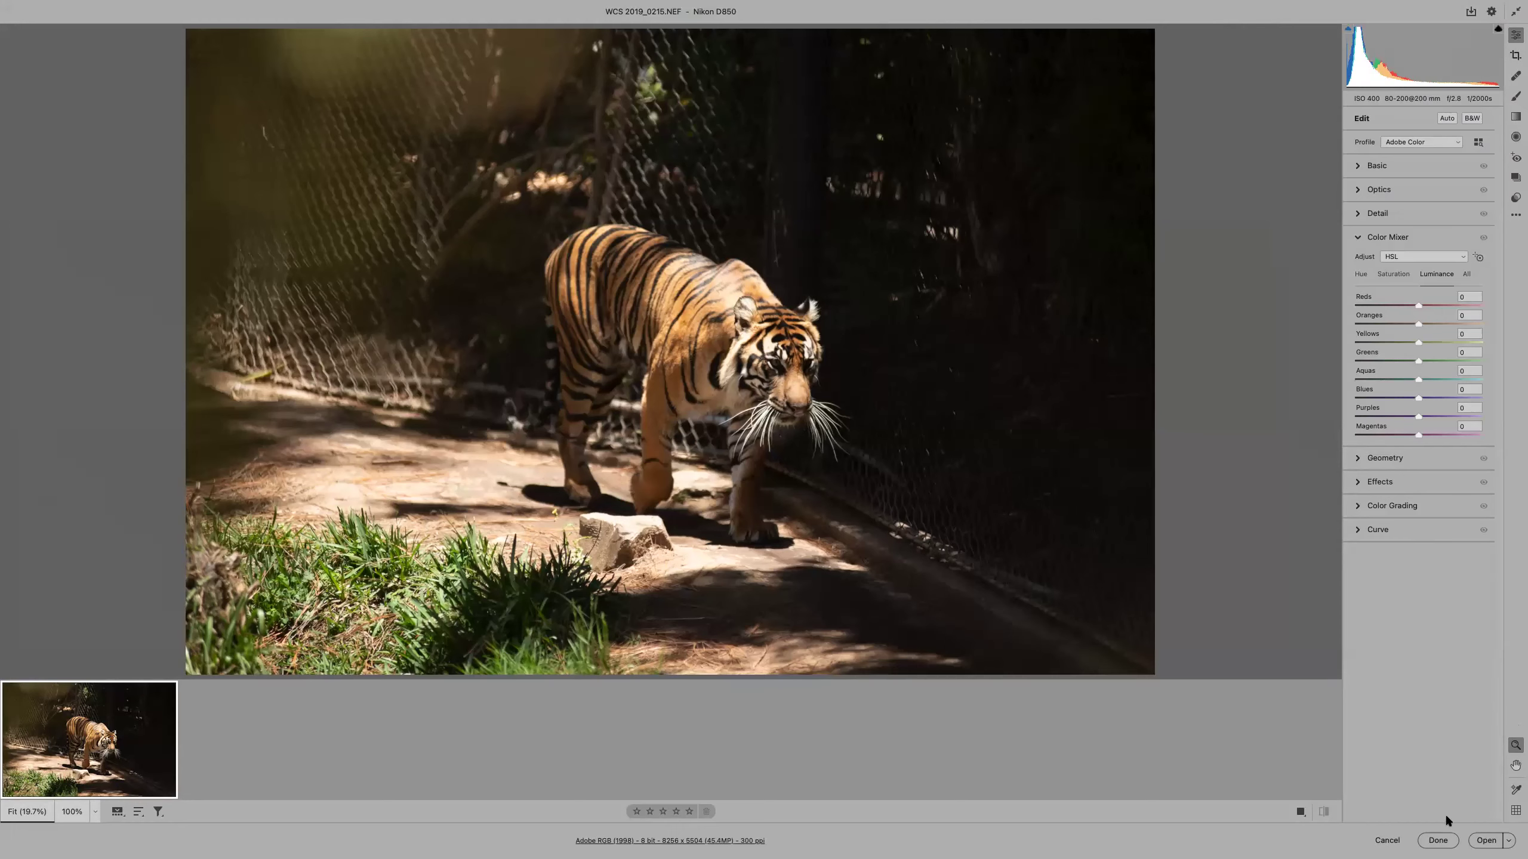
pyautogui.click(1485, 840)
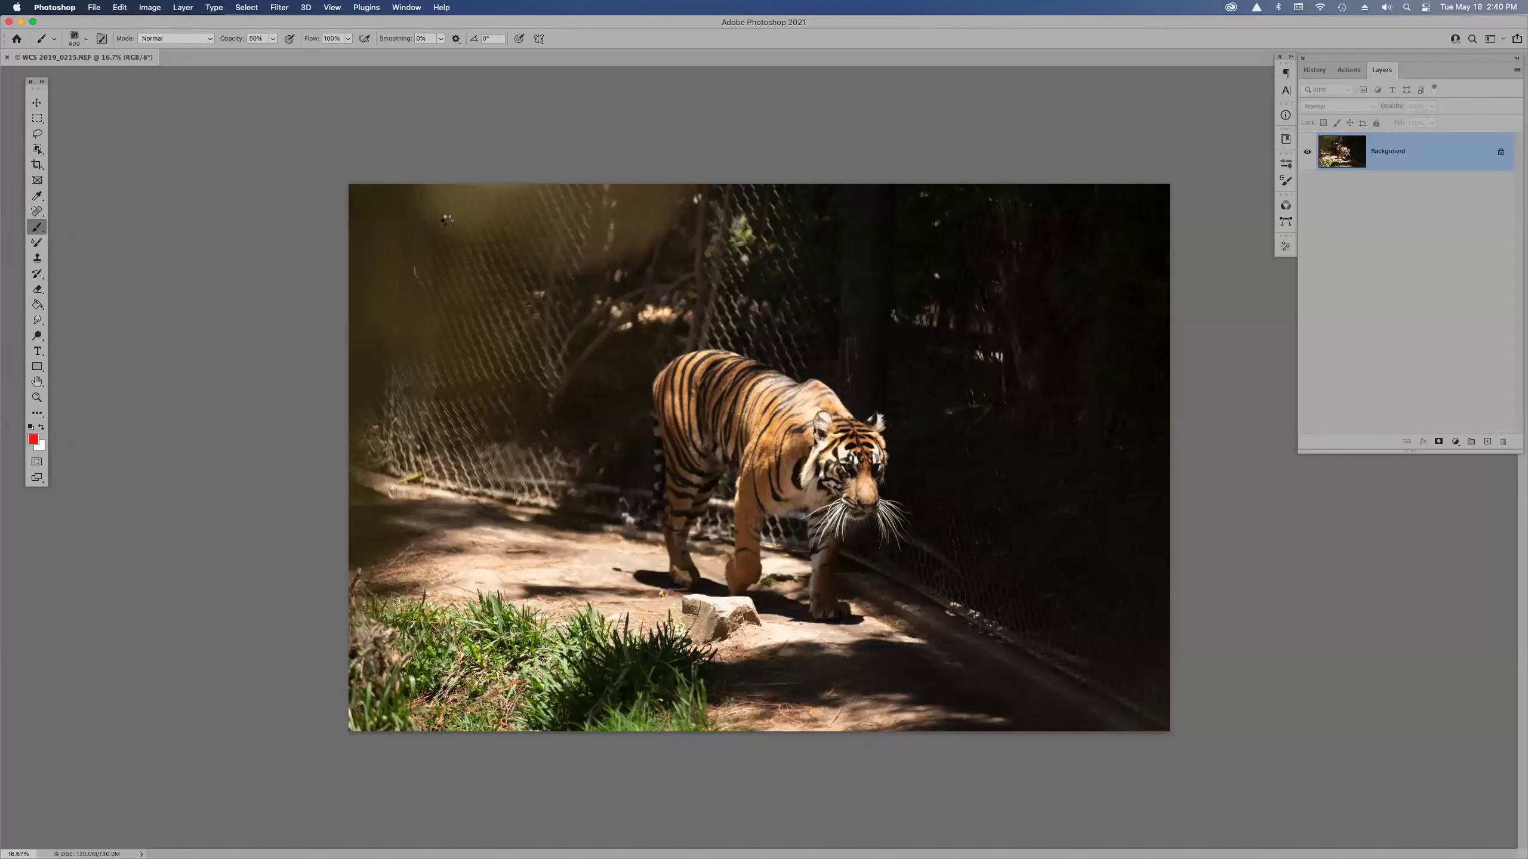
# - Switch to the Object Selection tool and select the tiger automatically with the Select Subject command
pyautogui.press('w')
pyautogui.click(236, 6)
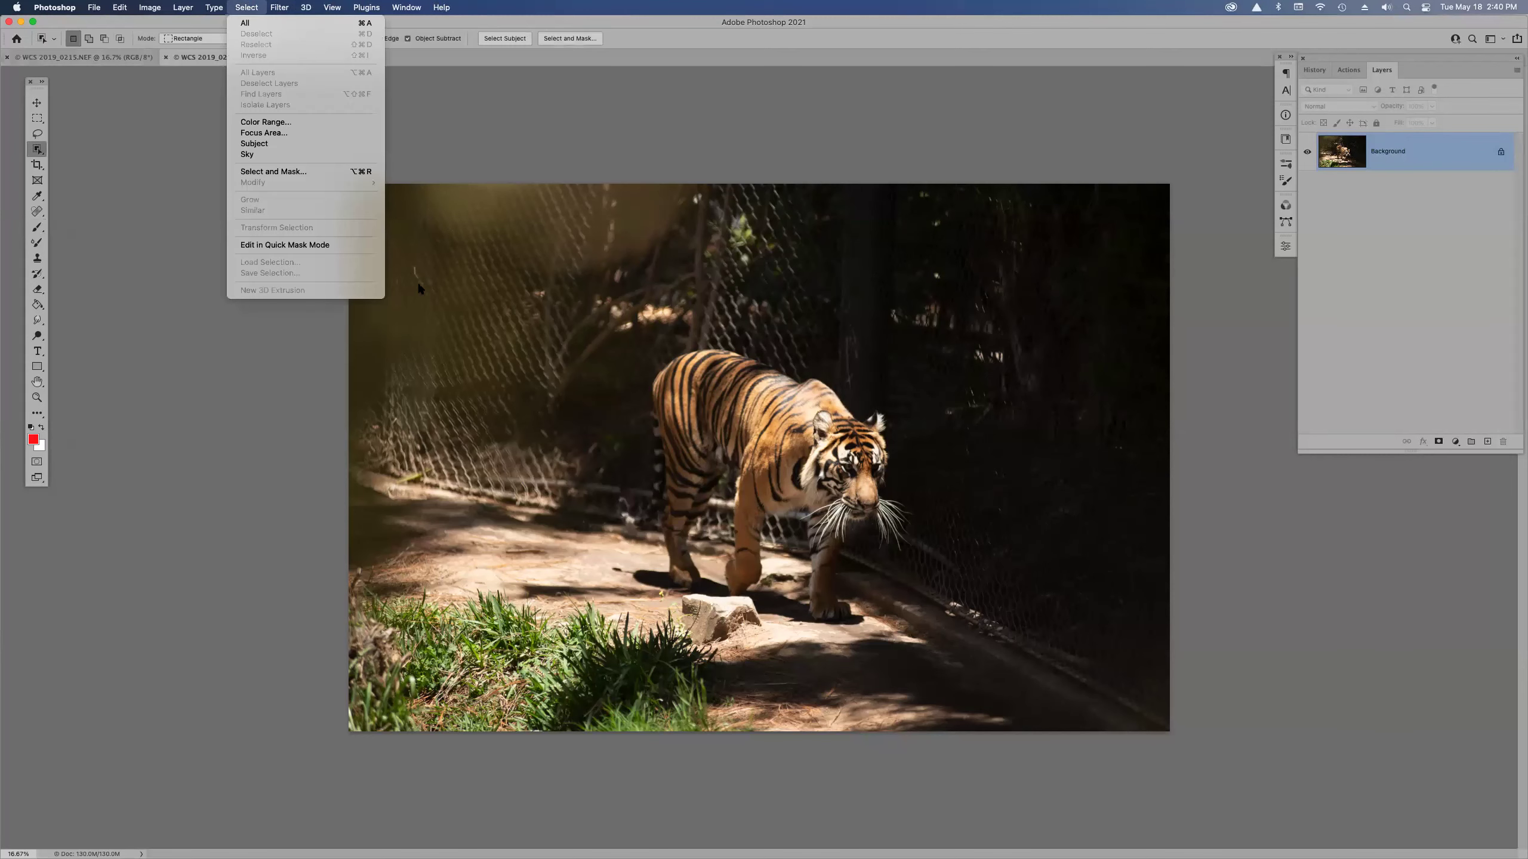
pyautogui.click(492, 141)
pyautogui.click(246, 8)
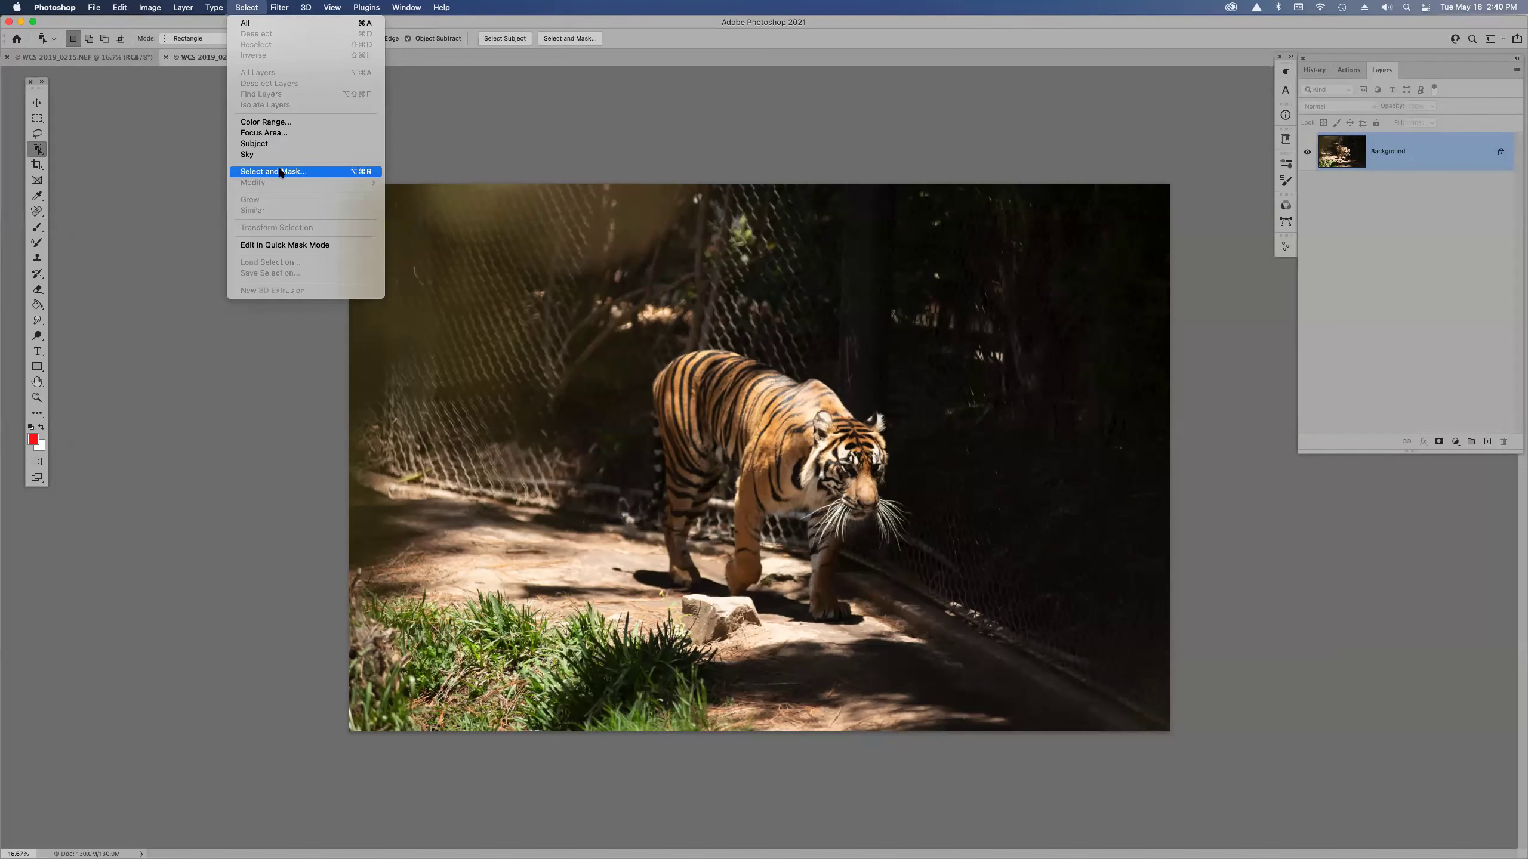
pyautogui.click(268, 144)
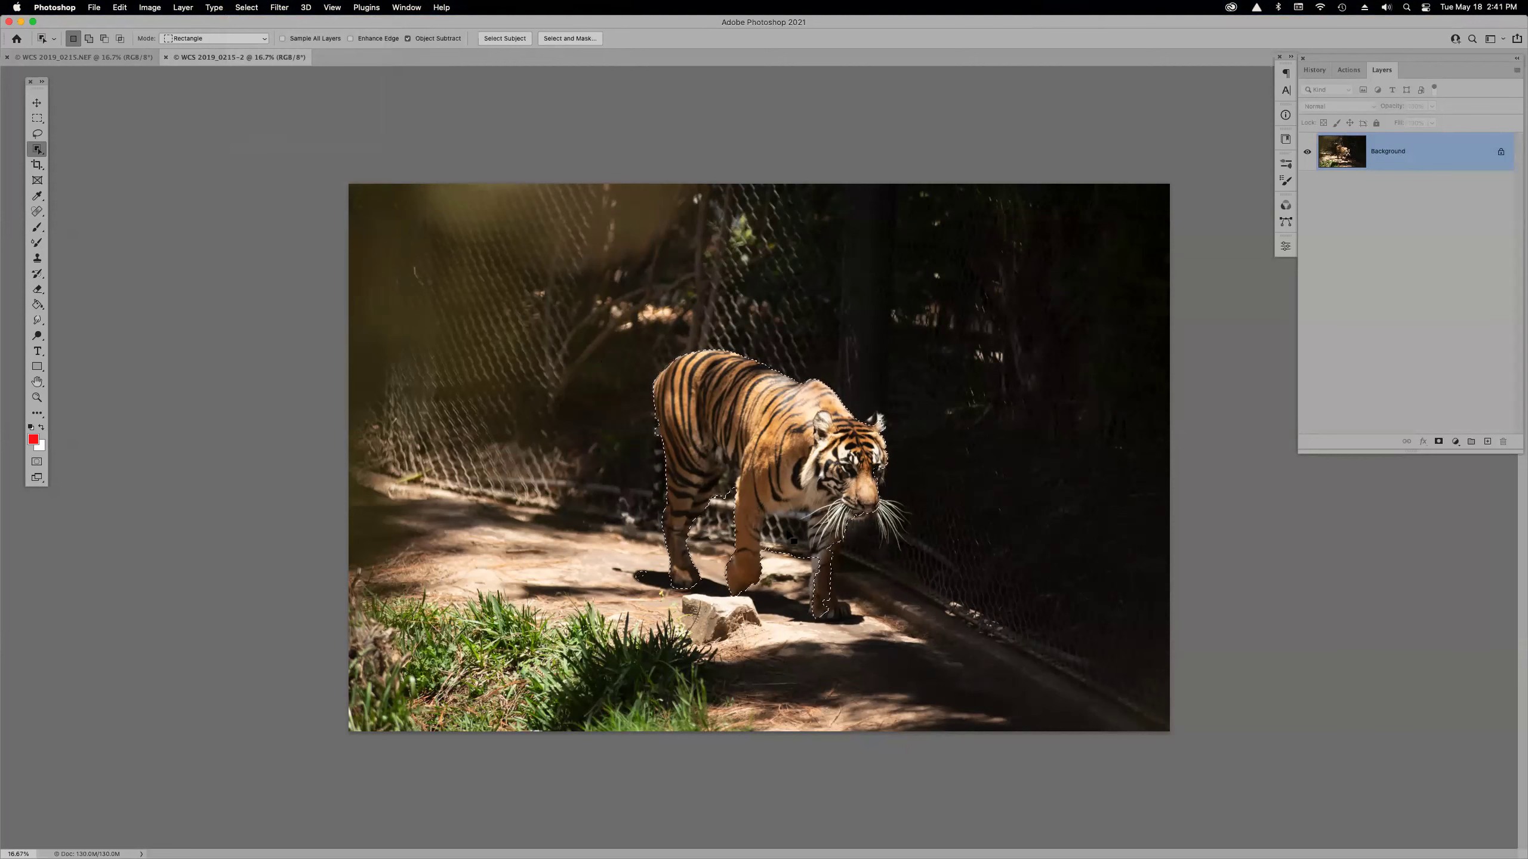
# - Open the tiger selection in Select and Mask and refine the whiskers beside the muzzle with an enlarged Refine Edge brush
pyautogui.click(562, 39)
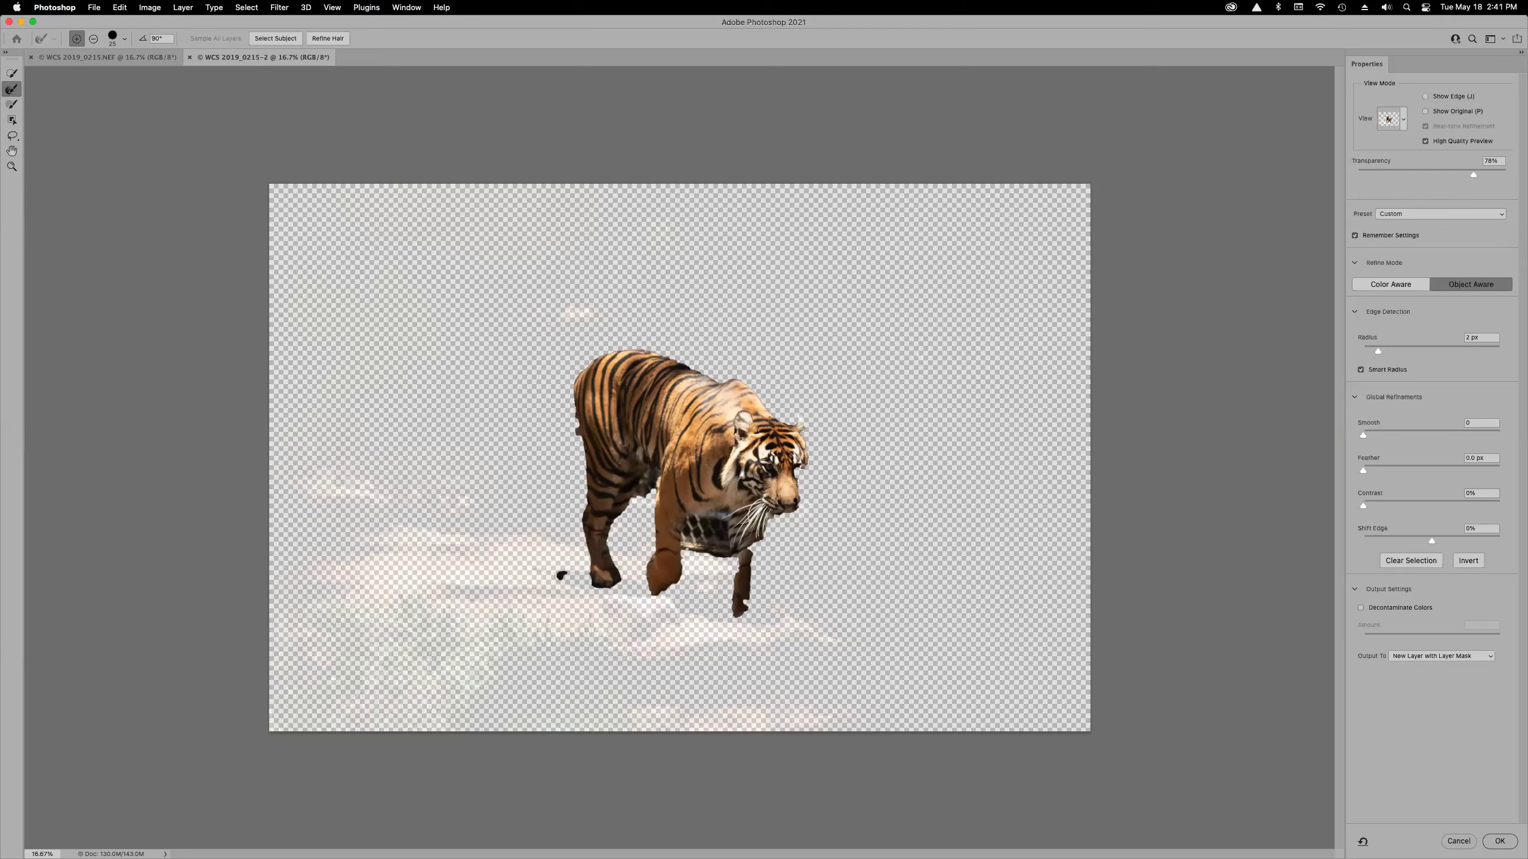
pyautogui.press(']')
pyautogui.press(']')
pyautogui.press(']')
pyautogui.press(']')
pyautogui.press(']')
pyautogui.press(']')
pyautogui.moveTo(800, 504)
pyautogui.mouseDown()
pyautogui.moveTo(826, 508)
pyautogui.moveTo(792, 505)
pyautogui.moveTo(833, 539)
pyautogui.moveTo(810, 538)
pyautogui.moveTo(835, 542)
pyautogui.mouseUp()
# - Set the mask preview's transparency to 37% and the selection edge's Contrast to 30%
pyautogui.click(1412, 170)
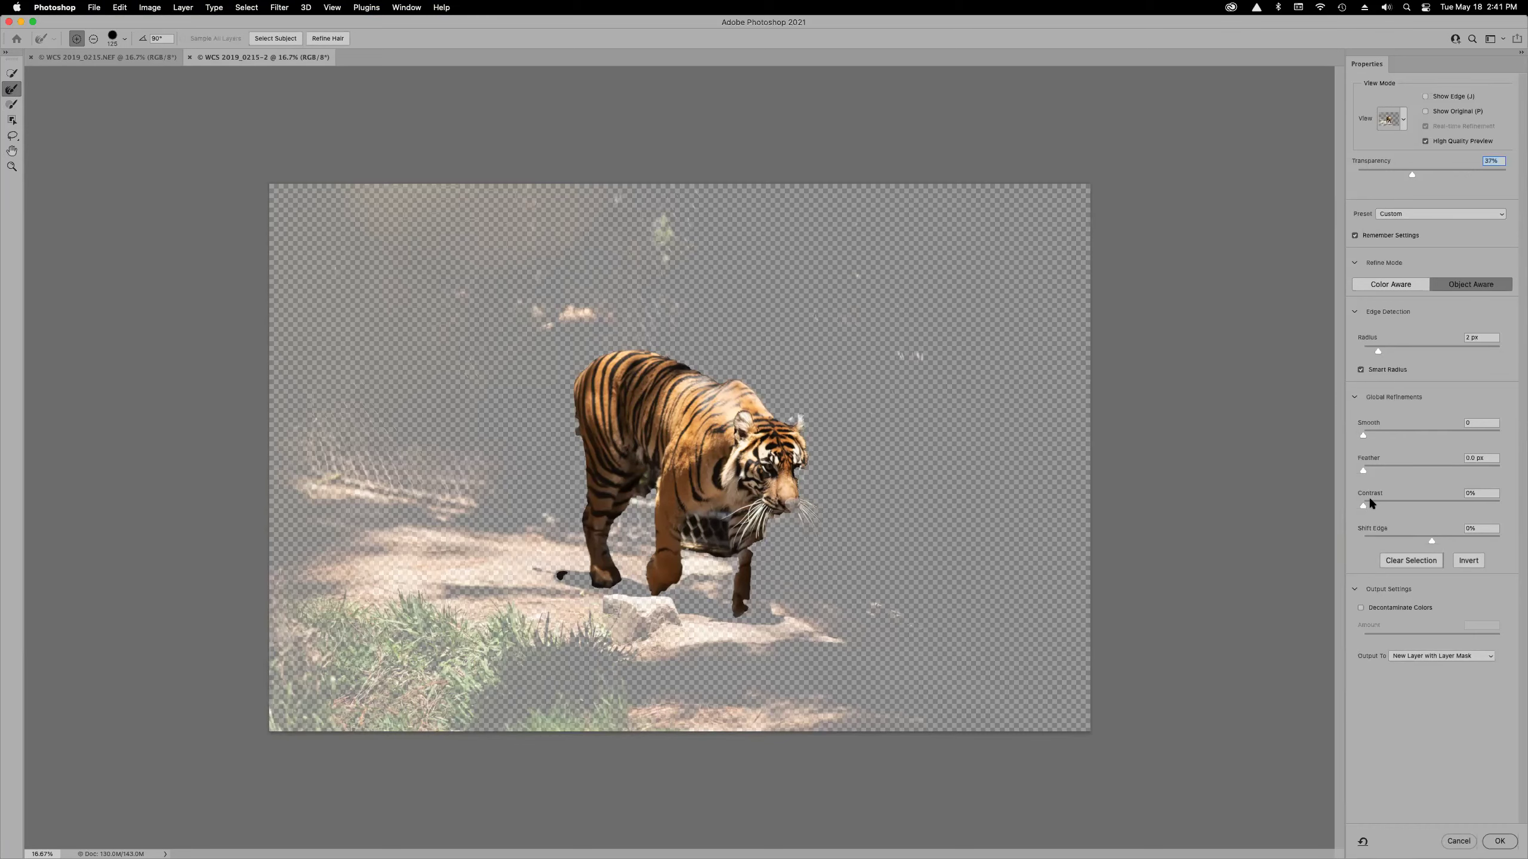
pyautogui.click(1404, 503)
# - Subtract the background between the tiger's front legs and the dark spot behind its hind paw with the mask Brush
pyautogui.press('b')
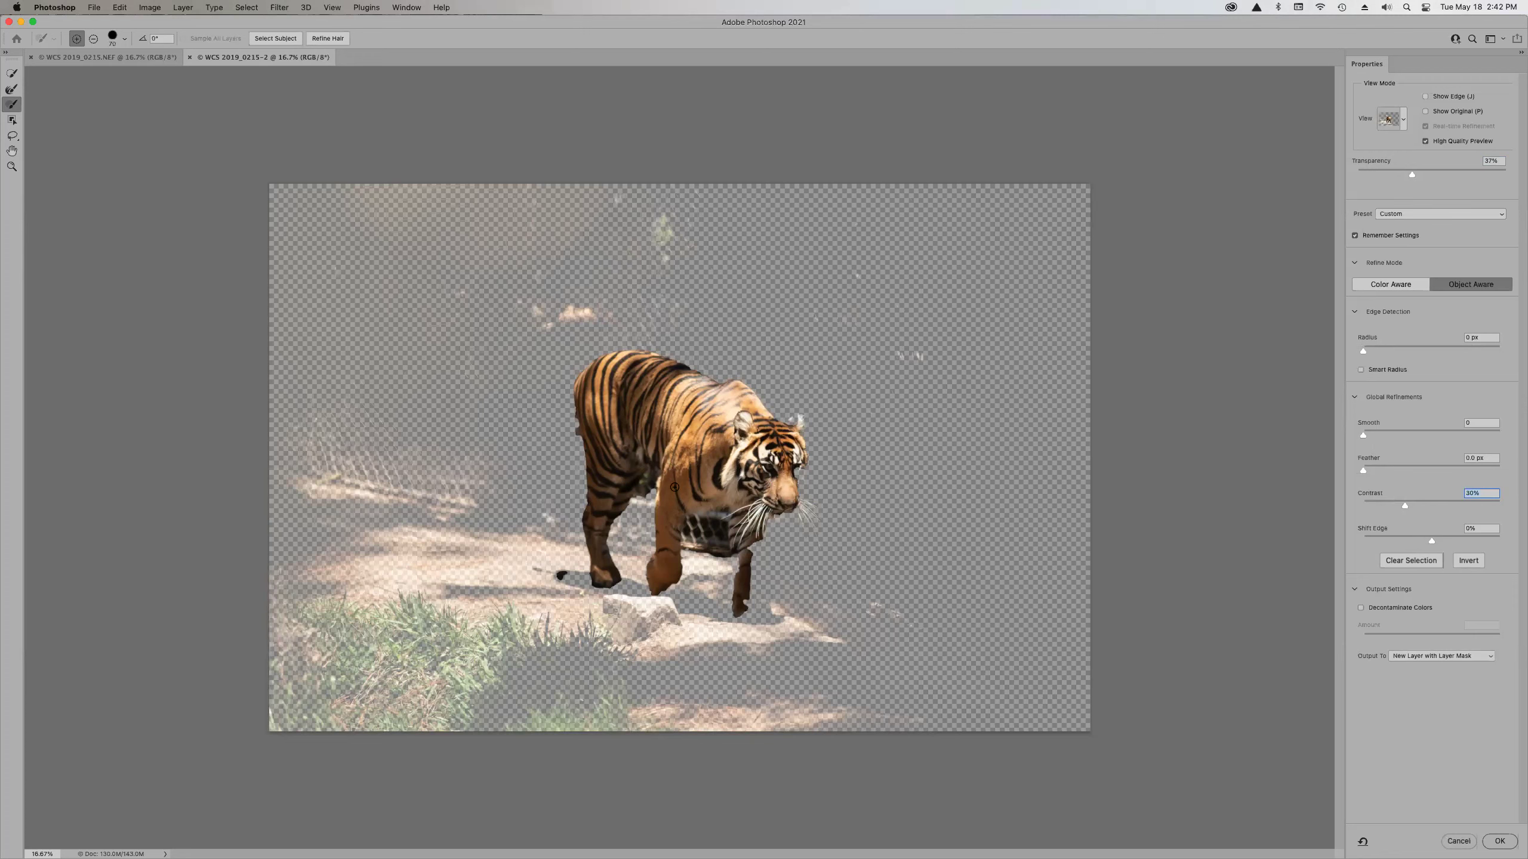
pyautogui.keyDown('alt'); pyautogui.click(719, 517); pyautogui.keyUp('alt')
pyautogui.moveTo(723, 548)
pyautogui.mouseDown()
pyautogui.moveTo(690, 549)
pyautogui.moveTo(688, 520)
pyautogui.mouseUp()
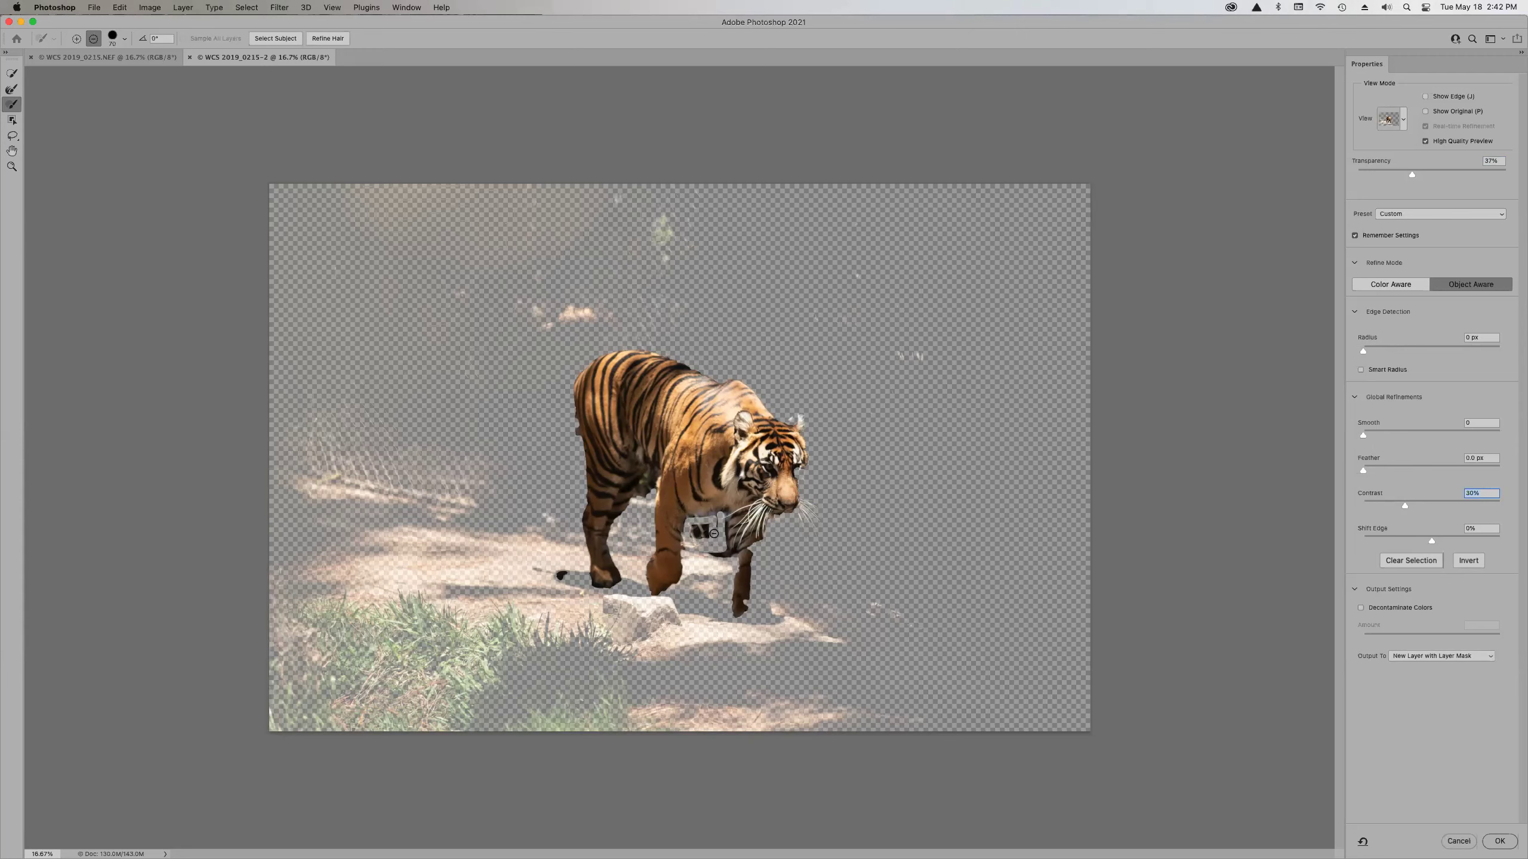
pyautogui.moveTo(716, 527); pyautogui.dragTo(697, 535)
pyautogui.moveTo(566, 570); pyautogui.dragTo(563, 567)
pyautogui.press('alt')
# - Refine the edge where the whiskers meet the muzzle, then paint the lost part of the muzzle back into the selection
pyautogui.press('z')
pyautogui.moveTo(760, 449); pyautogui.dragTo(882, 592)
pyautogui.moveTo(849, 491); pyautogui.dragTo(529, 305)
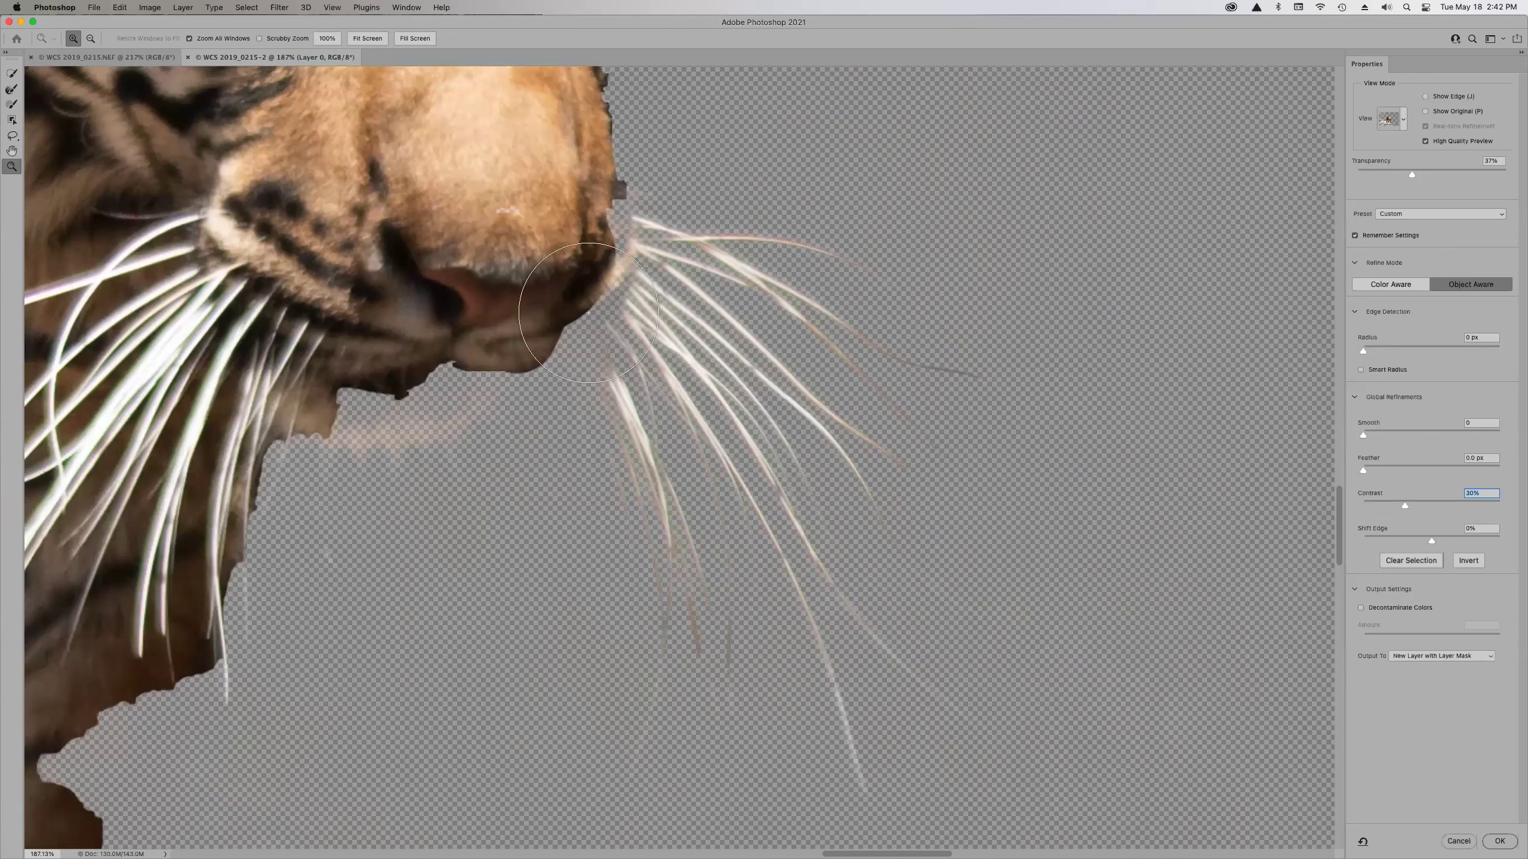
pyautogui.moveTo(596, 316); pyautogui.dragTo(609, 343)
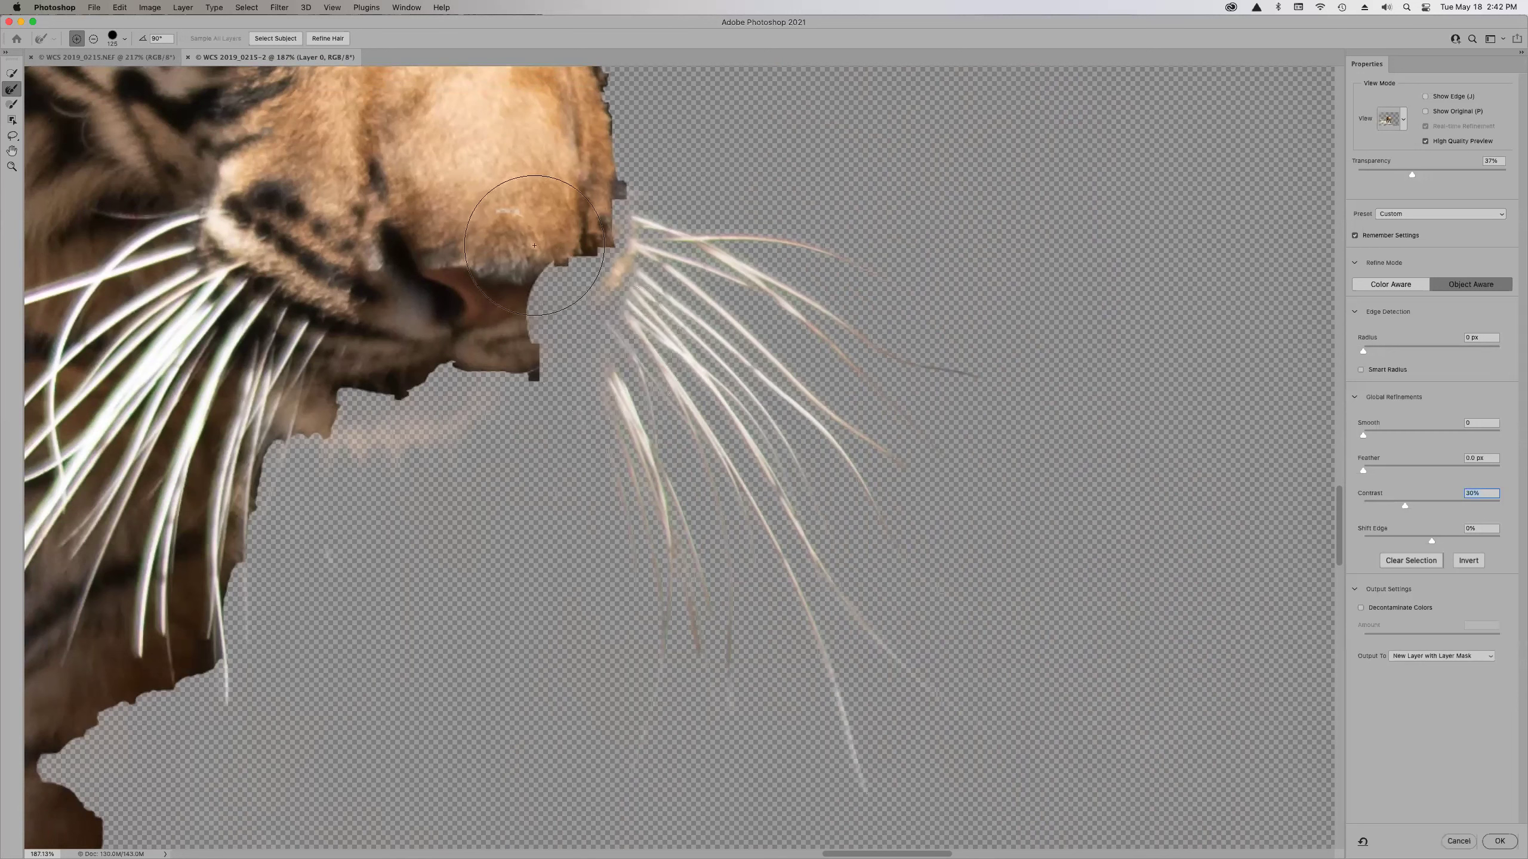
pyautogui.press('b')
pyautogui.moveTo(521, 233)
pyautogui.mouseDown()
pyautogui.moveTo(567, 236)
pyautogui.moveTo(550, 302)
pyautogui.moveTo(510, 336)
pyautogui.moveTo(563, 299)
pyautogui.moveTo(578, 207)
pyautogui.mouseUp()
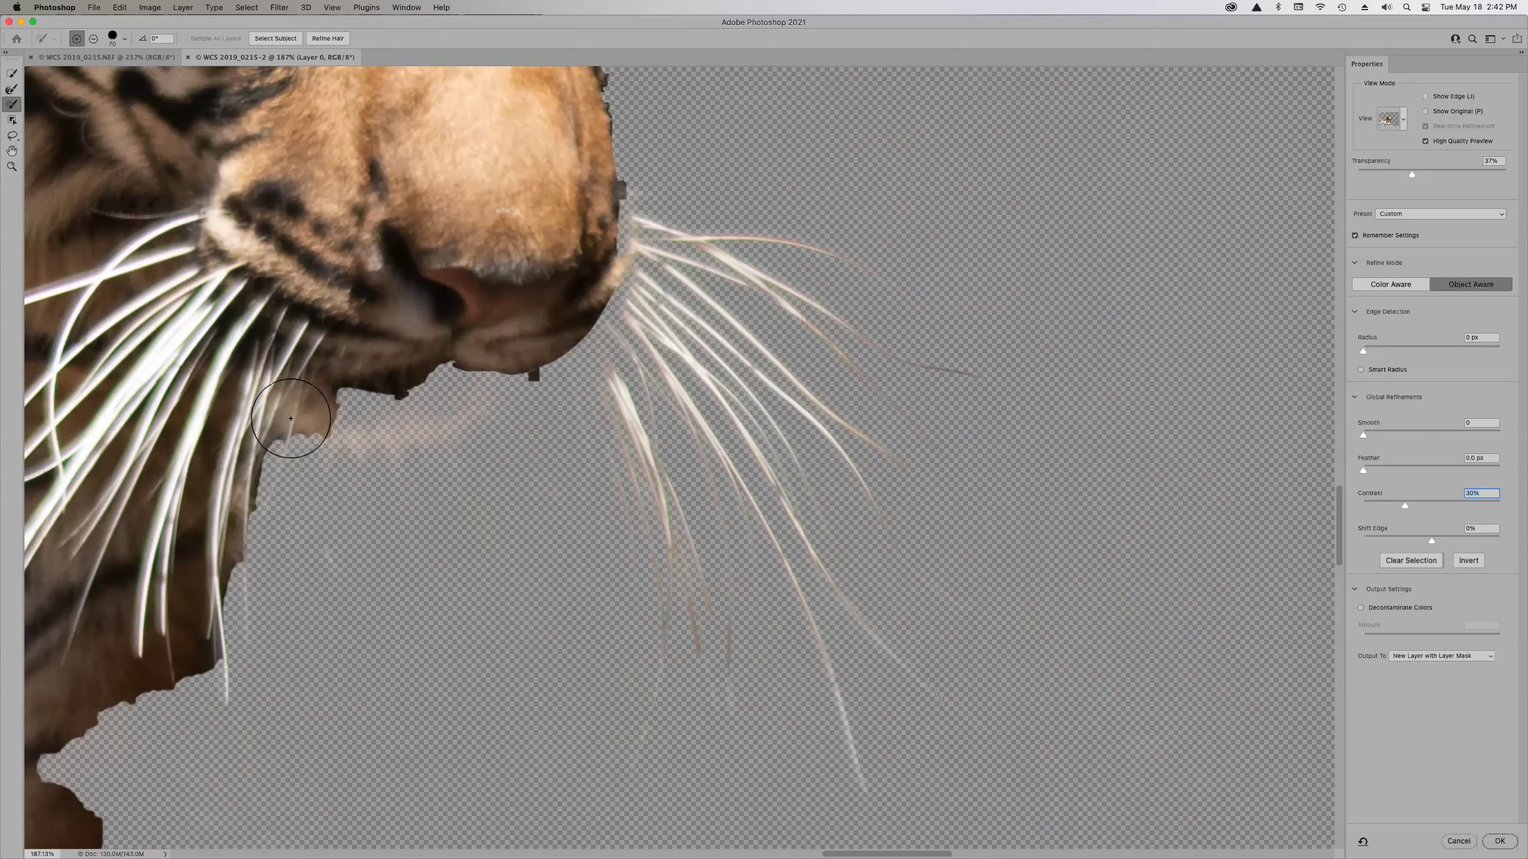
# - Refine the edge around the whiskers hanging below the chin and output the selection as a new layer with layer mask
pyautogui.press('r')
pyautogui.moveTo(295, 470)
pyautogui.mouseDown()
pyautogui.moveTo(201, 621)
pyautogui.moveTo(180, 705)
pyautogui.mouseUp()
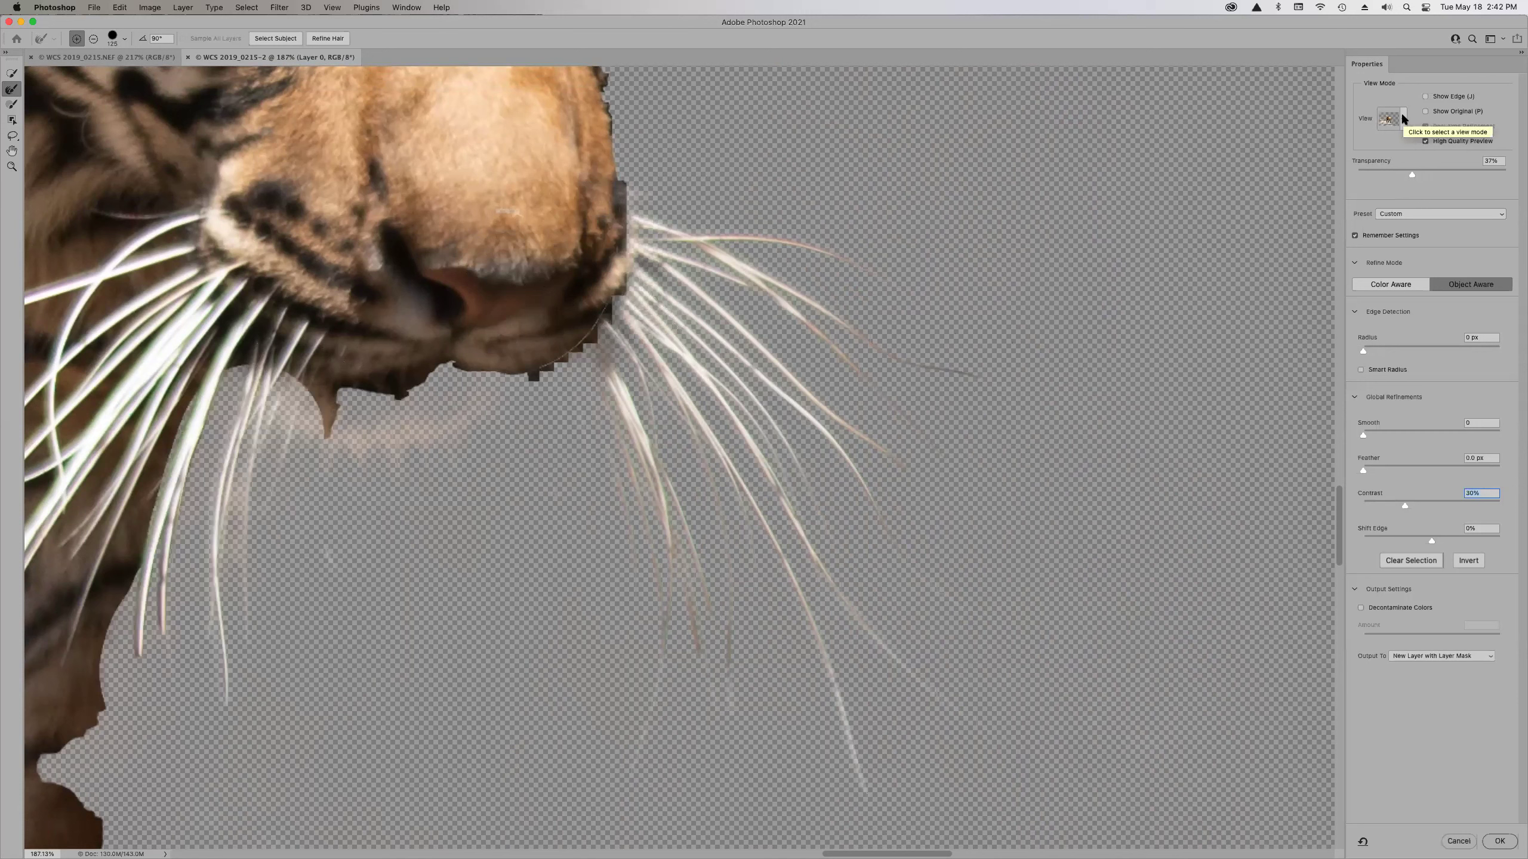
pyautogui.click(1500, 841)
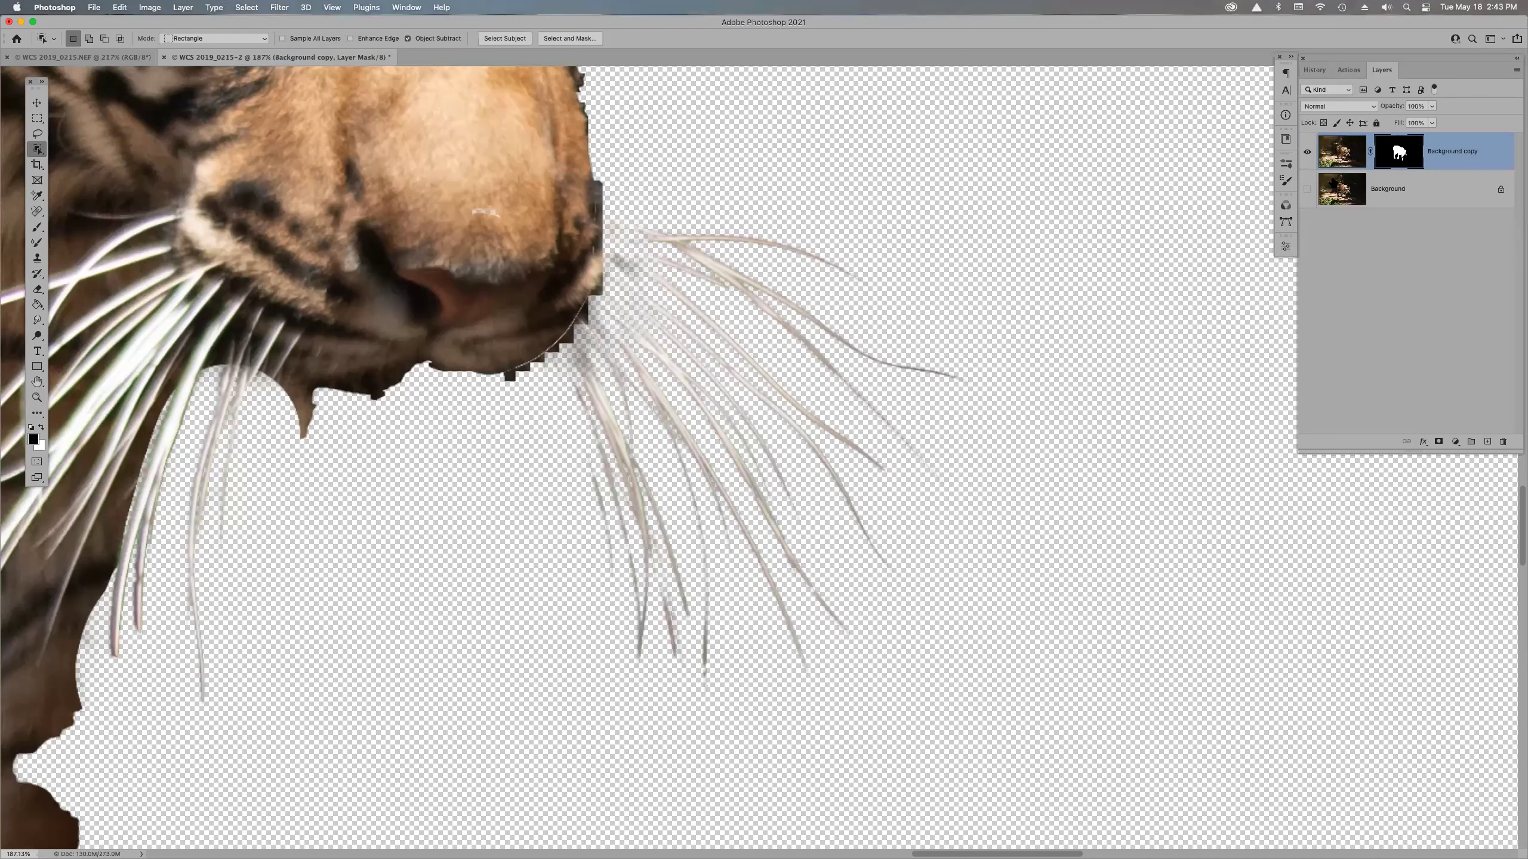
# - Add a new layer directly above the Background layer, fill it with black and view the whole tiger image
pyautogui.click(1416, 205)
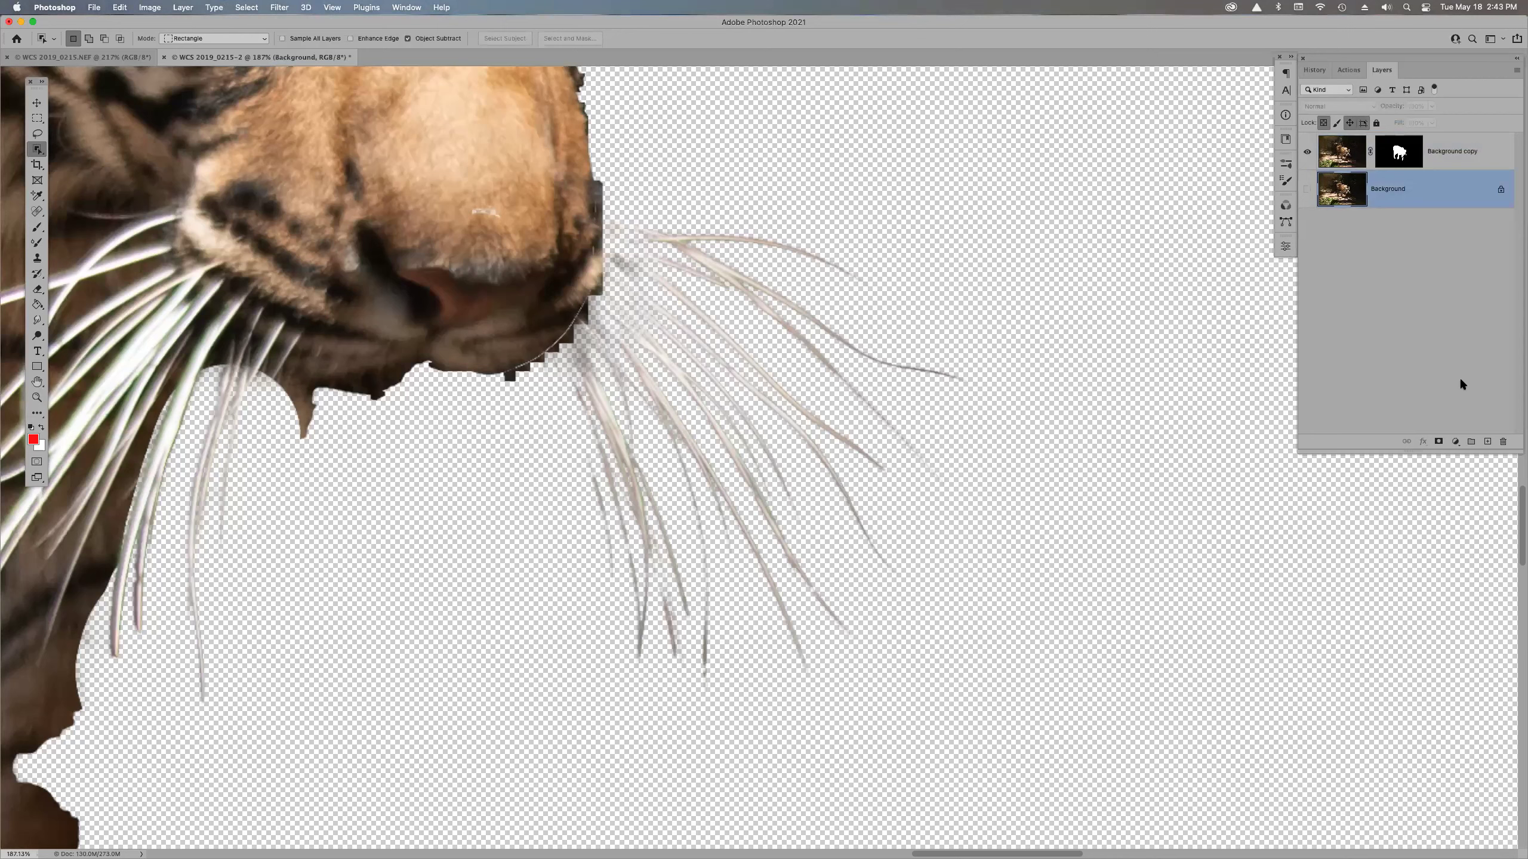
pyautogui.click(1487, 441)
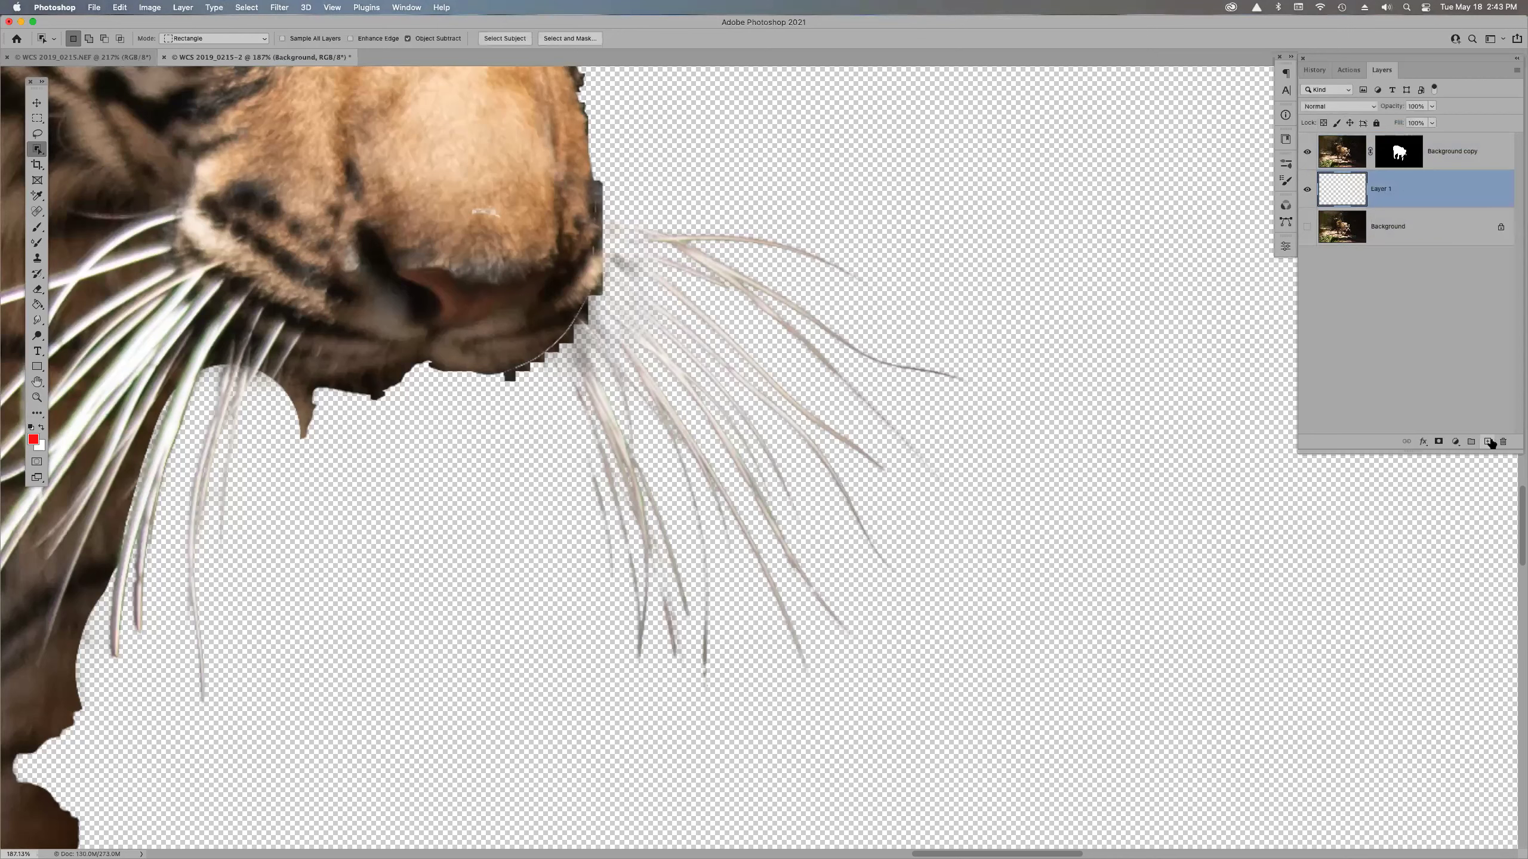
pyautogui.press('d')
pyautogui.hotkey('alt', 'BackSpace')
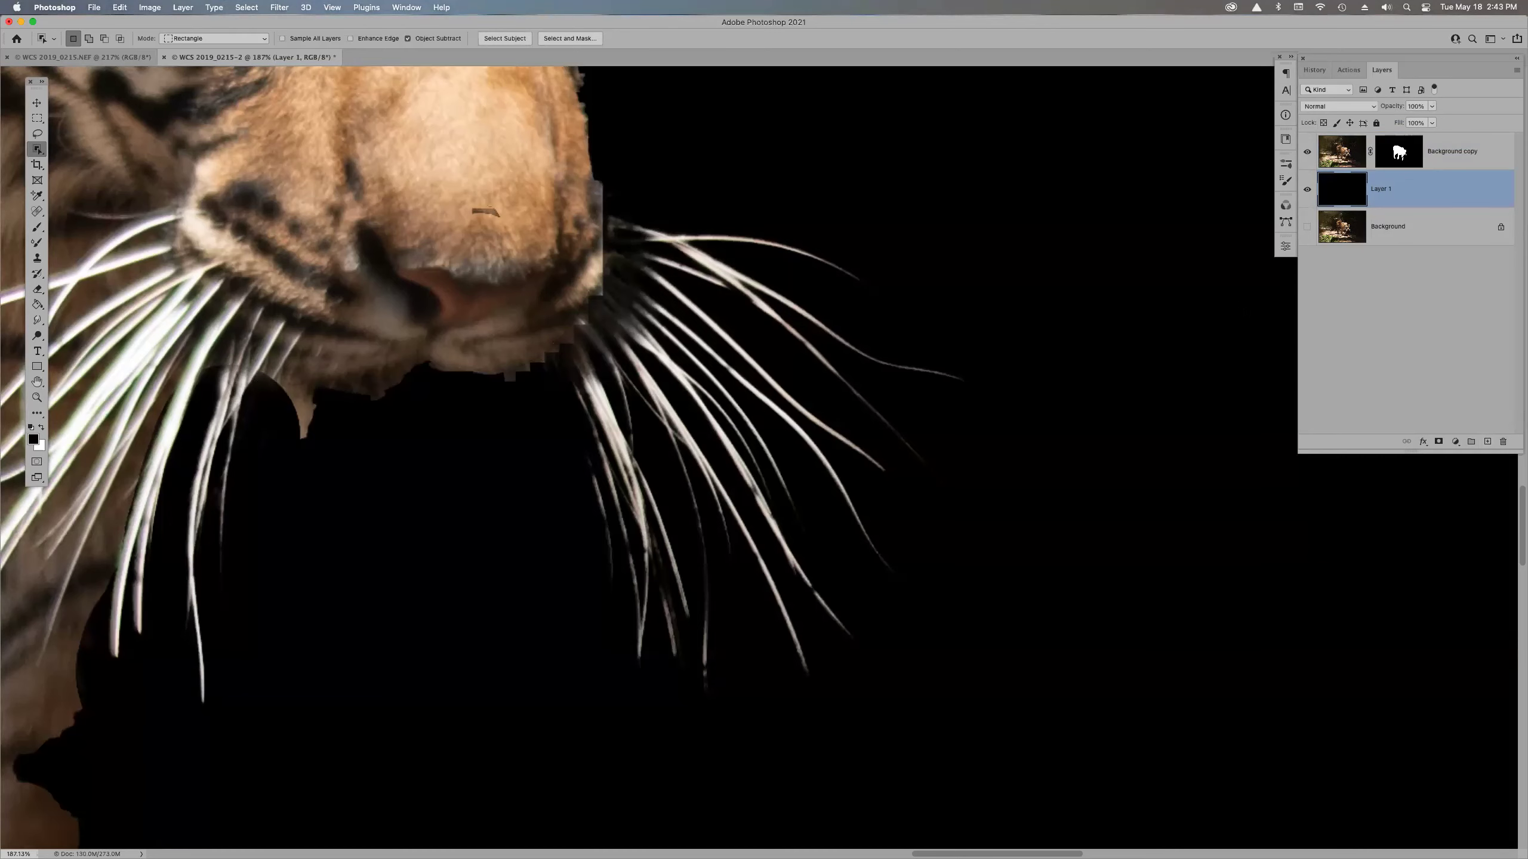
pyautogui.press('super+0')
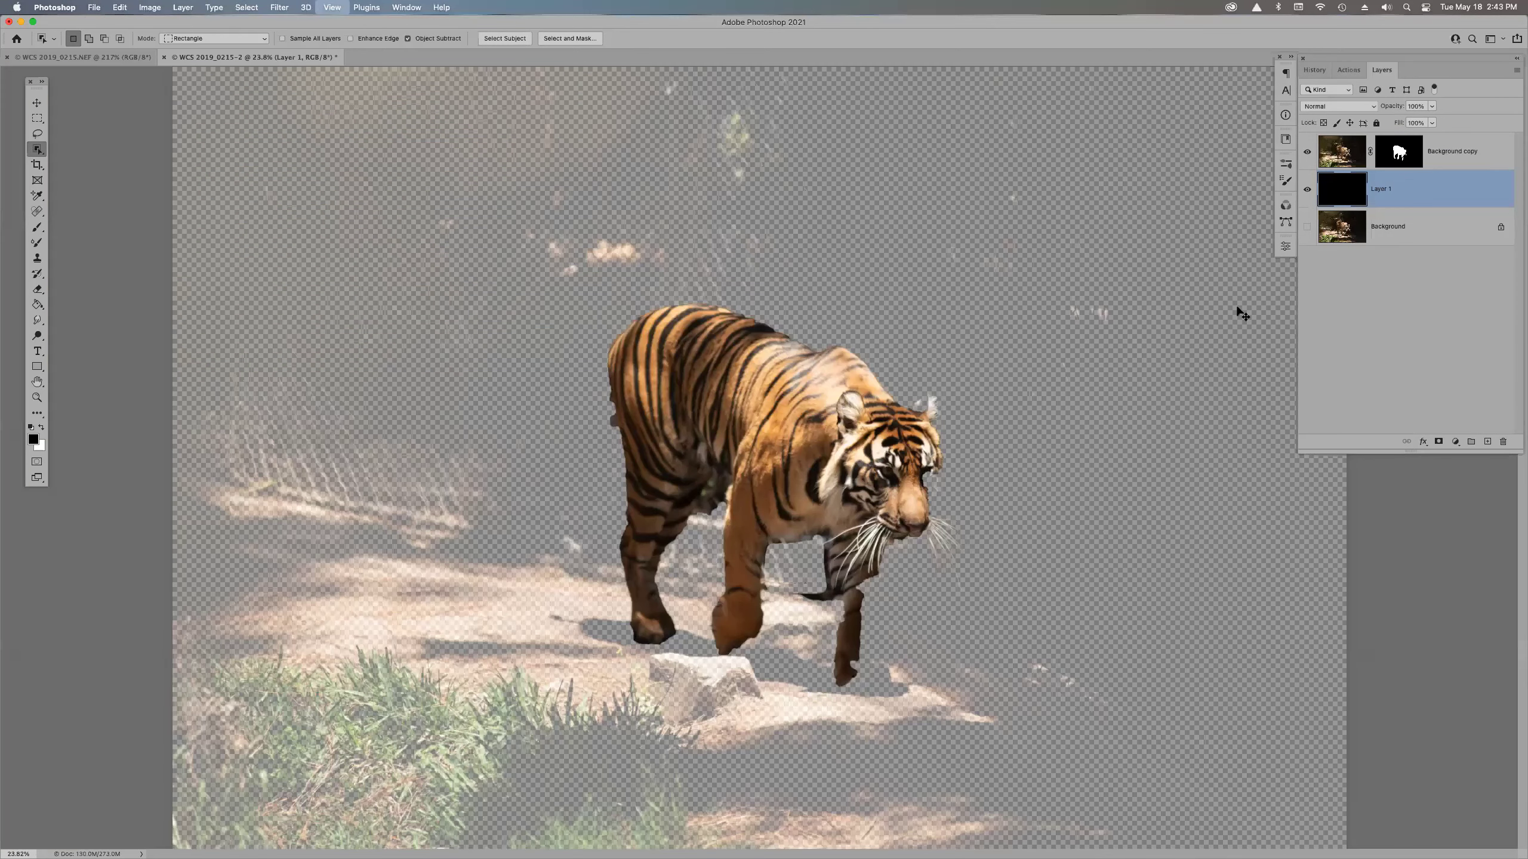